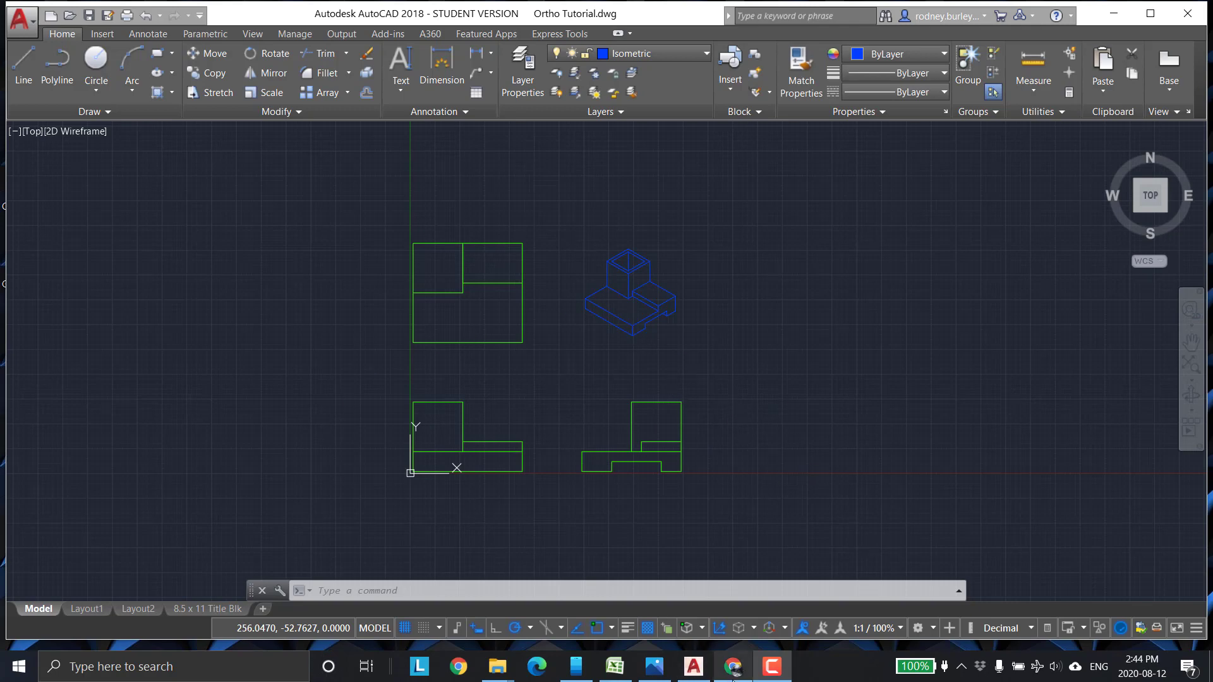
# Copy the Template 8.5 x 11- M file from the Downloads folder in File Explorer and switch back to AutoCAD
pyautogui.click(733, 667)
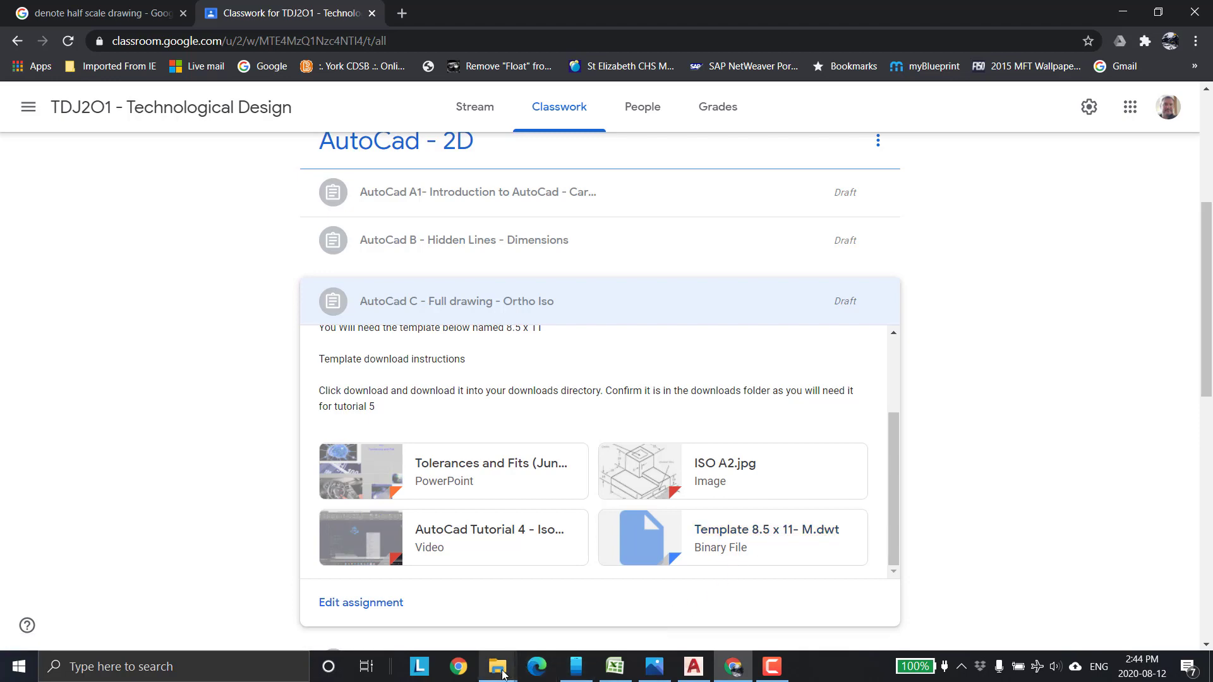
pyautogui.click(500, 675)
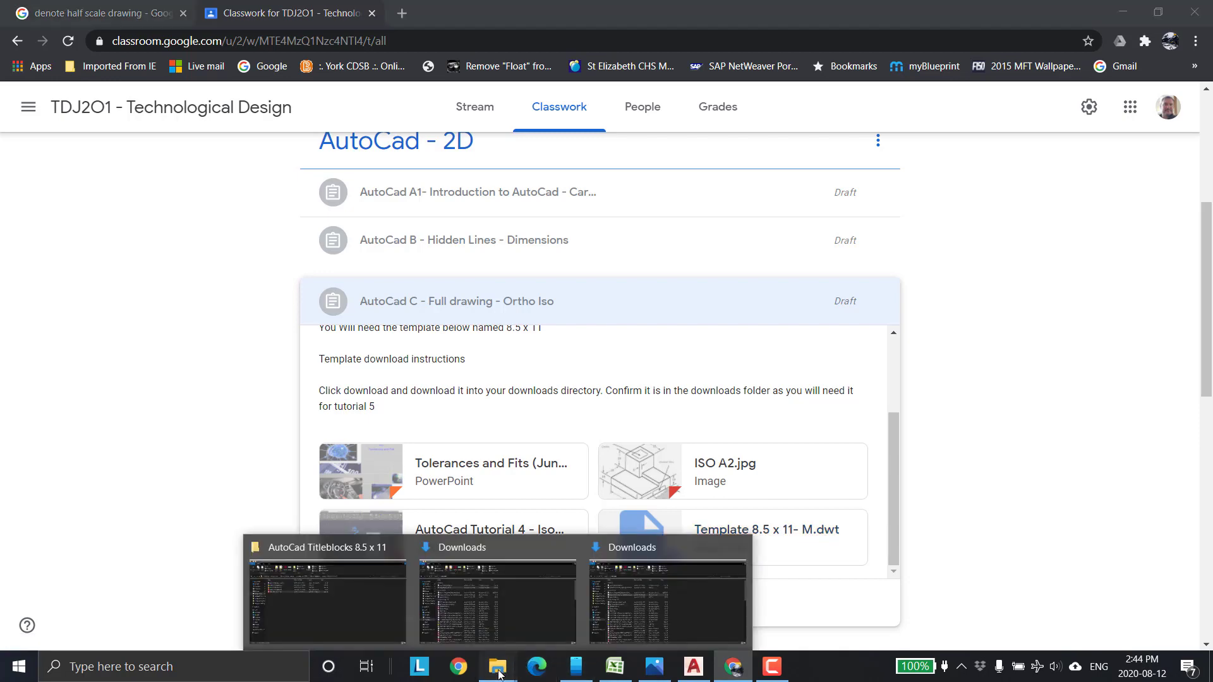
pyautogui.click(490, 631)
pyautogui.rightClick(218, 214)
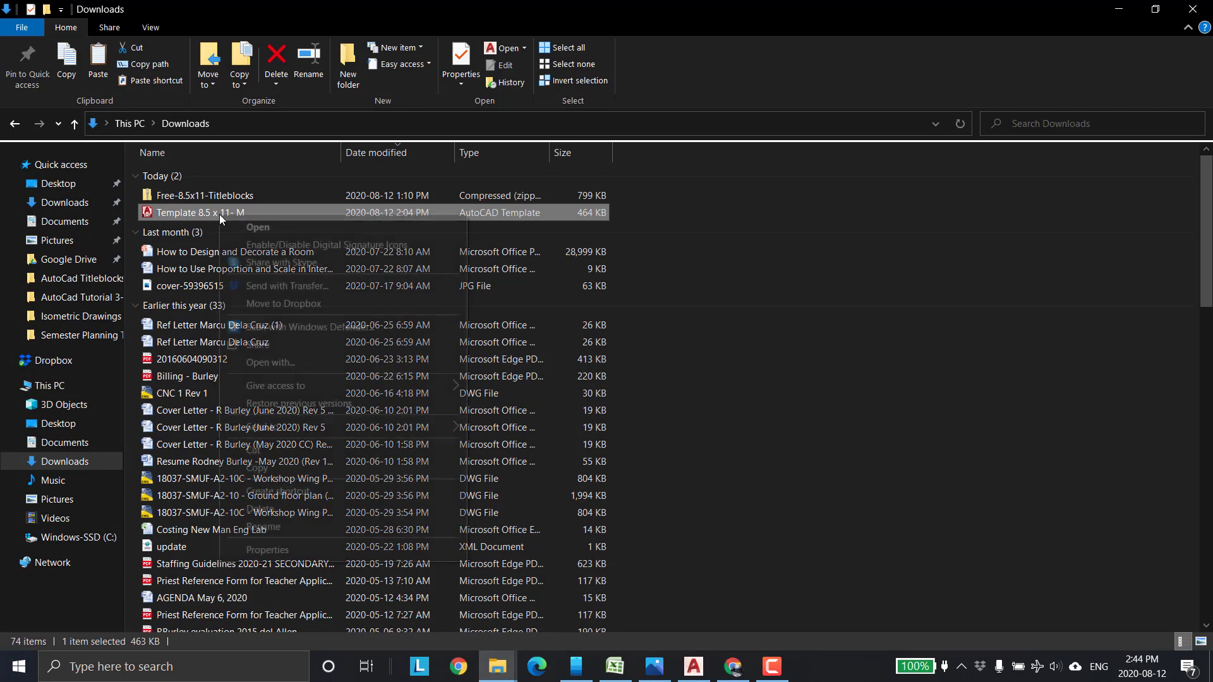
pyautogui.click(268, 469)
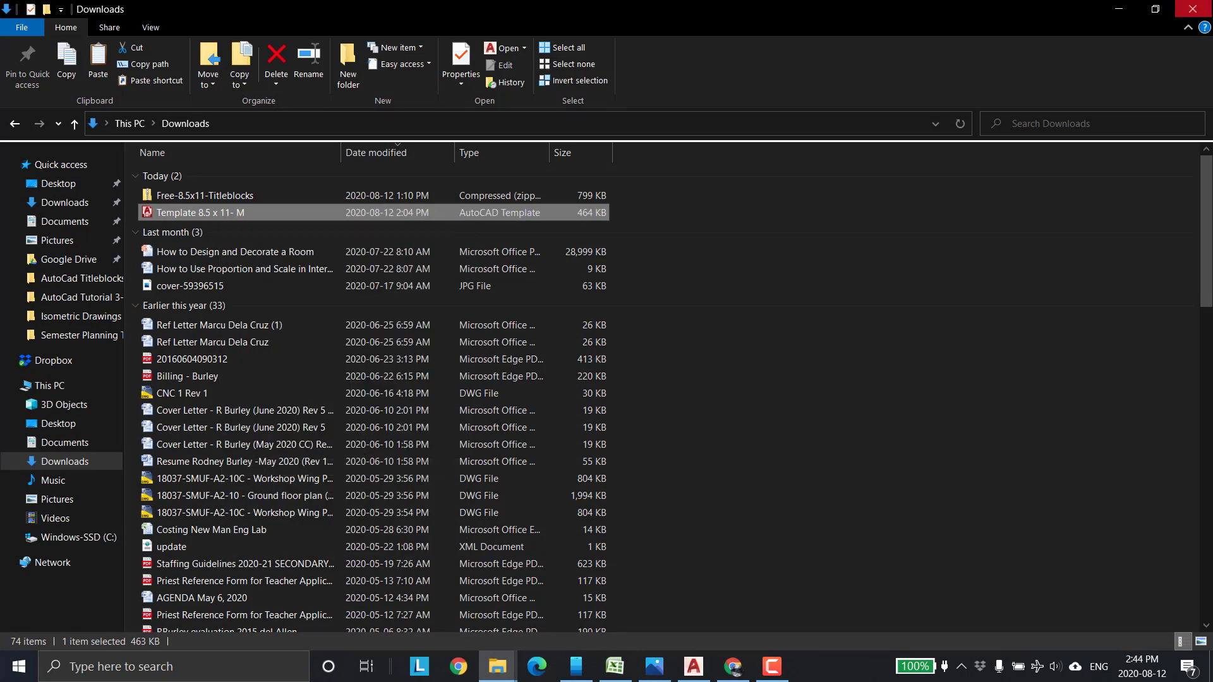
pyautogui.click(1207, 9)
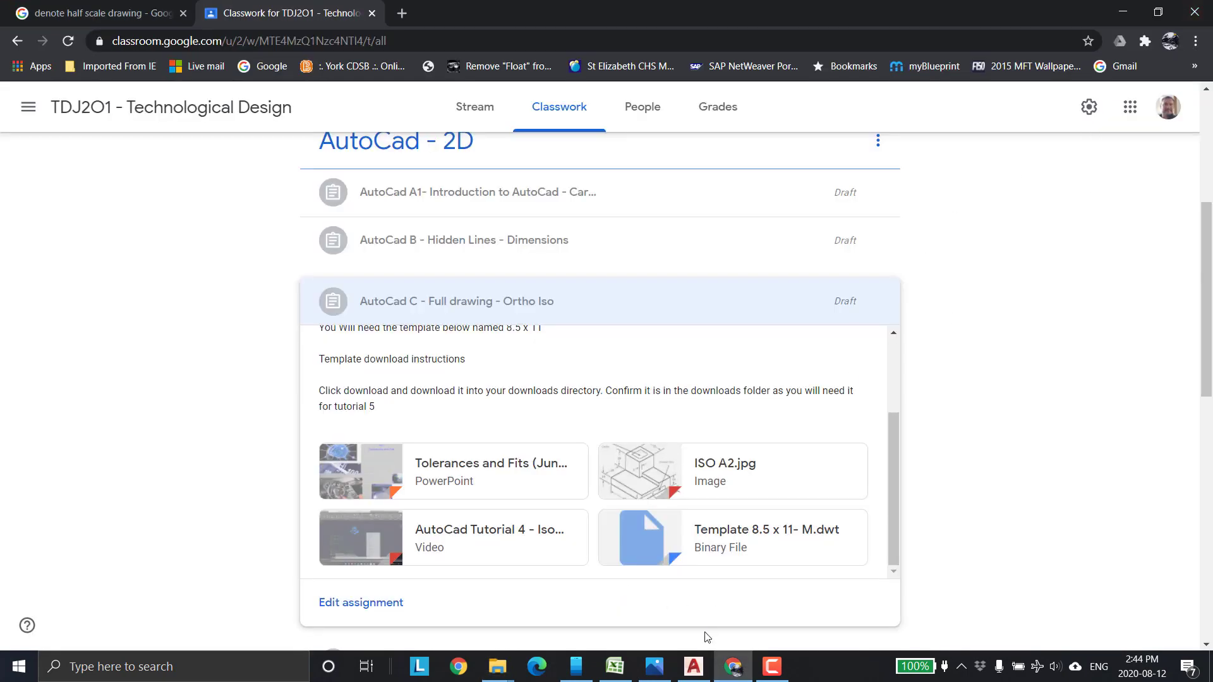
pyautogui.click(694, 666)
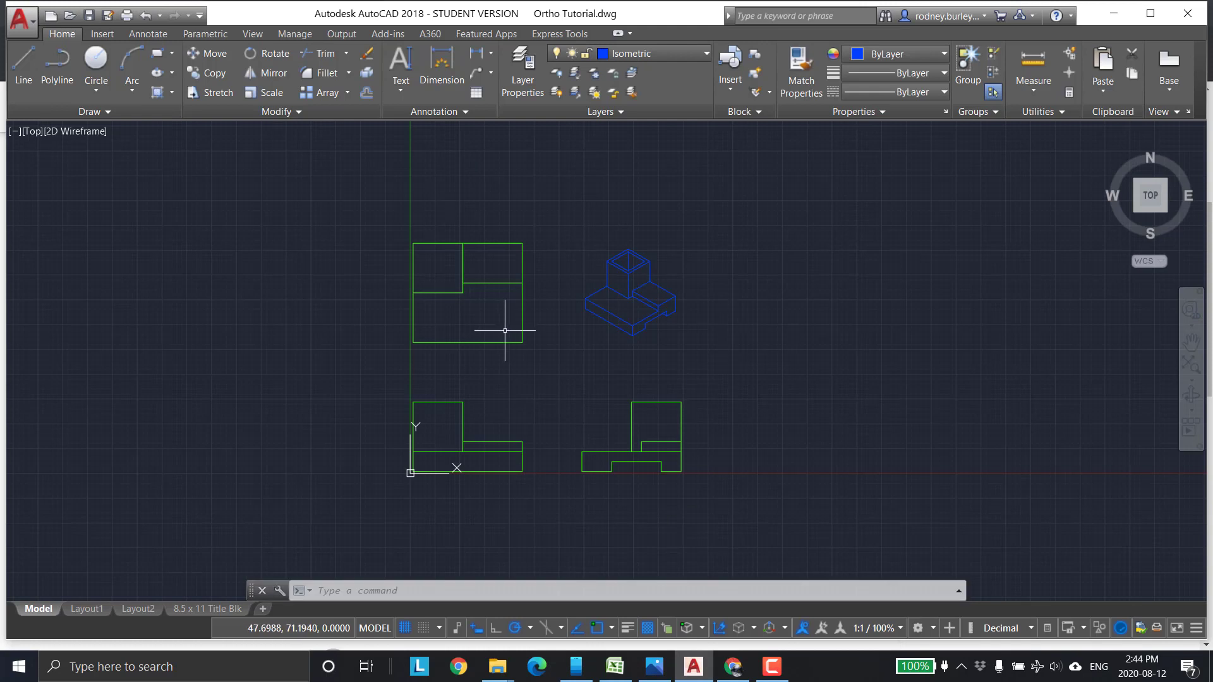
pyautogui.moveTo(628, 325); pyautogui.dragTo(653, 306, button='middle')
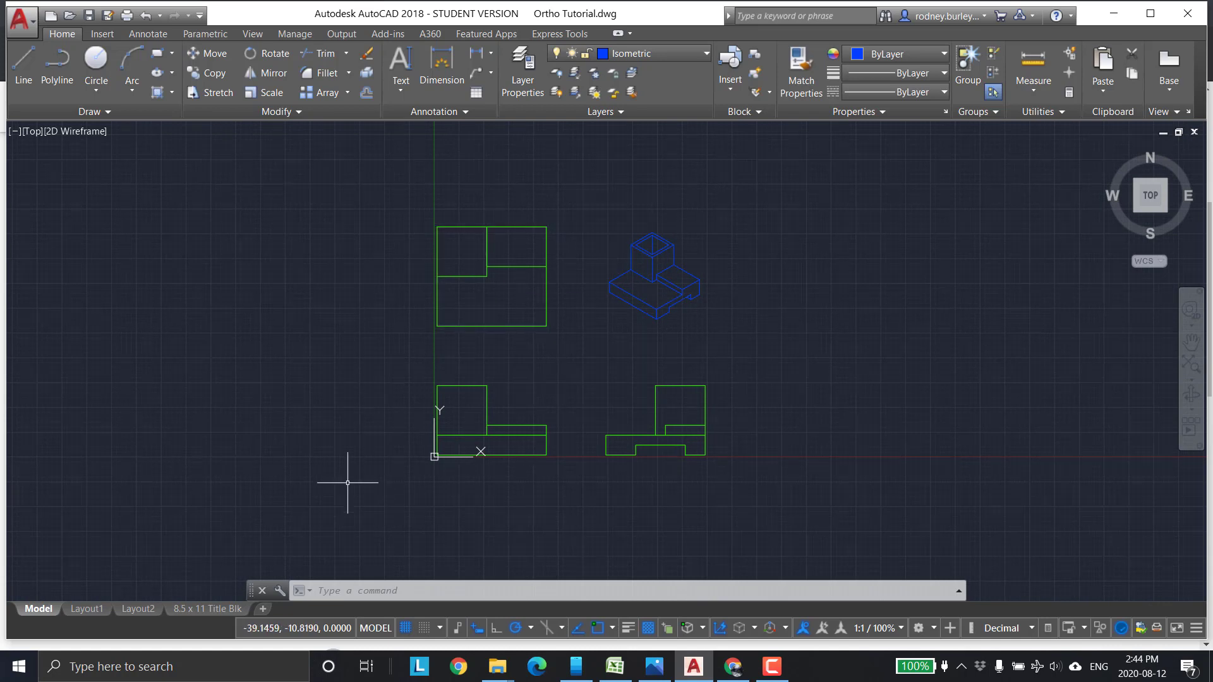
pyautogui.click(536, 58)
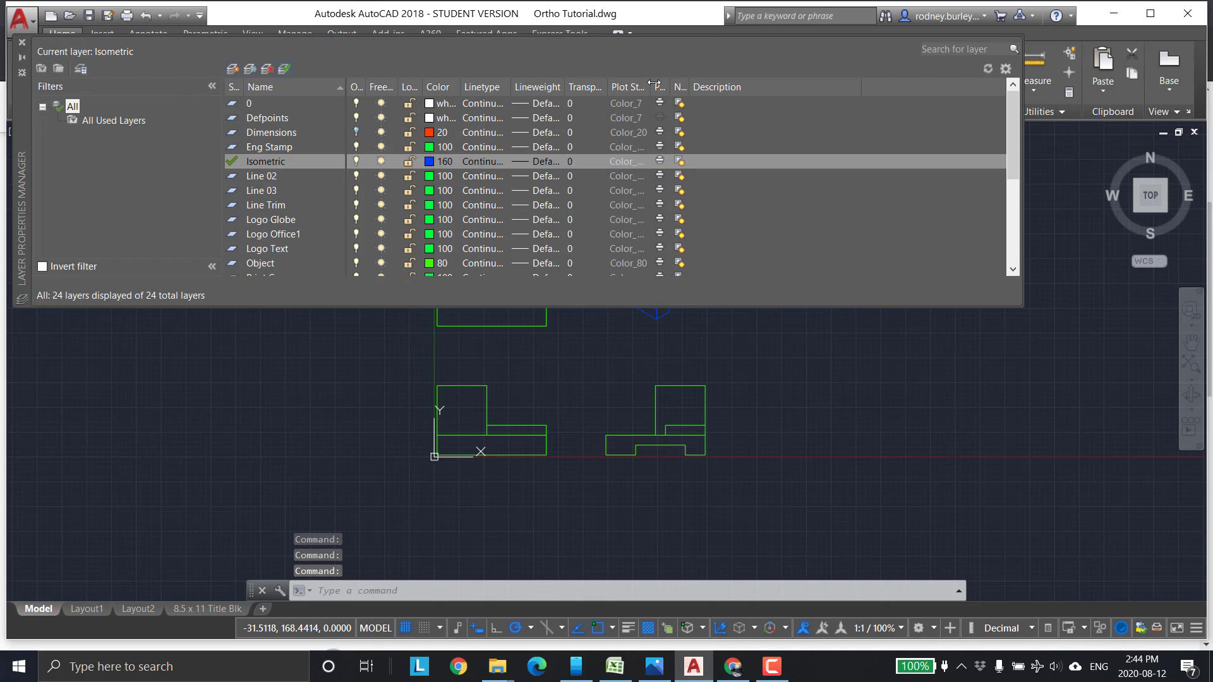
pyautogui.click(21, 42)
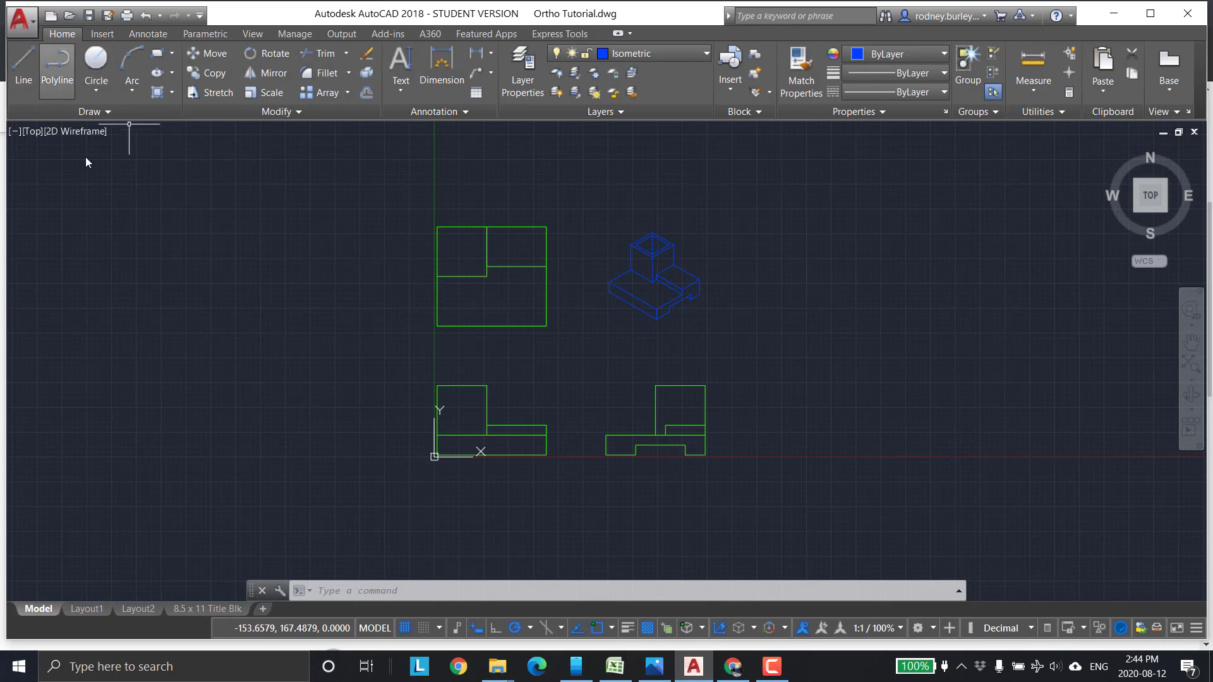
# Delete the existing 8.5 x 11 Title Blk layout from the drawing
pyautogui.click(209, 608)
pyautogui.rightClick(210, 608)
pyautogui.click(273, 408)
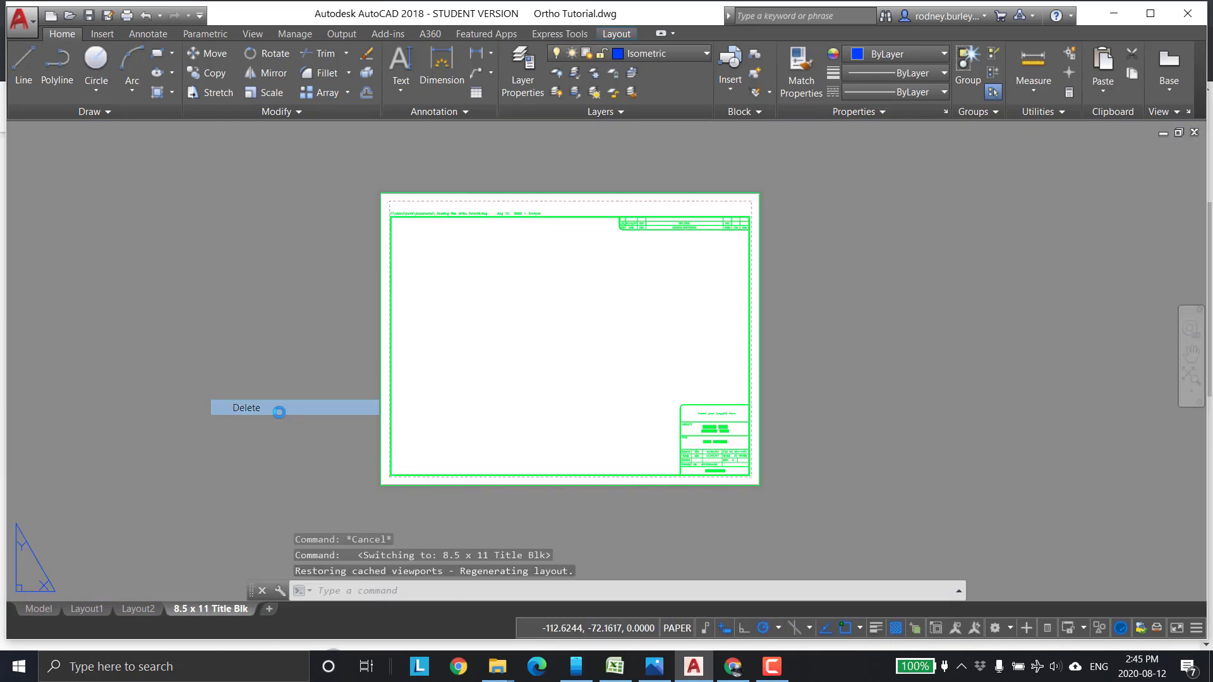
pyautogui.click(613, 388)
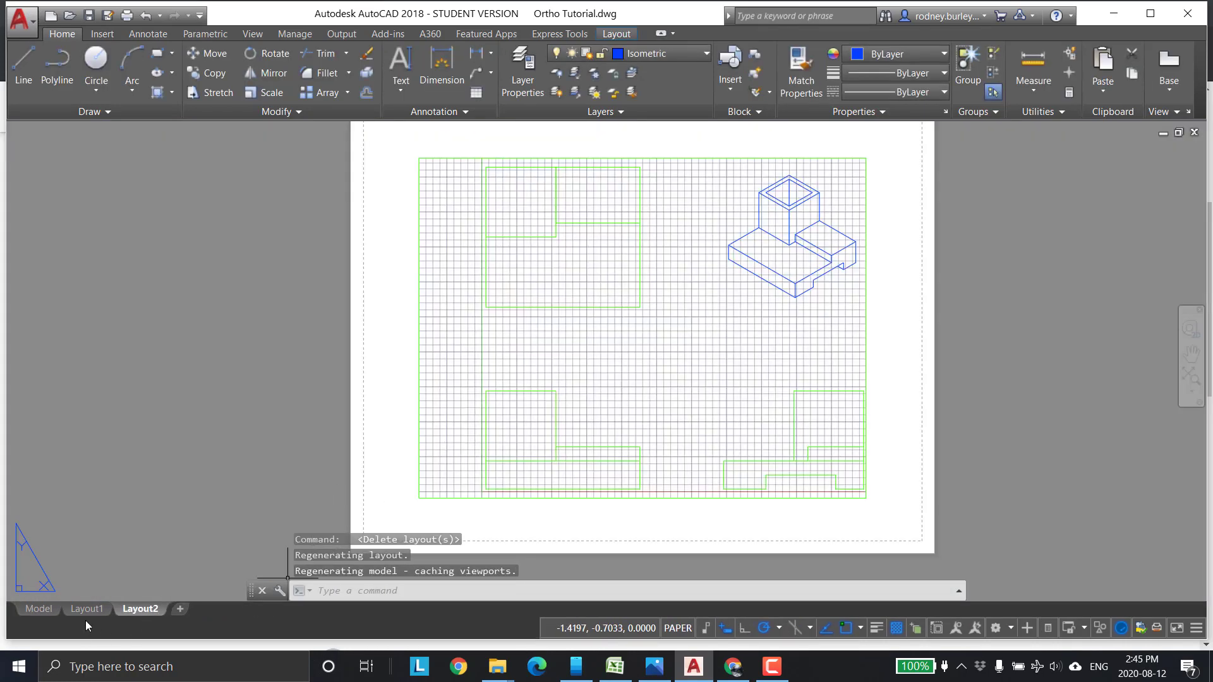
# Start a layout from template in model space and replace Template 8.5 x 11- M in the Template folder with the copied file
pyautogui.click(40, 608)
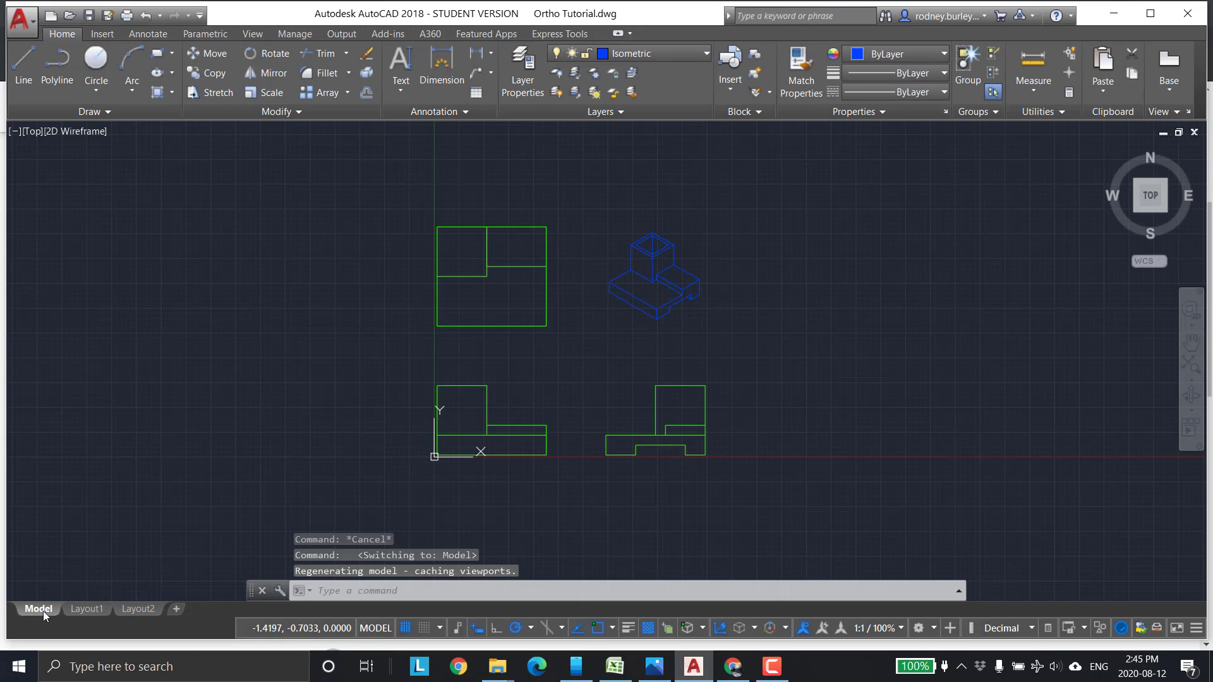
pyautogui.rightClick(42, 612)
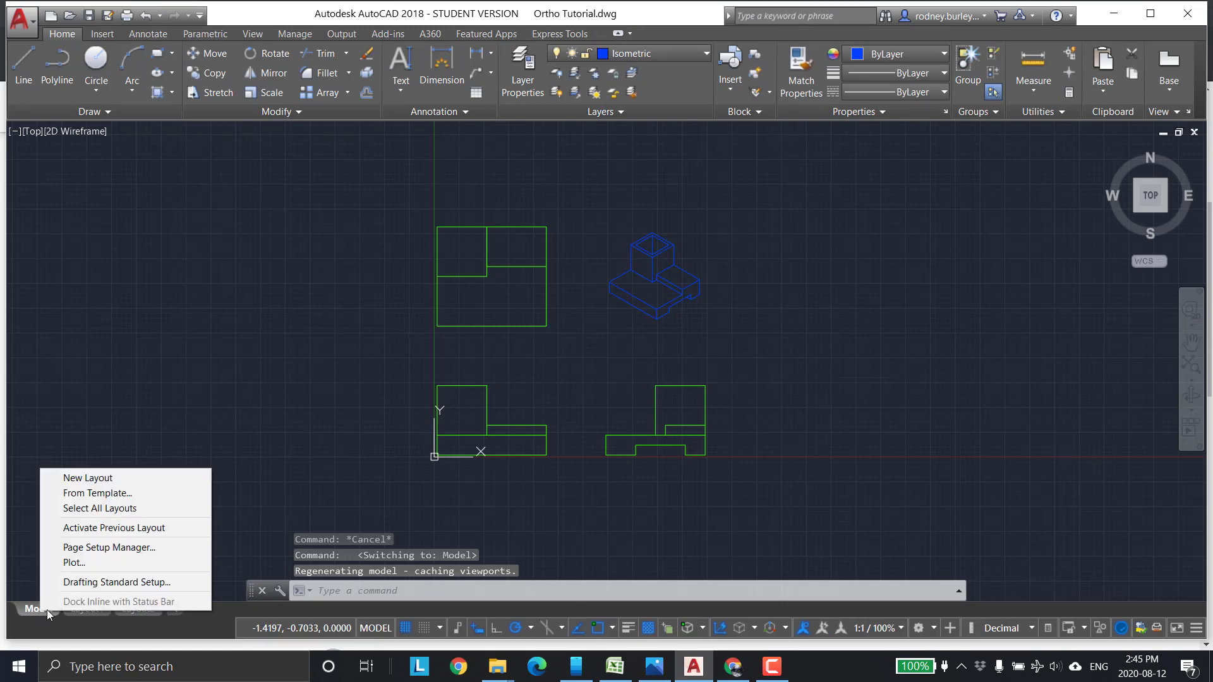
pyautogui.click(90, 494)
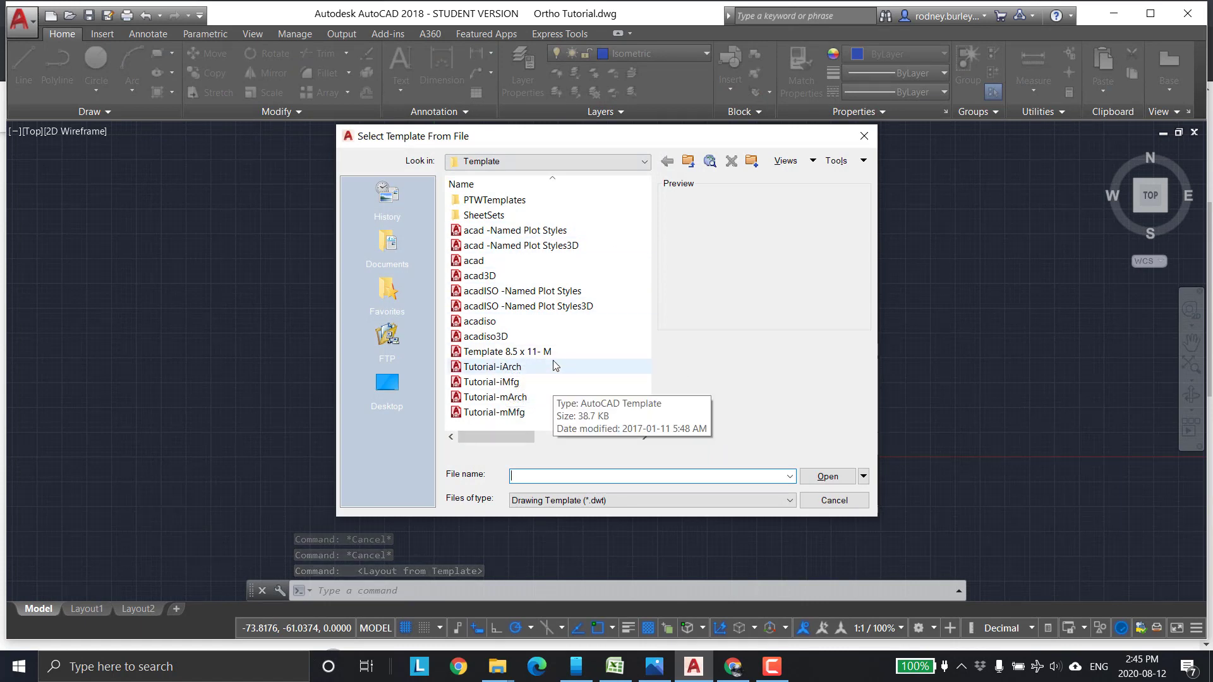
pyautogui.click(589, 354)
pyautogui.press('Delete')
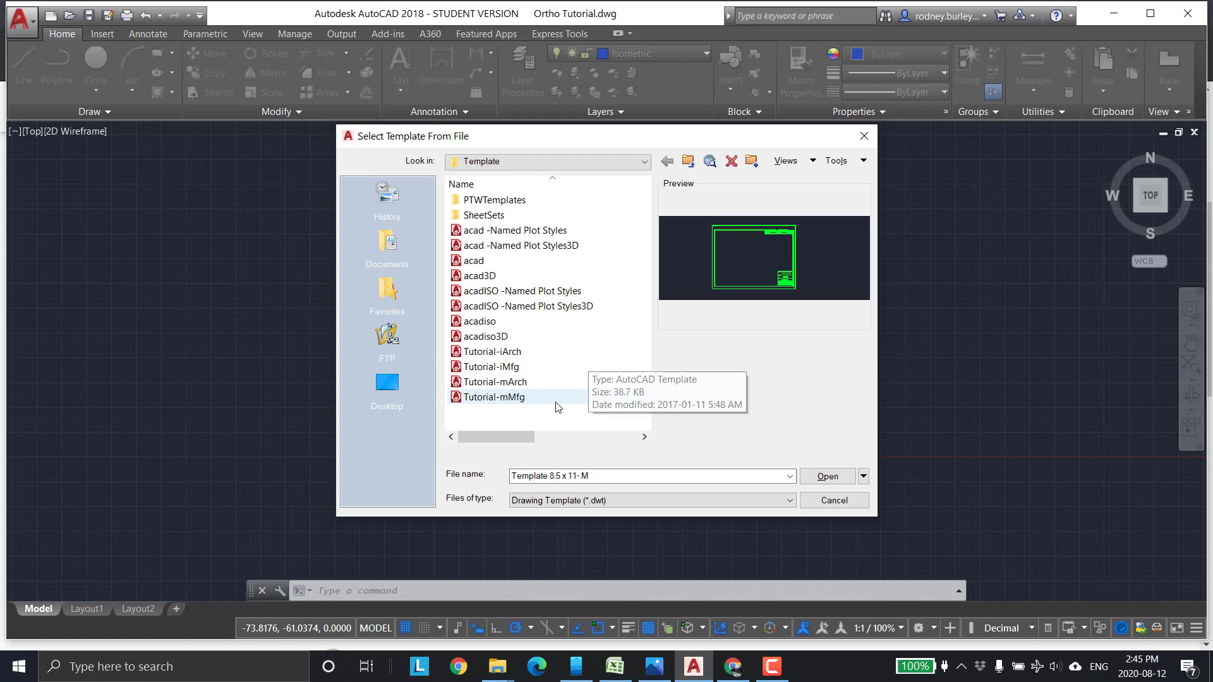
pyautogui.rightClick(512, 416)
pyautogui.click(556, 542)
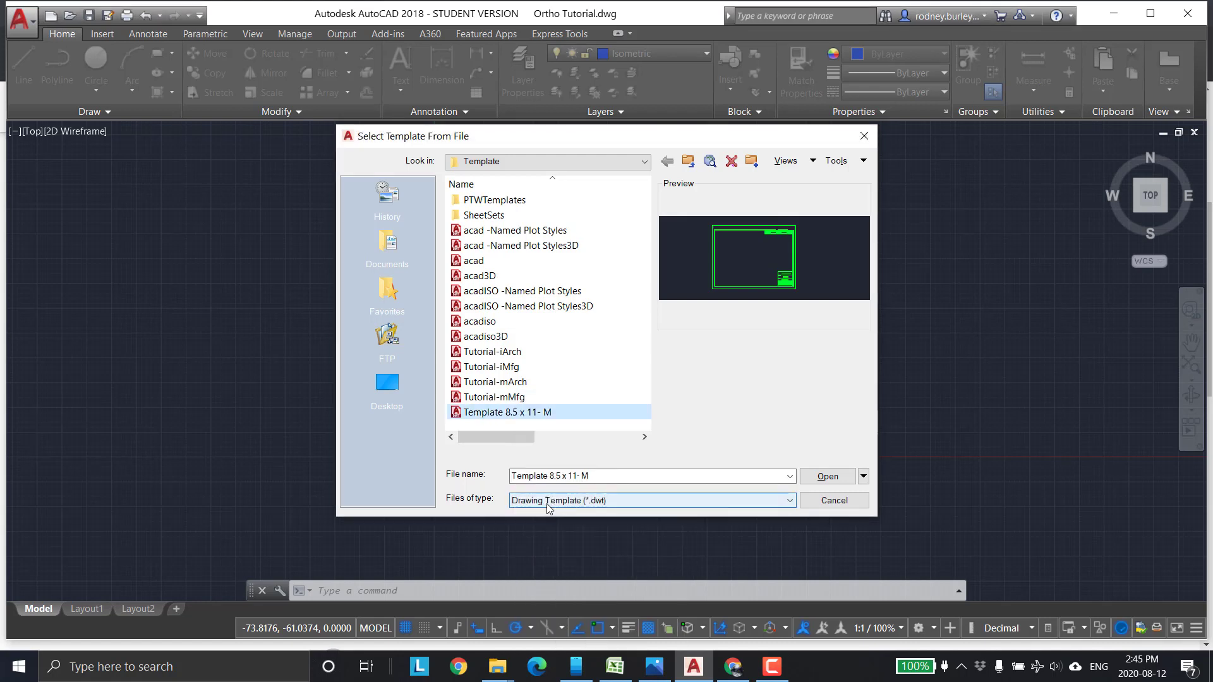
# Insert the 8.5 x 11 Title Blk layout from the Template 8.5 x 11- M file, accepting the proxy information
pyautogui.click(488, 415)
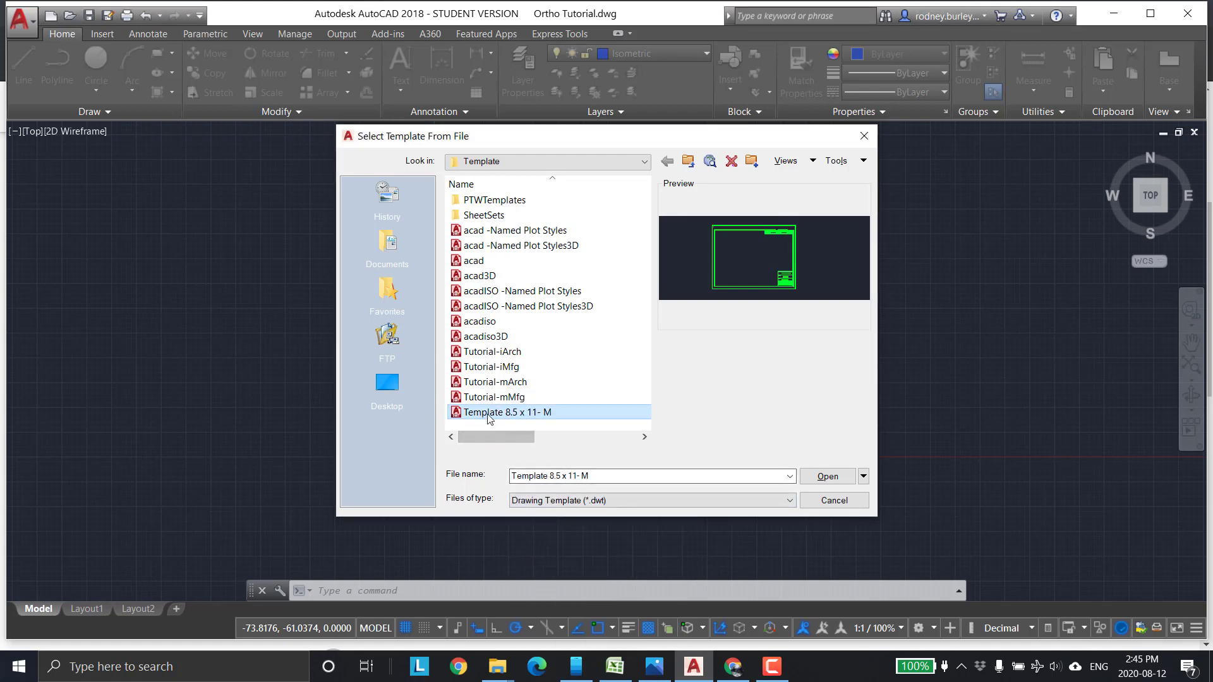
pyautogui.doubleClick(532, 412)
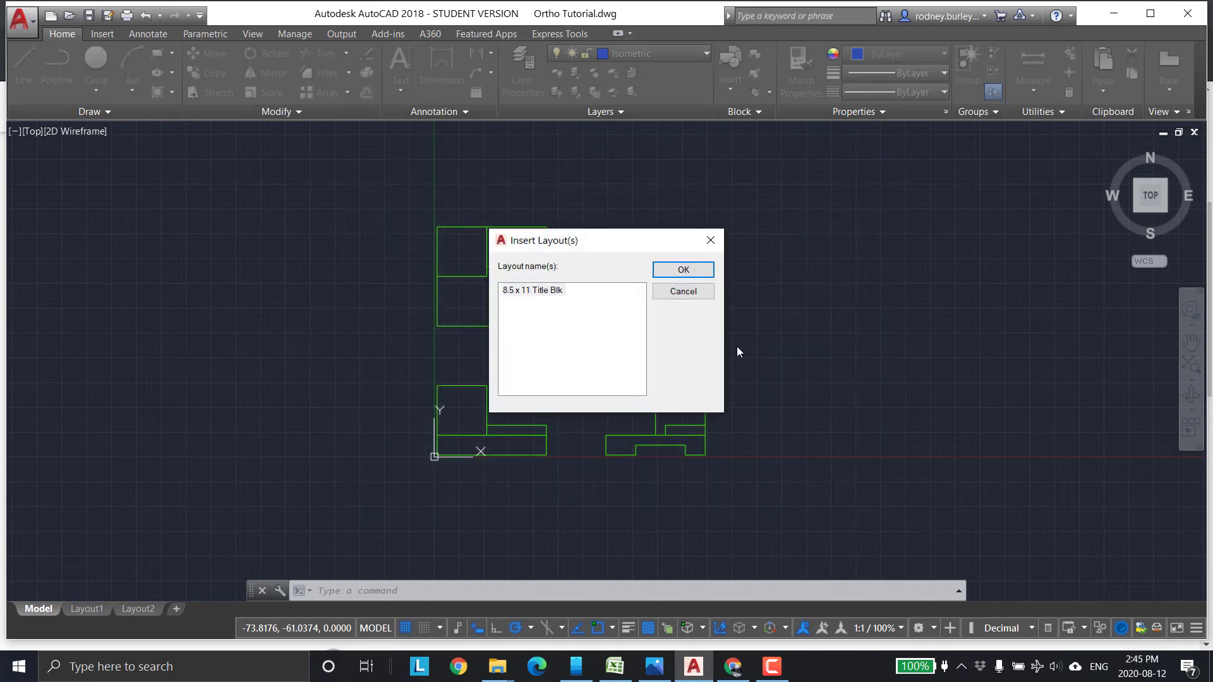
pyautogui.click(698, 270)
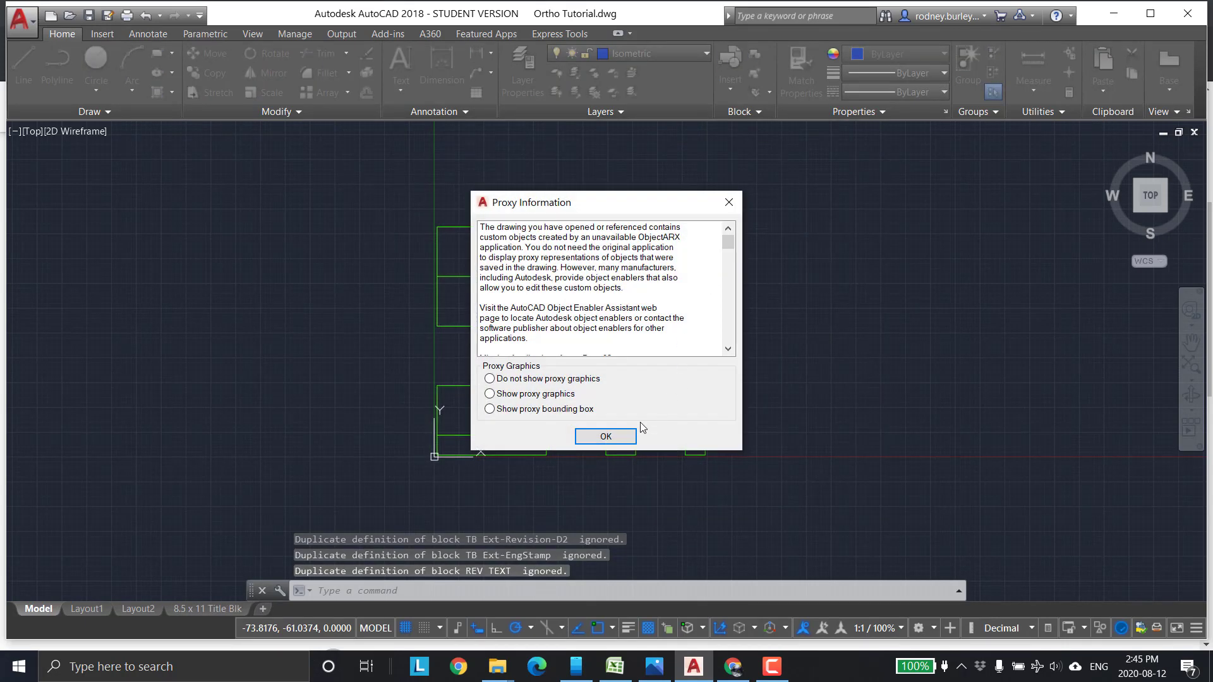
pyautogui.click(620, 437)
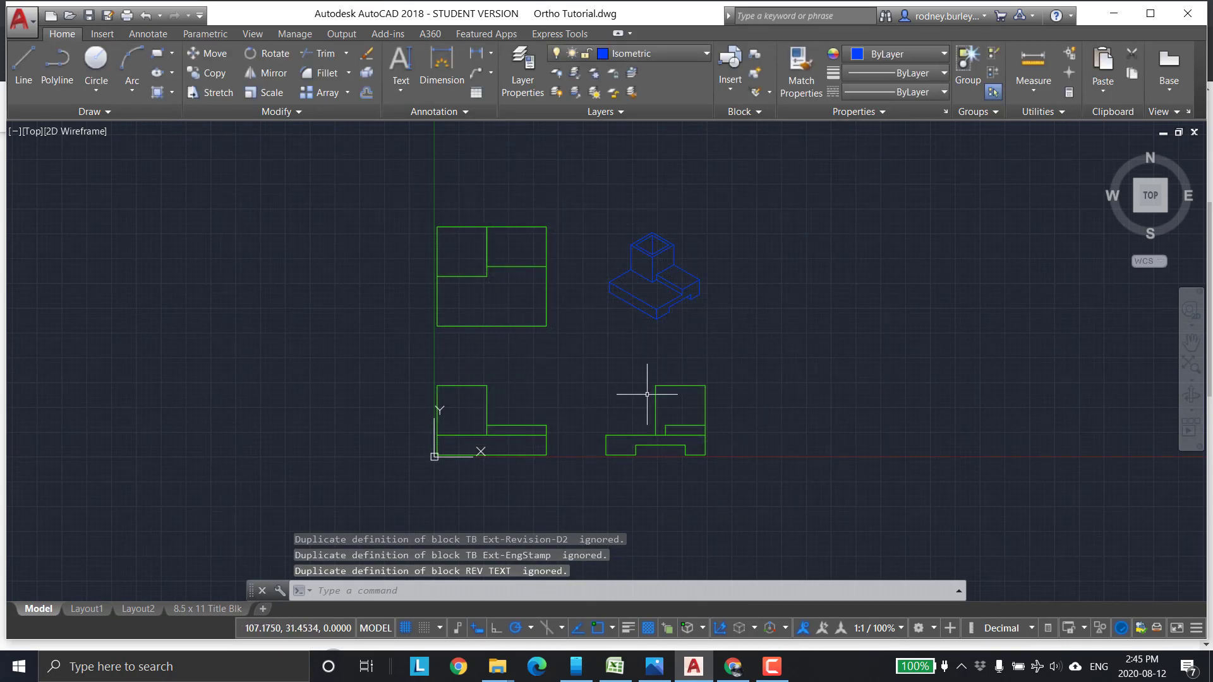
# Examine the 8.5 x 11 Title Blk layout against the part views and return to model space
pyautogui.click(214, 610)
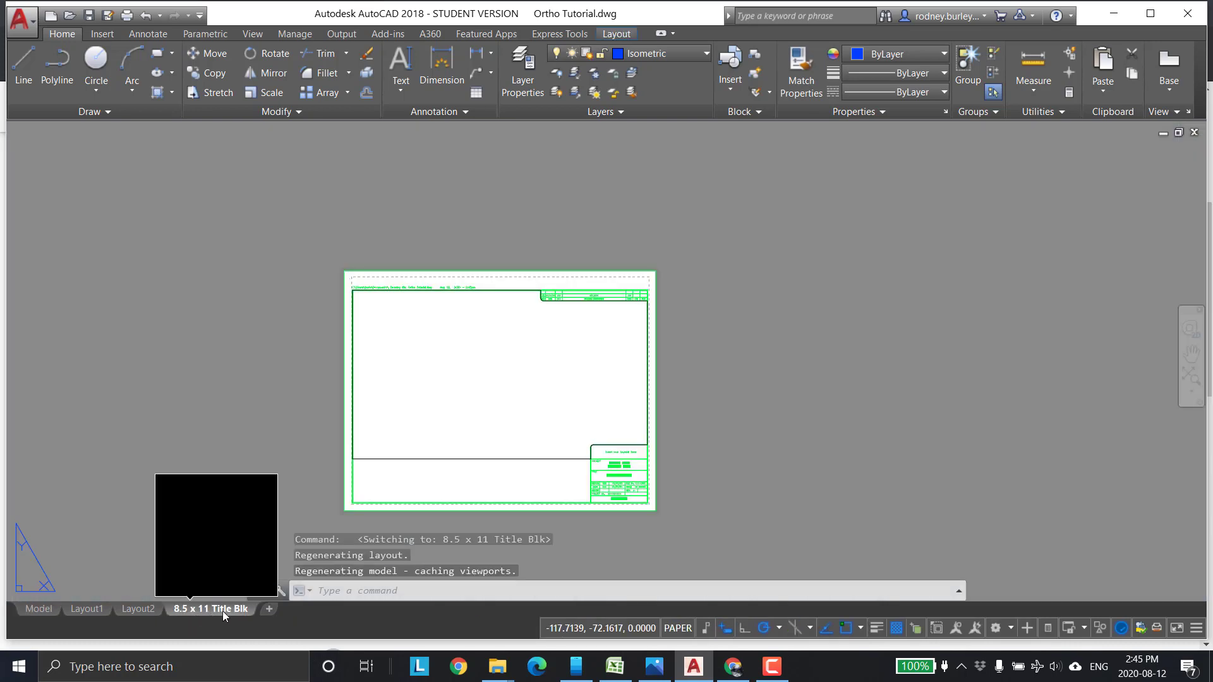
pyautogui.click(39, 609)
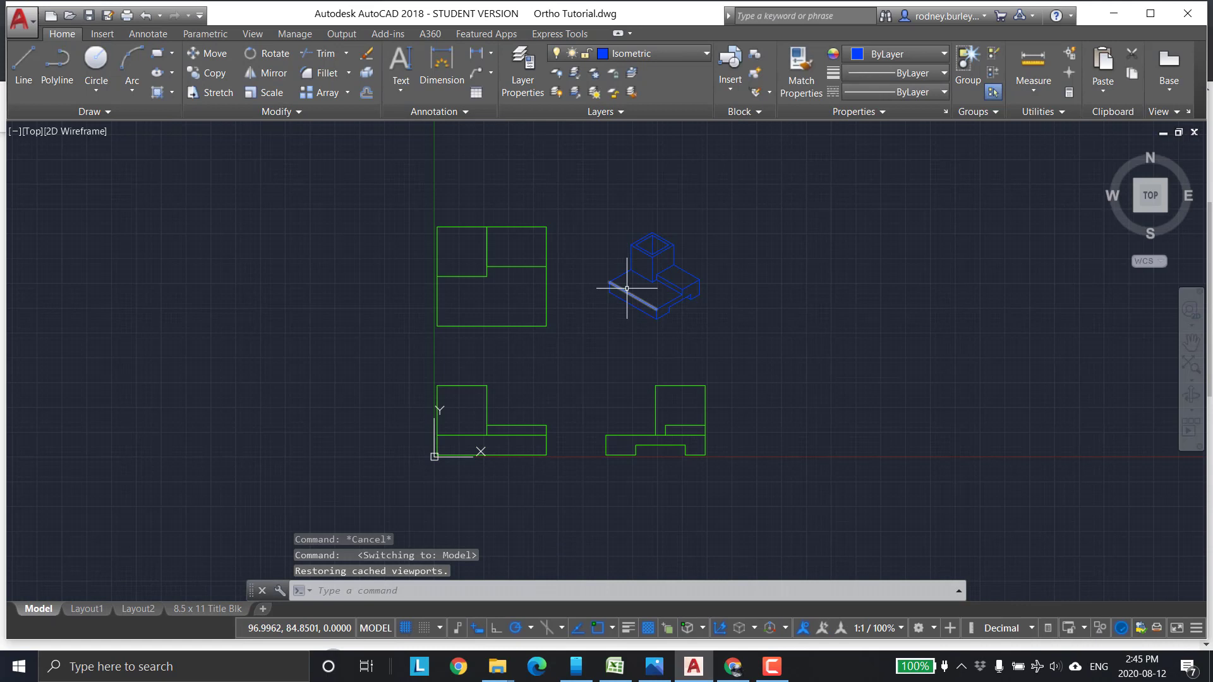
pyautogui.moveTo(661, 290)
pyautogui.mouseDown(button='middle')
pyautogui.moveTo(575, 287)
pyautogui.moveTo(618, 292)
pyautogui.mouseUp(button='middle')
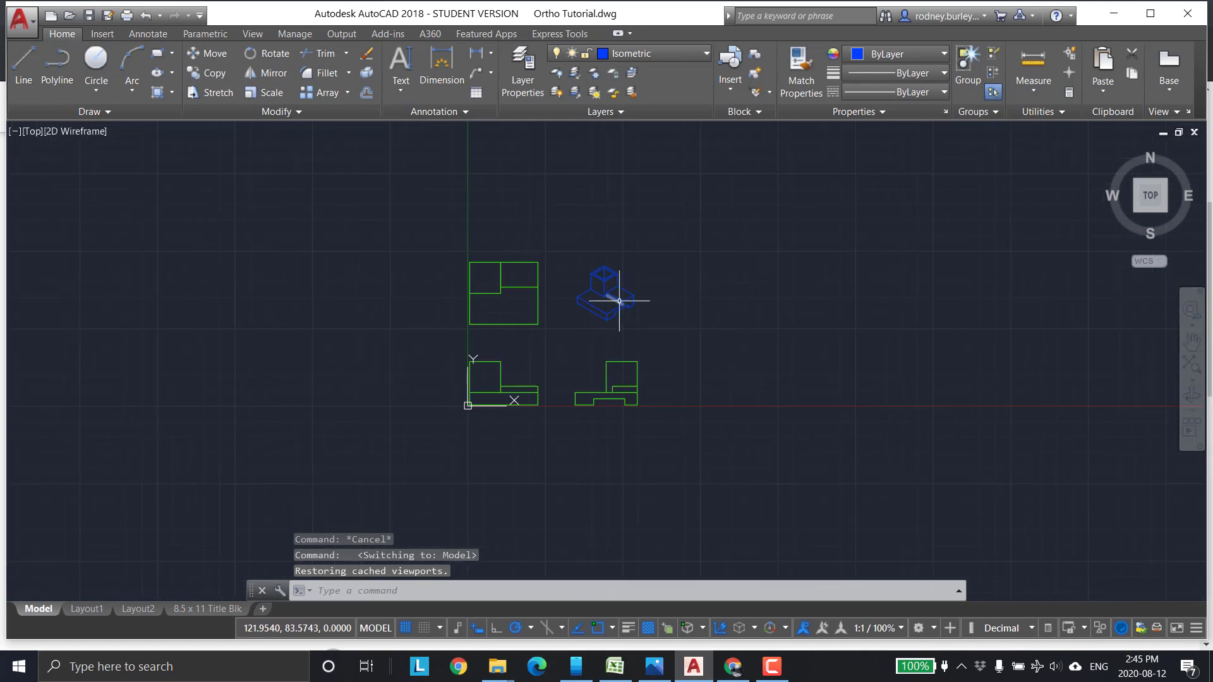
pyautogui.click(214, 611)
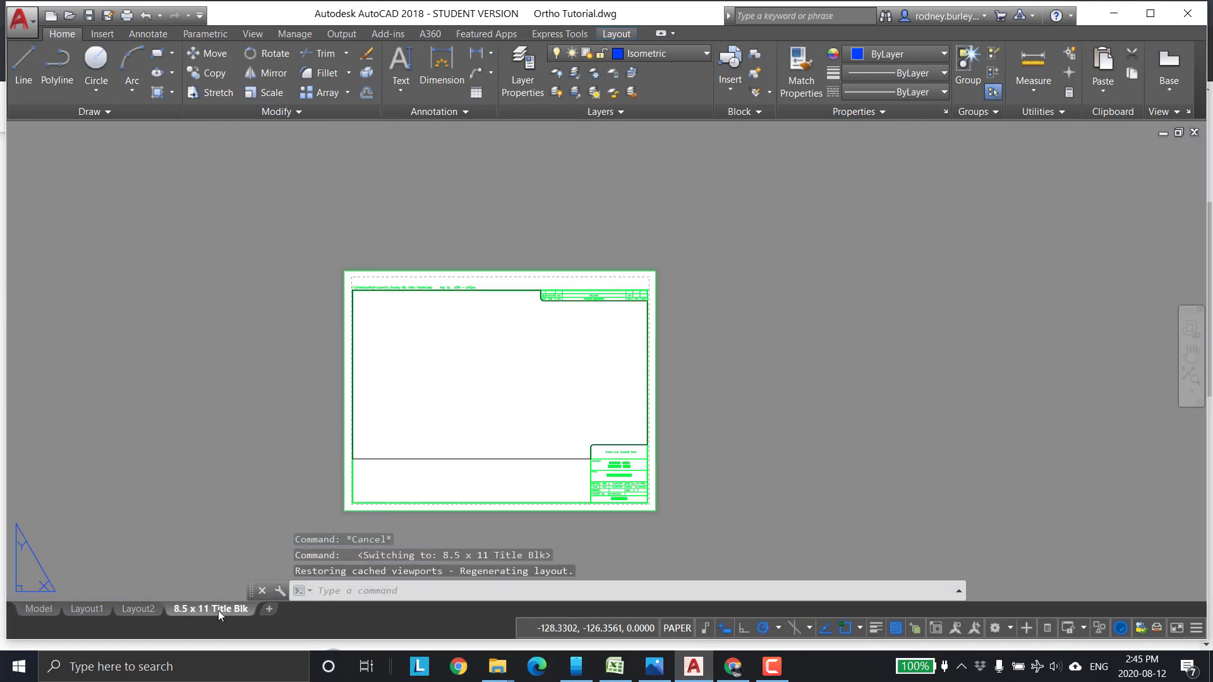
pyautogui.click(40, 610)
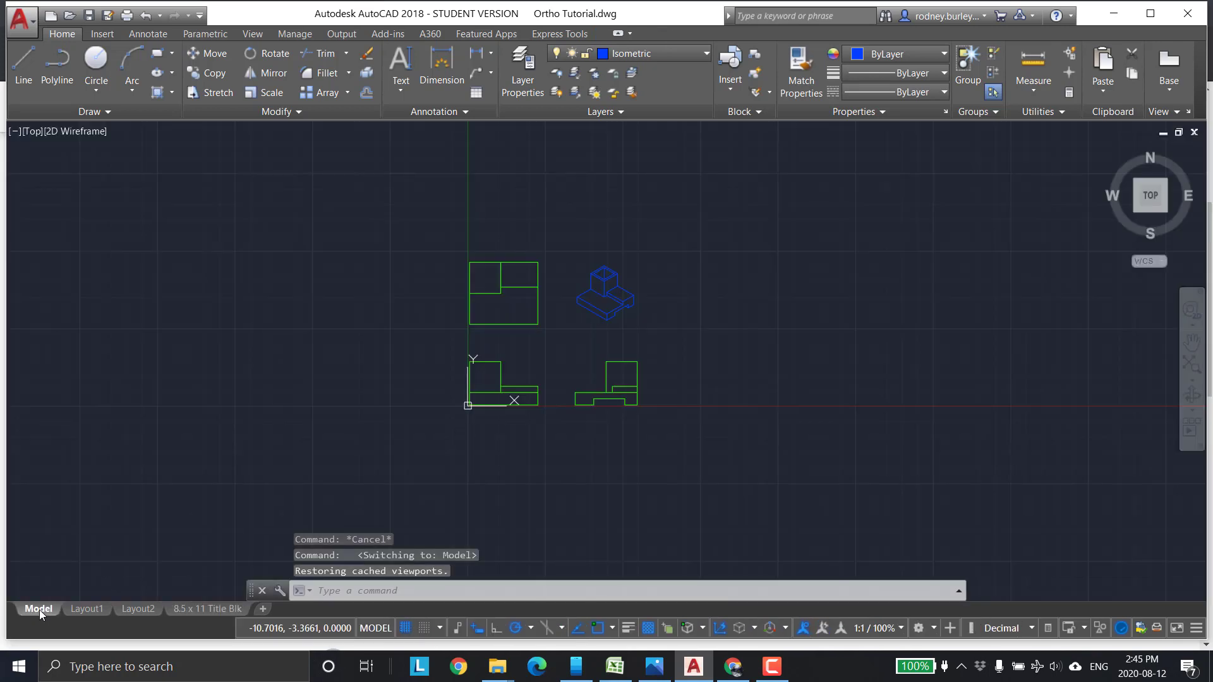
# Insert the Frame TB-PS-A-LND block around the four views at about -52.5, -41.2, keeping its default attribute values
pyautogui.click(112, 35)
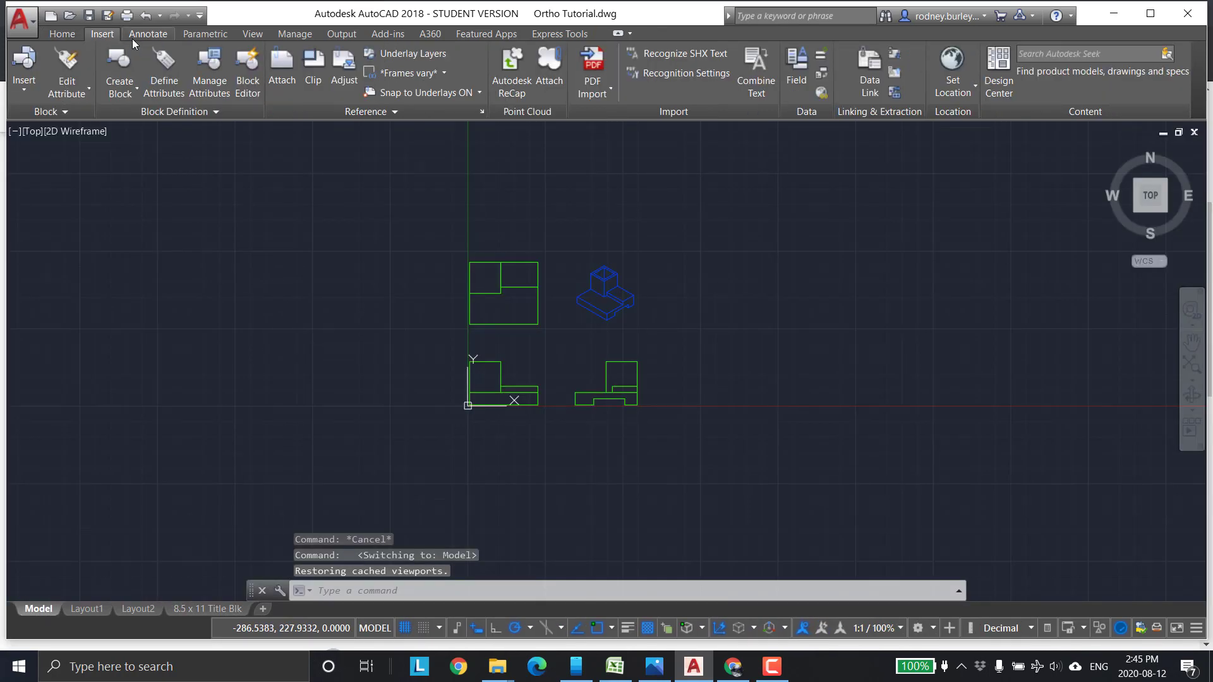
pyautogui.click(26, 90)
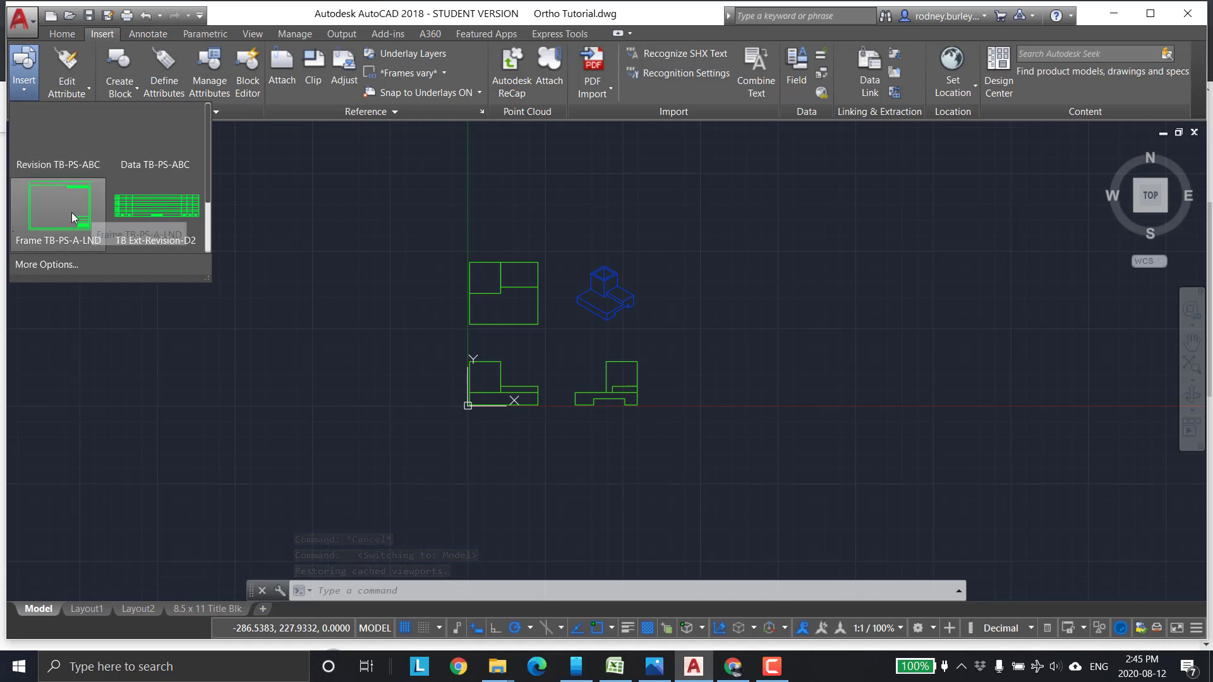
pyautogui.click(56, 210)
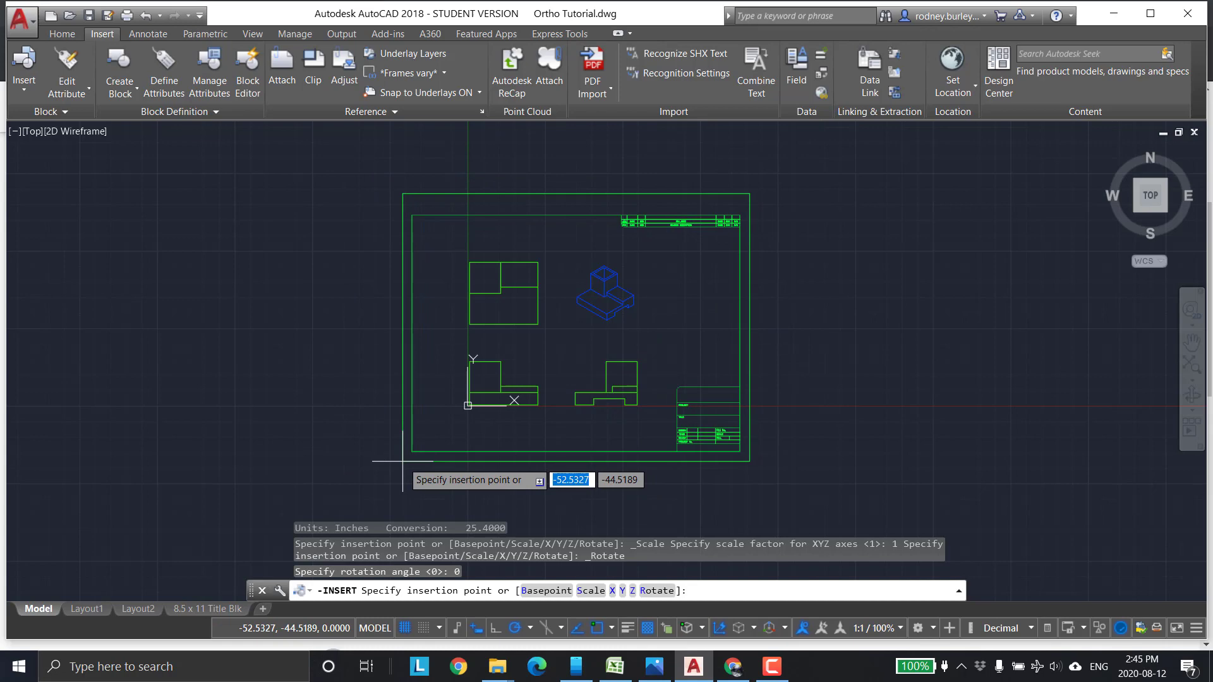
pyautogui.scroll(2, 402, 463)
pyautogui.moveTo(399, 466)
pyautogui.mouseDown(button='middle')
pyautogui.moveTo(379, 493)
pyautogui.moveTo(288, 523)
pyautogui.mouseUp(button='middle')
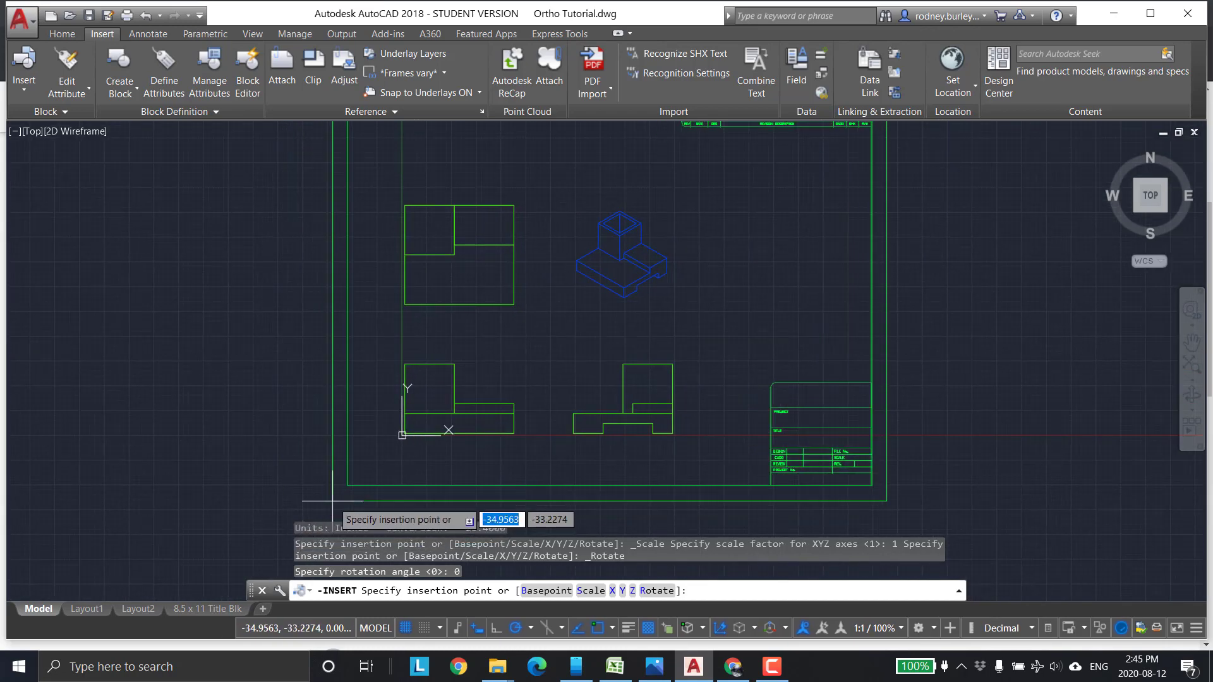
pyautogui.click(297, 517)
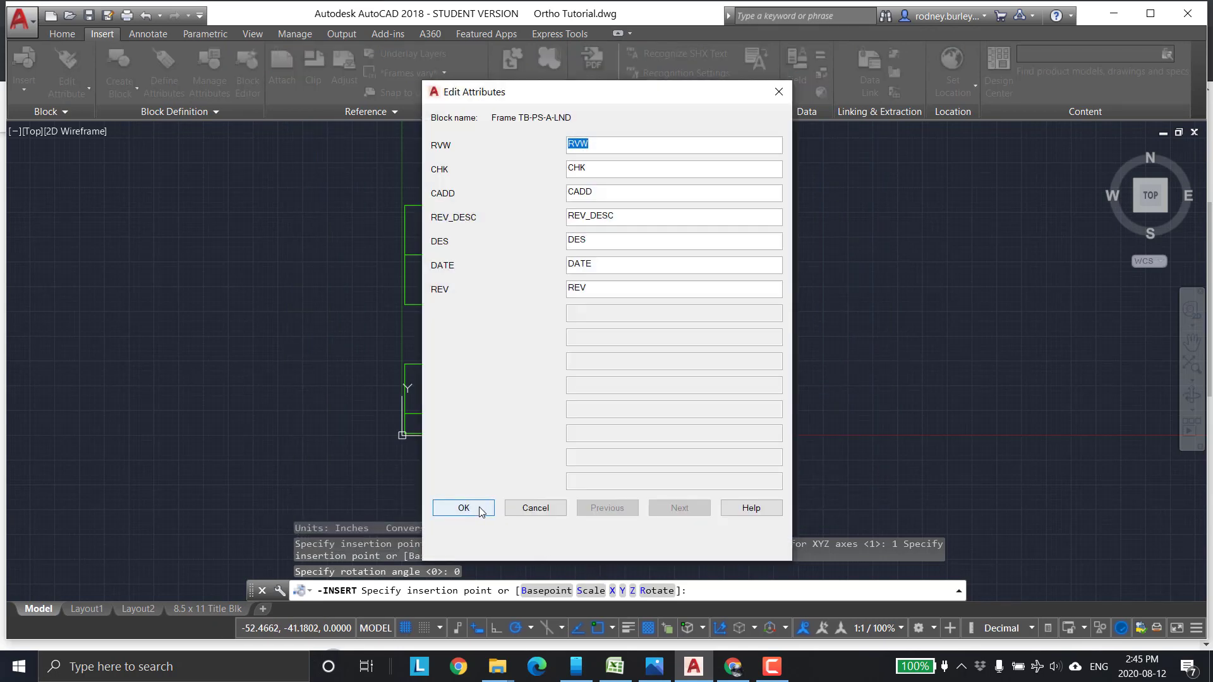
pyautogui.click(465, 508)
pyautogui.scroll(-1, 1041, 378)
pyautogui.scroll(-1, 895, 344)
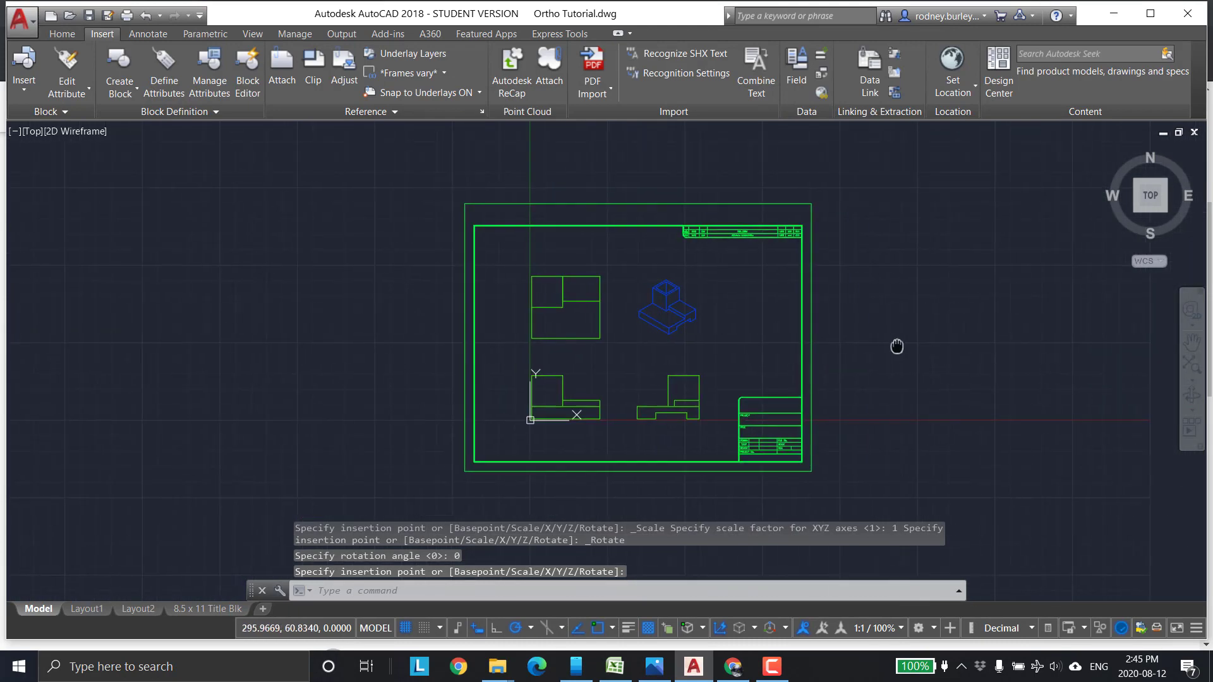
pyautogui.scroll(2, 850, 344)
pyautogui.moveTo(806, 333); pyautogui.dragTo(842, 326, button='middle')
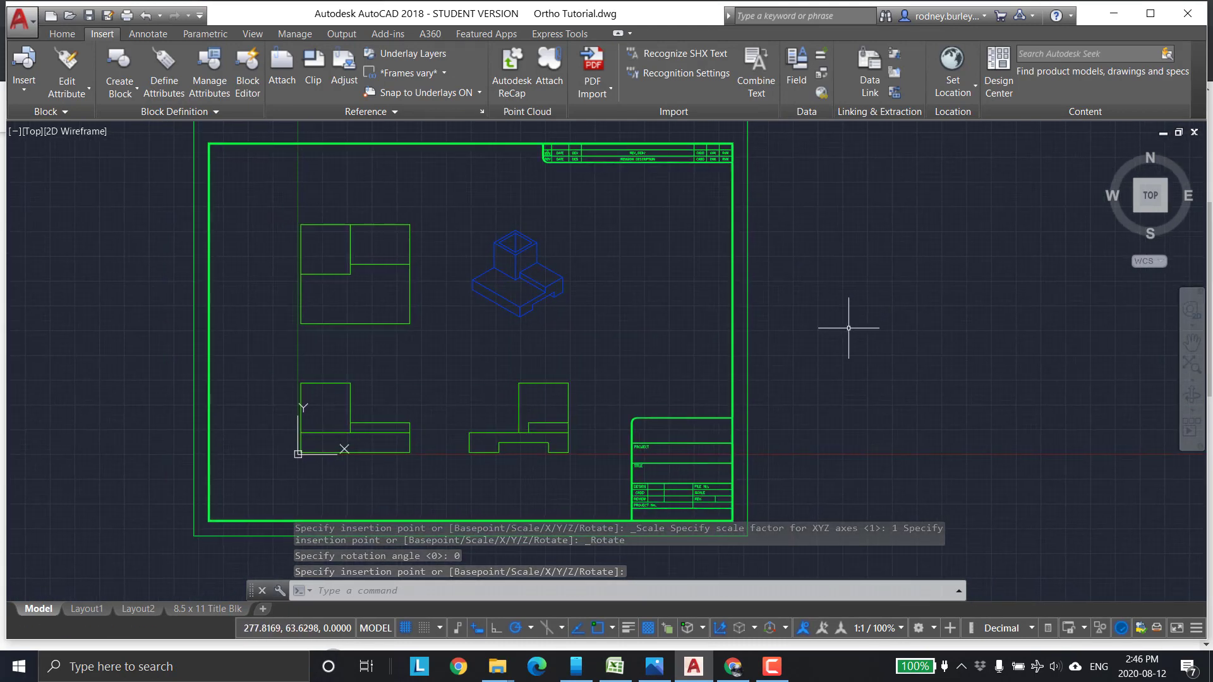
pyautogui.scroll(-2, 813, 339)
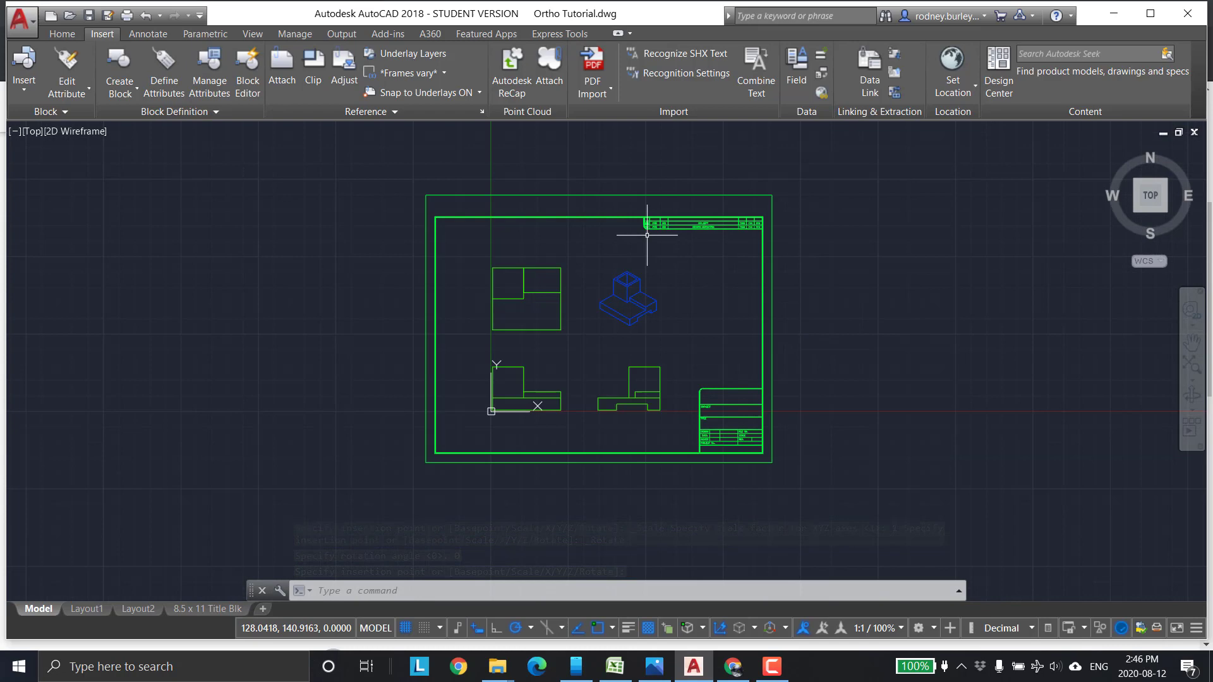
pyautogui.scroll(2, 726, 299)
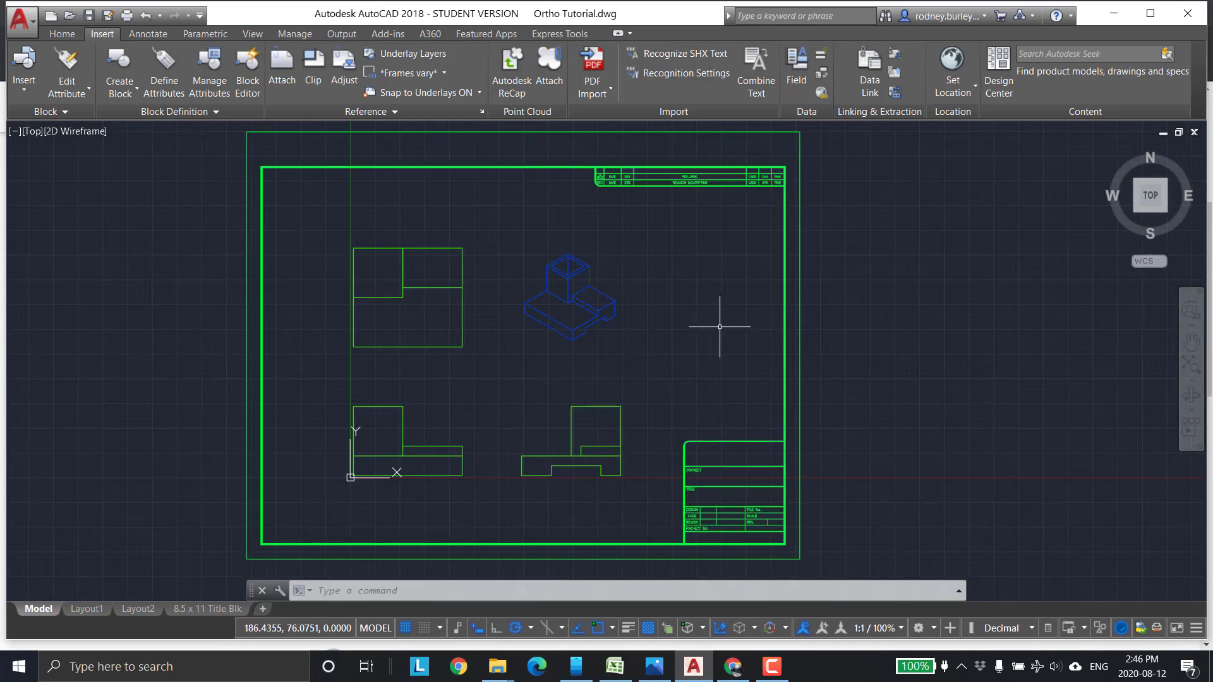
pyautogui.moveTo(772, 339); pyautogui.dragTo(802, 347, button='middle')
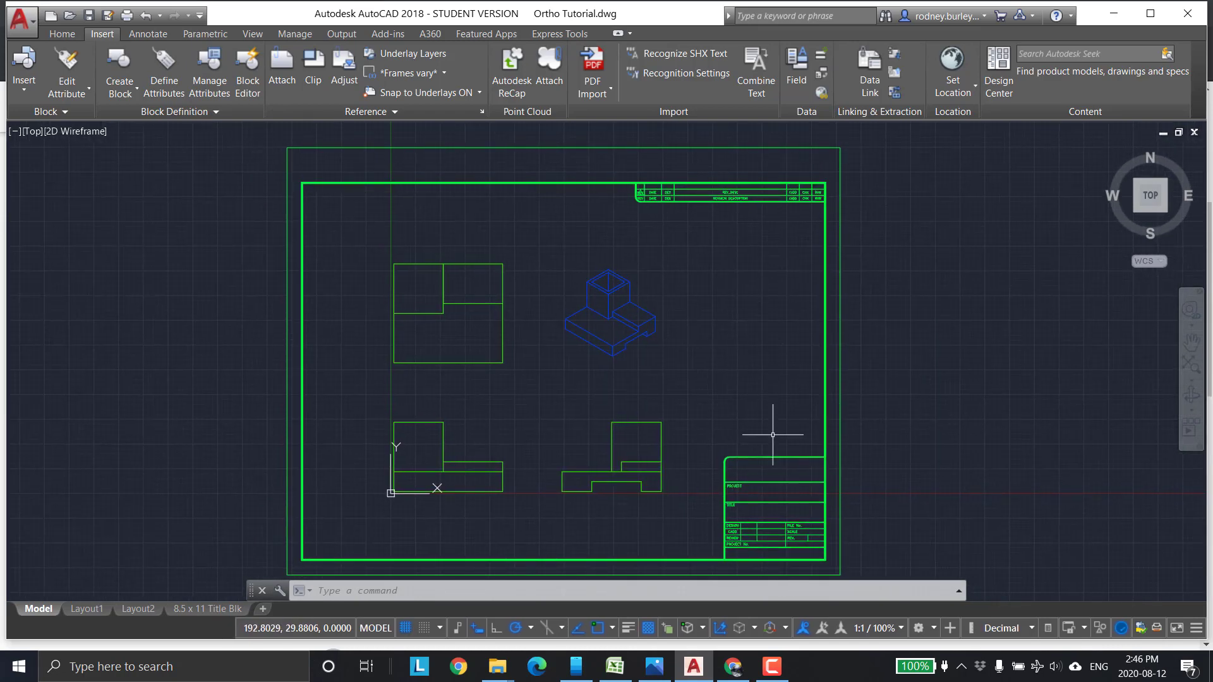
# Open the Standard dimension style for modification and set its text height to 4
pyautogui.moveTo(778, 426); pyautogui.dragTo(764, 405, button='middle')
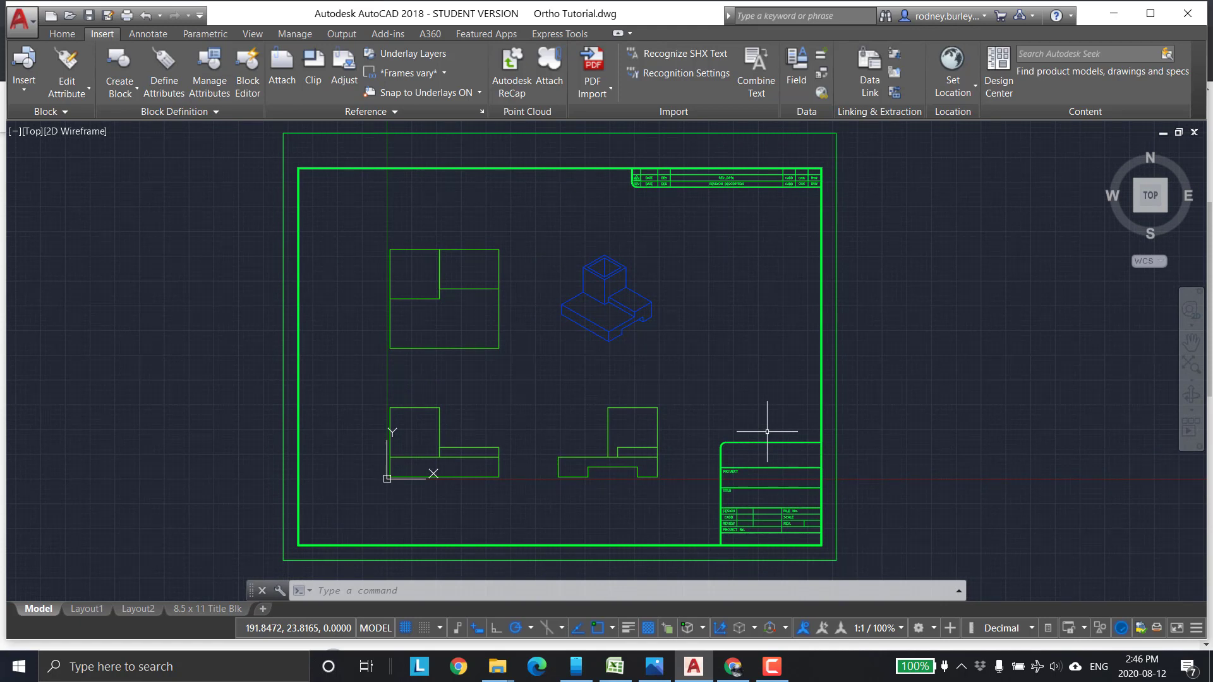
pyautogui.click(62, 33)
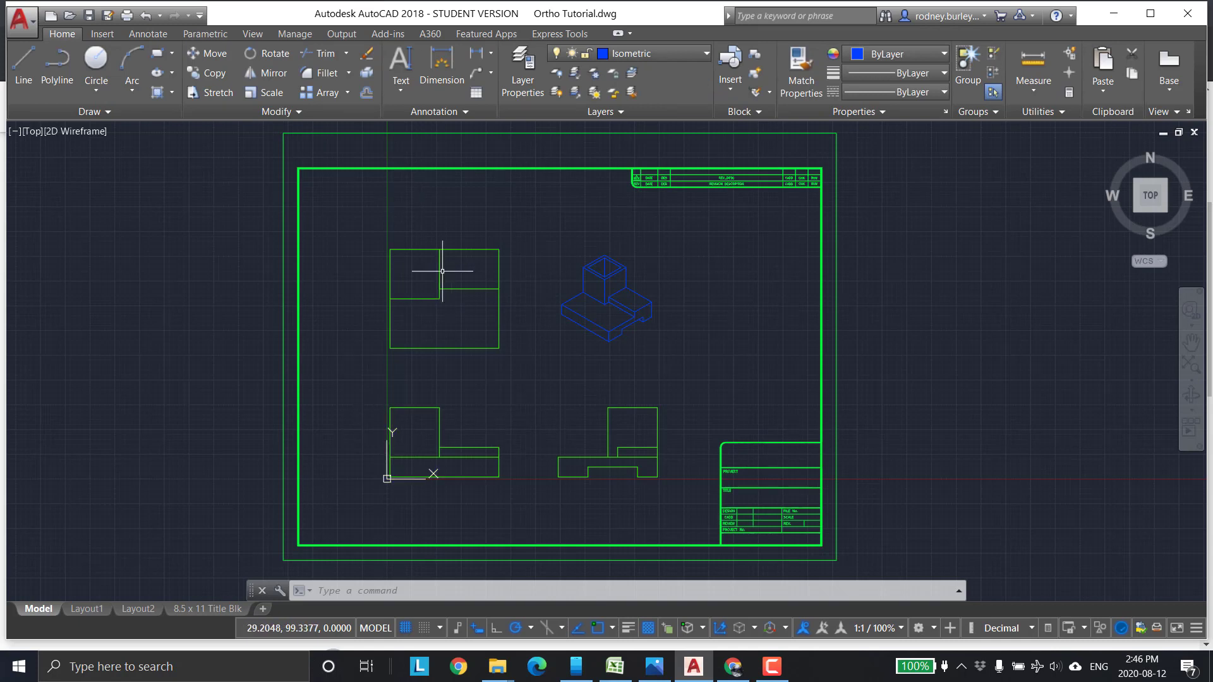
pyautogui.click(437, 71)
pyautogui.click(449, 91)
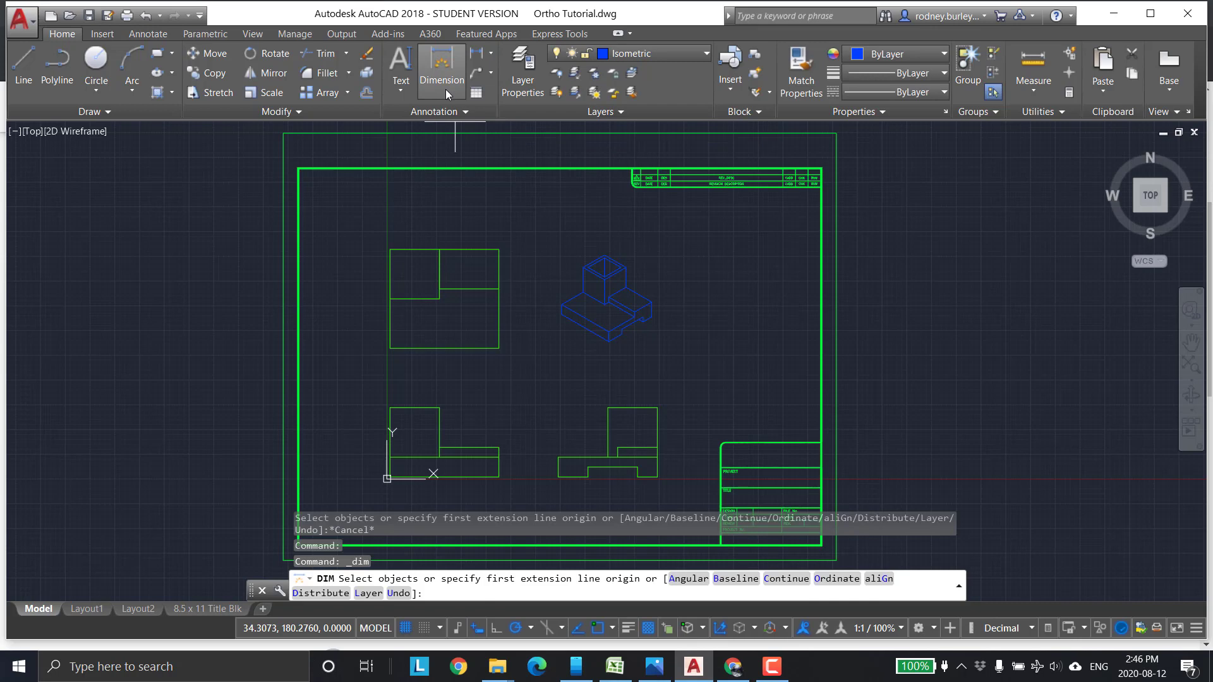
pyautogui.click(465, 114)
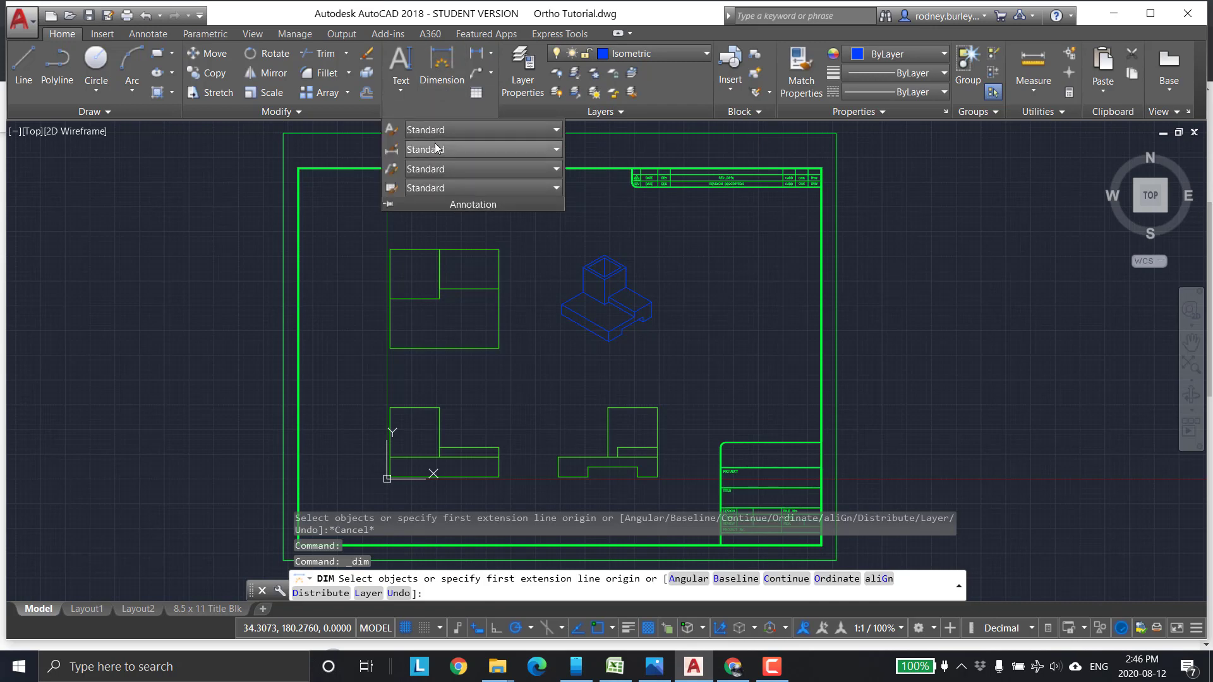
pyautogui.click(484, 149)
pyautogui.click(470, 321)
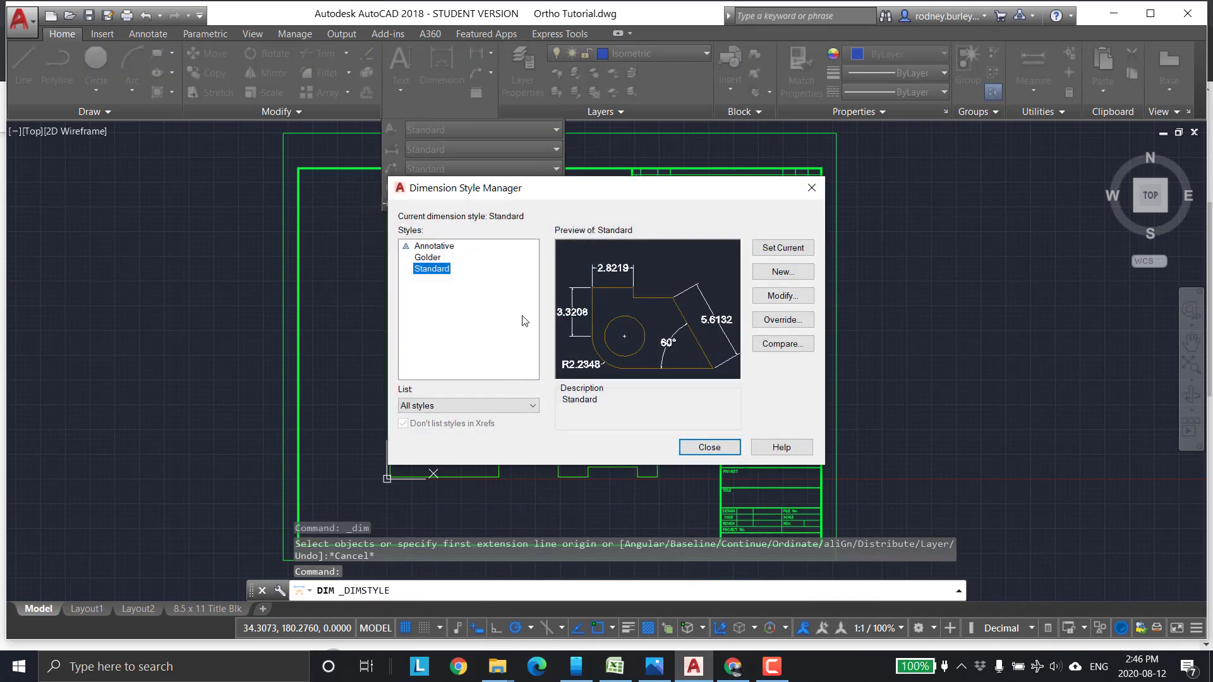
pyautogui.click(781, 296)
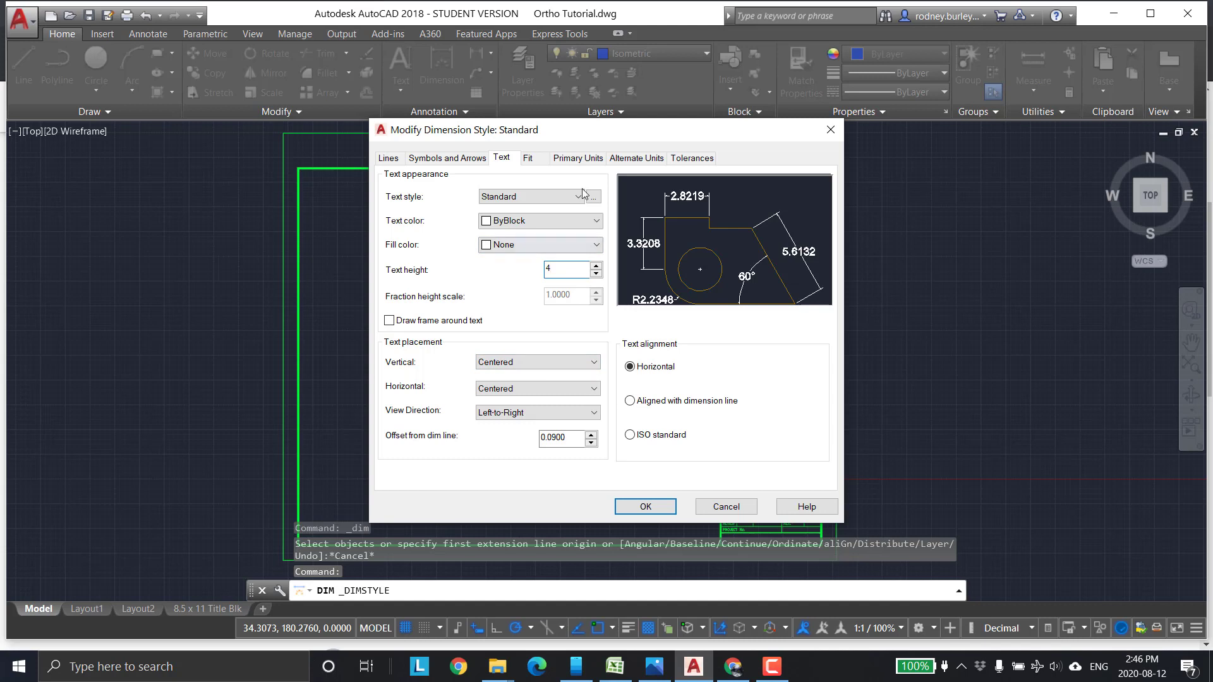
# Set the Standard style's extension line offset from origin to 1 and its linear precision to 0.00, and apply the changes
pyautogui.click(388, 158)
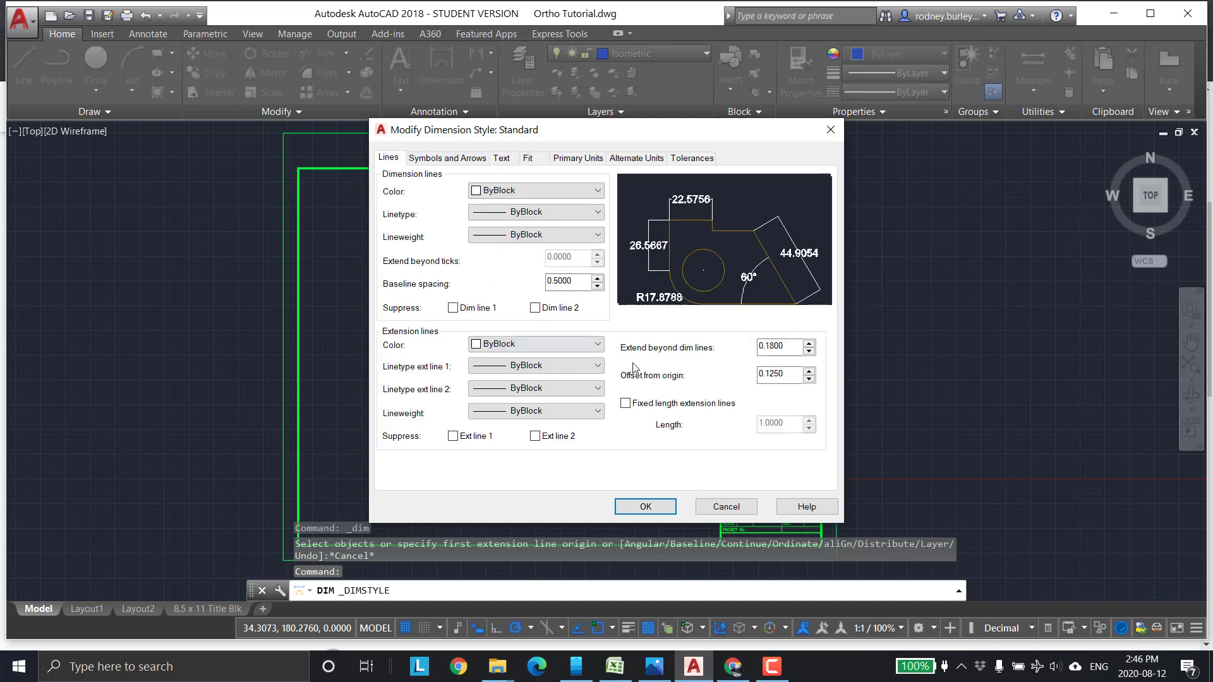
pyautogui.doubleClick(796, 374)
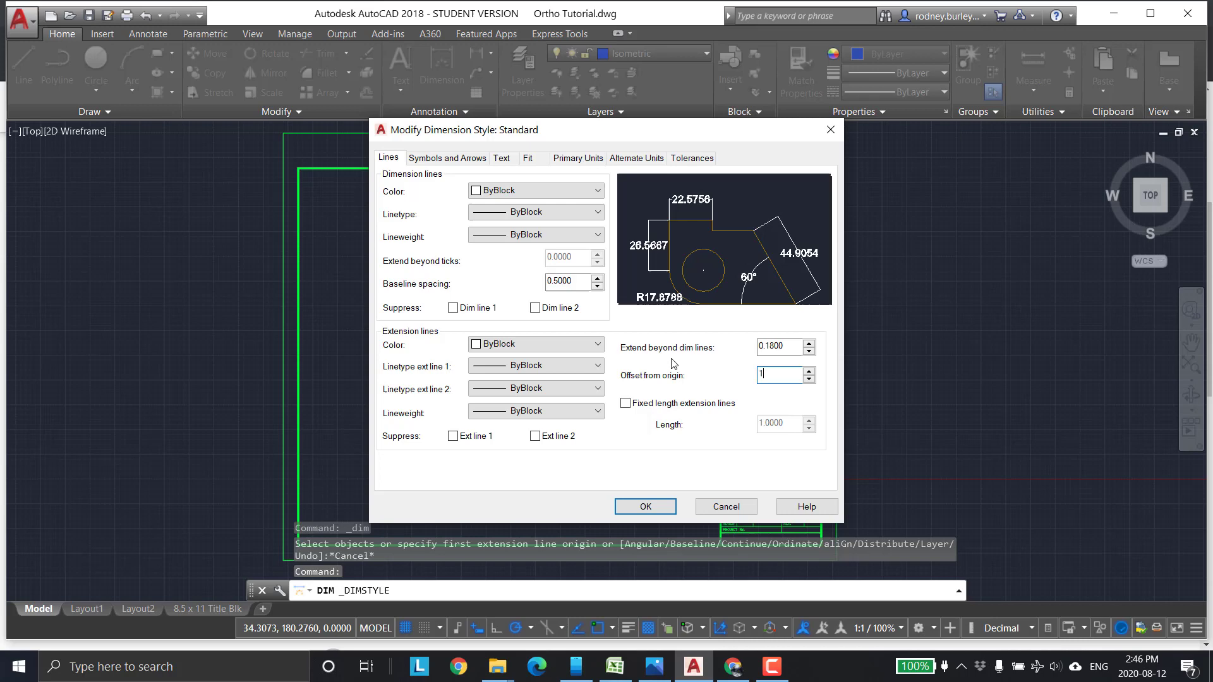
pyautogui.click(513, 162)
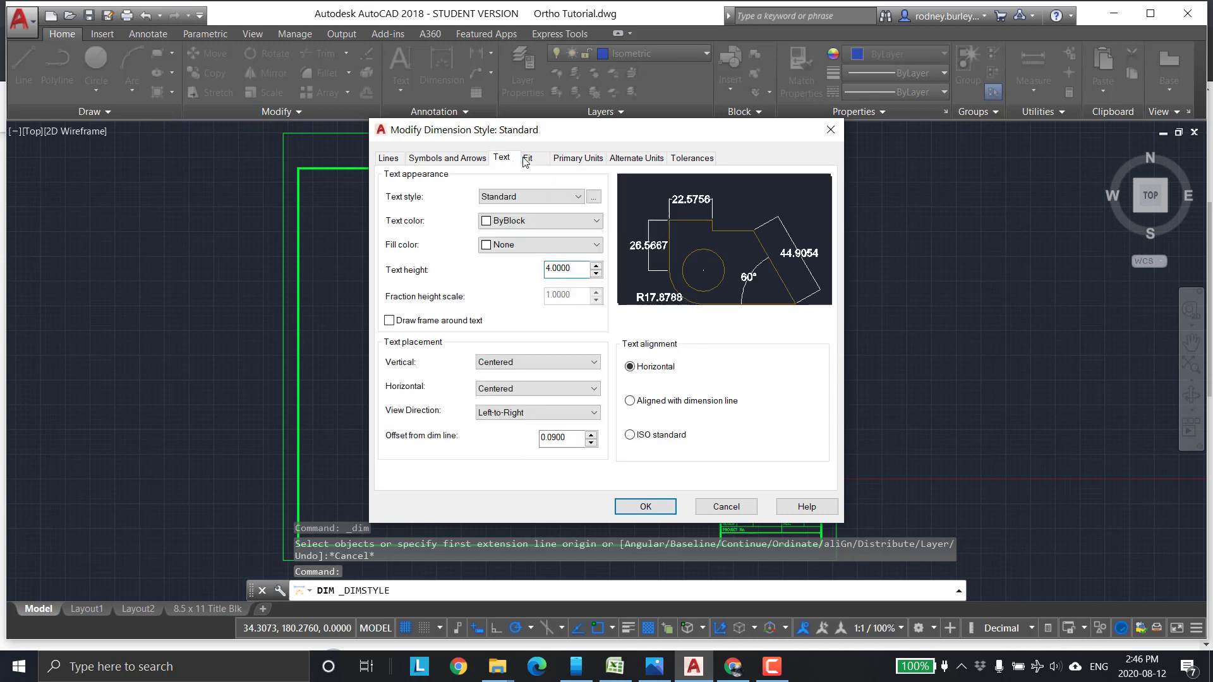
pyautogui.click(528, 158)
pyautogui.click(578, 157)
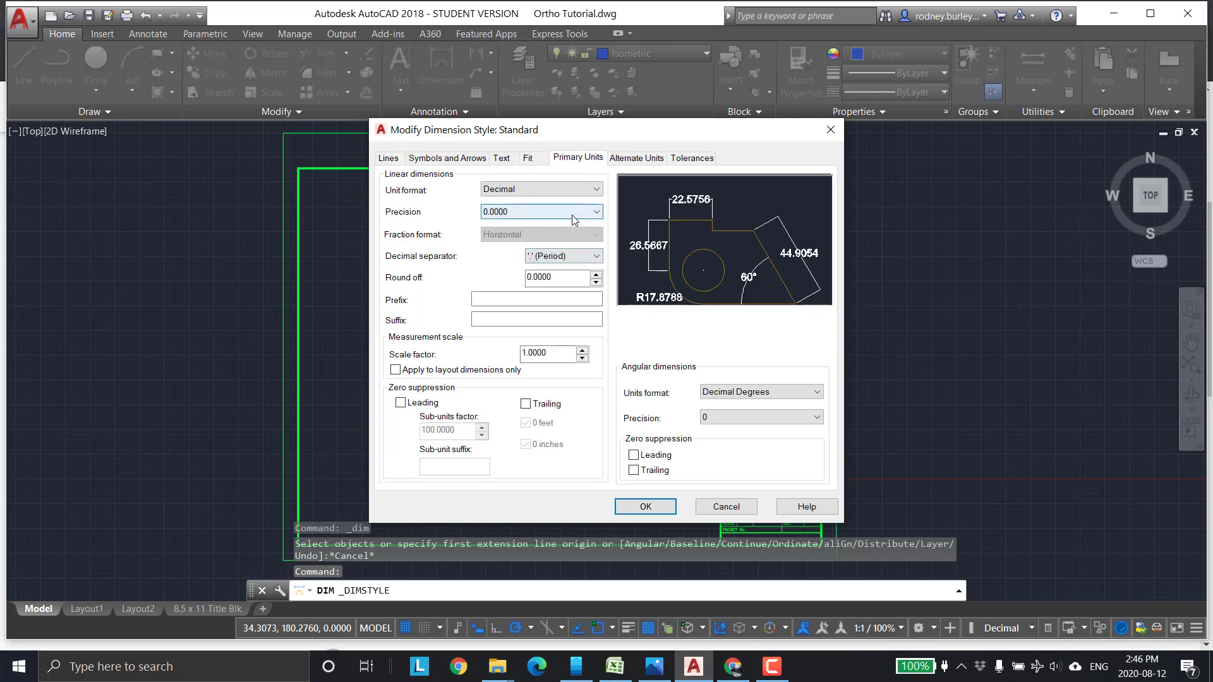
pyautogui.click(571, 215)
pyautogui.click(556, 245)
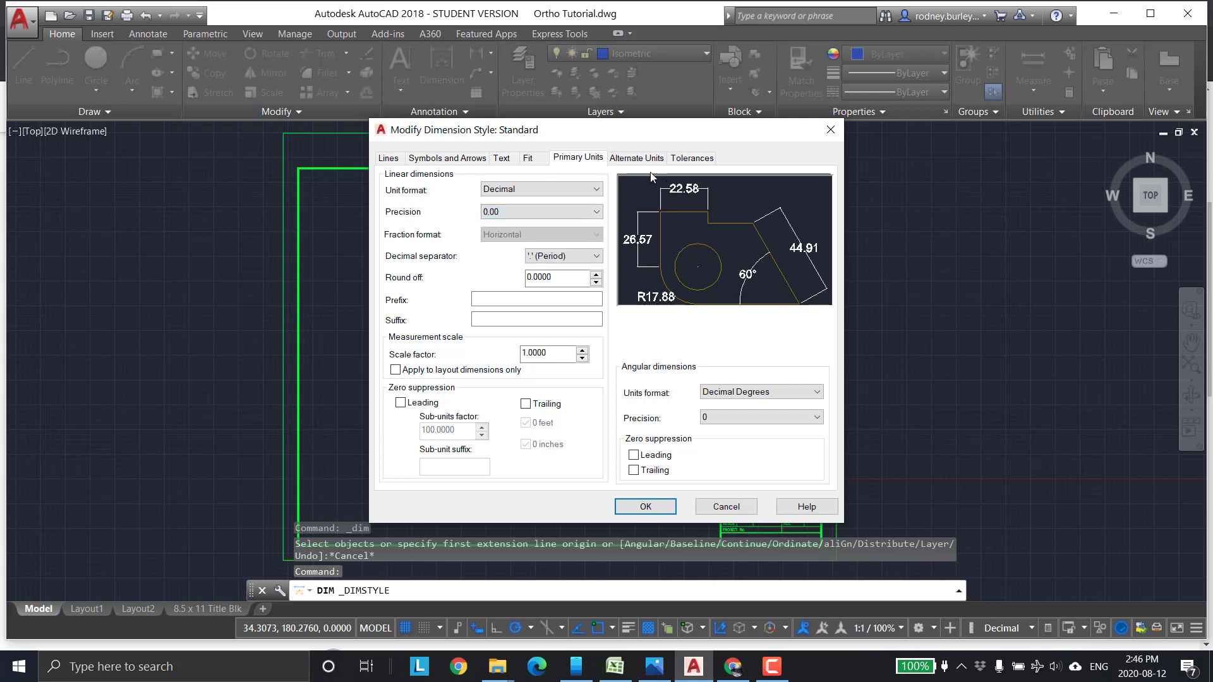
pyautogui.click(632, 510)
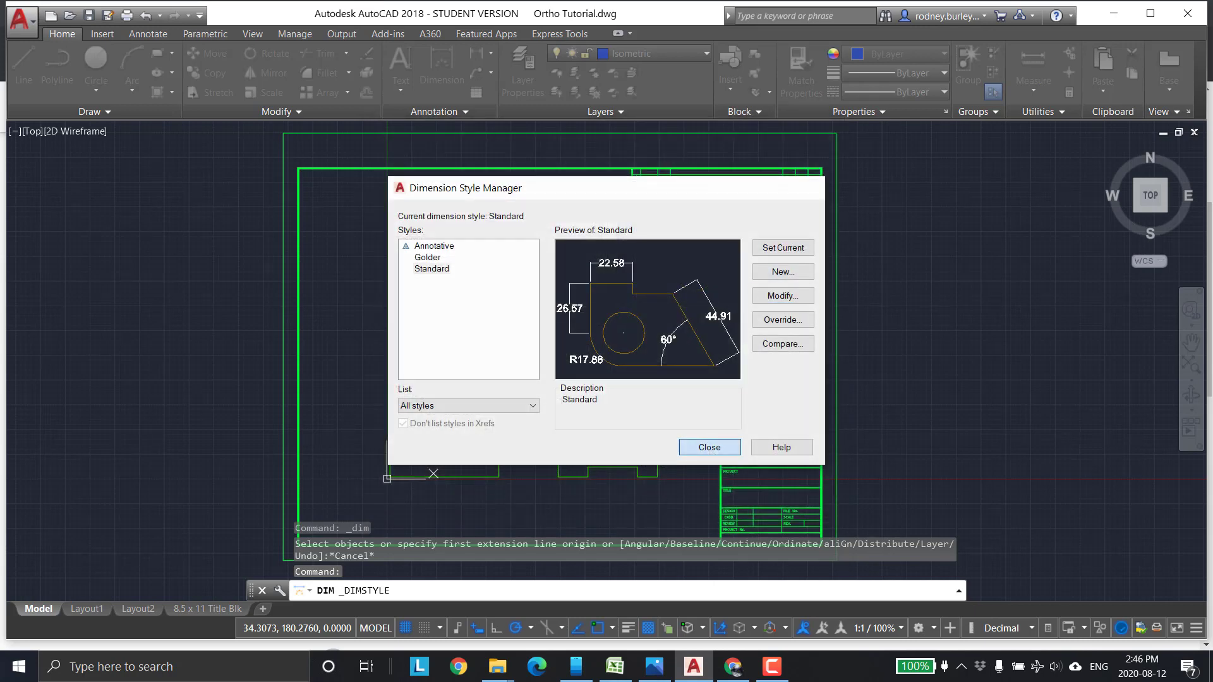
pyautogui.press('Return')
pyautogui.scroll(-2, 418, 319)
pyautogui.scroll(2, 400, 282)
pyautogui.moveTo(528, 351)
pyautogui.mouseDown(button='middle')
pyautogui.moveTo(529, 295)
pyautogui.moveTo(512, 283)
pyautogui.mouseUp(button='middle')
pyautogui.click(441, 70)
pyautogui.press('Return')
pyautogui.click(421, 229)
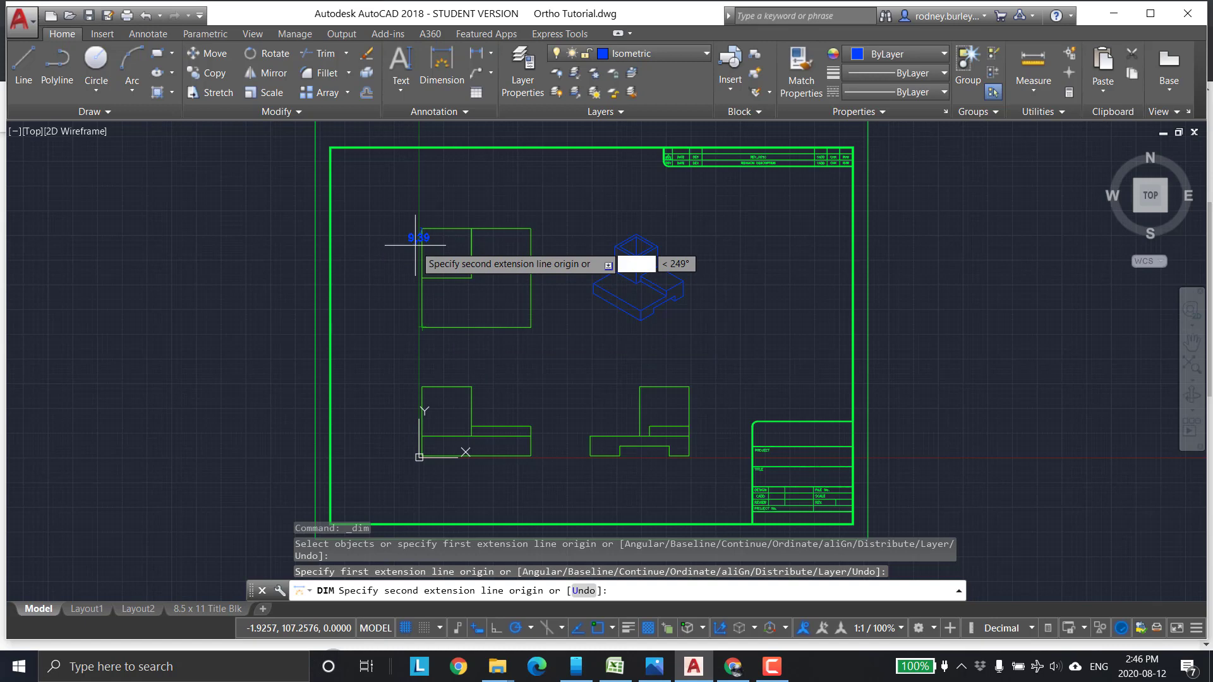
pyautogui.press('Escape')
# Turn on the Dimensions layer and make it current, keeping the Isometric layer on
pyautogui.click(692, 54)
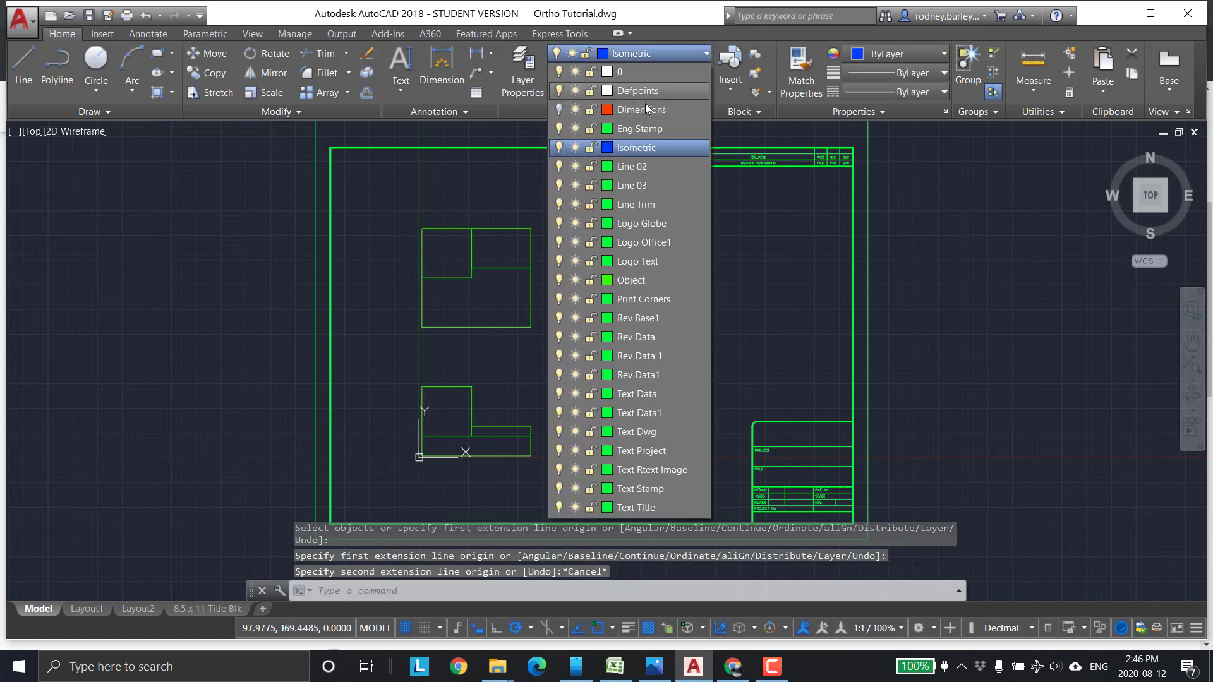
pyautogui.click(557, 53)
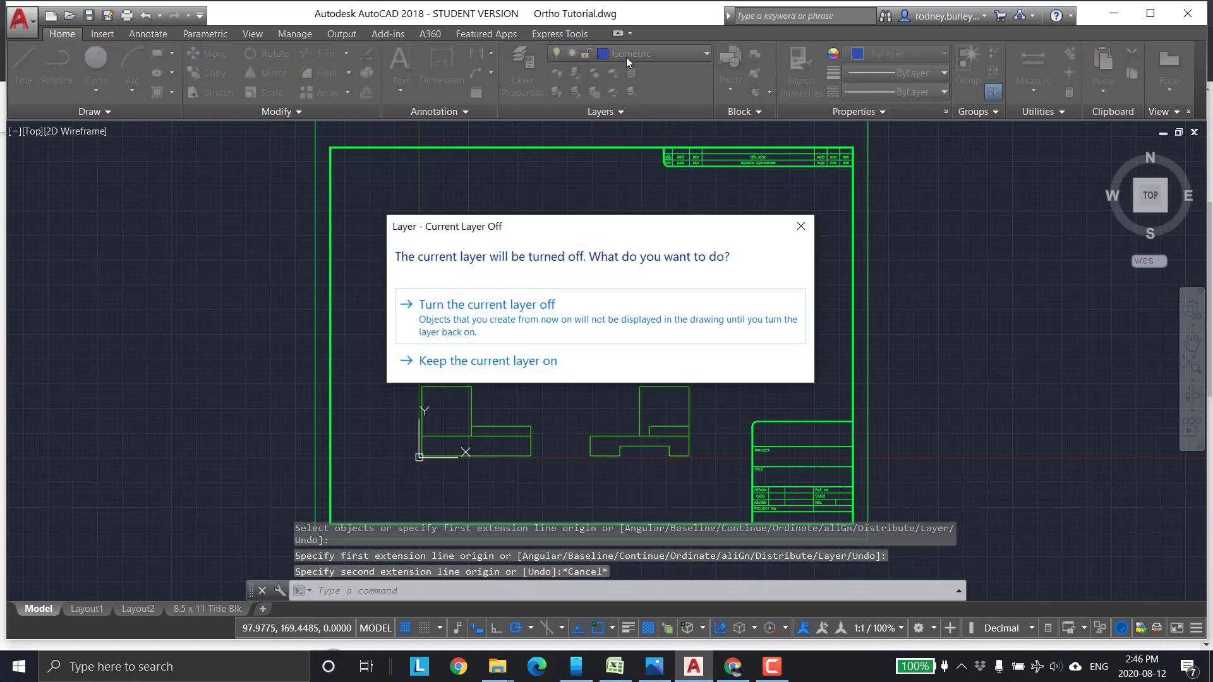
pyautogui.click(496, 359)
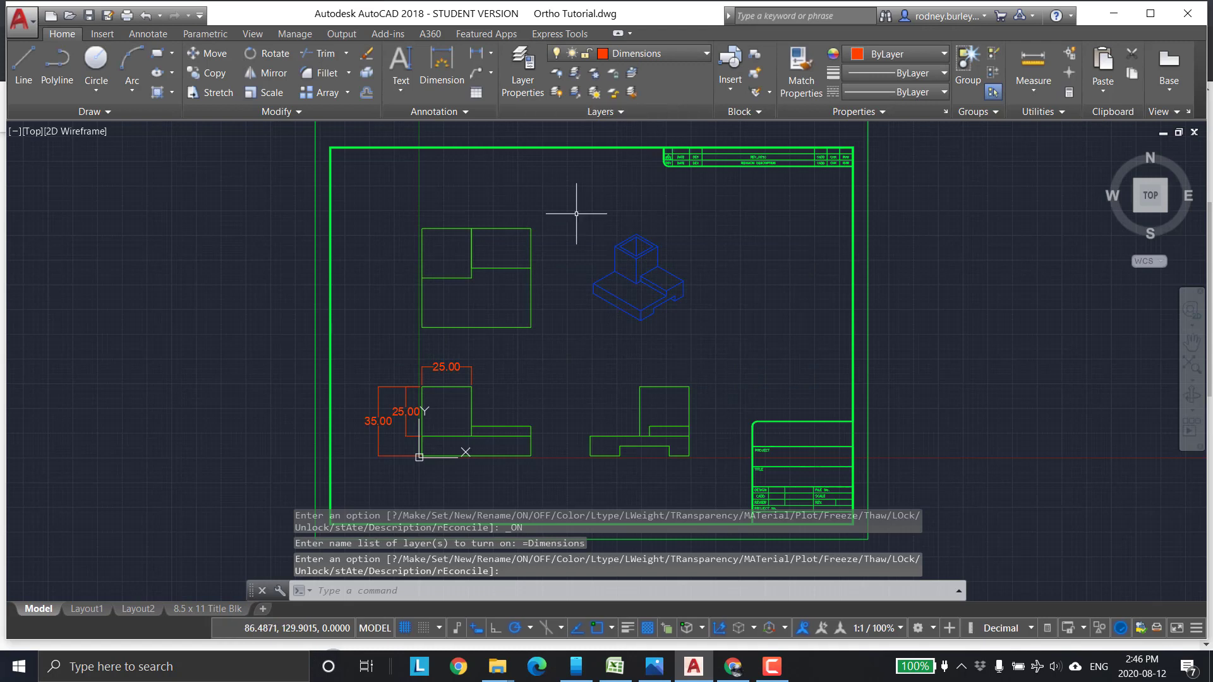
# Erase the existing horizontal and vertical dimensions around the front view
pyautogui.click(446, 367)
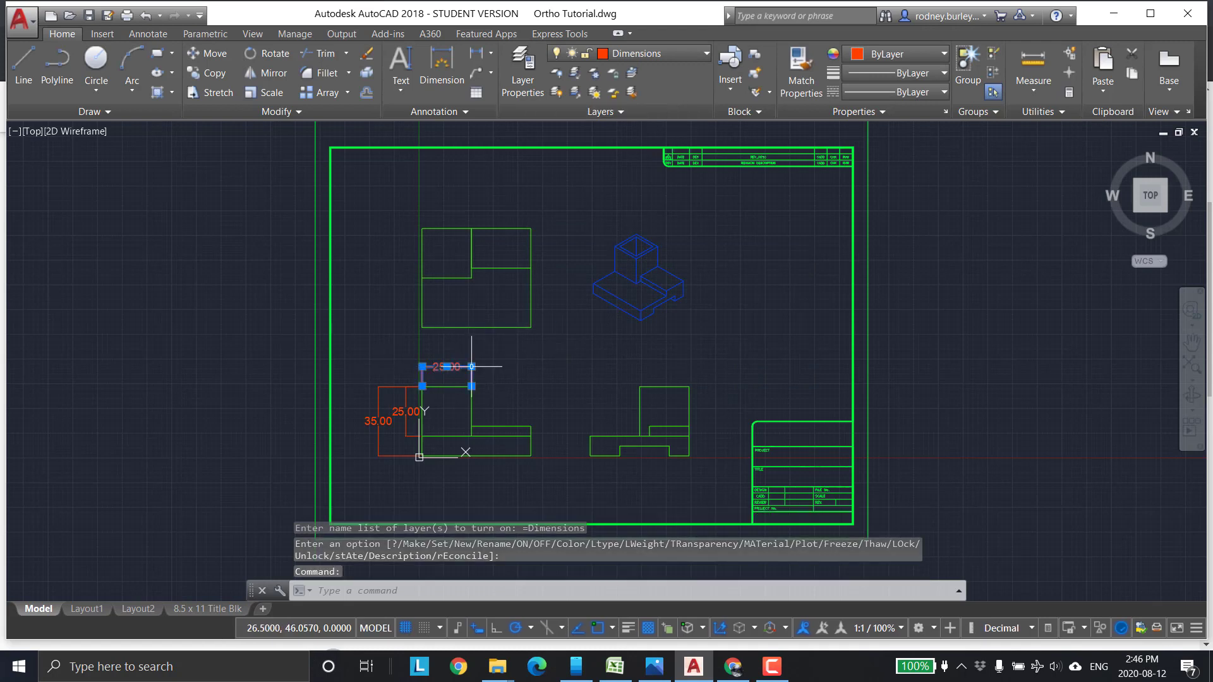
pyautogui.press('Delete')
pyautogui.click(396, 420)
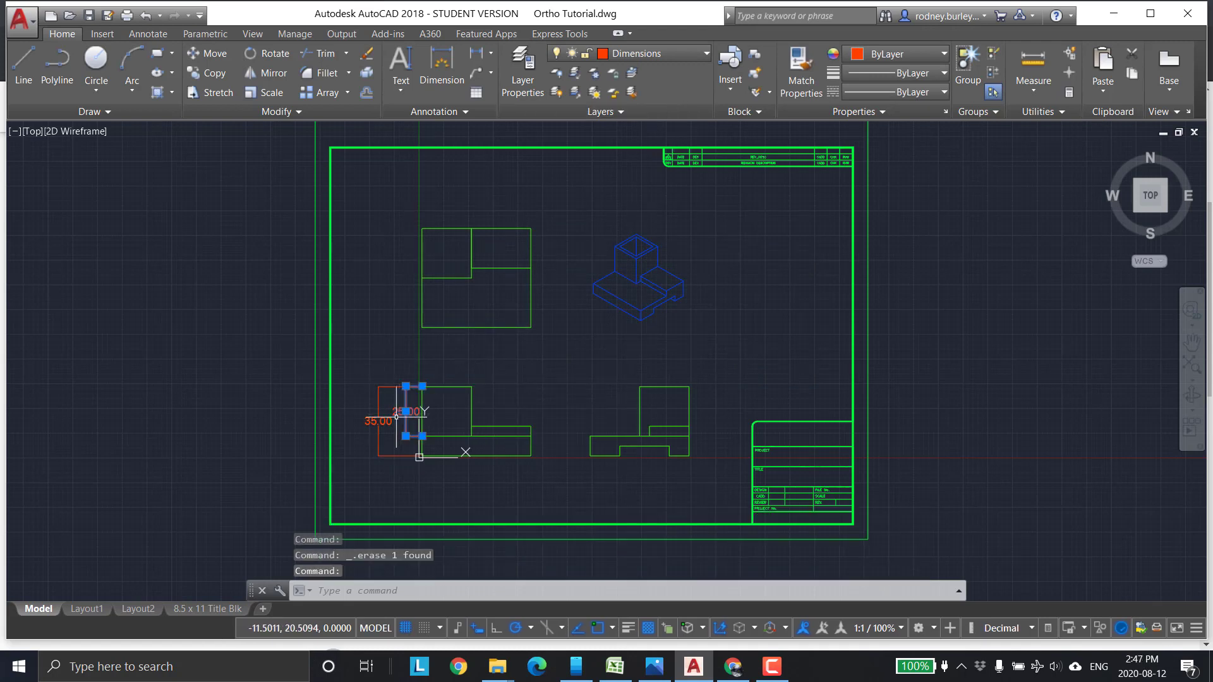
pyautogui.press('Delete')
# Change the Dimensions layer's color to white, index color 7
pyautogui.click(667, 54)
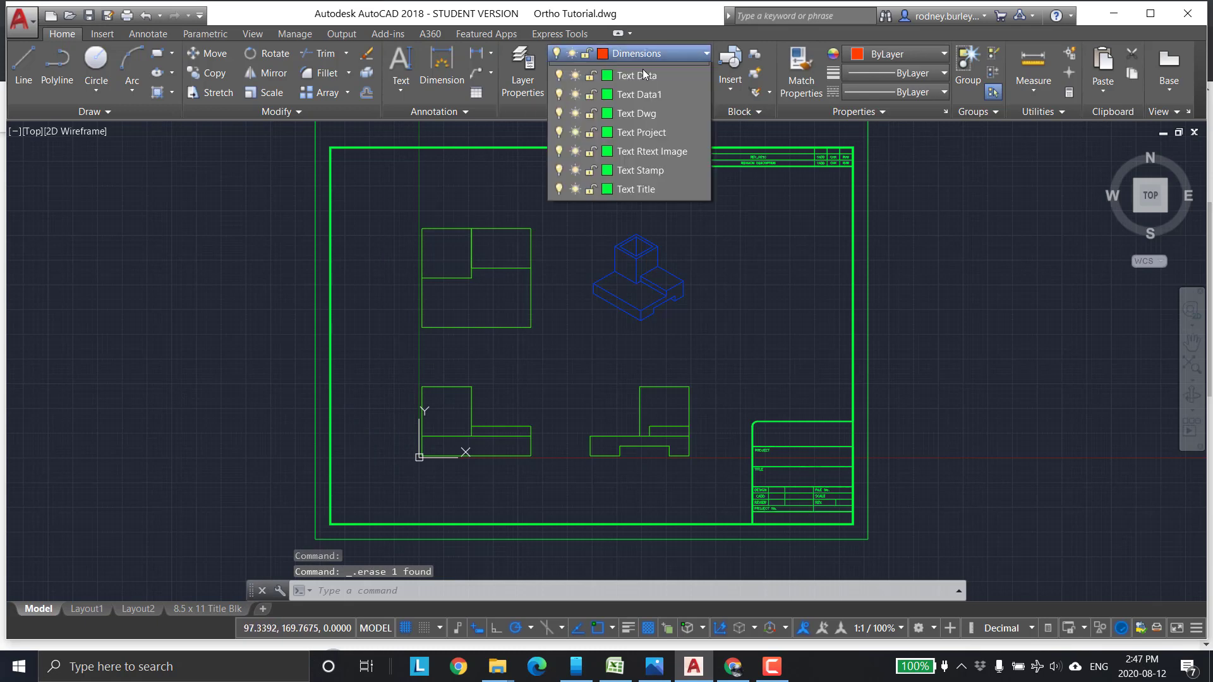
pyautogui.click(608, 110)
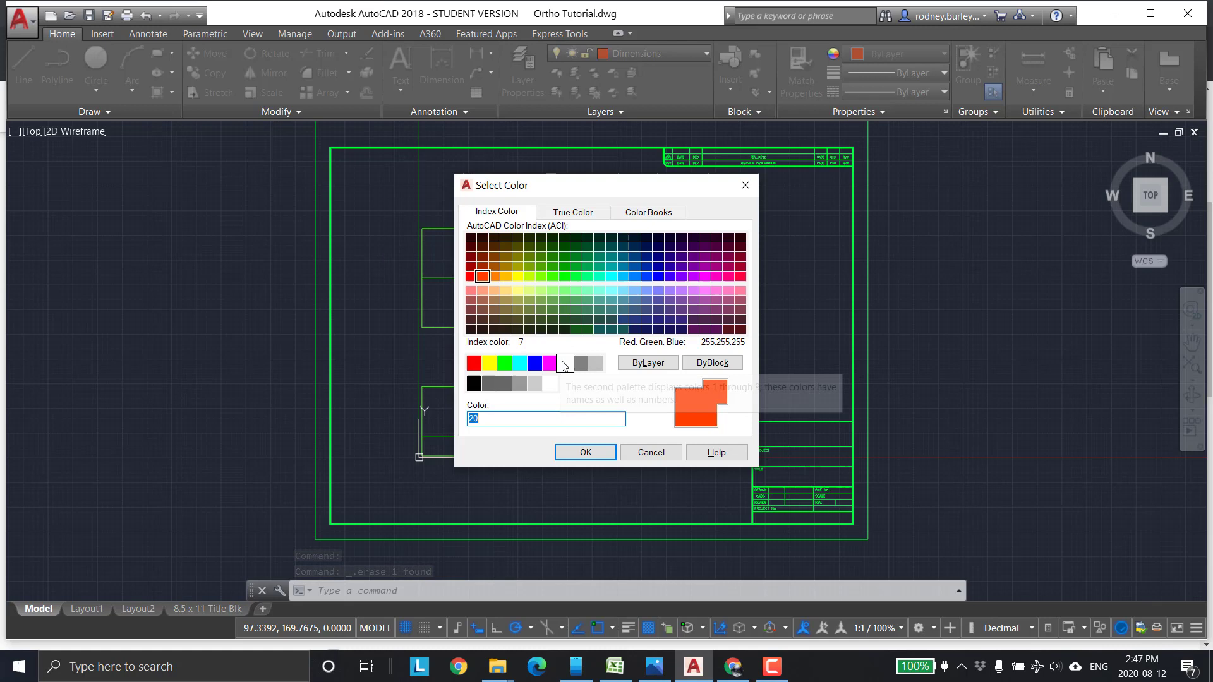
pyautogui.click(551, 384)
pyautogui.click(586, 453)
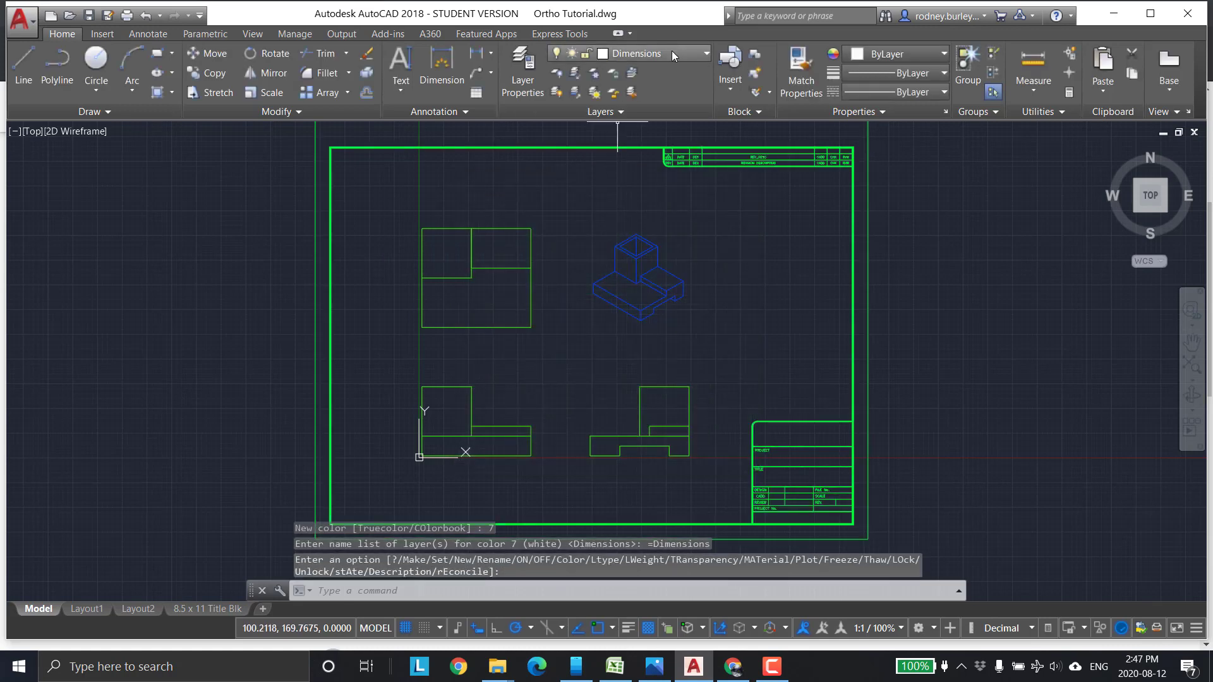
# Dimension the full left edge of the top view, placing the dimension line outside the view
pyautogui.click(442, 63)
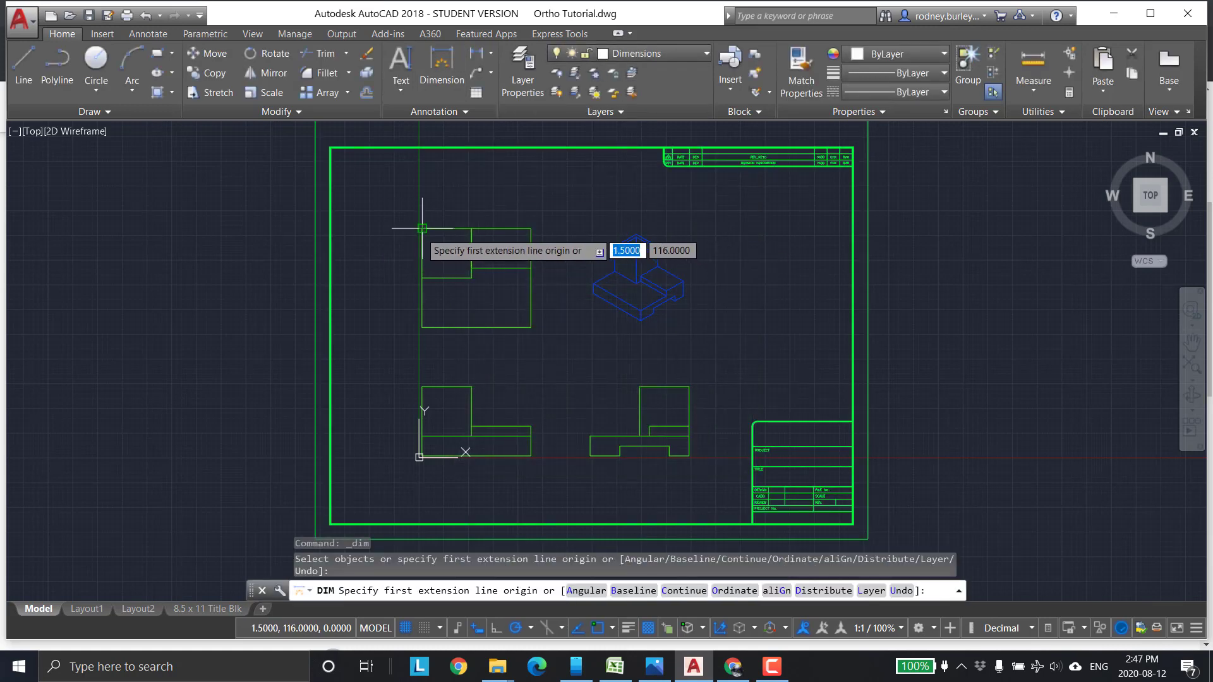
pyautogui.click(422, 229)
pyautogui.click(422, 328)
pyautogui.click(381, 278)
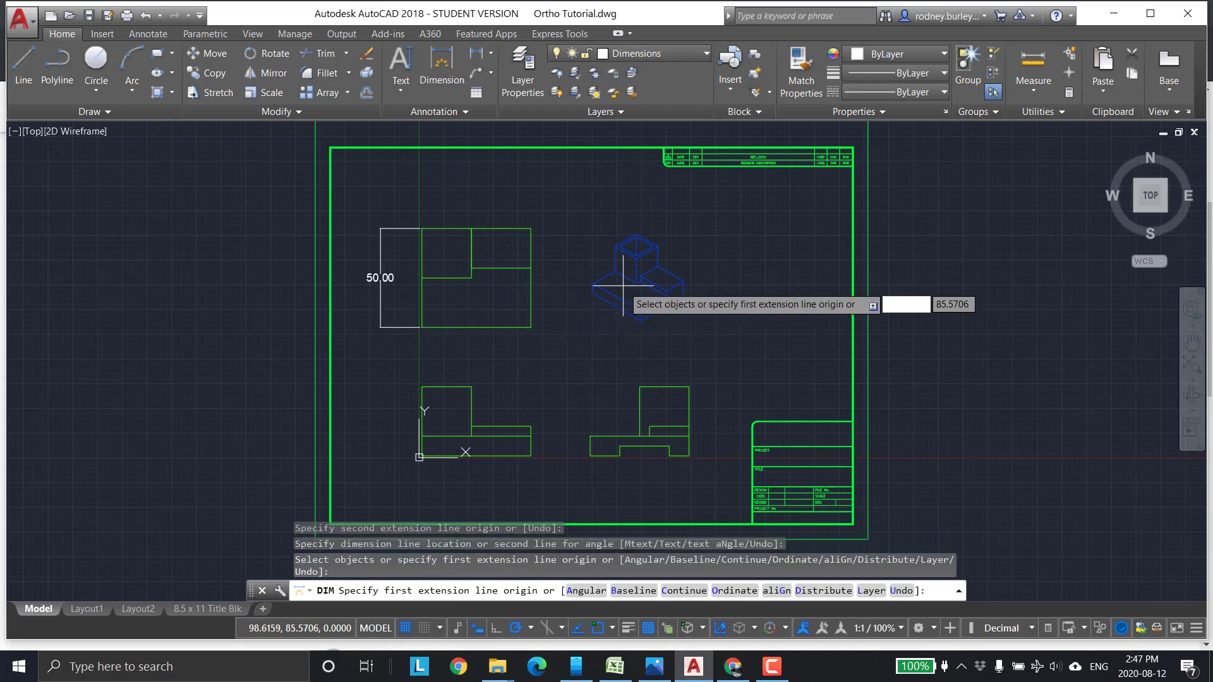
pyautogui.scroll(2, 484, 359)
pyautogui.moveTo(350, 264); pyautogui.dragTo(441, 307, button='middle')
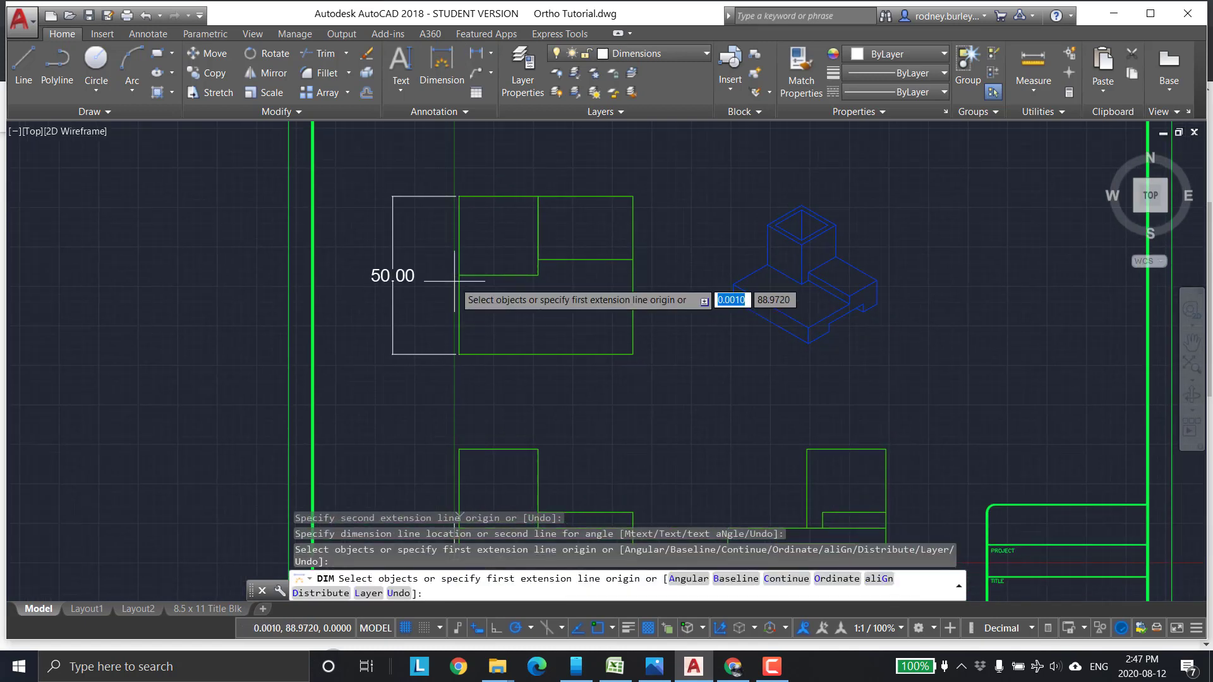
# Erase the vertical dimension on the left of the top view
pyautogui.press('Escape')
pyautogui.click(395, 273)
pyautogui.press('Delete')
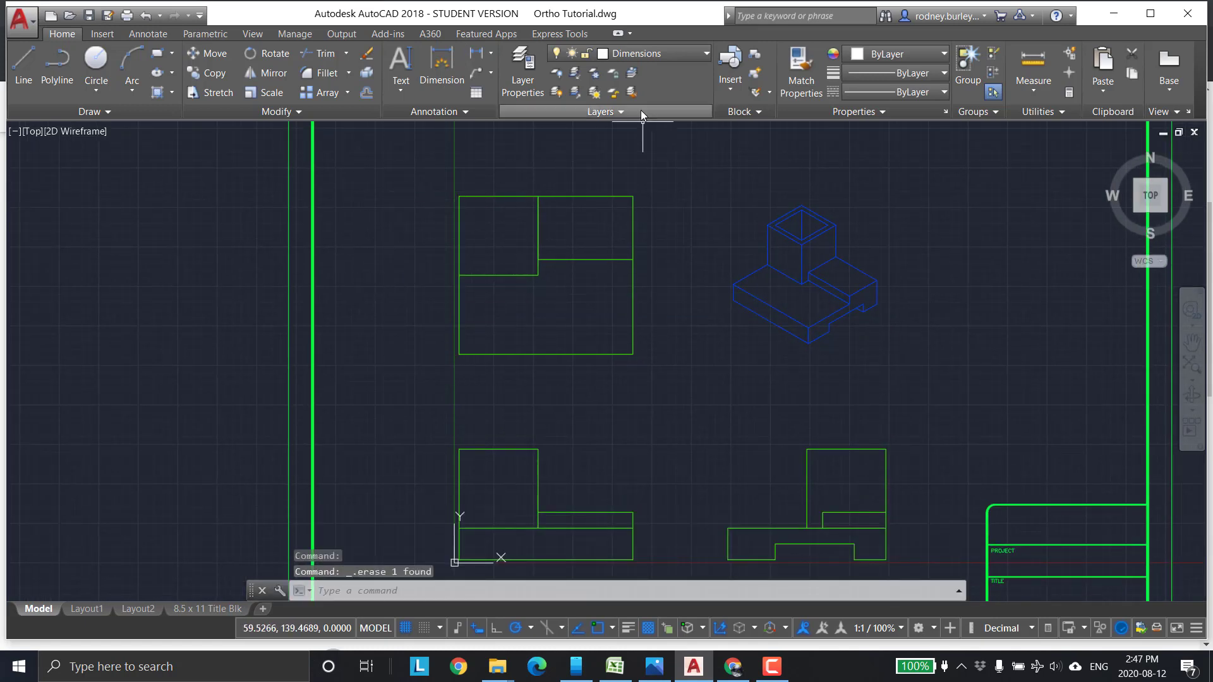
# Set the arrow size of the Standard dimension style to 2 and apply the change
pyautogui.click(456, 114)
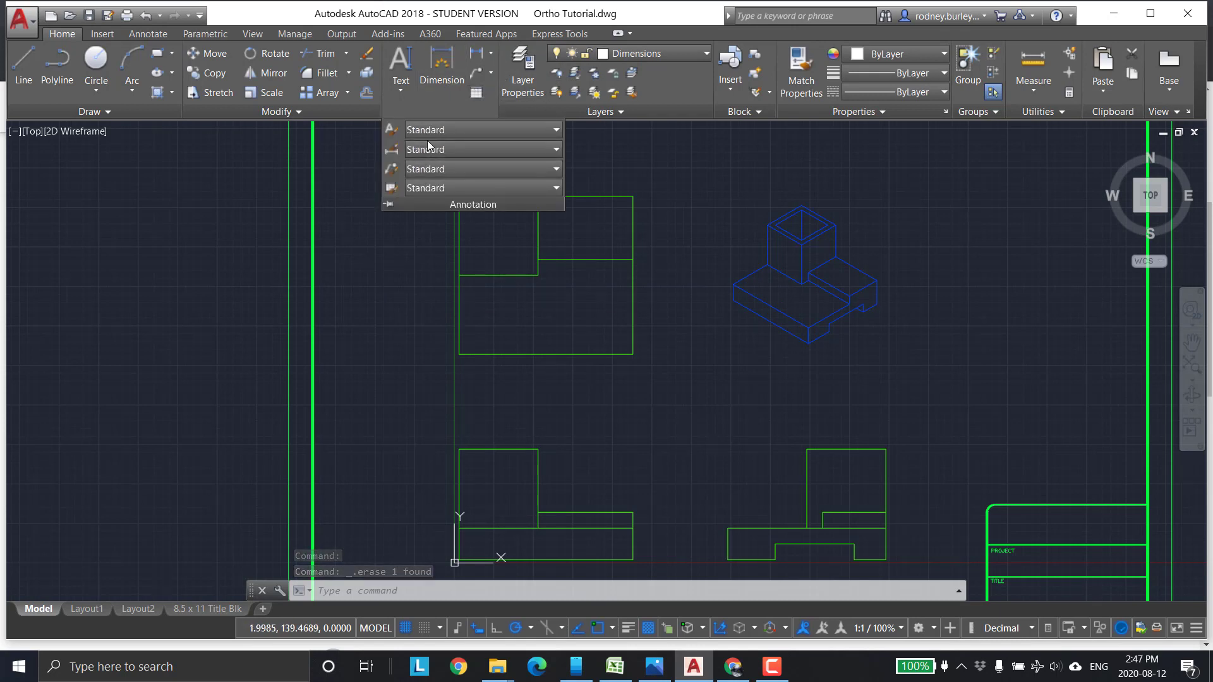
pyautogui.click(427, 152)
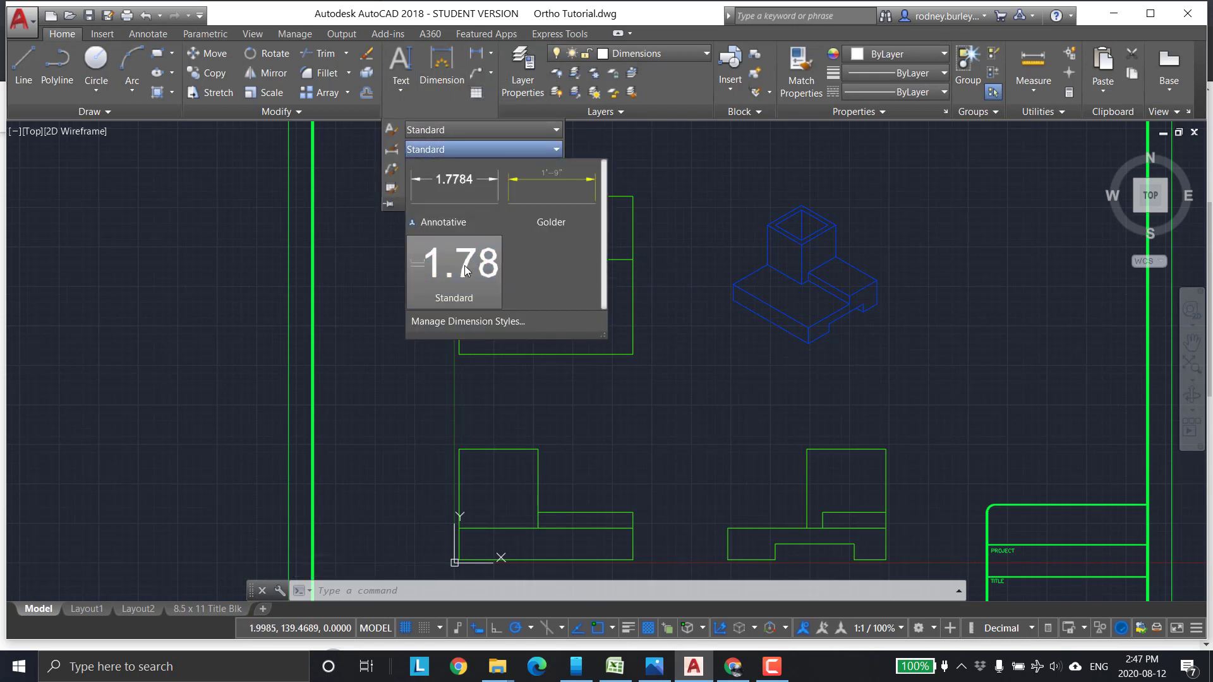
pyautogui.click(465, 322)
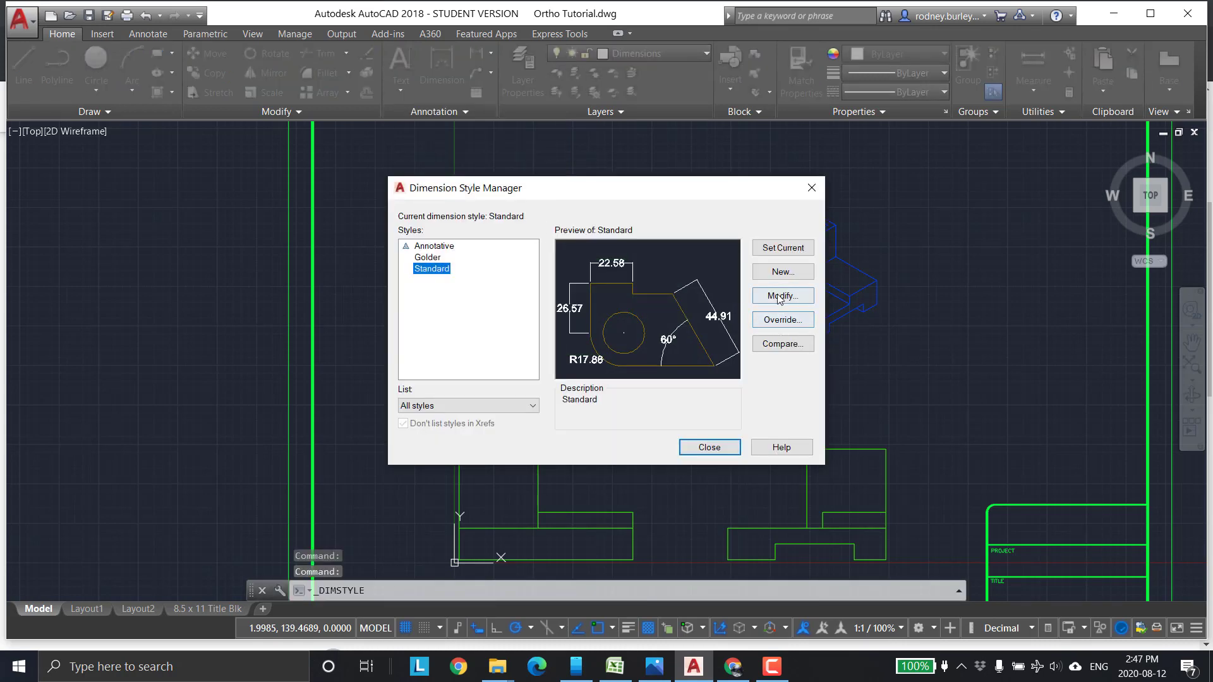
pyautogui.click(783, 296)
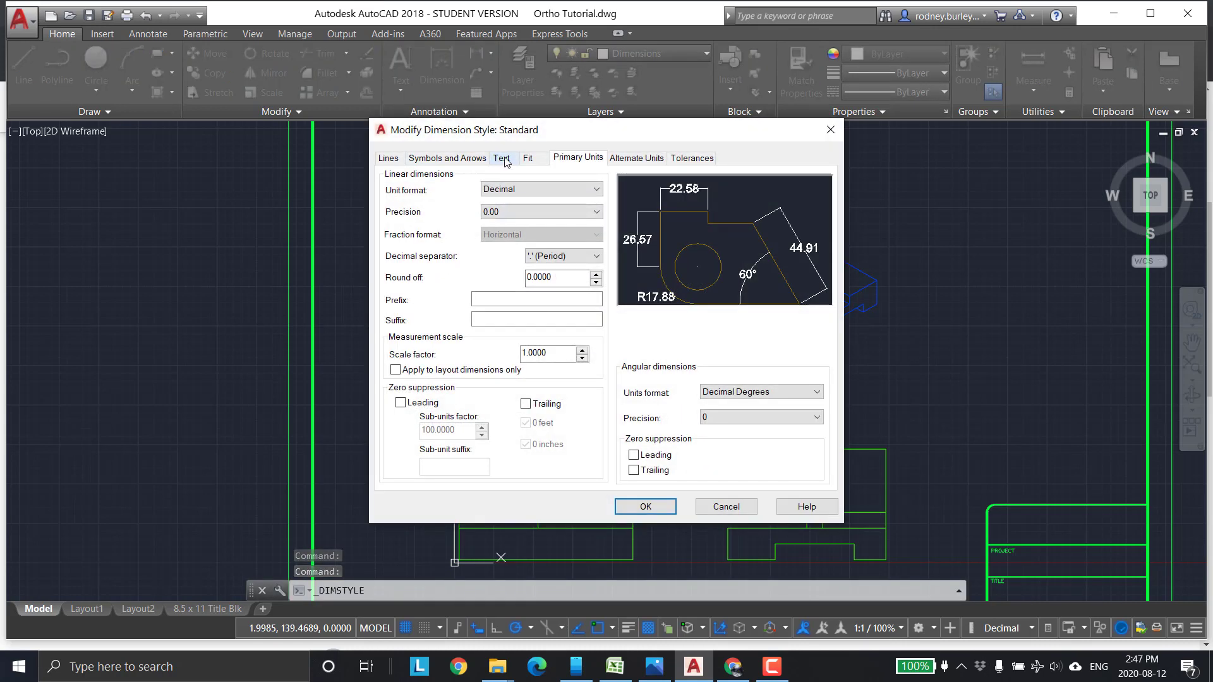
pyautogui.click(465, 160)
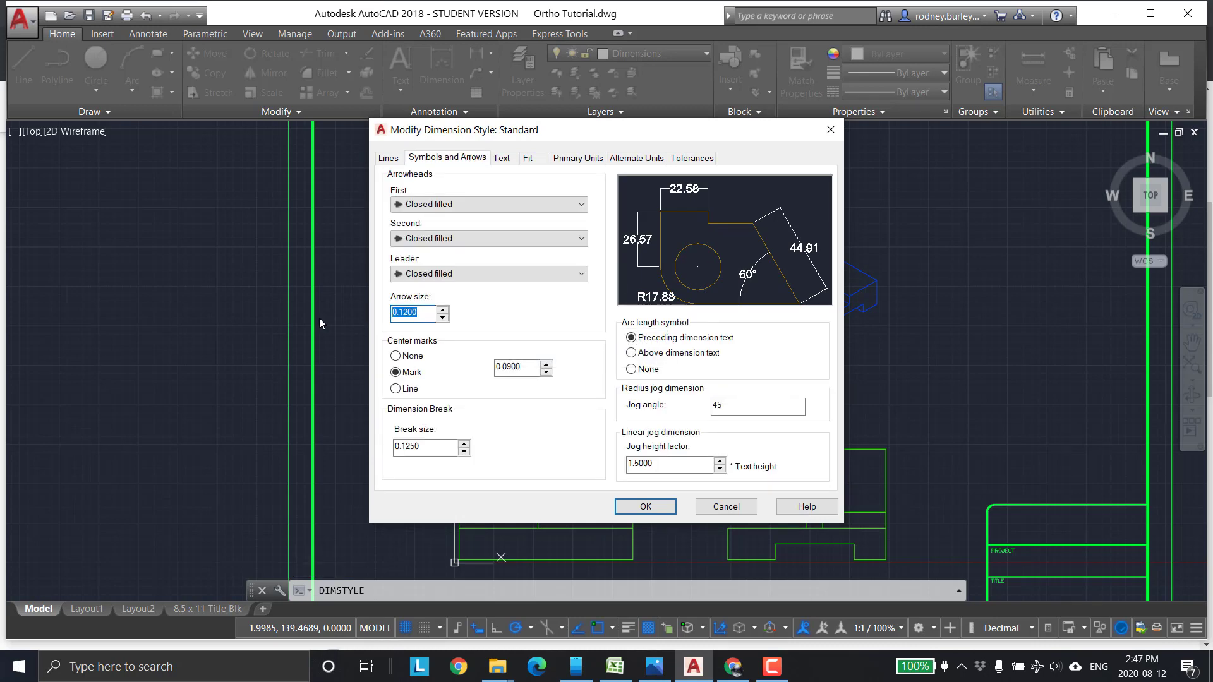
pyautogui.write('2')
pyautogui.click(645, 507)
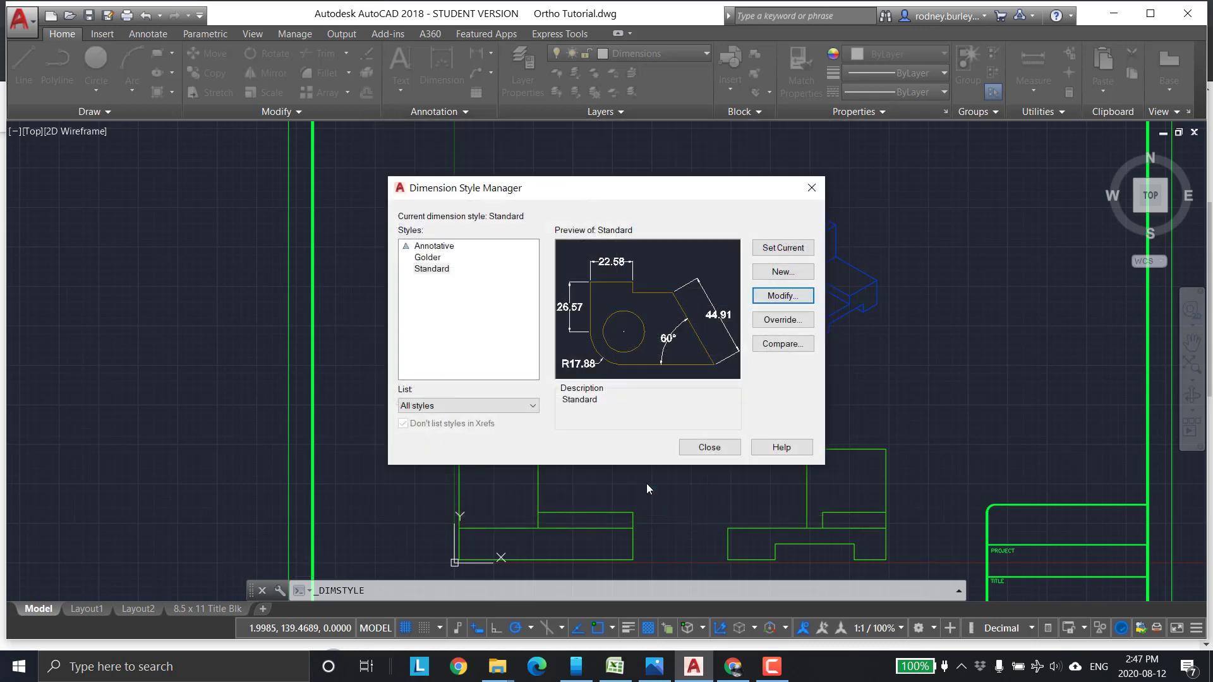
pyautogui.click(733, 448)
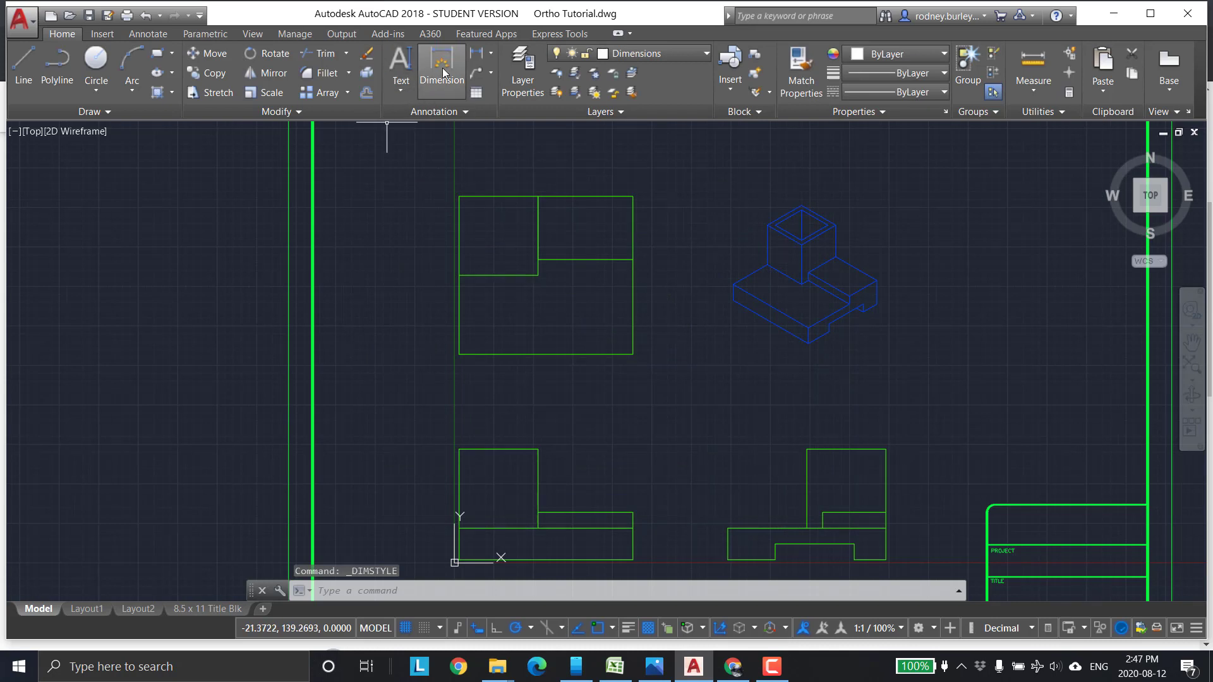
# Dimension the top view's left edge from upper to lower corner, with the dimension line about 26 units to its left
pyautogui.click(441, 70)
pyautogui.click(459, 196)
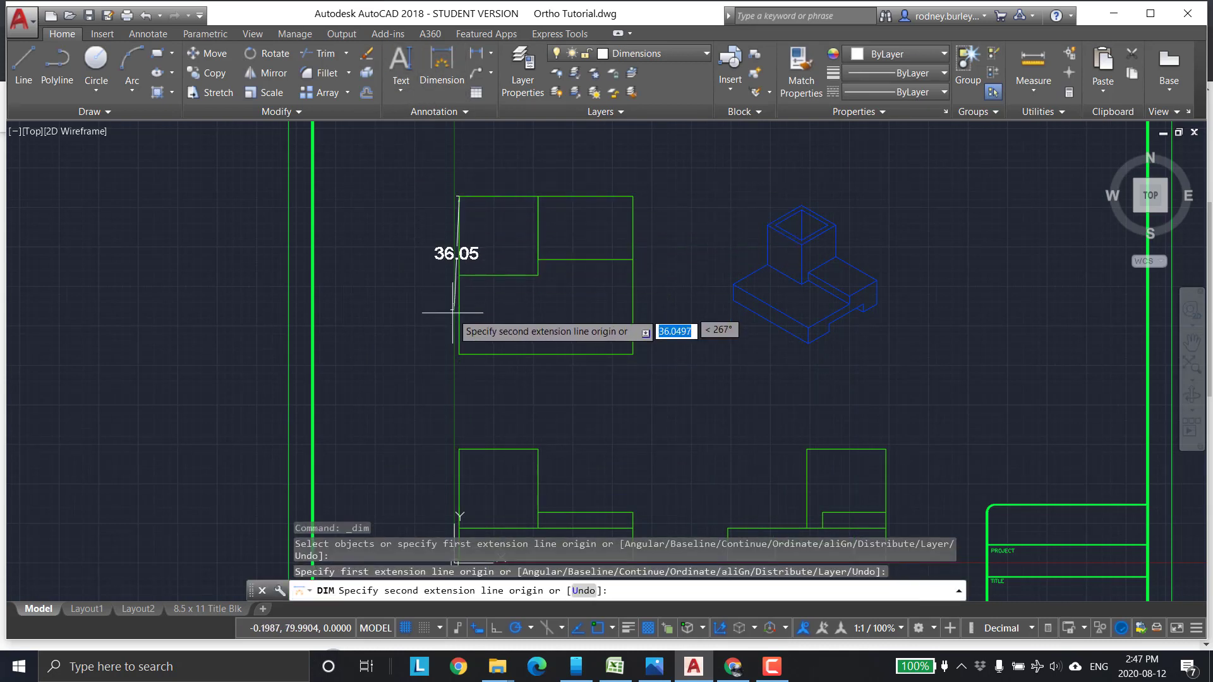
pyautogui.click(459, 355)
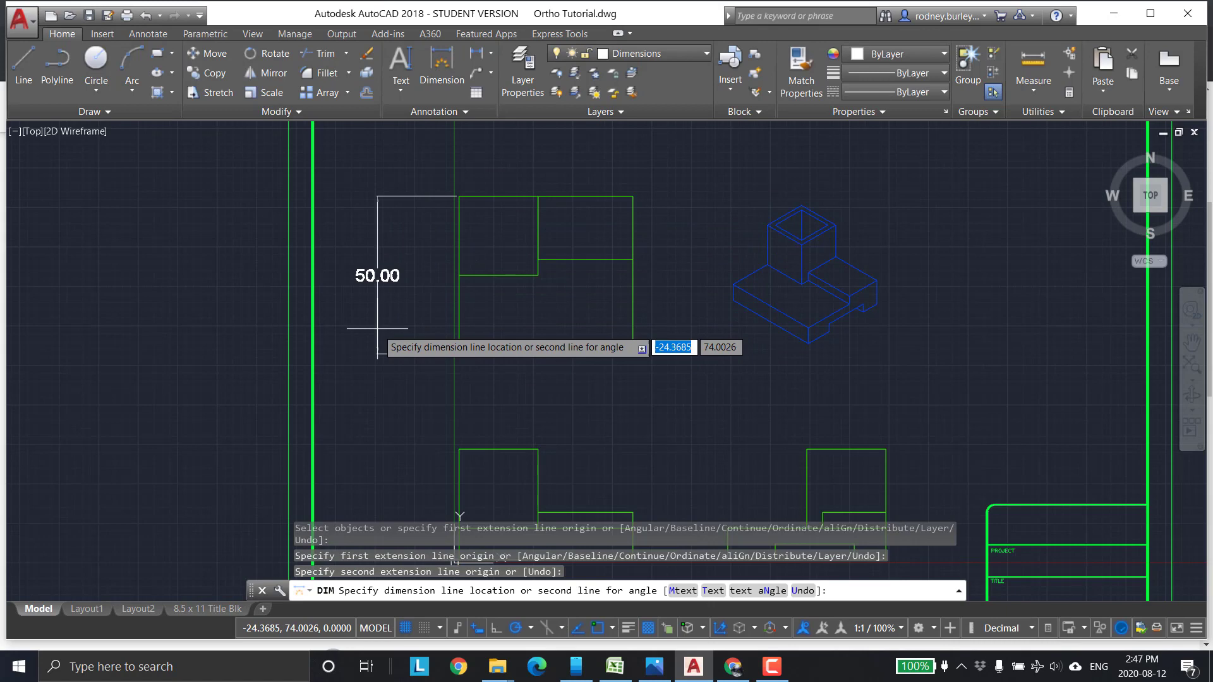
pyautogui.click(378, 303)
pyautogui.scroll(-3, 506, 436)
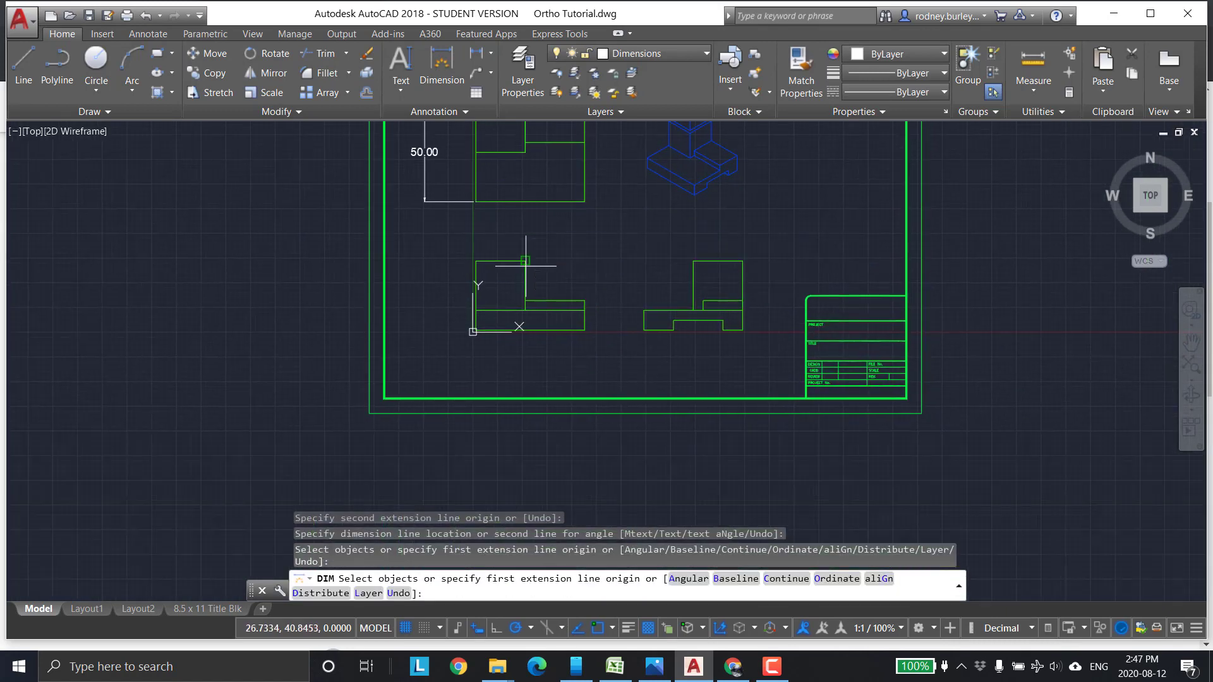
# Dimension the front view's full left edge from upper to lower corner, with the dimension line about 31 units to its left
pyautogui.scroll(2, 504, 331)
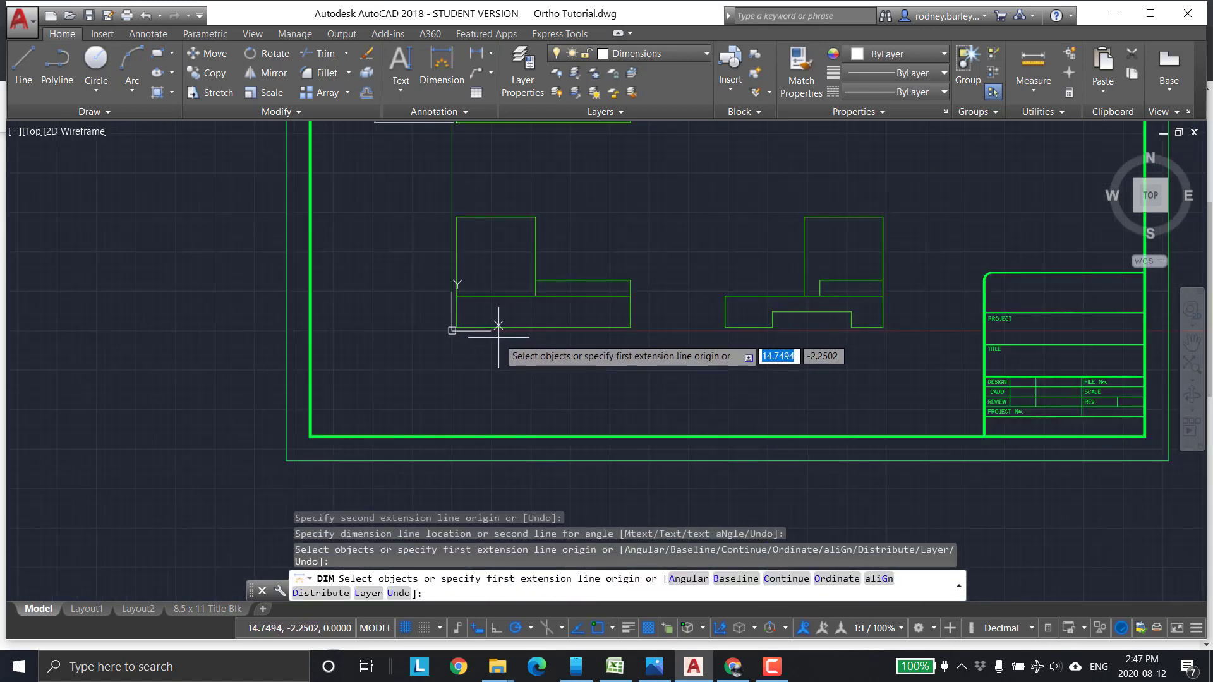
pyautogui.click(456, 217)
pyautogui.click(455, 327)
pyautogui.click(386, 297)
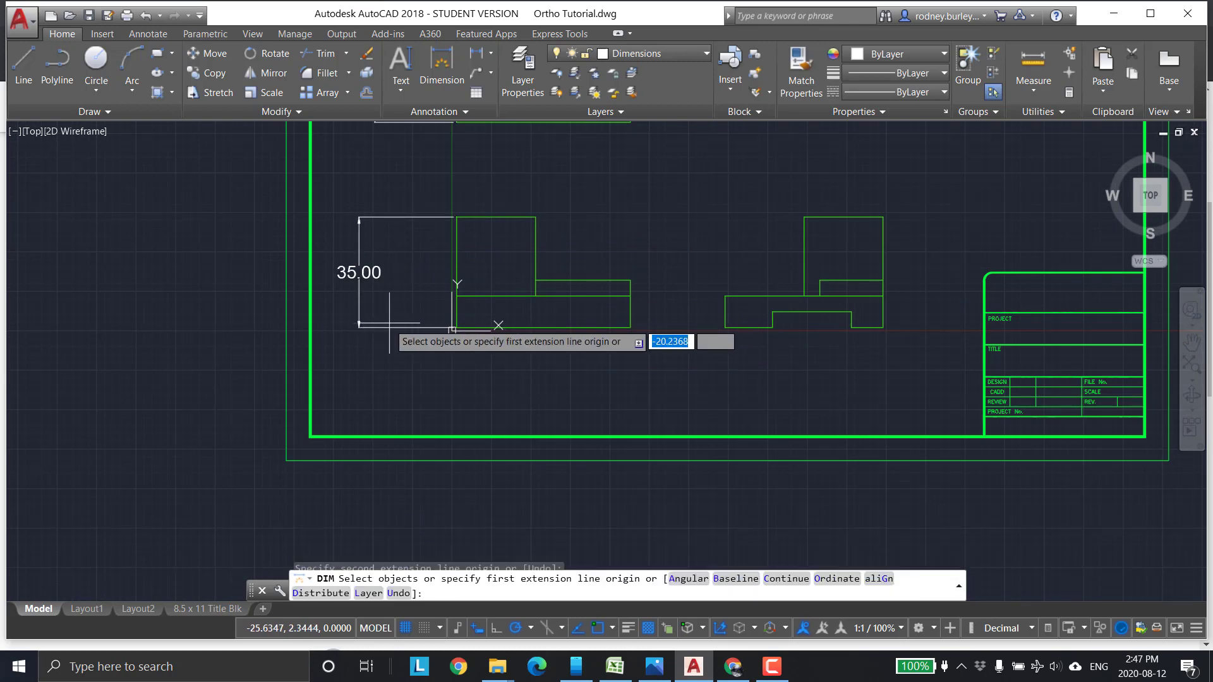
pyautogui.scroll(-4, 416, 326)
pyautogui.moveTo(514, 320); pyautogui.dragTo(480, 374, button='middle')
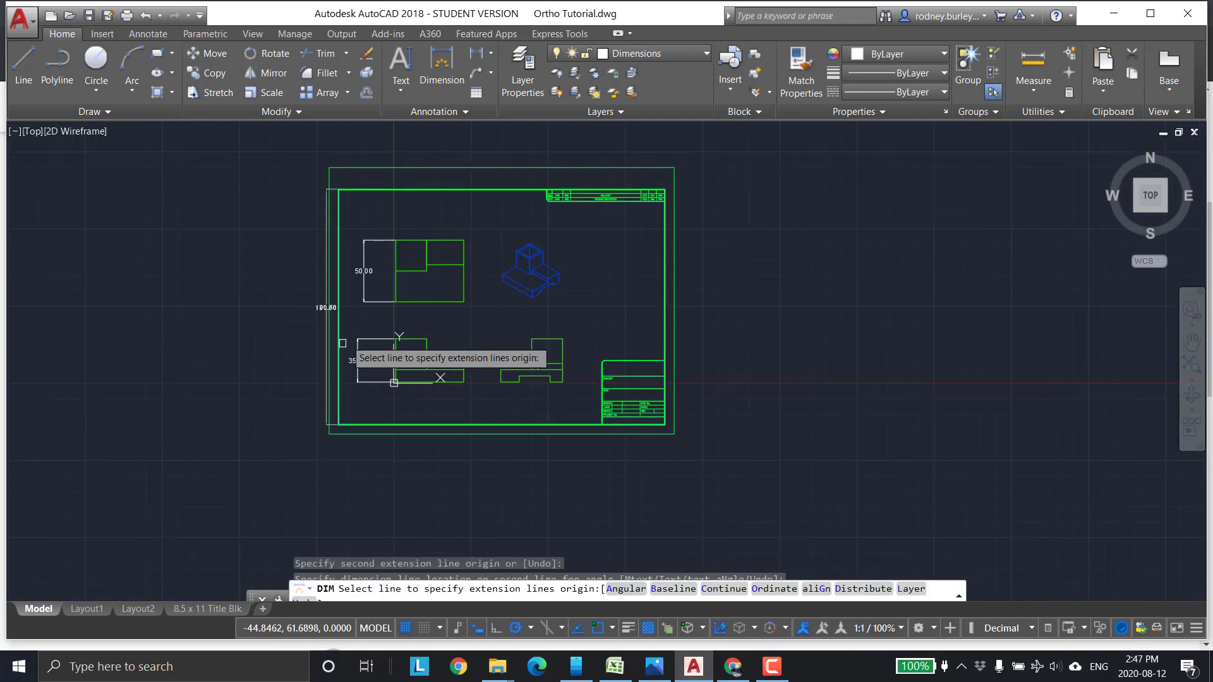
pyautogui.scroll(2, 605, 290)
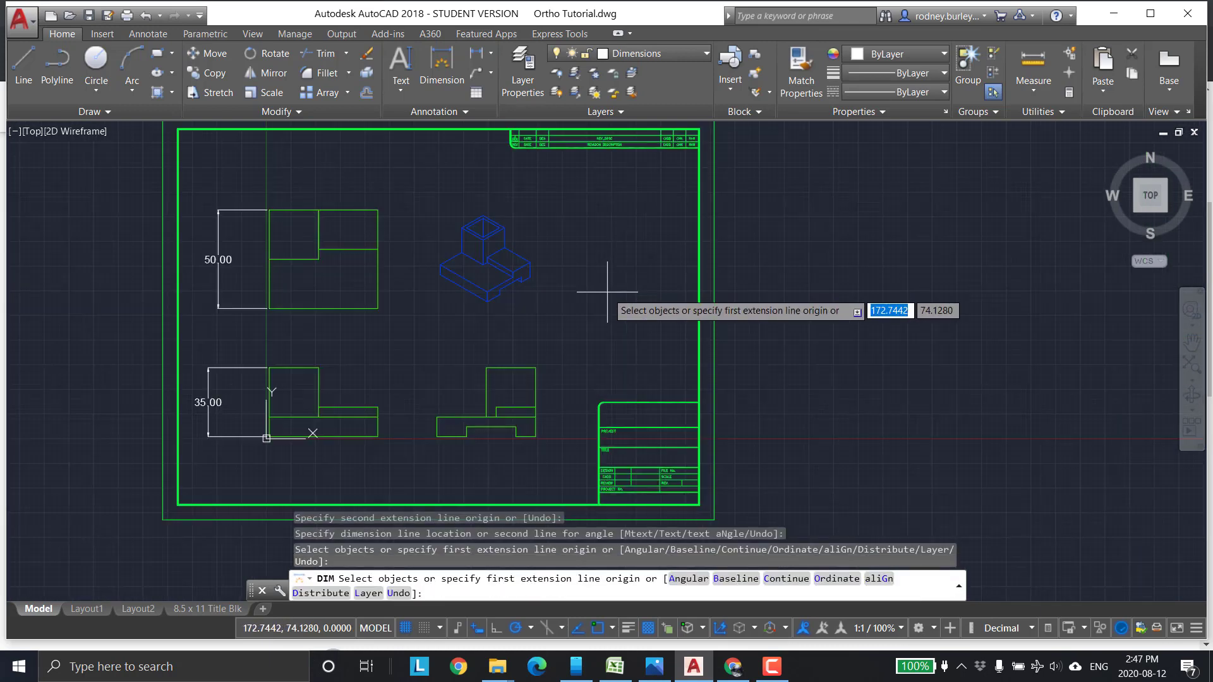
pyautogui.moveTo(572, 280); pyautogui.dragTo(653, 326, button='middle')
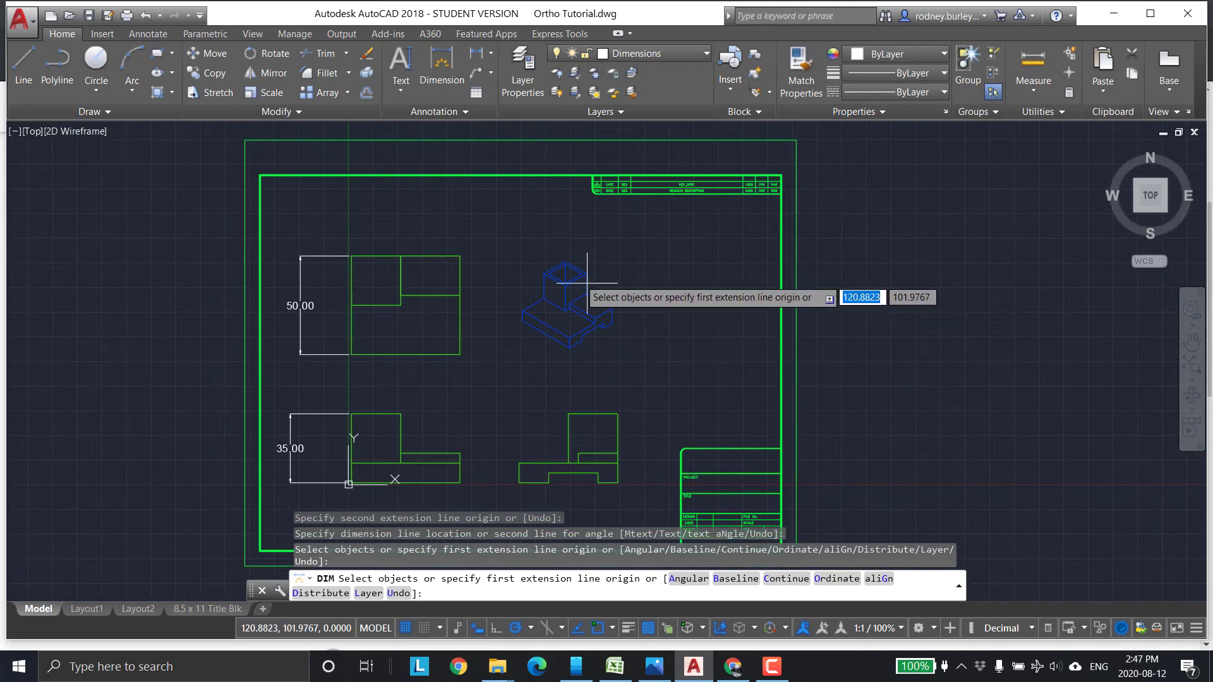
pyautogui.press('Escape')
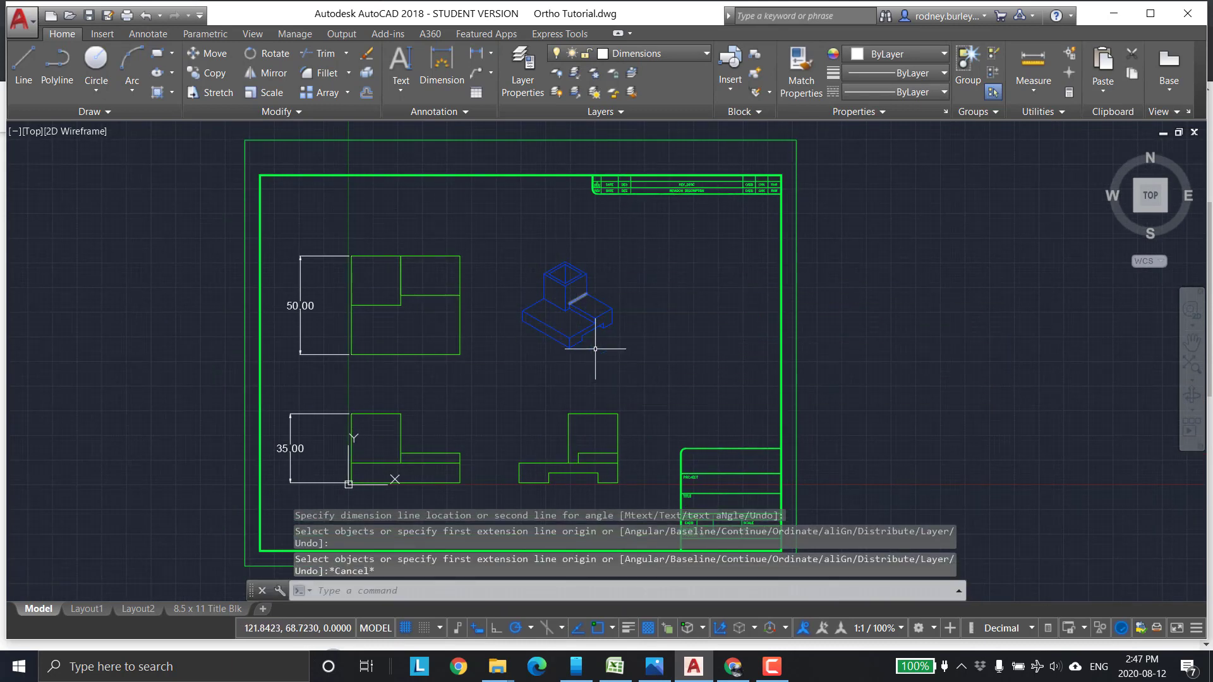
# Create a new layer named Notes and make it the current layer
pyautogui.click(523, 73)
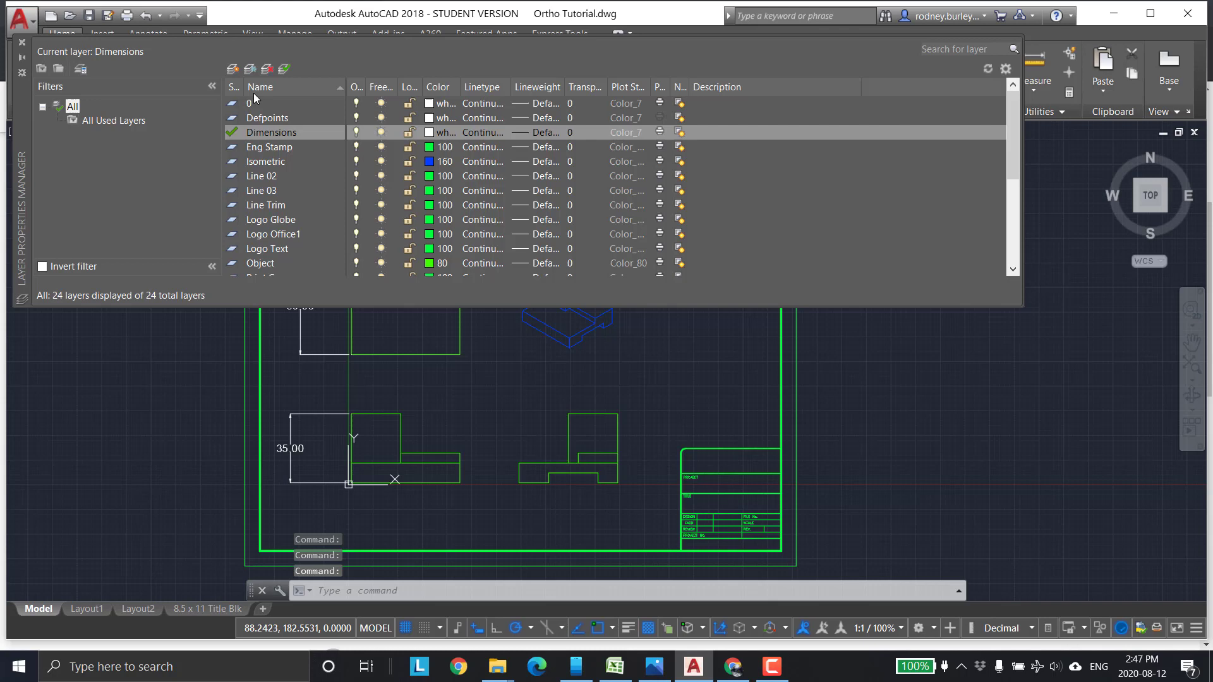
pyautogui.hotkey('alt', 'n')
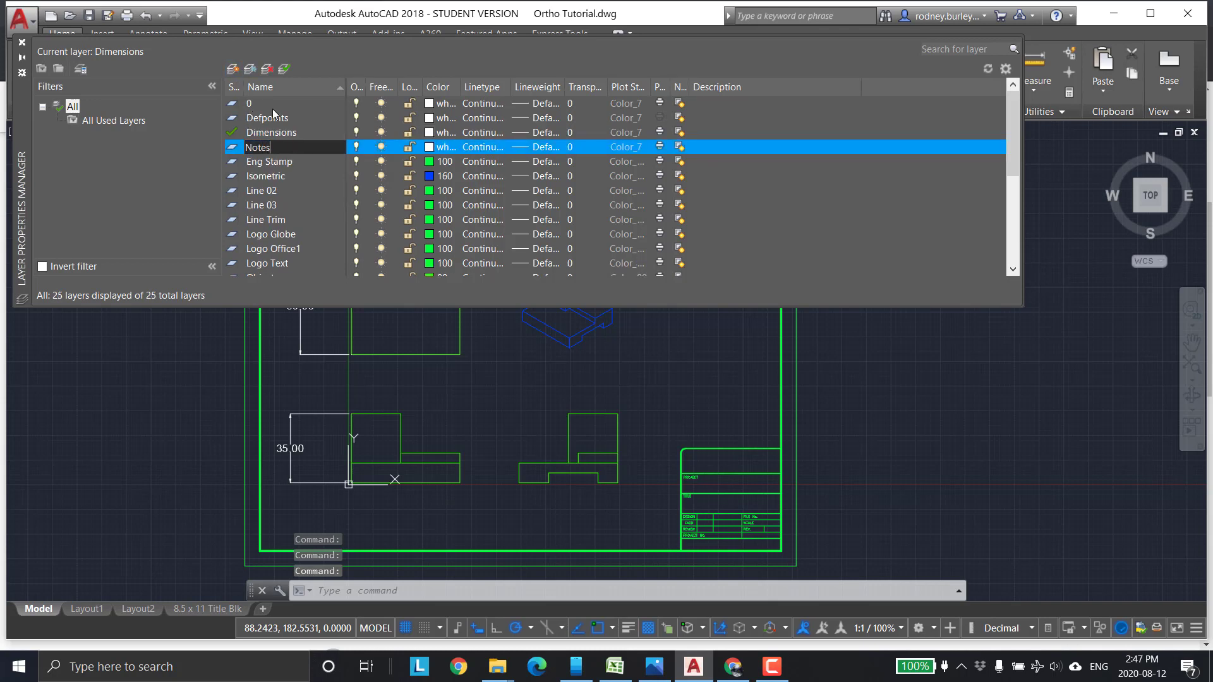
pyautogui.doubleClick(234, 148)
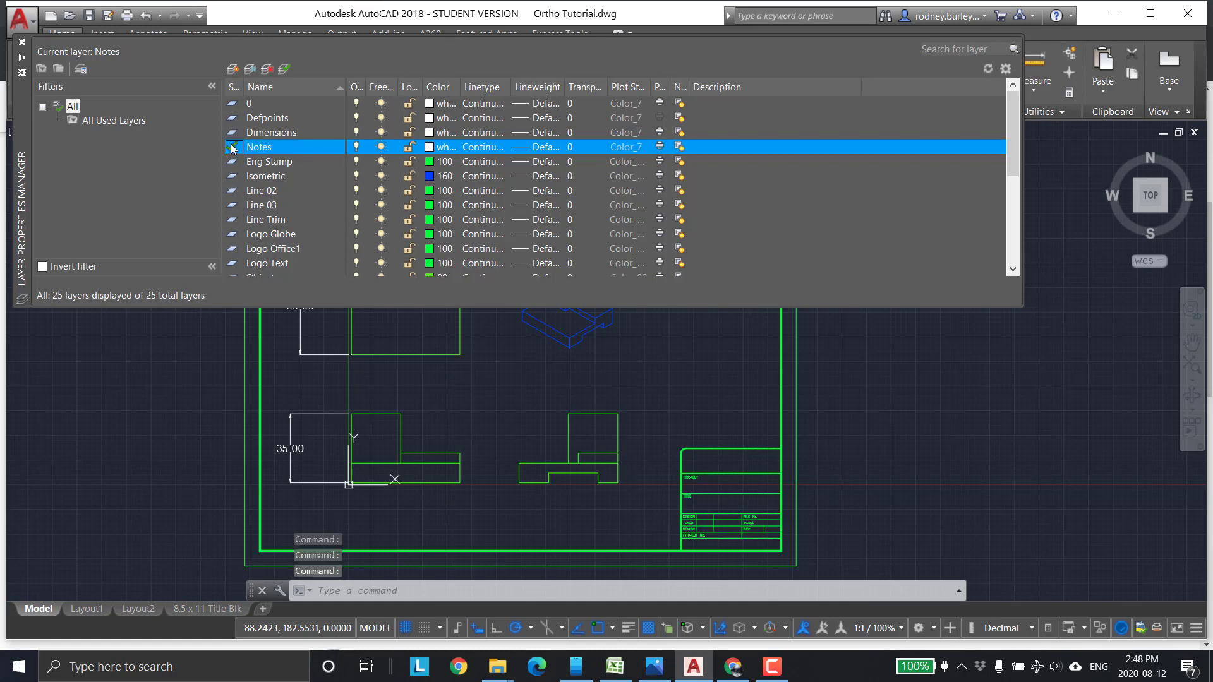
pyautogui.click(22, 42)
# Set the height of the Standard text style to 5 and apply the change
pyautogui.scroll(2, 654, 314)
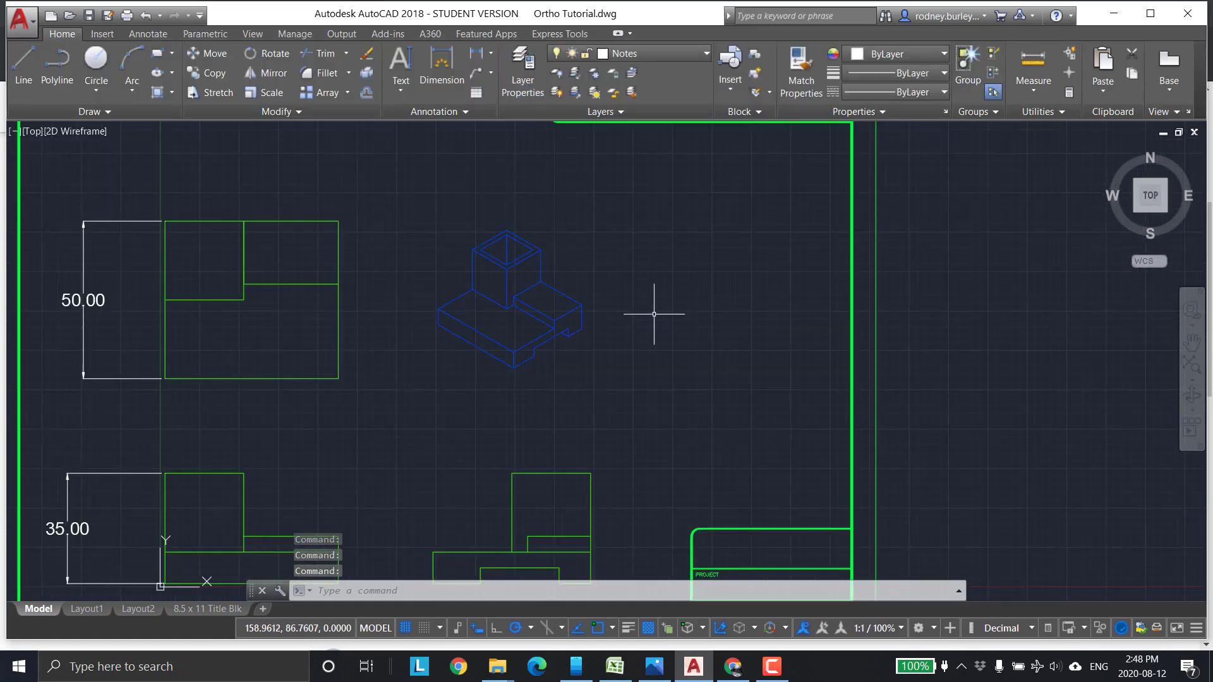
pyautogui.moveTo(604, 298); pyautogui.dragTo(605, 316, button='middle')
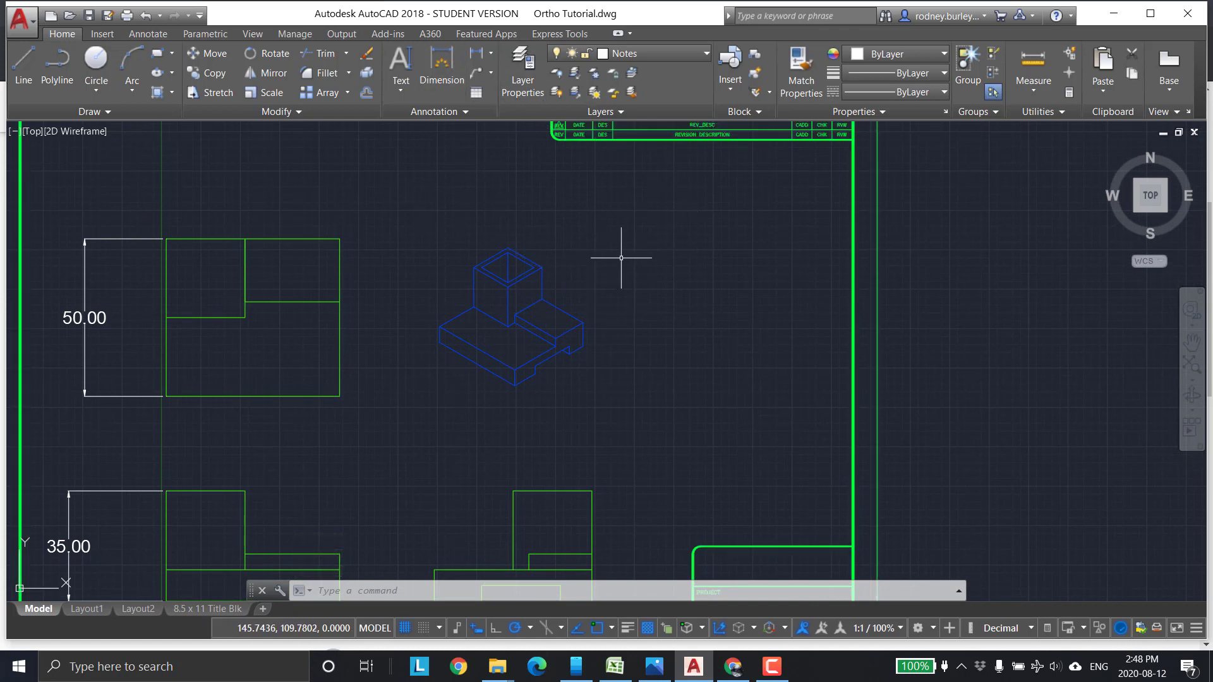
pyautogui.click(425, 112)
pyautogui.click(457, 130)
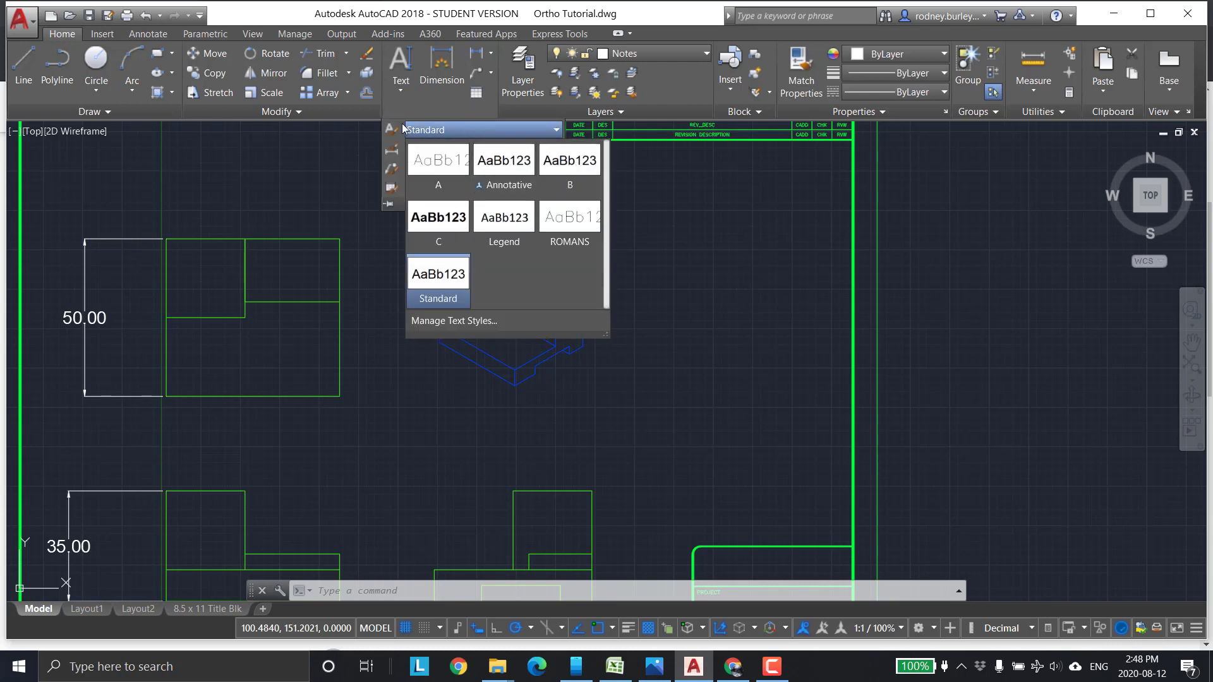
pyautogui.click(449, 322)
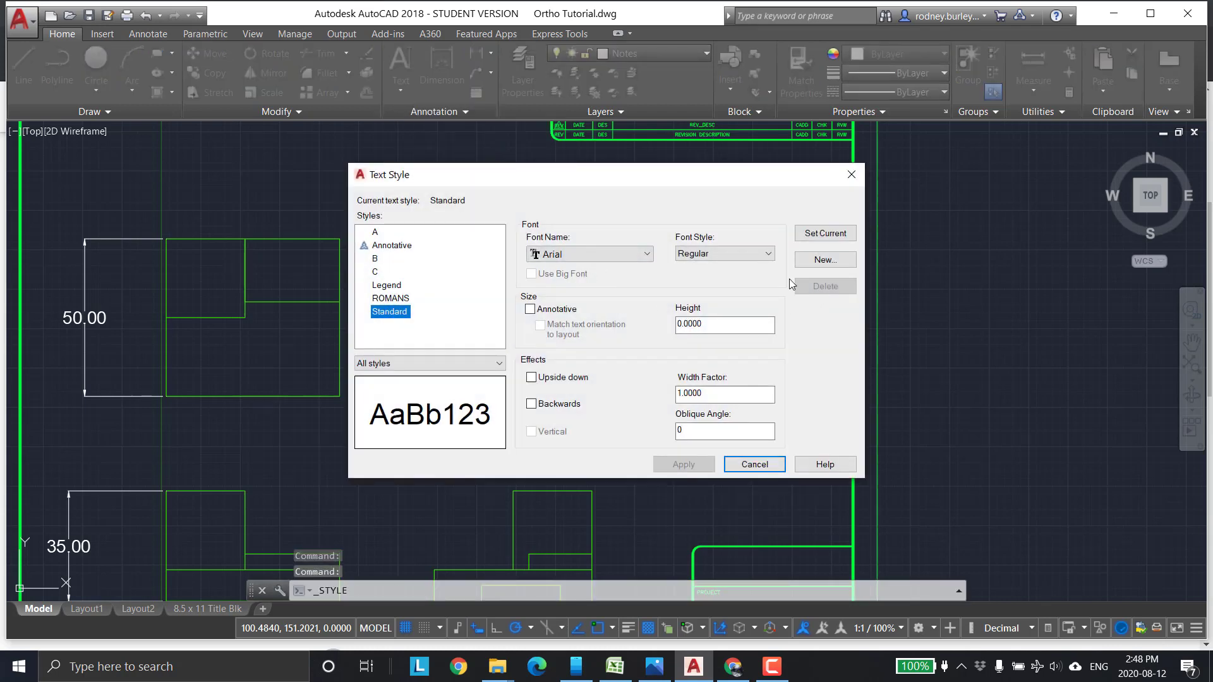
pyautogui.click(695, 325)
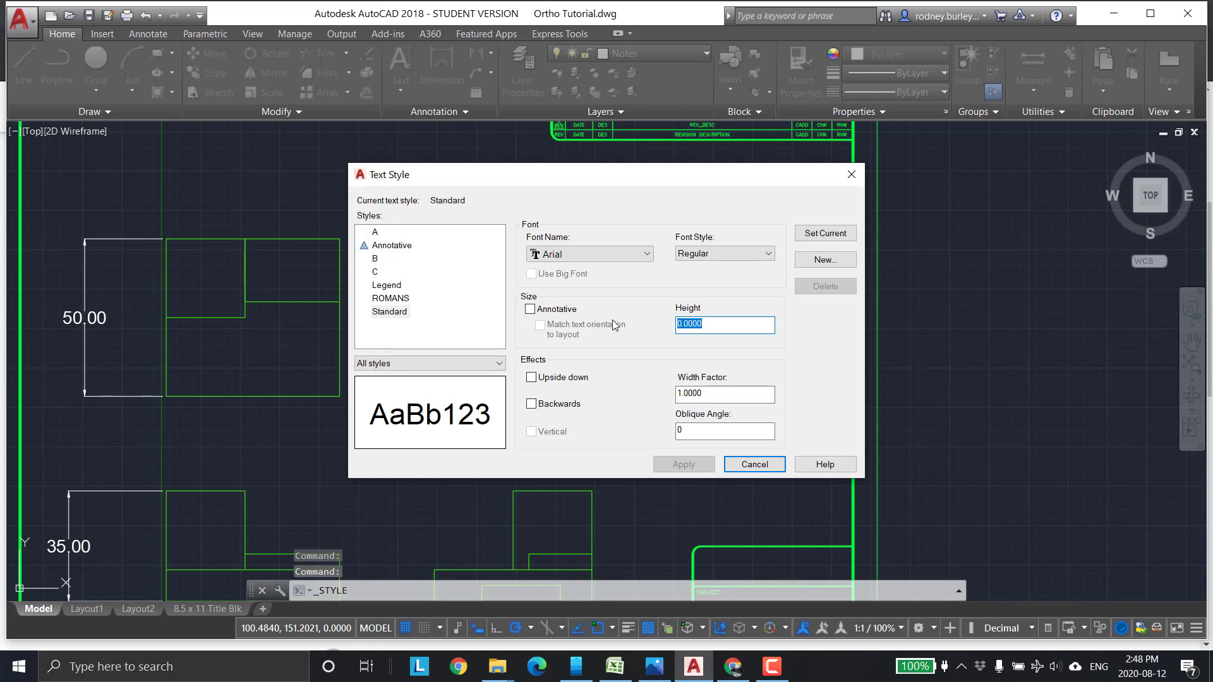
pyautogui.write('5')
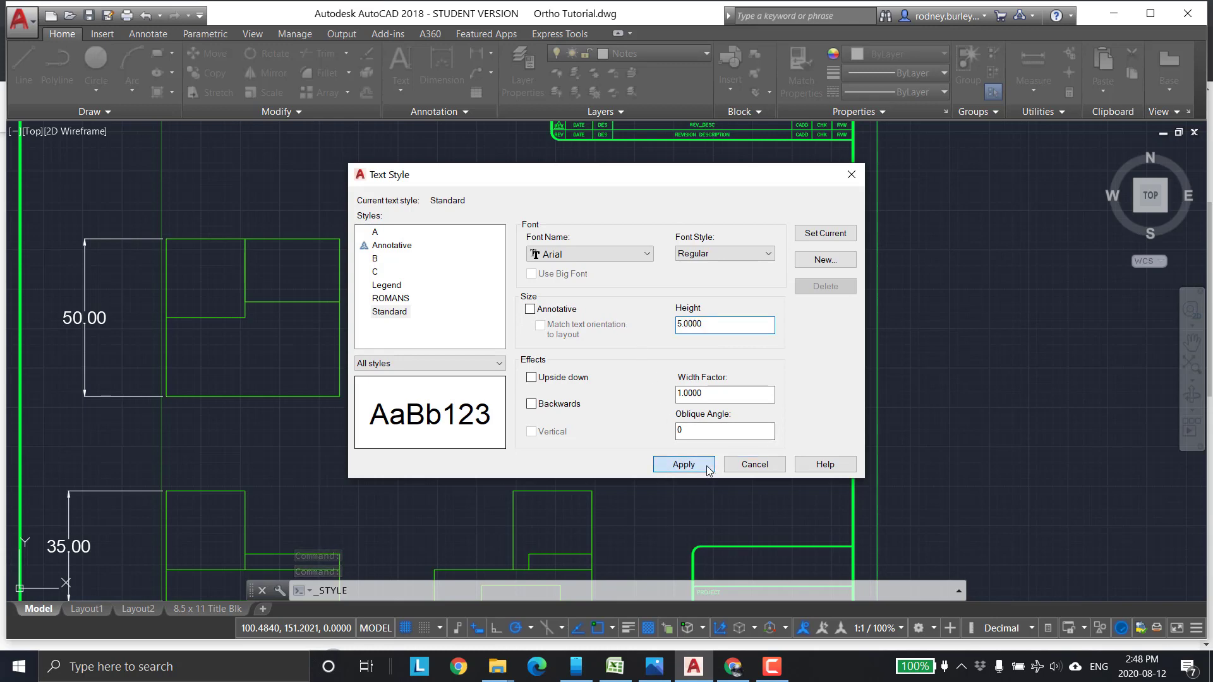
pyautogui.click(684, 465)
pyautogui.click(780, 469)
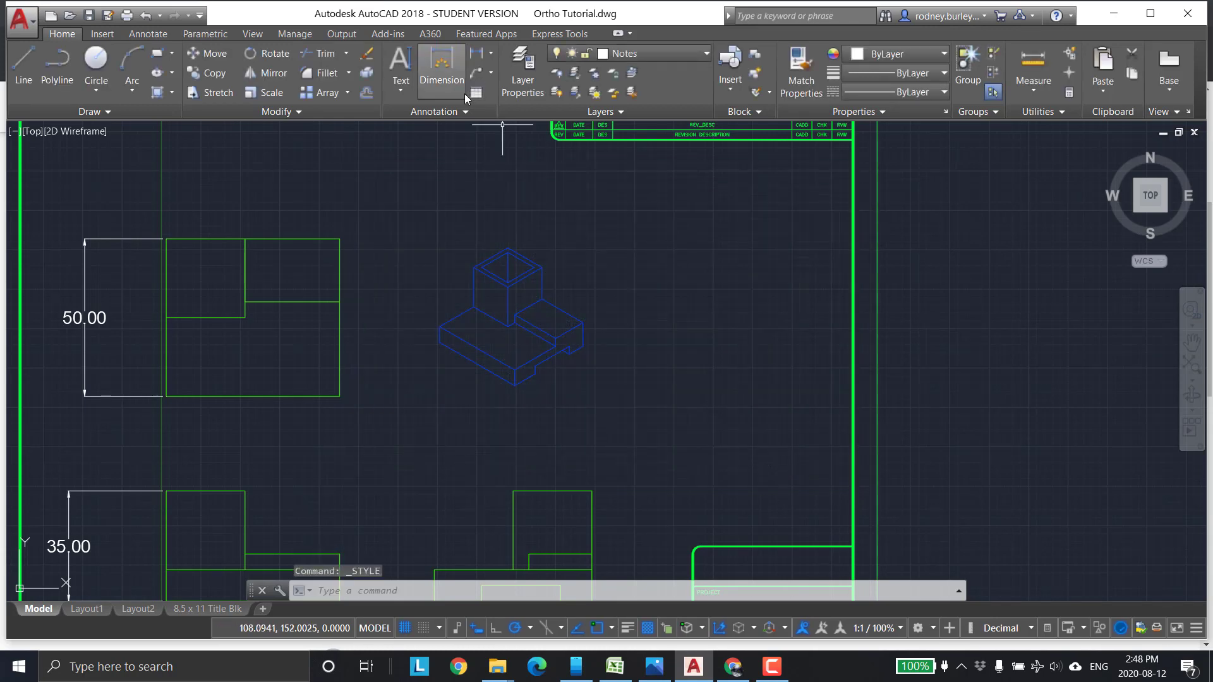
pyautogui.click(400, 64)
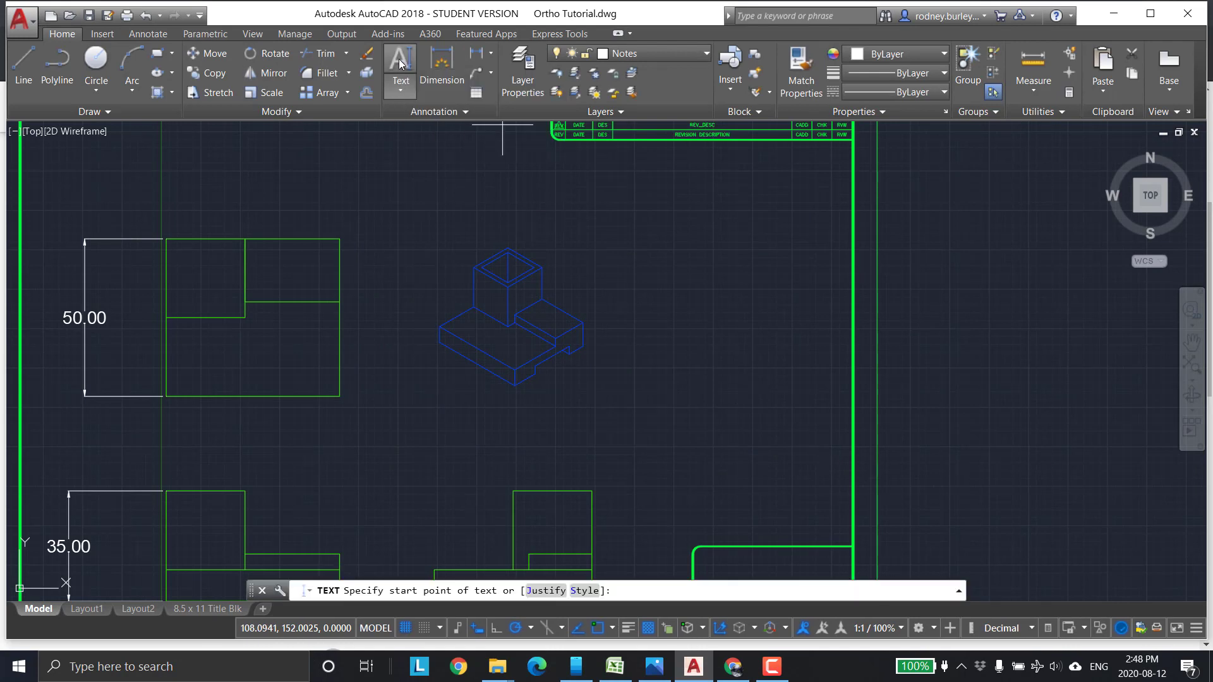
pyautogui.click(574, 284)
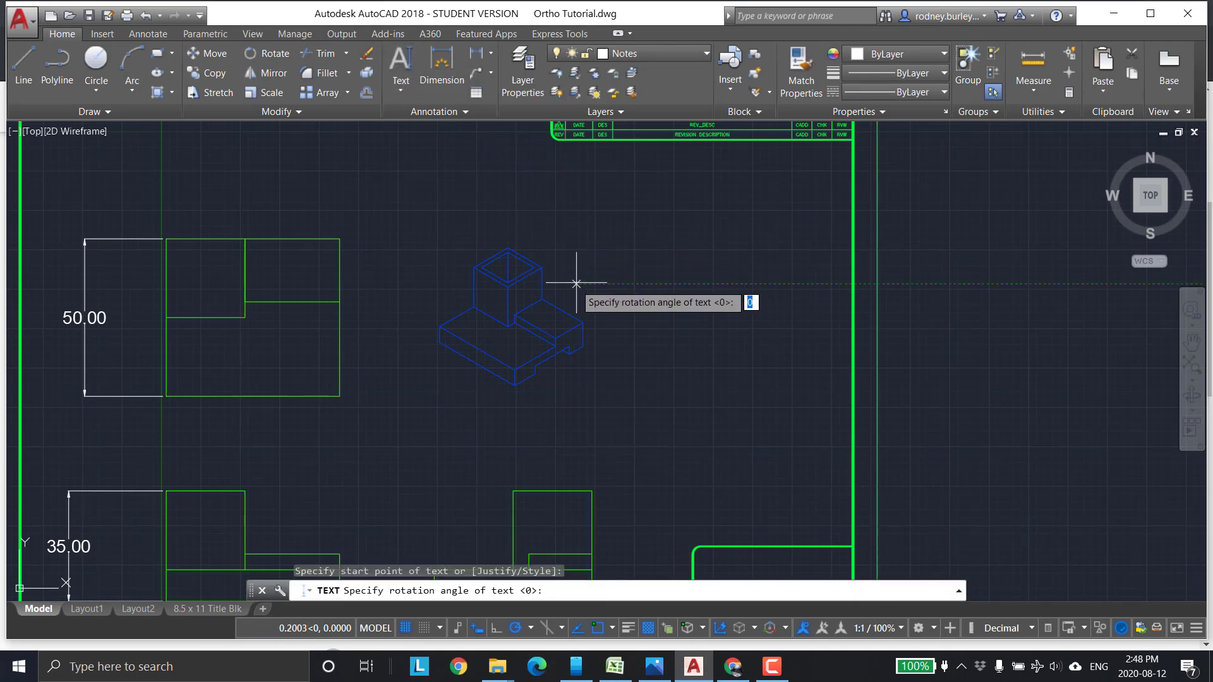
pyautogui.click(400, 64)
pyautogui.click(589, 285)
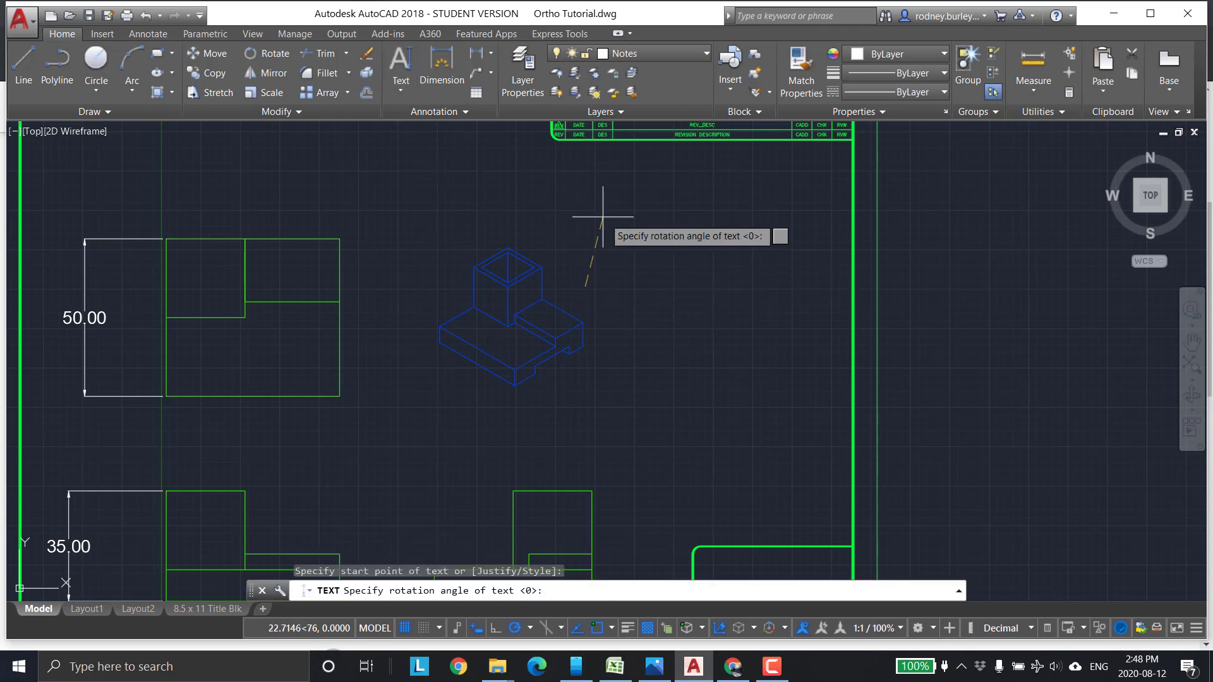
pyautogui.press('Escape')
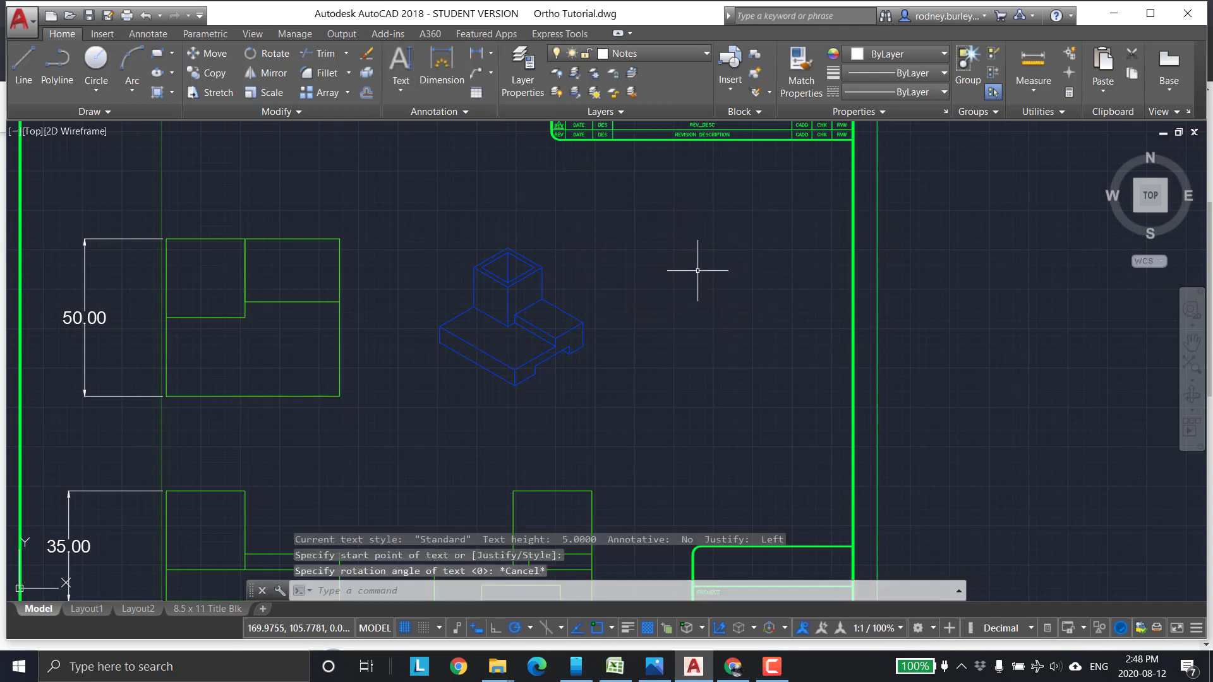
# Place the single-line text "Scale 1:2" at a rotation of 0 just to the right of the isometric view
pyautogui.click(401, 64)
pyautogui.click(582, 285)
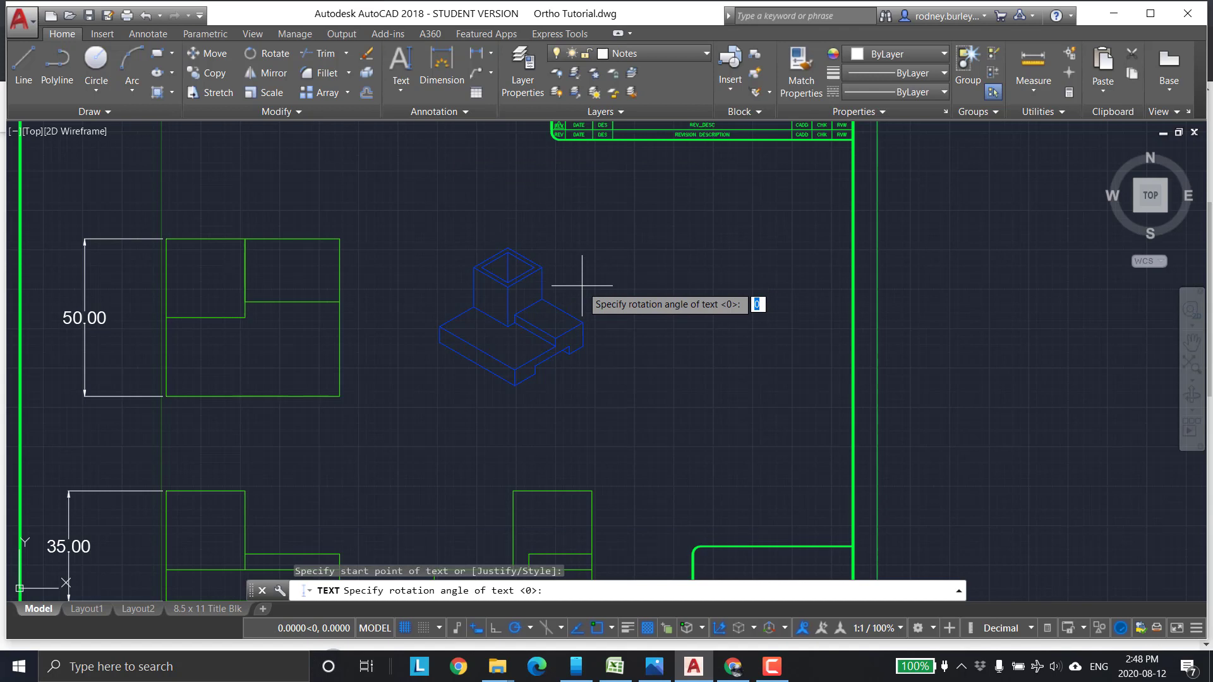
pyautogui.press('Return')
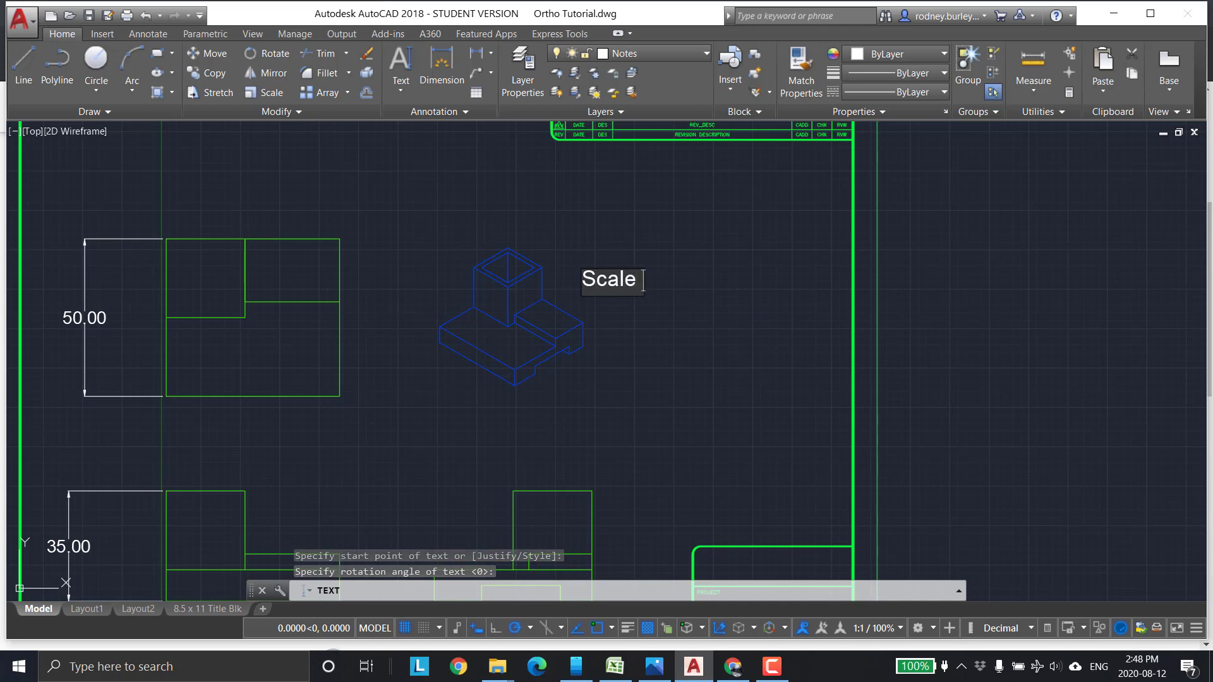
pyautogui.write('Scale 1:2')
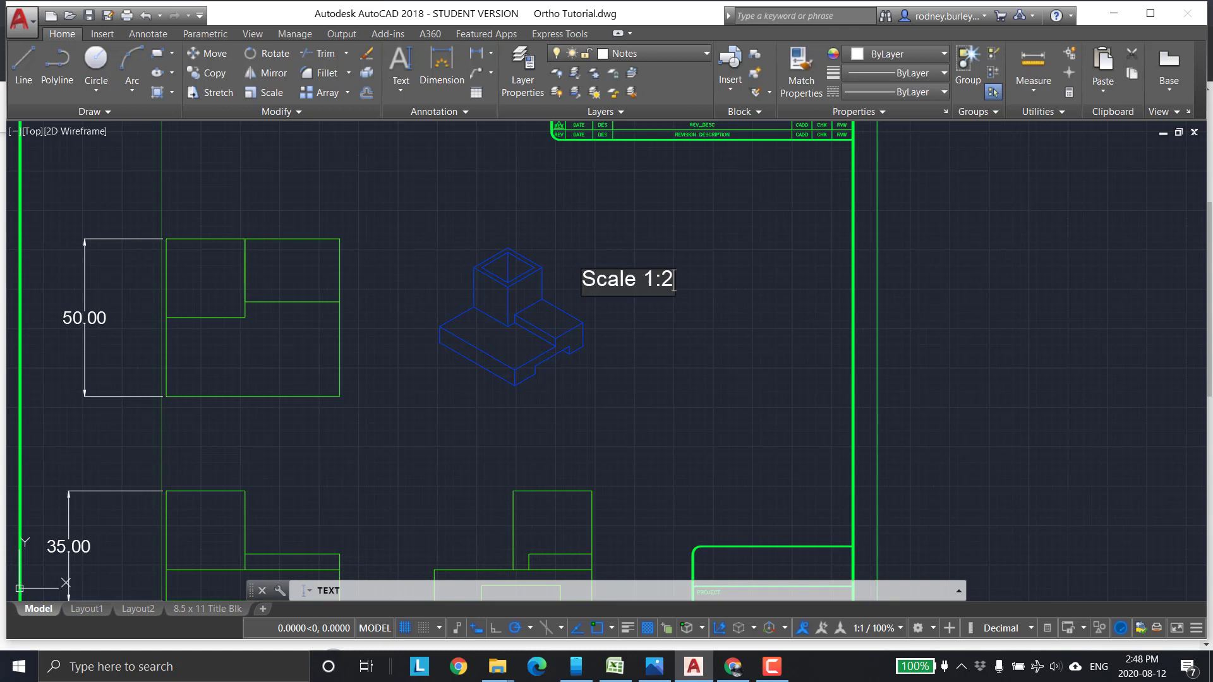
pyautogui.press('Return')
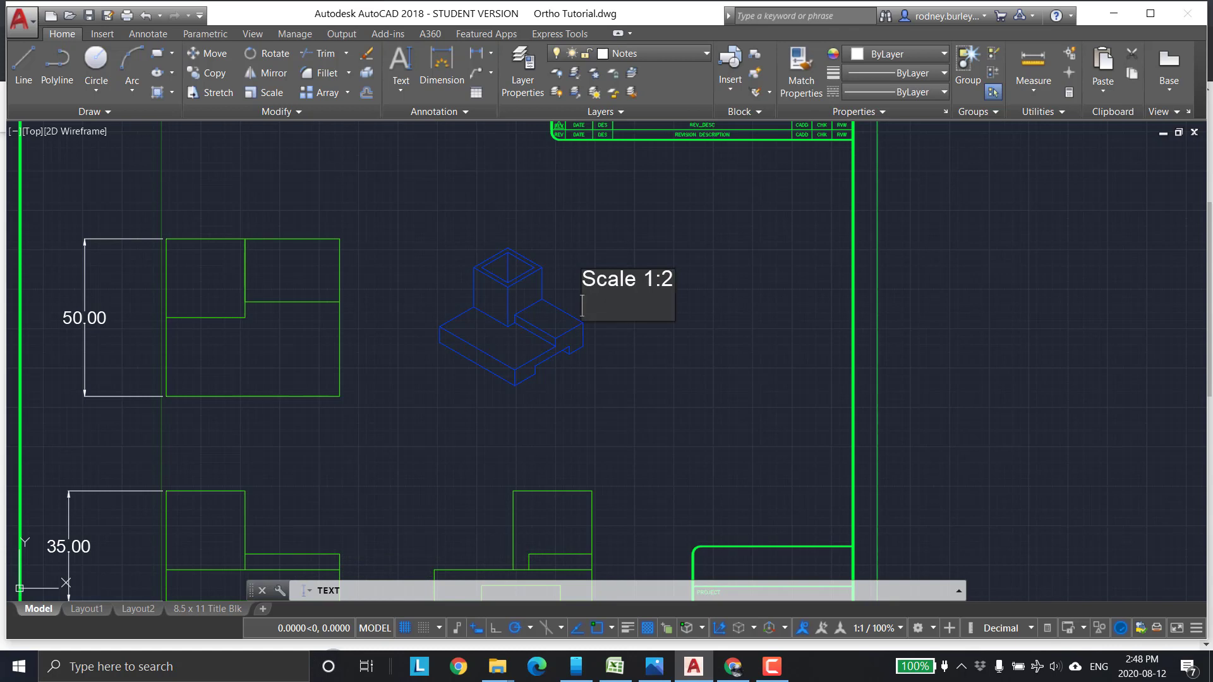
pyautogui.press('BackSpace')
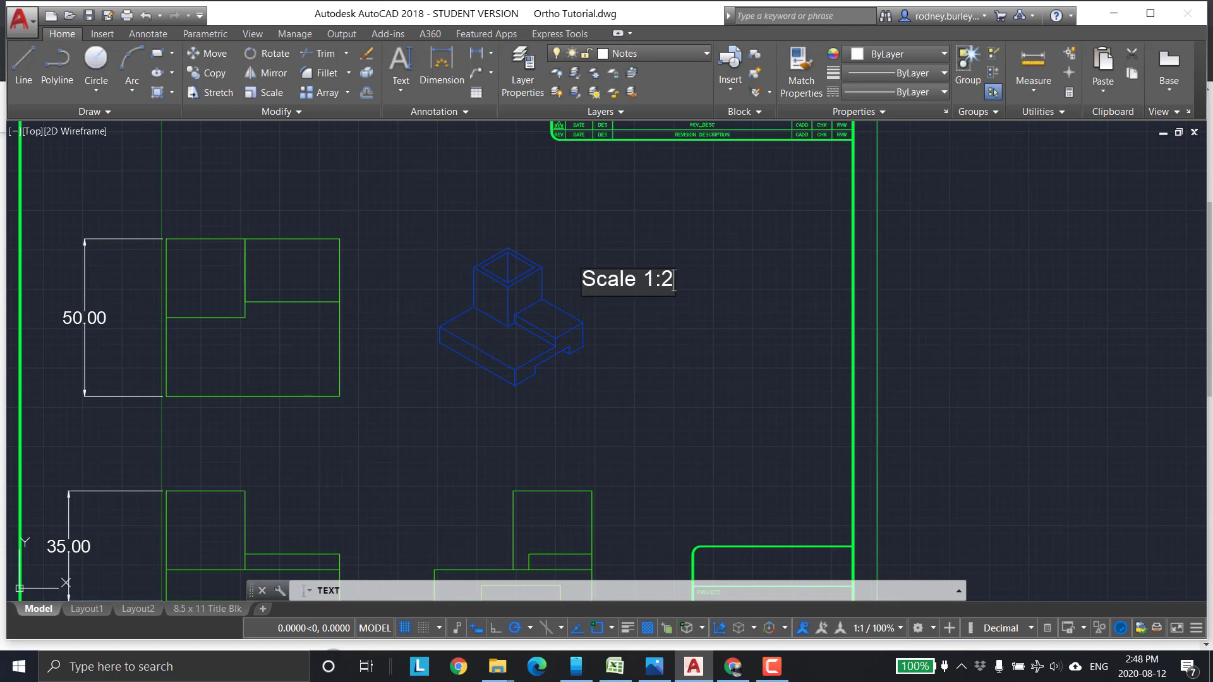
pyautogui.click(725, 294)
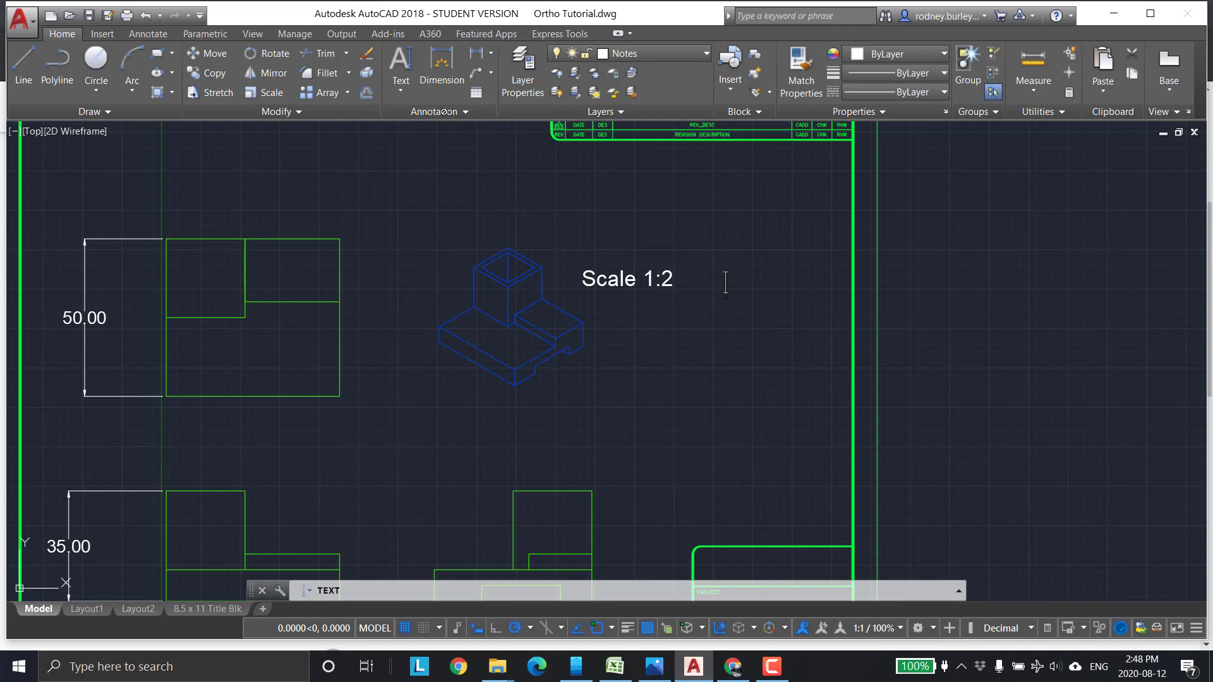
pyautogui.press('Return')
pyautogui.press('Return')
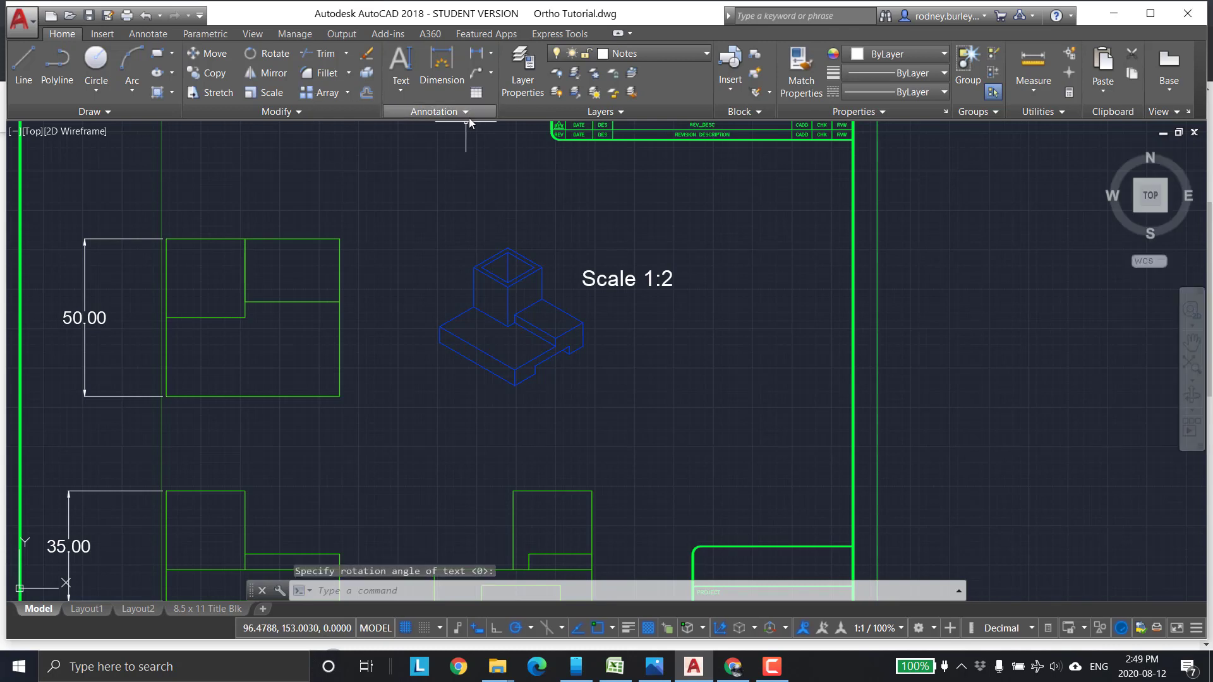
# Modify the Standard multileader style to use an arrowhead size of 2
pyautogui.click(463, 114)
pyautogui.click(487, 169)
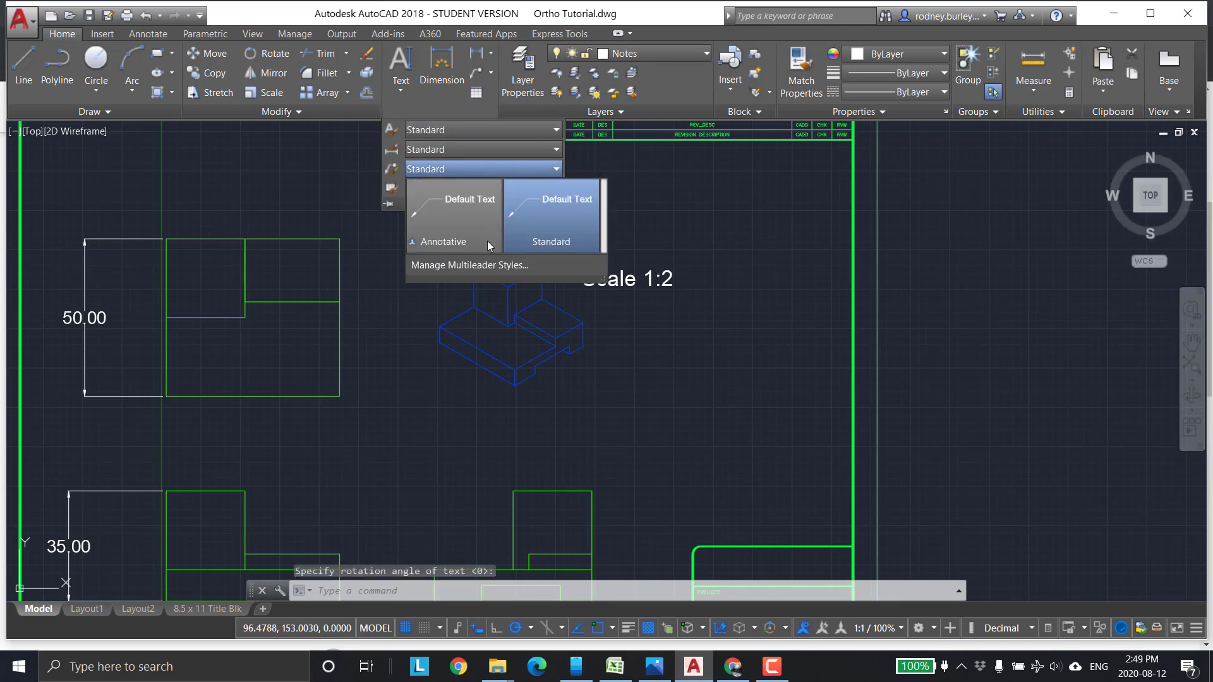
pyautogui.click(496, 266)
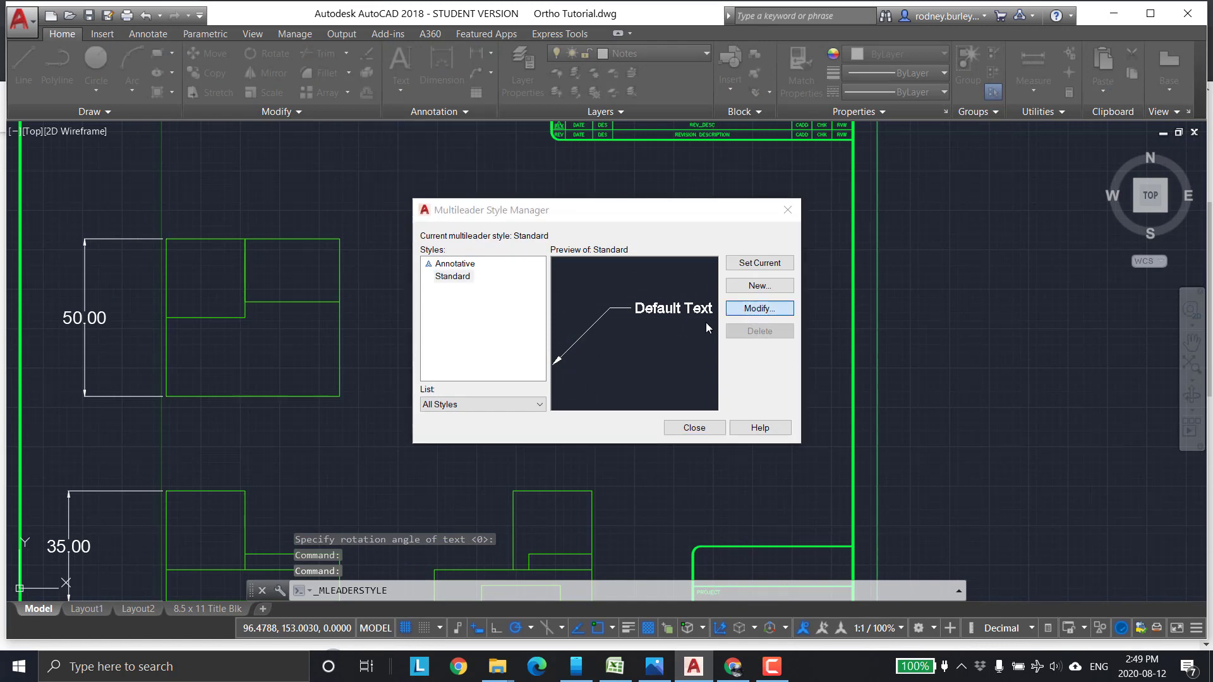
pyautogui.click(761, 384)
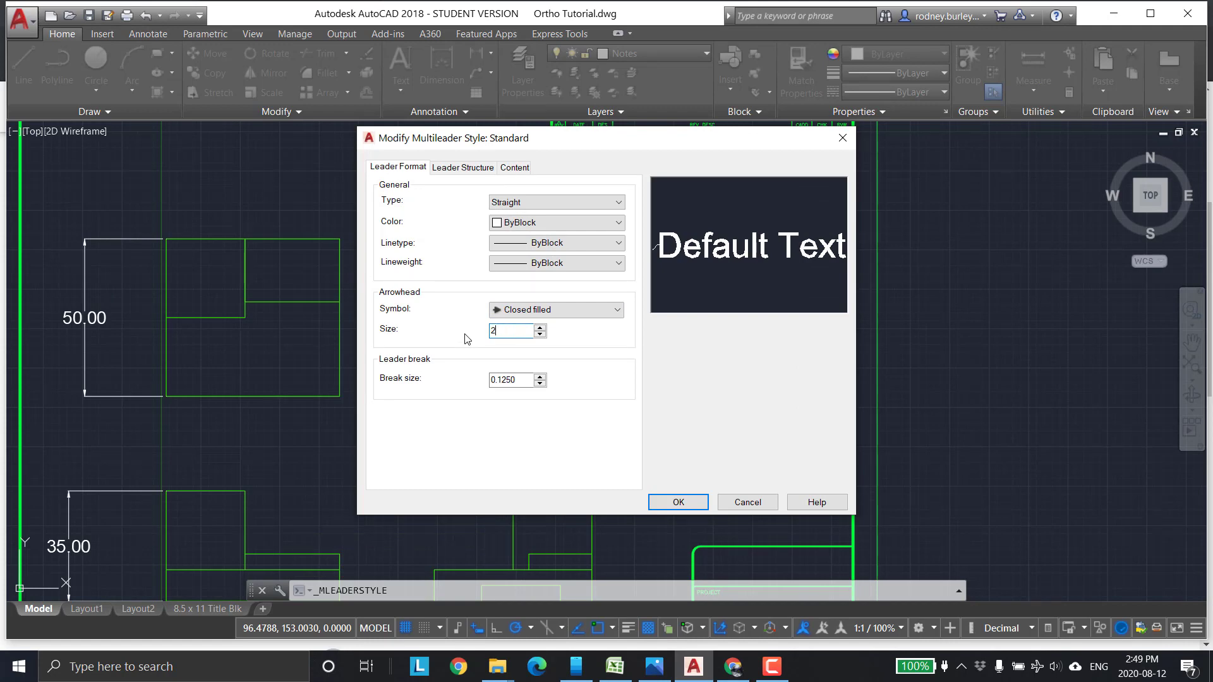
pyautogui.click(690, 505)
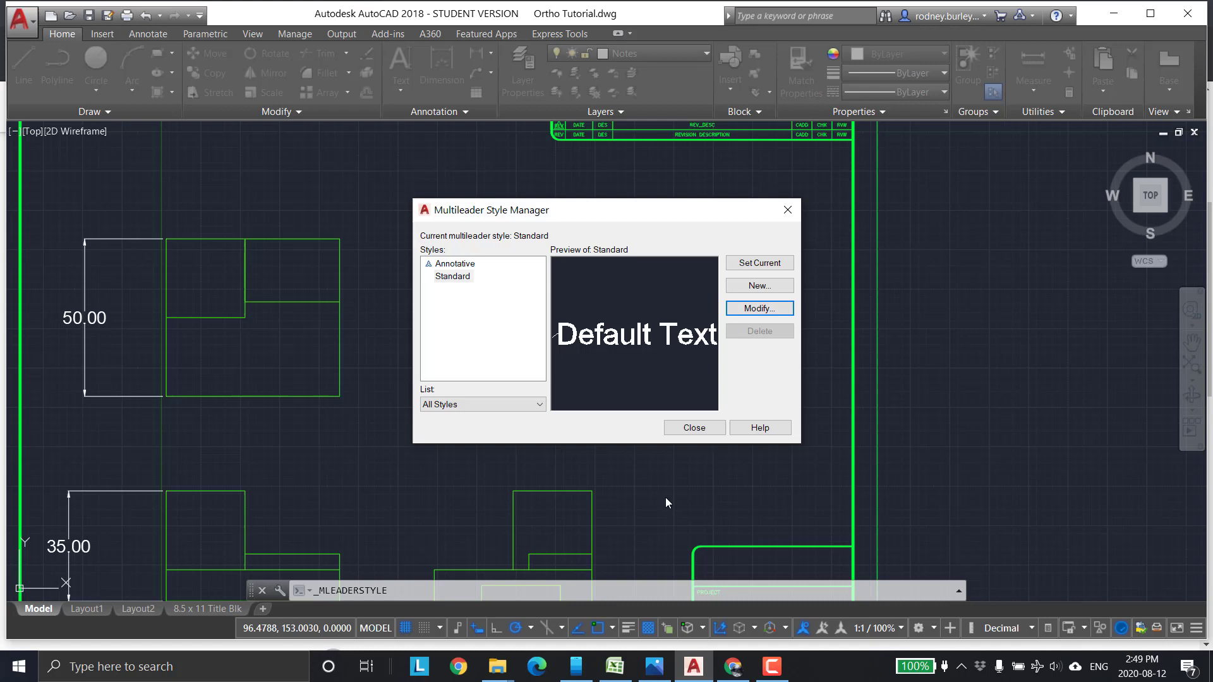
pyautogui.click(698, 428)
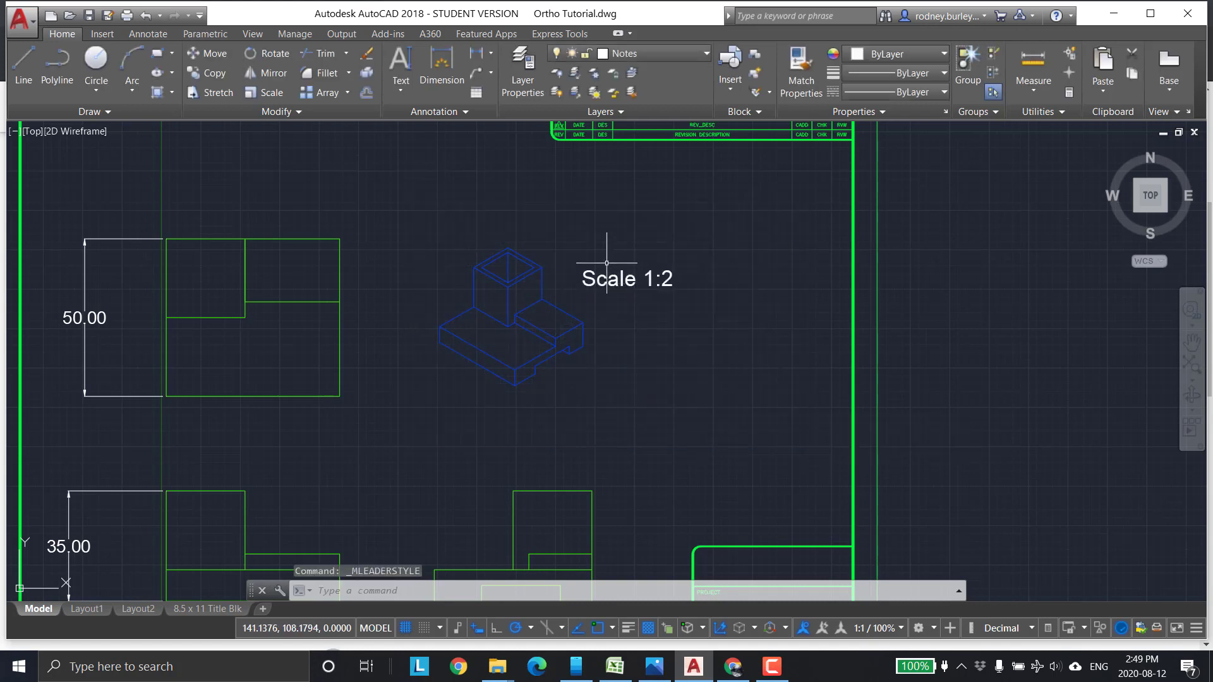
# Add a multileader without text from the lower end of the isometric tower's right edge to the start of "Scale 1:2"
pyautogui.click(477, 78)
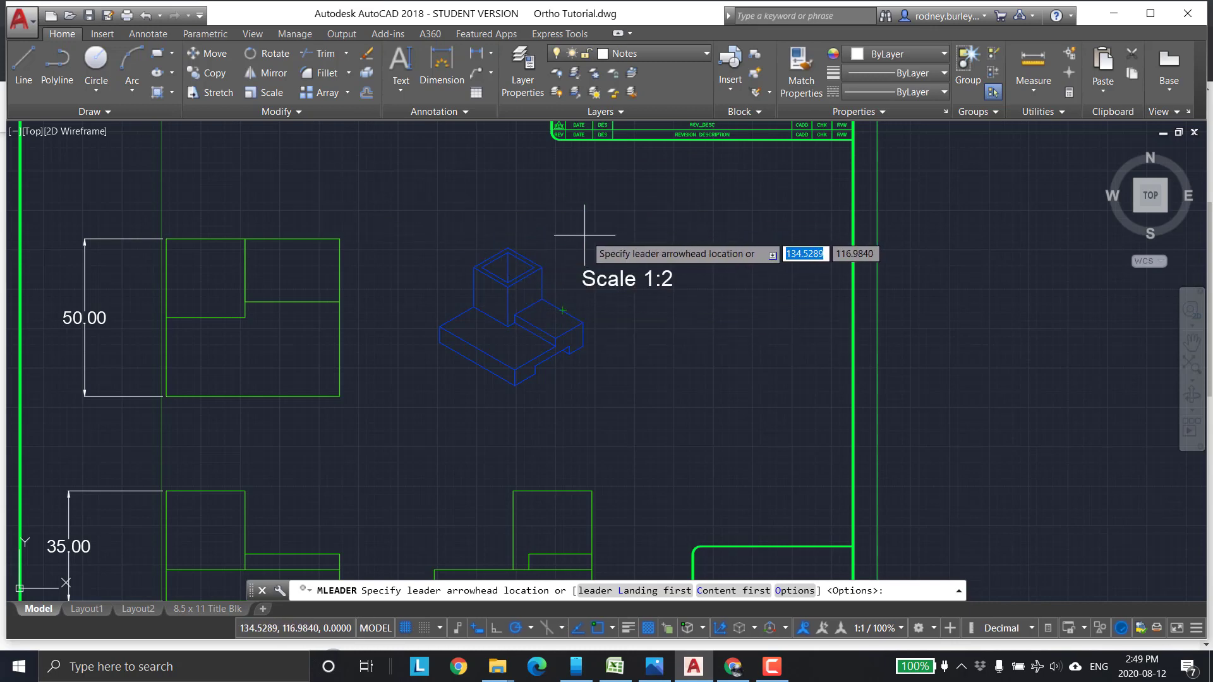
pyautogui.scroll(4, 553, 310)
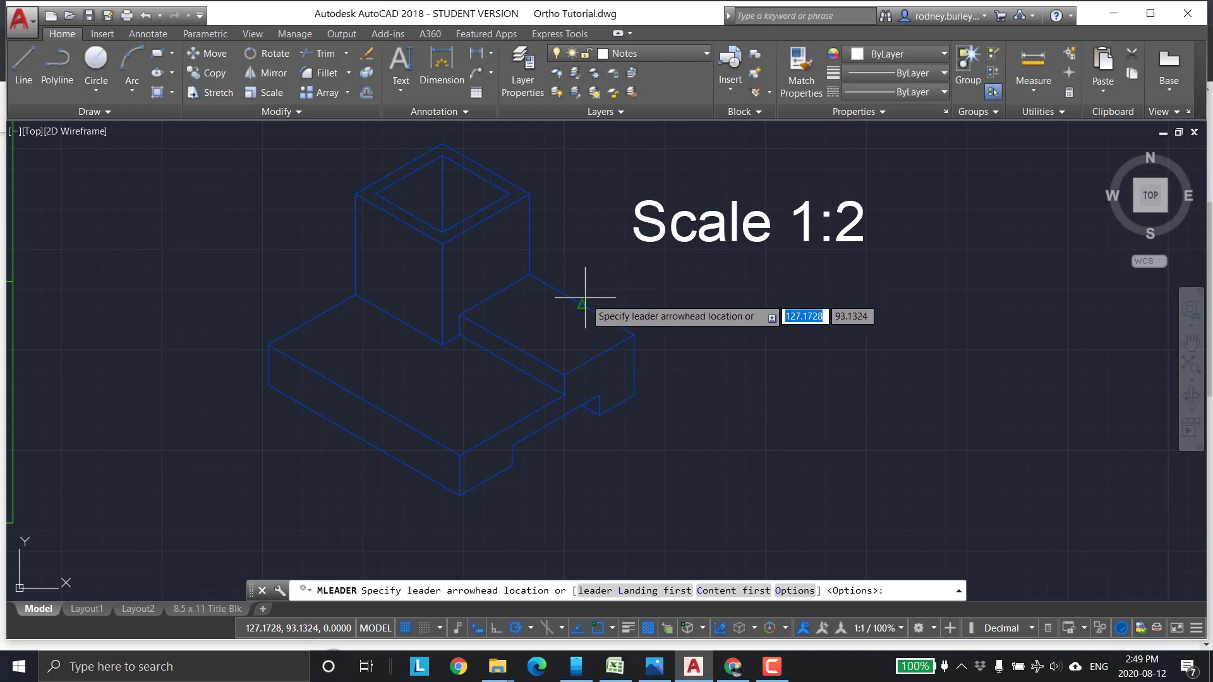
pyautogui.click(532, 273)
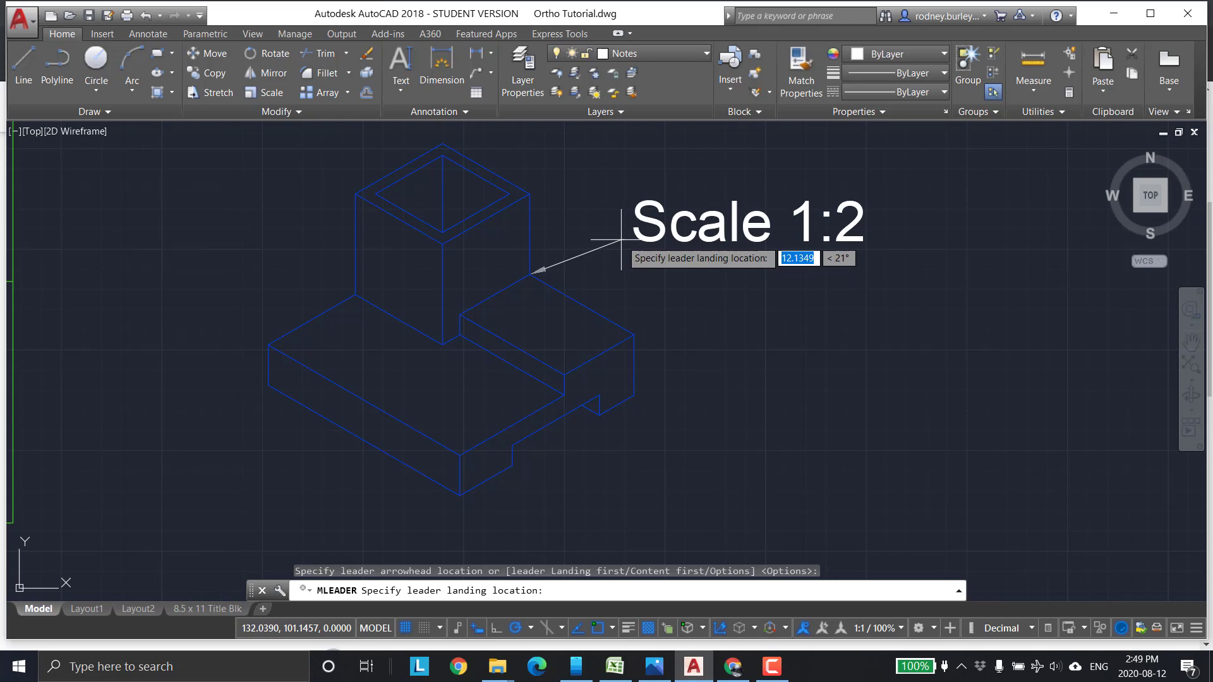
pyautogui.click(627, 239)
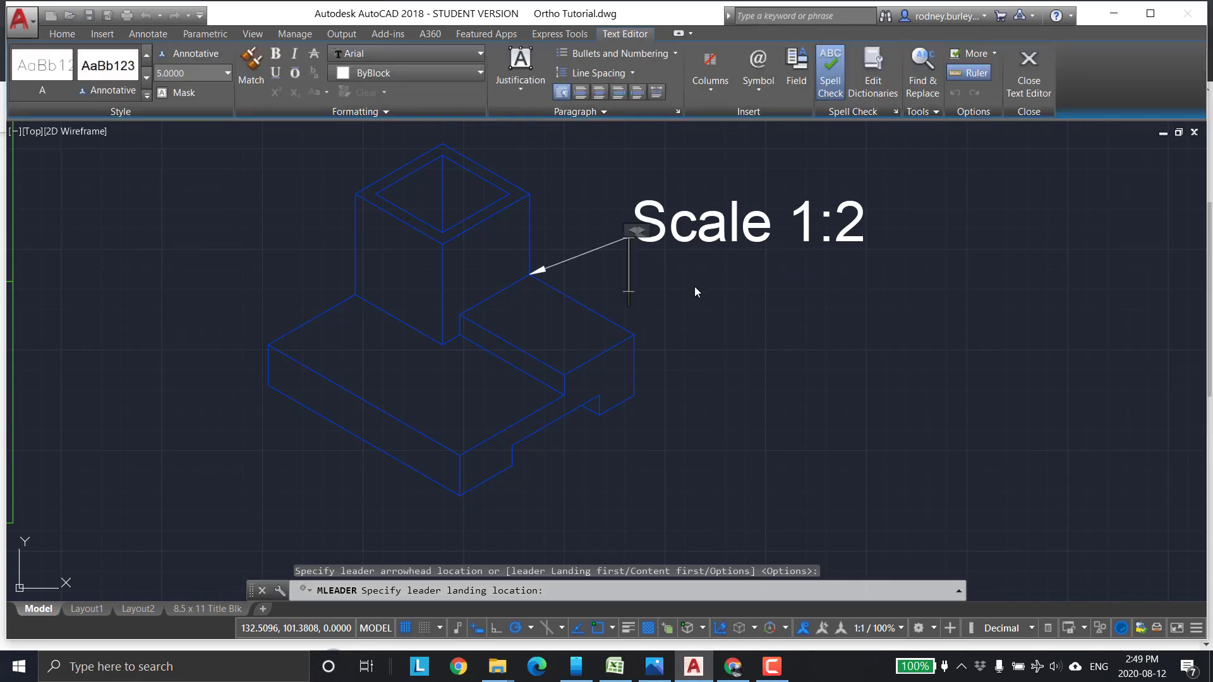
pyautogui.click(719, 317)
pyautogui.scroll(-6, 731, 320)
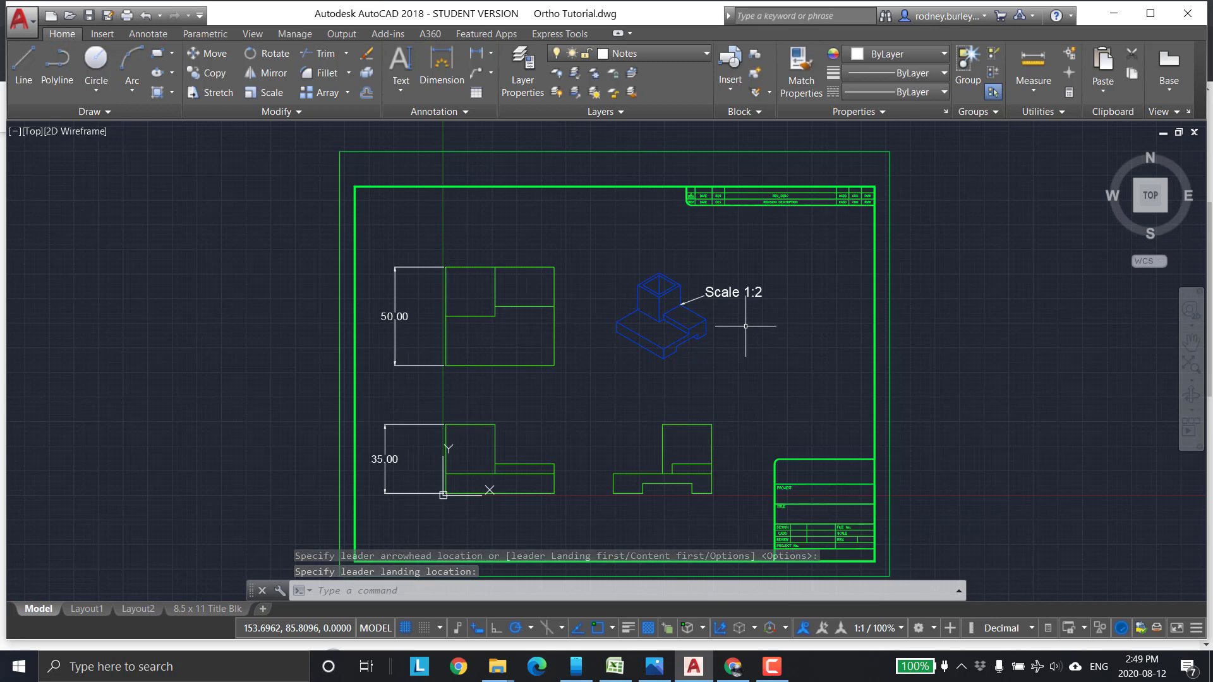
# Place the single-line text "Break all sharp edges" at a rotation of 0 between the top and front views
pyautogui.scroll(3, 636, 442)
pyautogui.moveTo(636, 442)
pyautogui.mouseDown(button='middle')
pyautogui.moveTo(582, 333)
pyautogui.moveTo(669, 384)
pyautogui.mouseUp(button='middle')
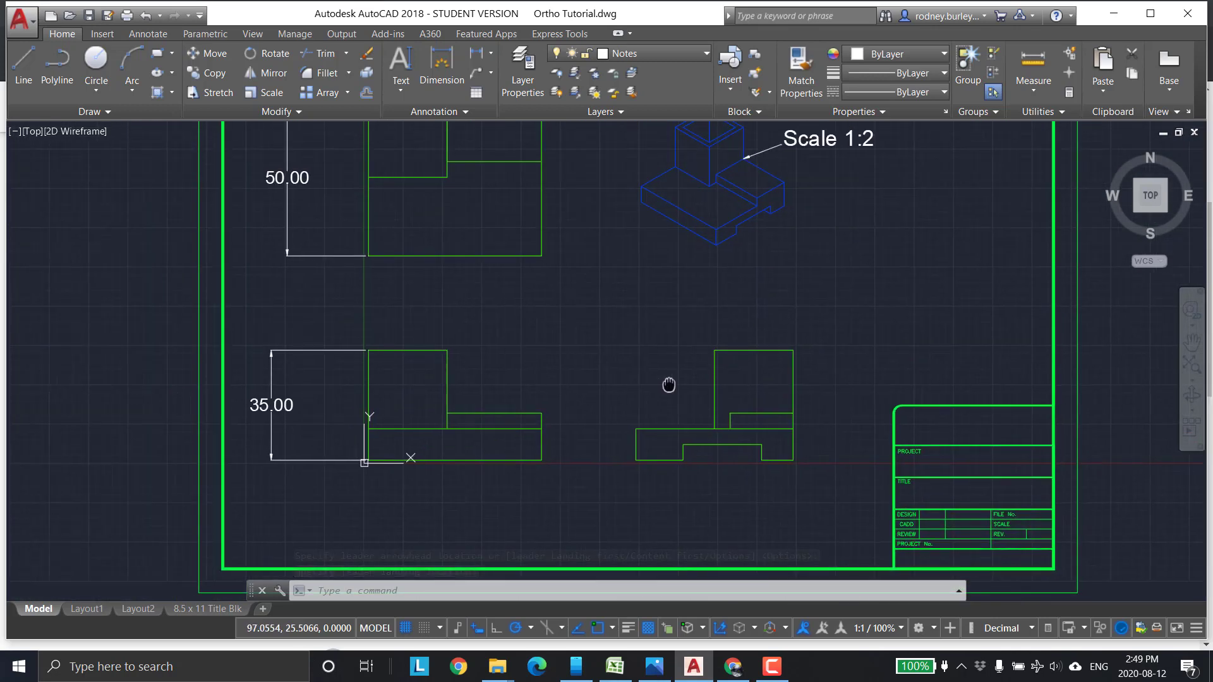
pyautogui.moveTo(616, 325); pyautogui.dragTo(617, 344, button='middle')
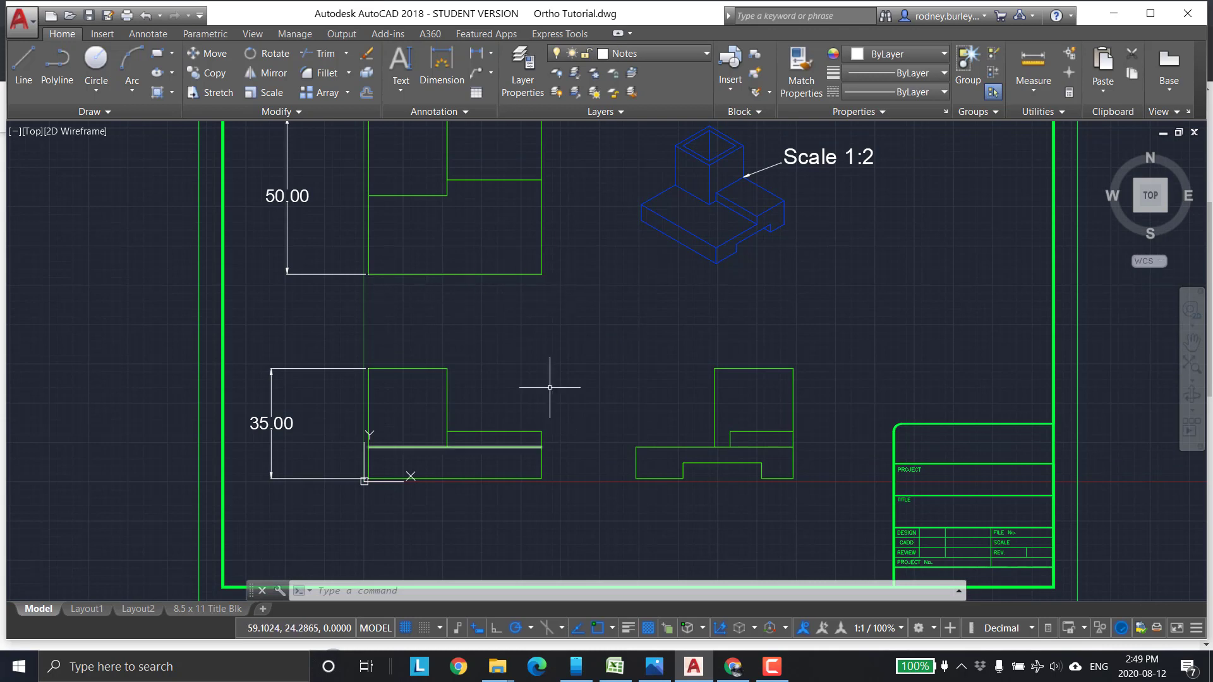
pyautogui.click(402, 63)
pyautogui.click(405, 312)
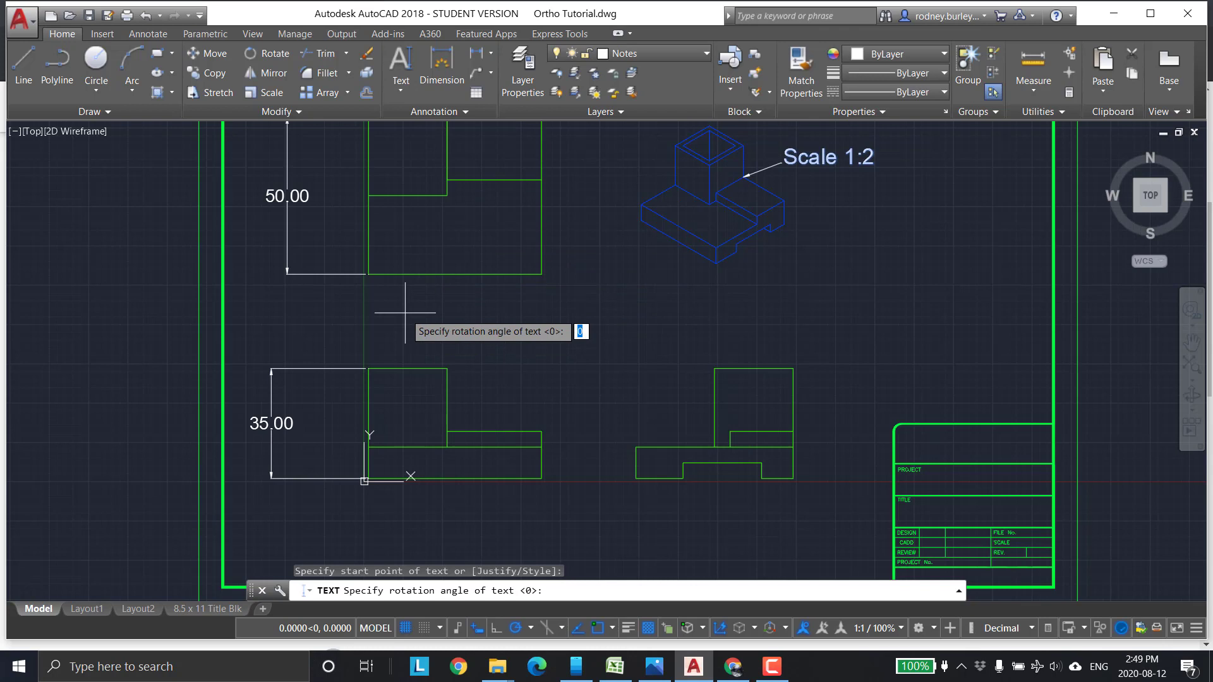
pyautogui.press('Return')
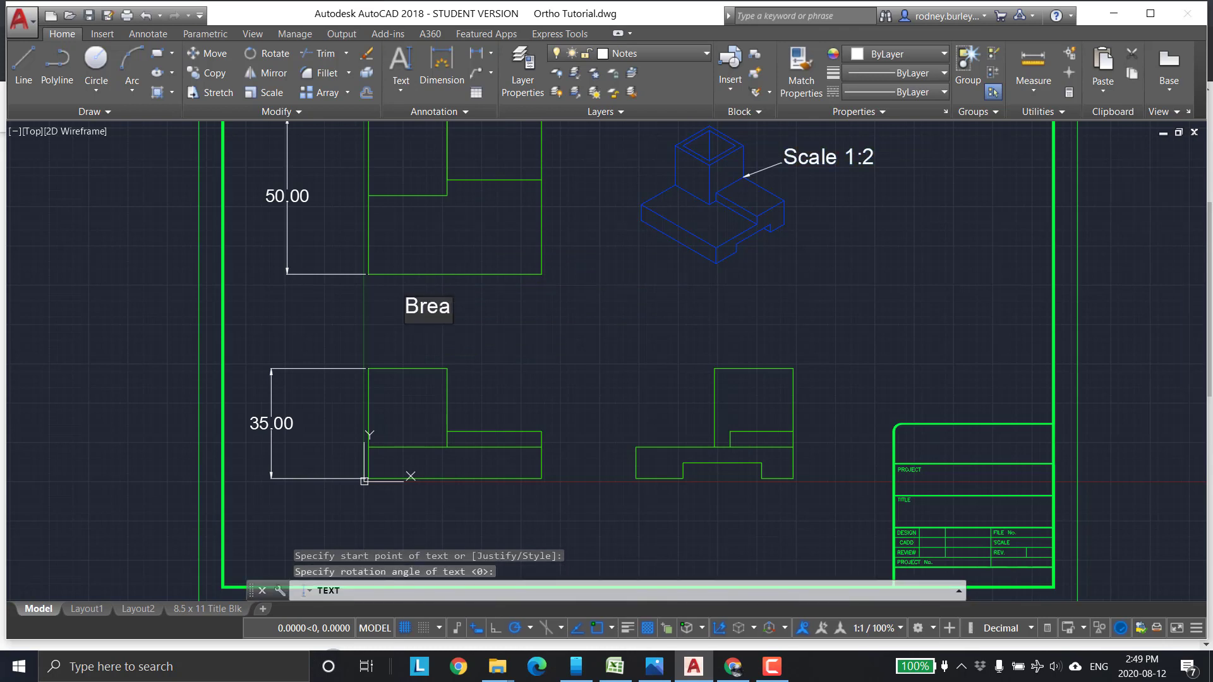
pyautogui.write('Break all e=shar')
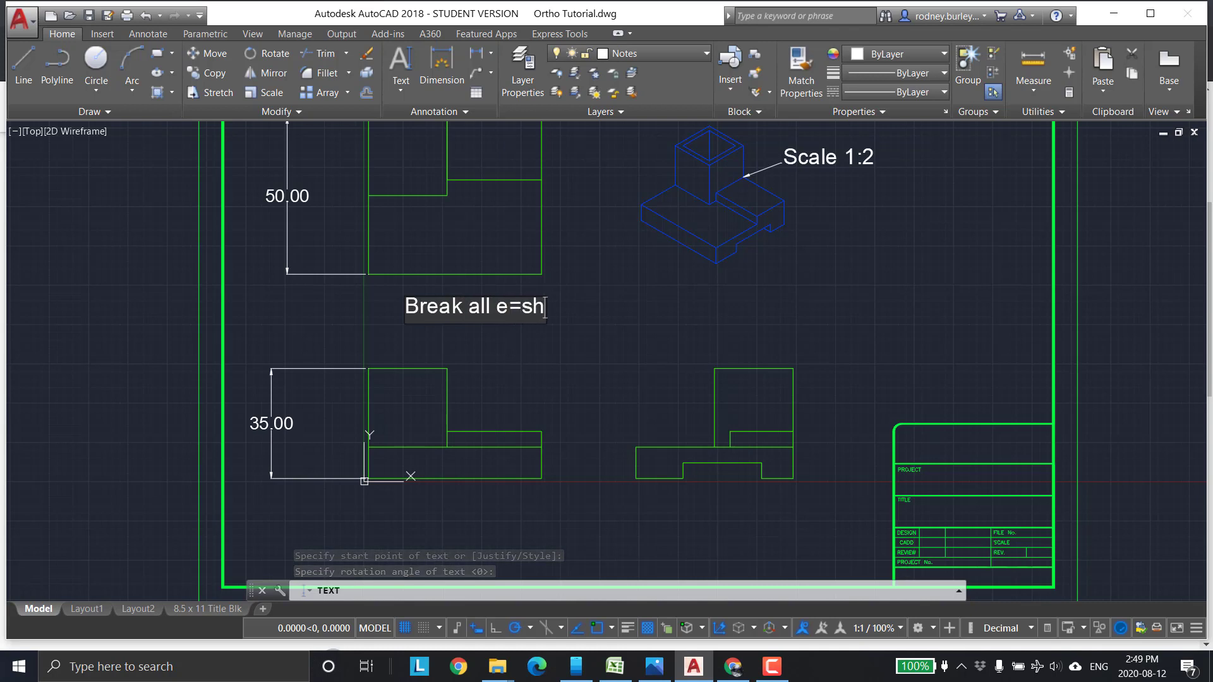
pyautogui.press('BackSpace')
pyautogui.press('BackSpace')
pyautogui.press('BackSpace')
pyautogui.press('BackSpace')
pyautogui.press('BackSpace')
pyautogui.press('BackSpace')
pyautogui.press('BackSpace')
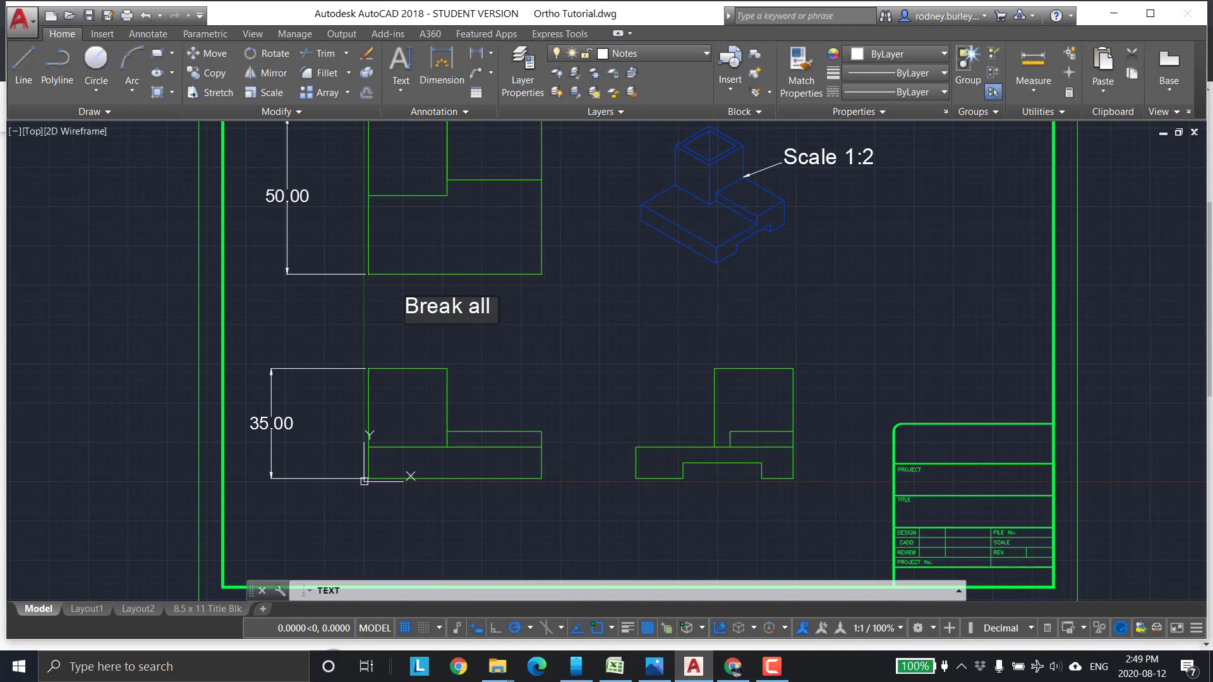
pyautogui.write('sharp edges')
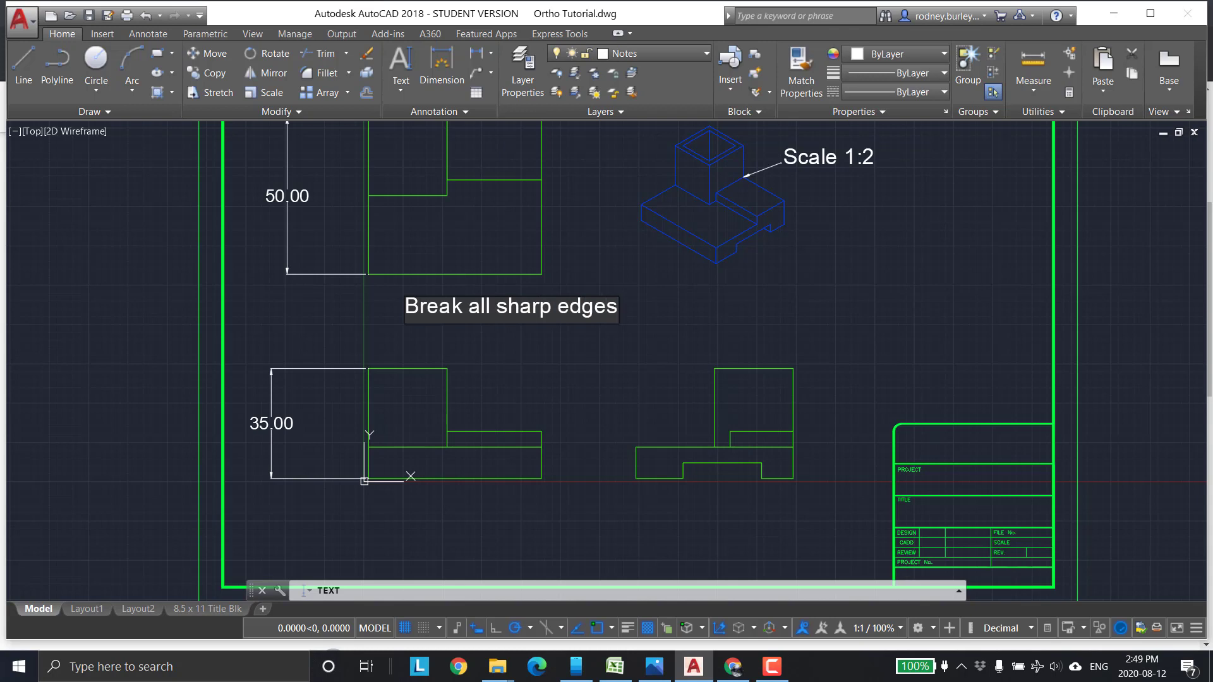
pyautogui.click(681, 297)
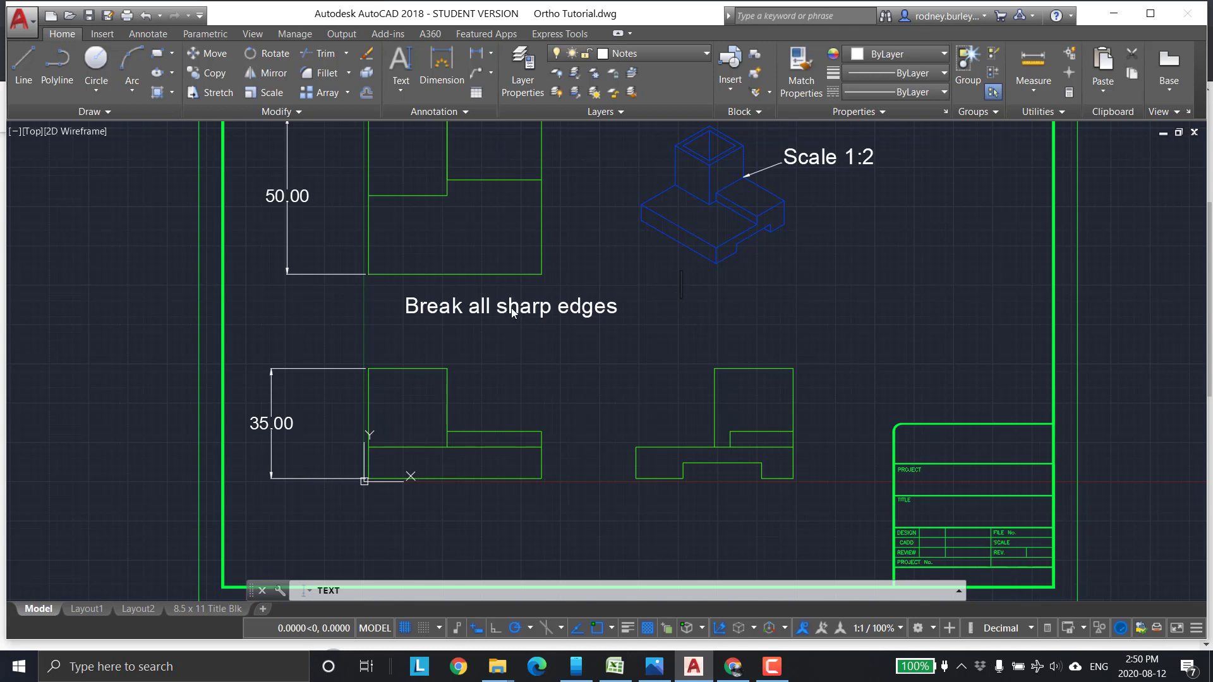
# End the text command and shift the "Break all sharp edges" note horizontally to line up with the top view's left edge
pyautogui.scroll(6, 508, 313)
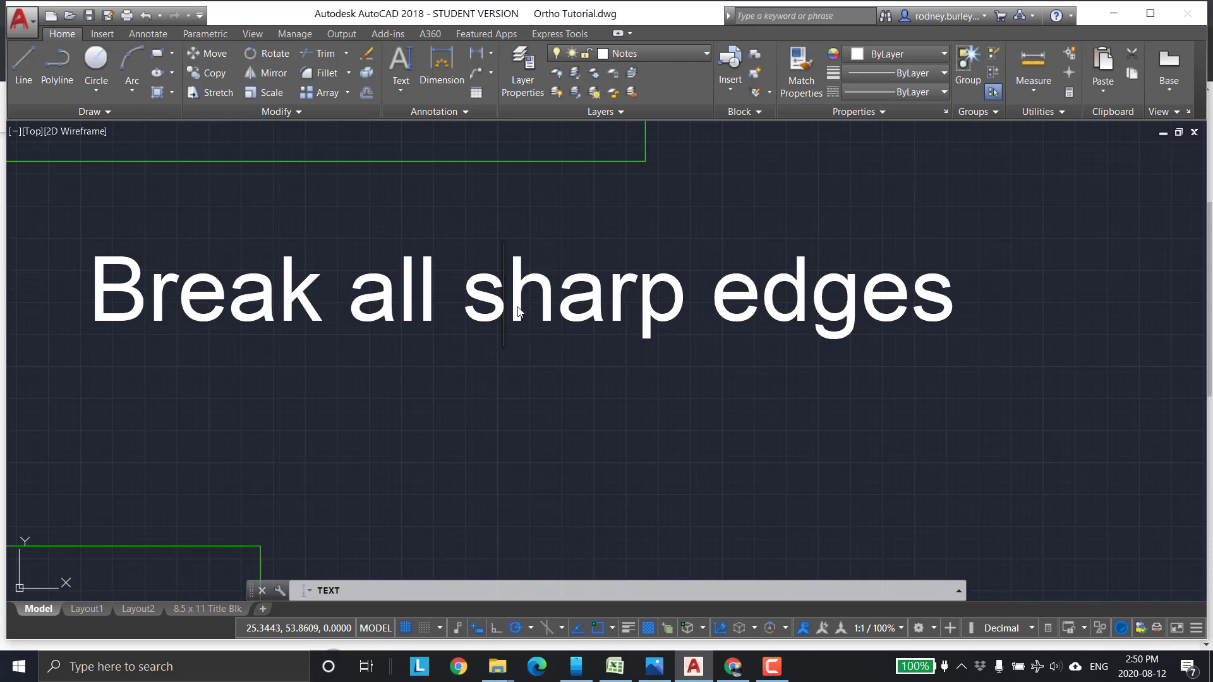
pyautogui.press('Escape')
pyautogui.click(531, 305)
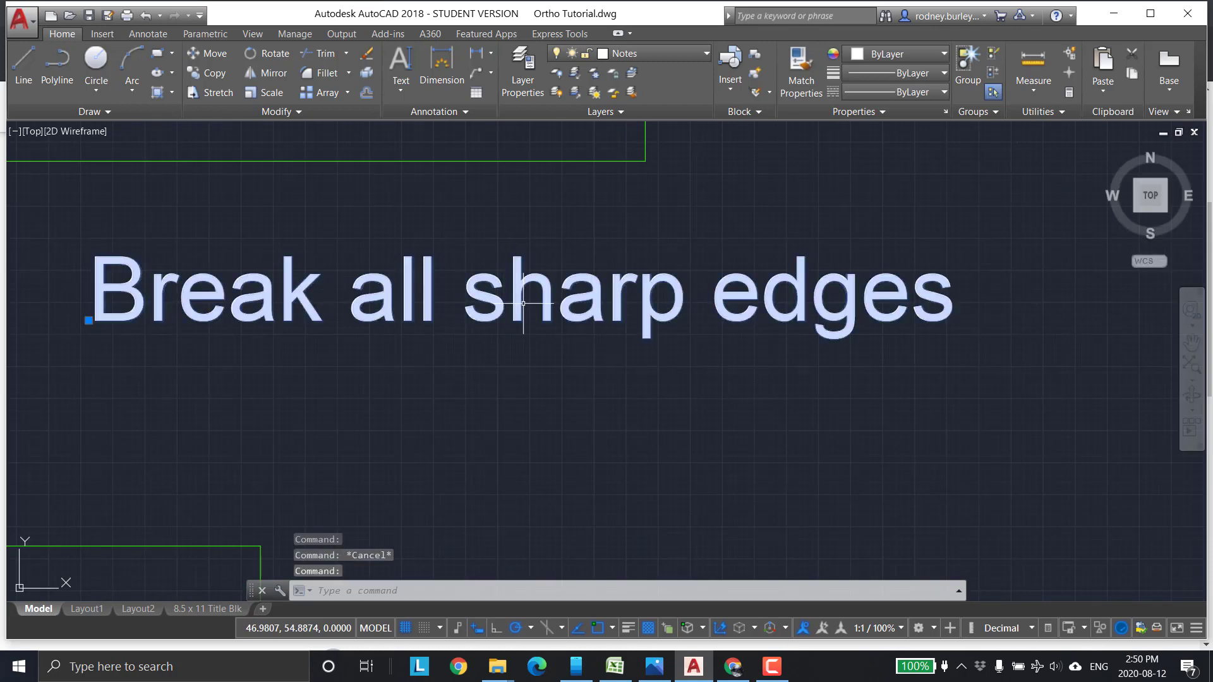
pyautogui.scroll(-6, 96, 339)
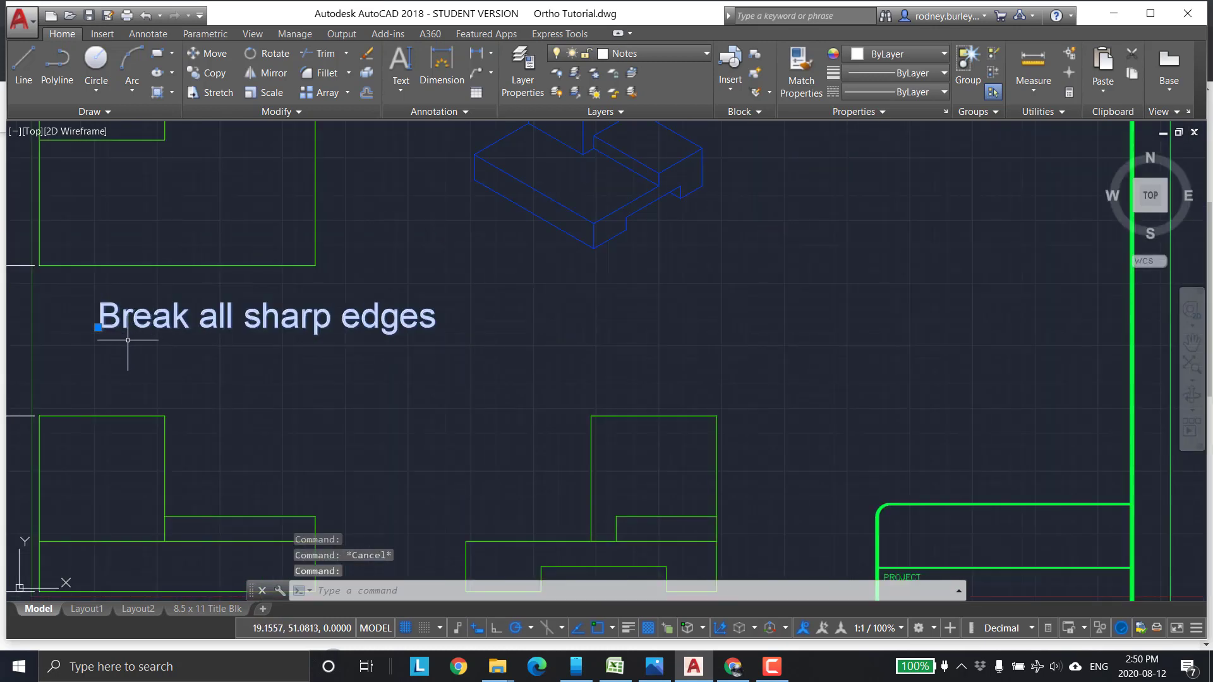
pyautogui.click(109, 333)
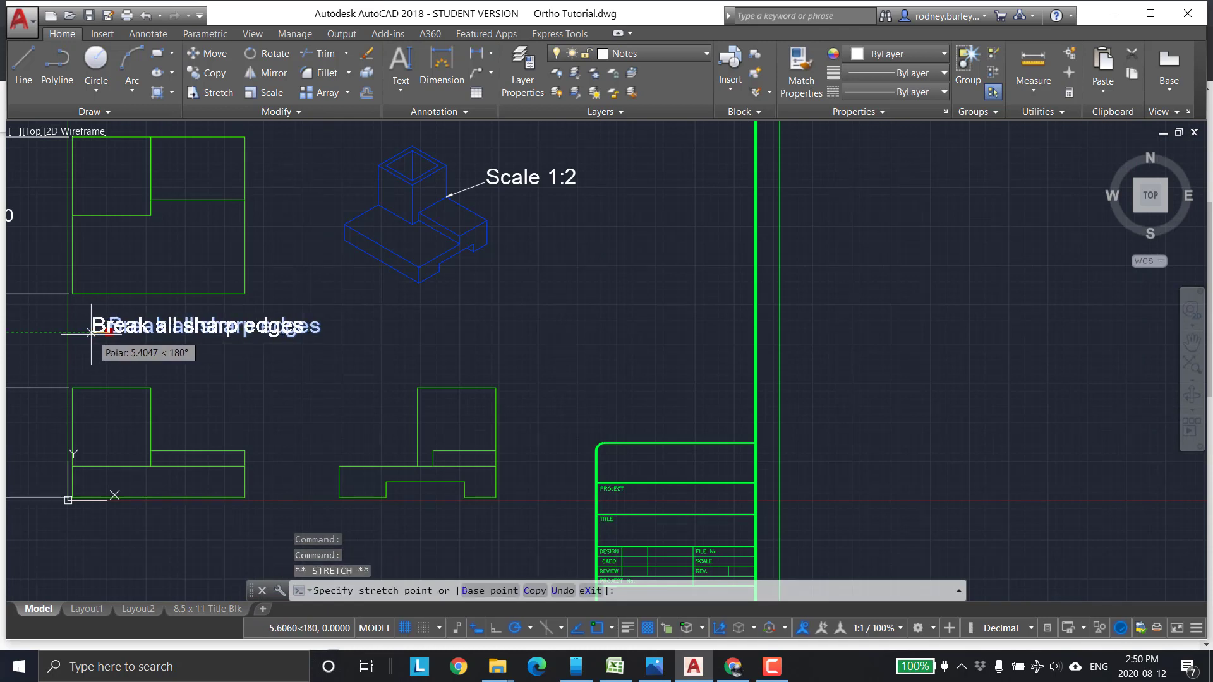
pyautogui.click(73, 333)
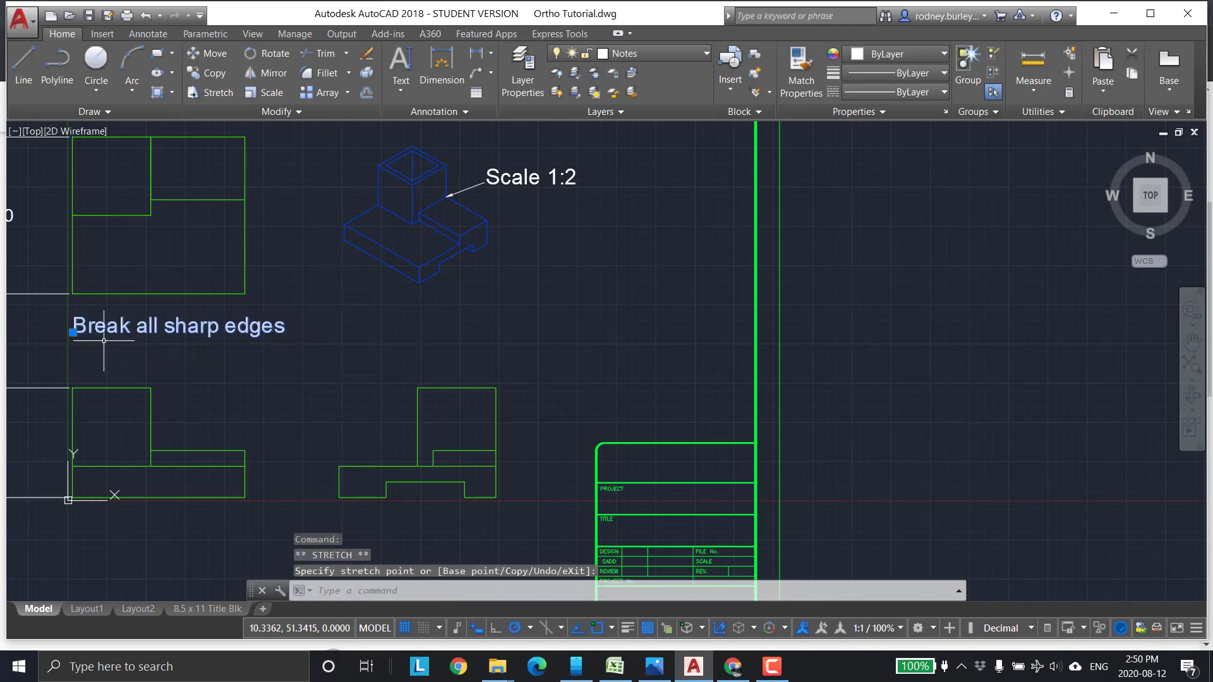
pyautogui.press('Escape')
pyautogui.scroll(-5, 588, 320)
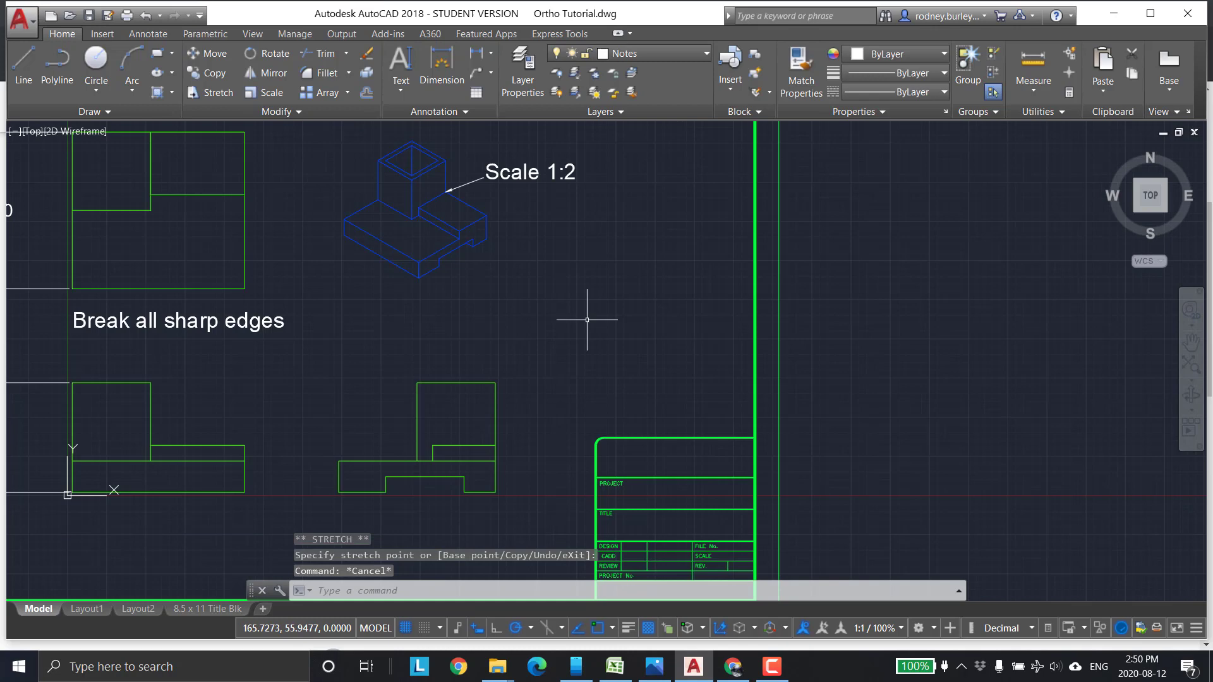
pyautogui.scroll(3, 607, 275)
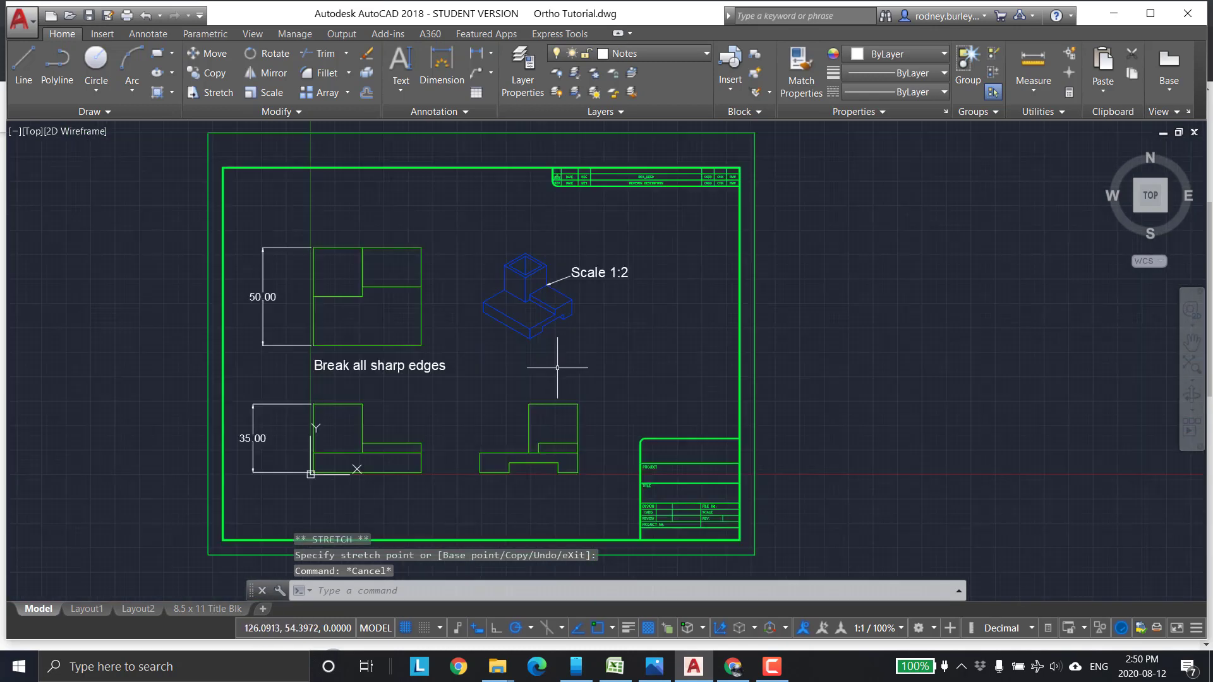
pyautogui.moveTo(276, 286)
pyautogui.mouseDown(button='middle')
pyautogui.moveTo(461, 301)
pyautogui.moveTo(412, 222)
pyautogui.moveTo(320, 208)
pyautogui.moveTo(461, 352)
pyautogui.mouseUp(button='middle')
pyautogui.scroll(2, 482, 338)
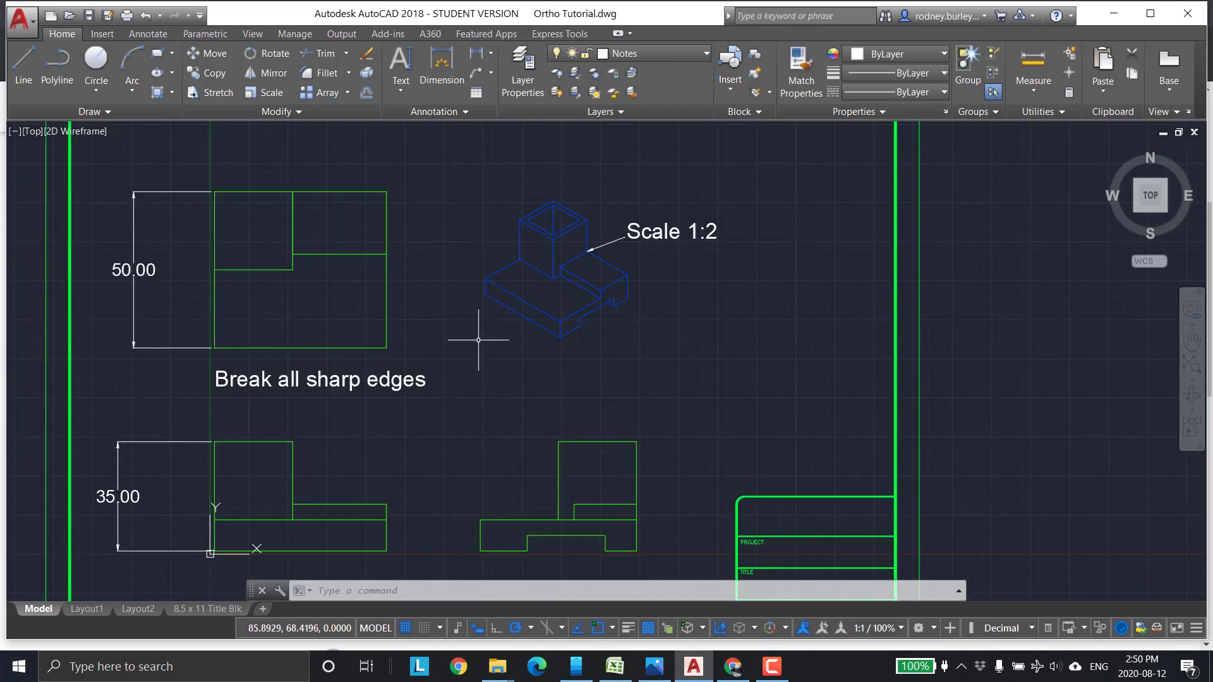
pyautogui.scroll(2, 544, 329)
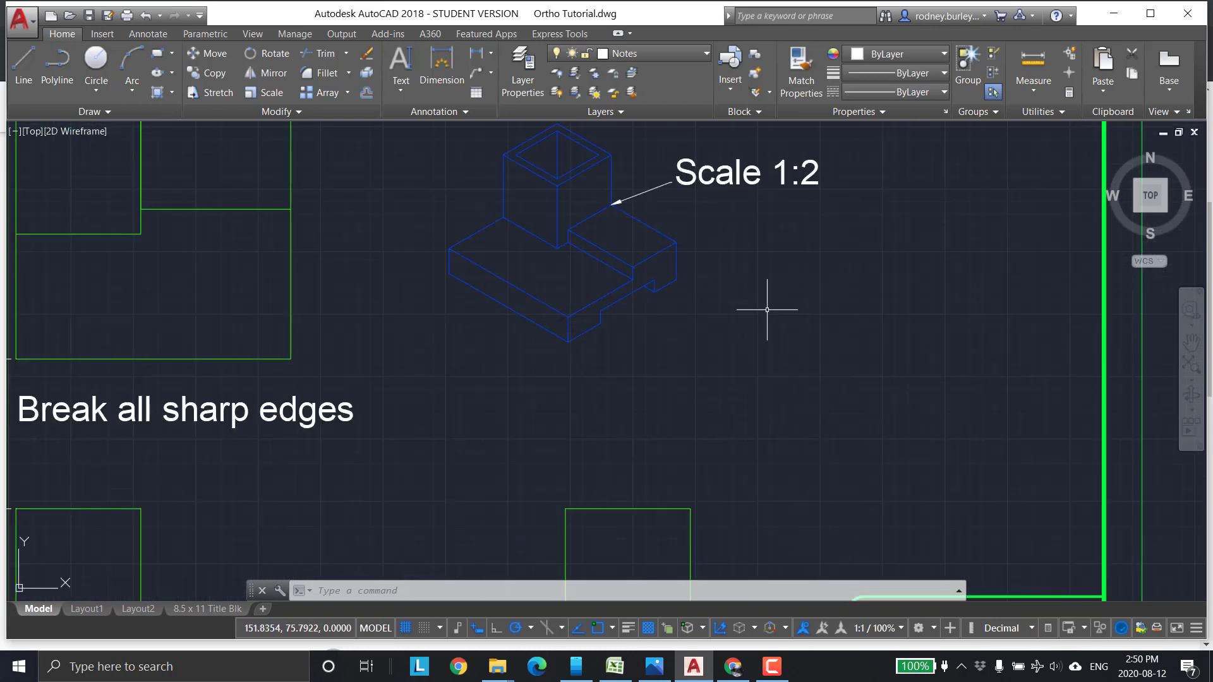
pyautogui.scroll(-2, 767, 309)
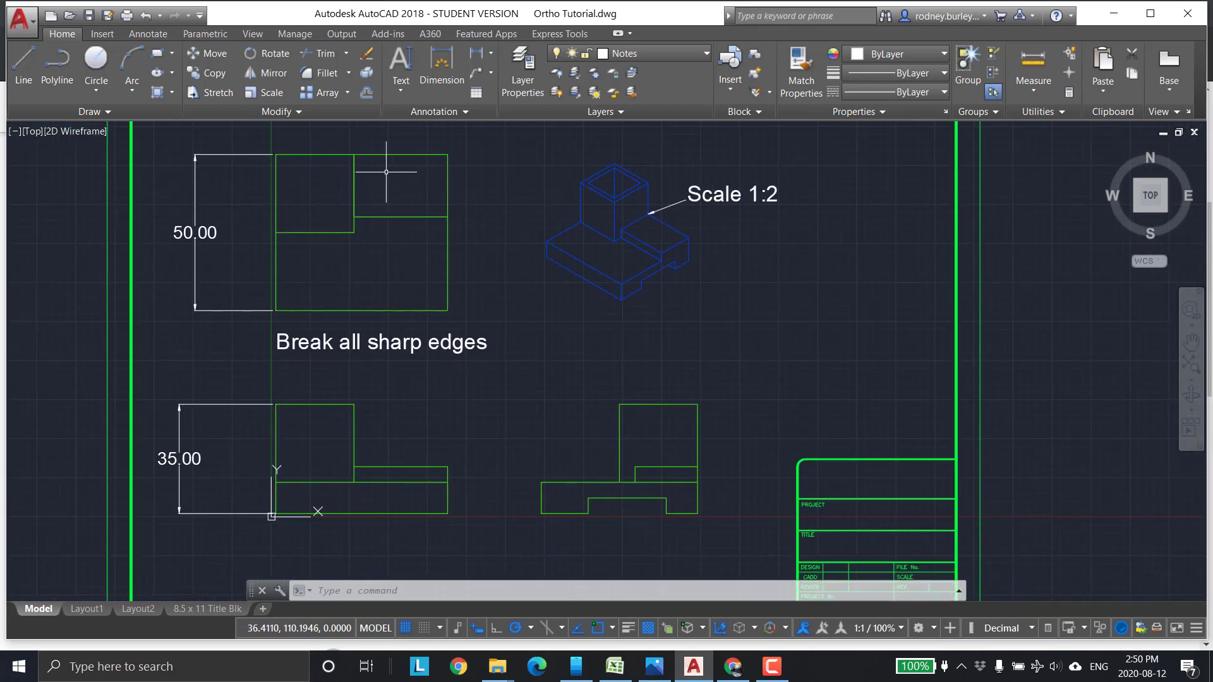
pyautogui.click(410, 59)
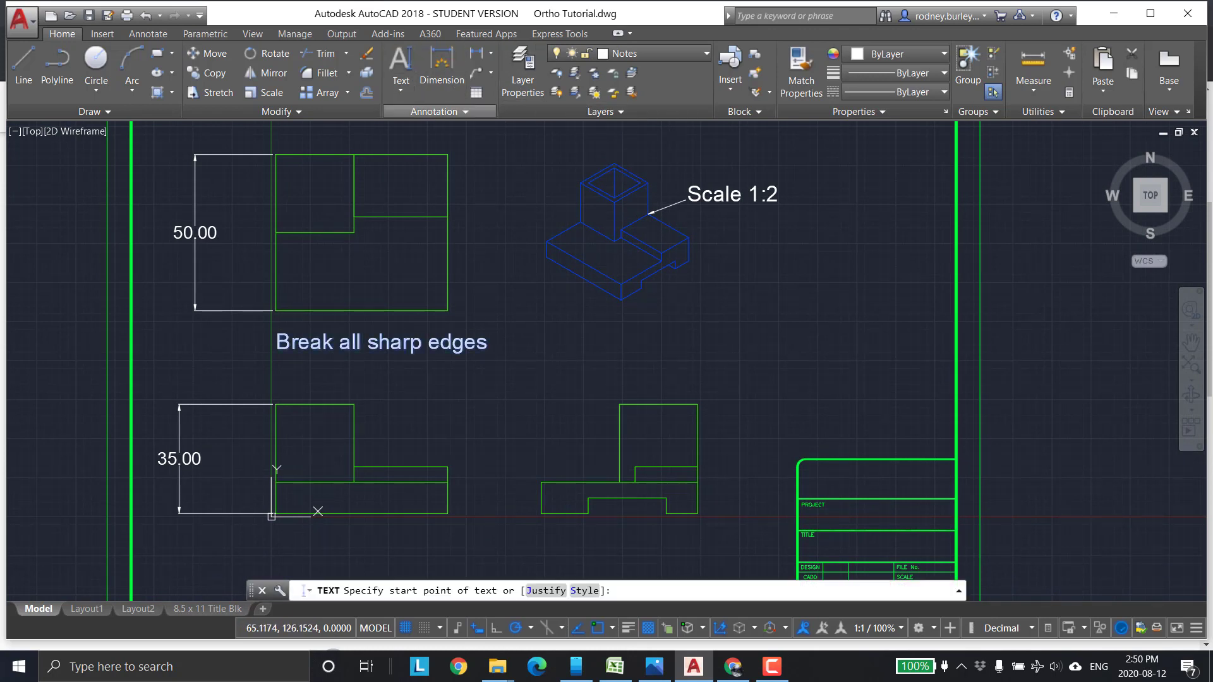
pyautogui.click(702, 223)
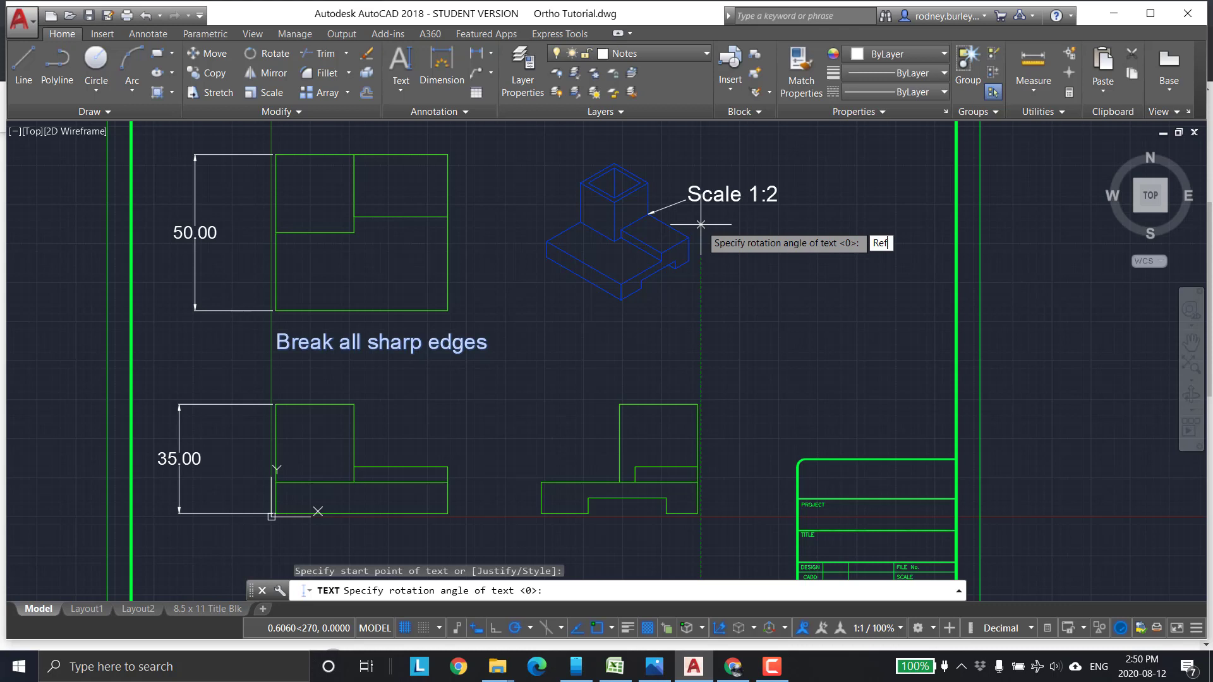
pyautogui.press('Return')
pyautogui.press('Escape')
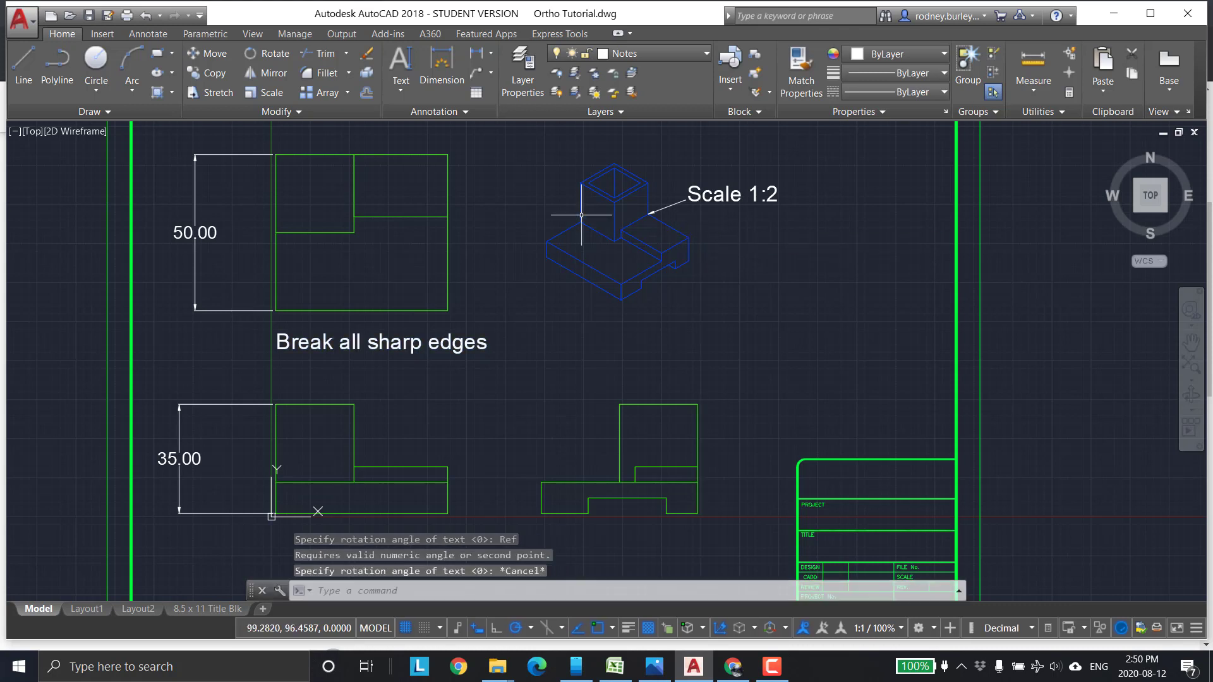
# Place the single-line text "Ref only" at a rotation of 0 just below the "Scale 1:2" note
pyautogui.click(400, 63)
pyautogui.click(716, 229)
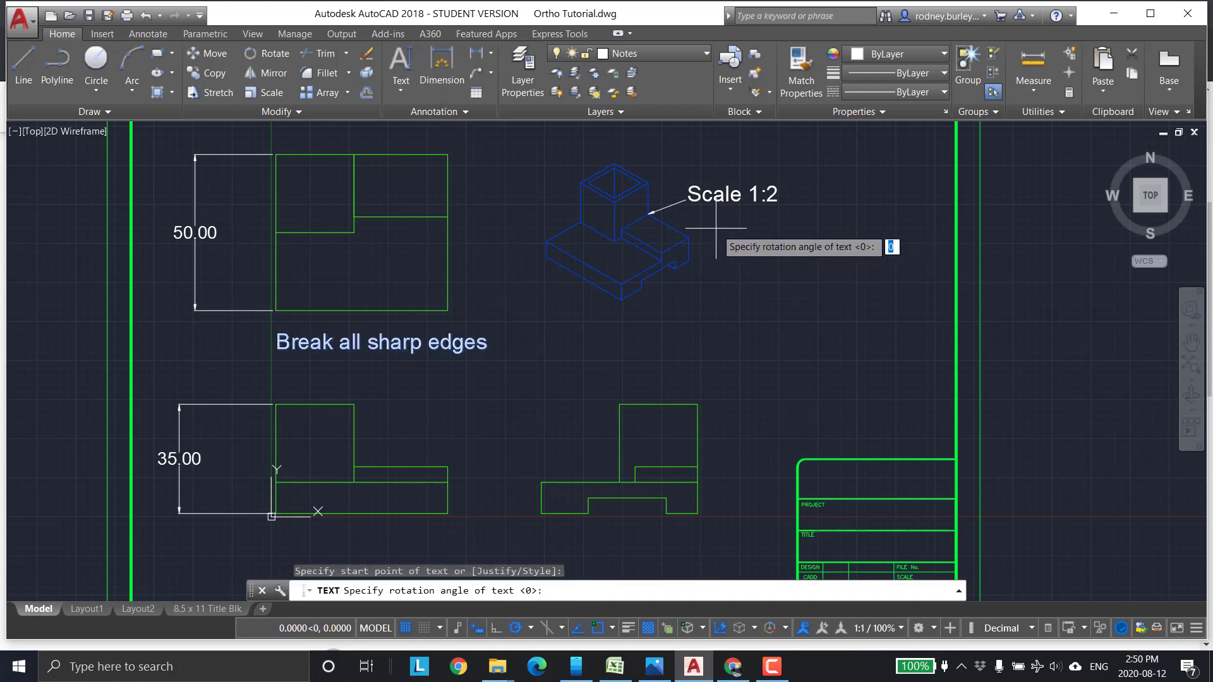
pyautogui.press('Return')
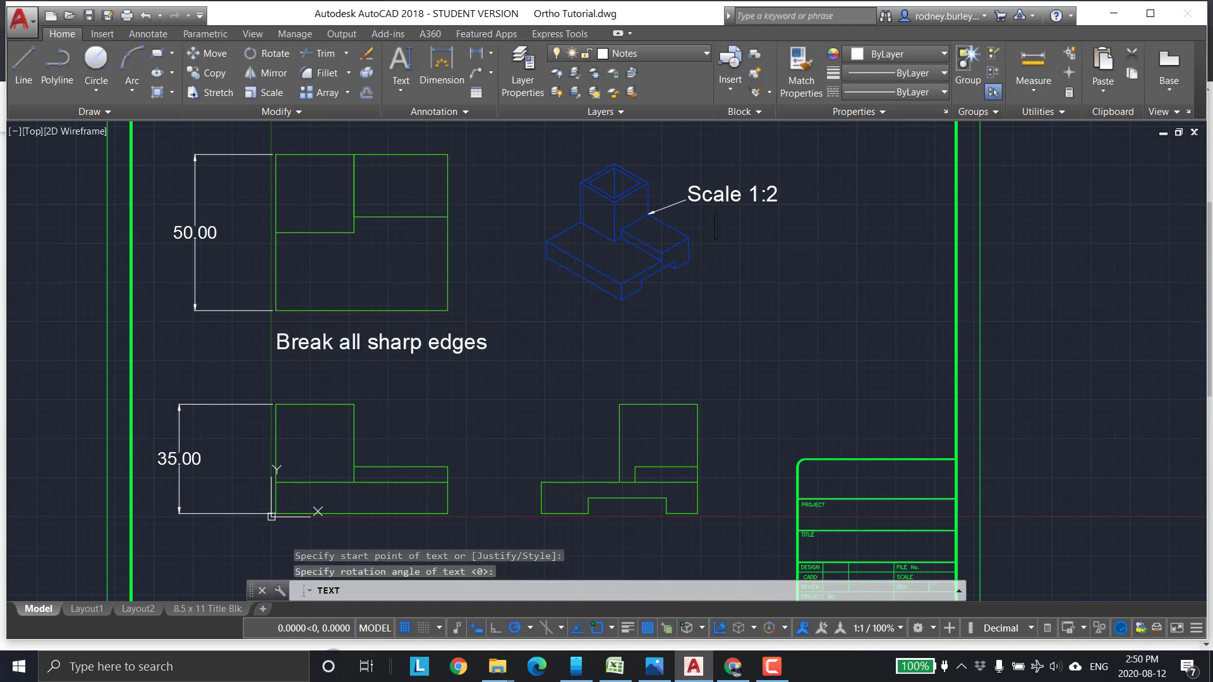
pyautogui.write('Ref only')
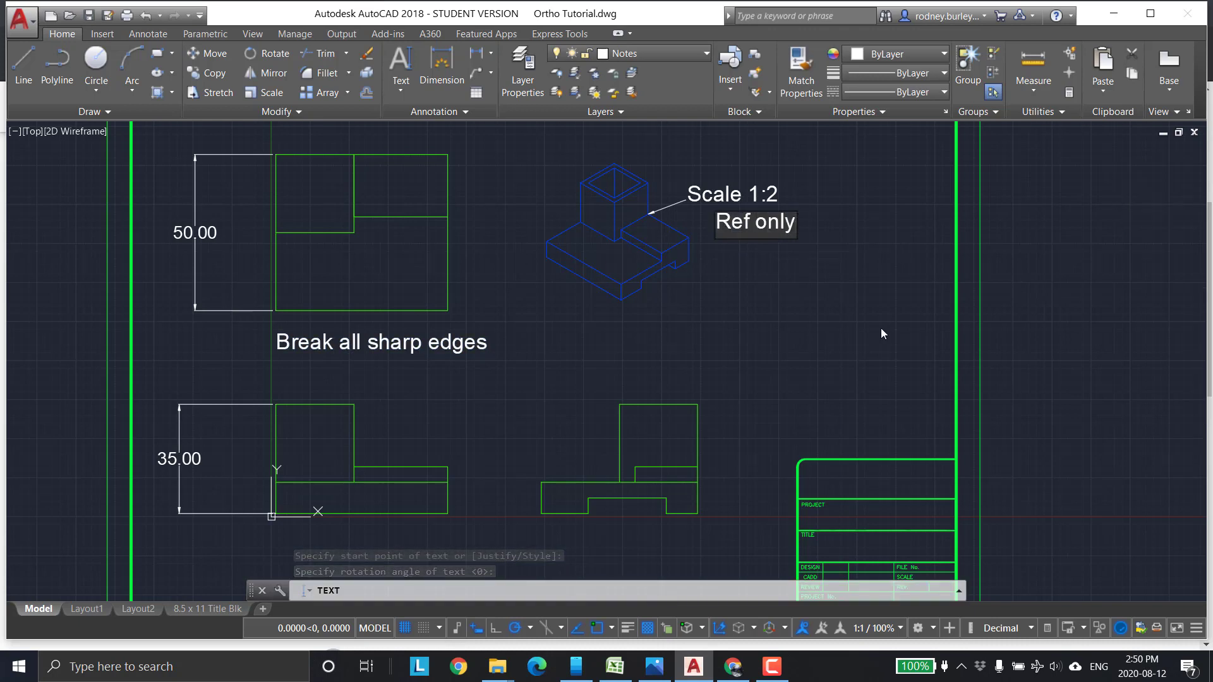
pyautogui.click(890, 269)
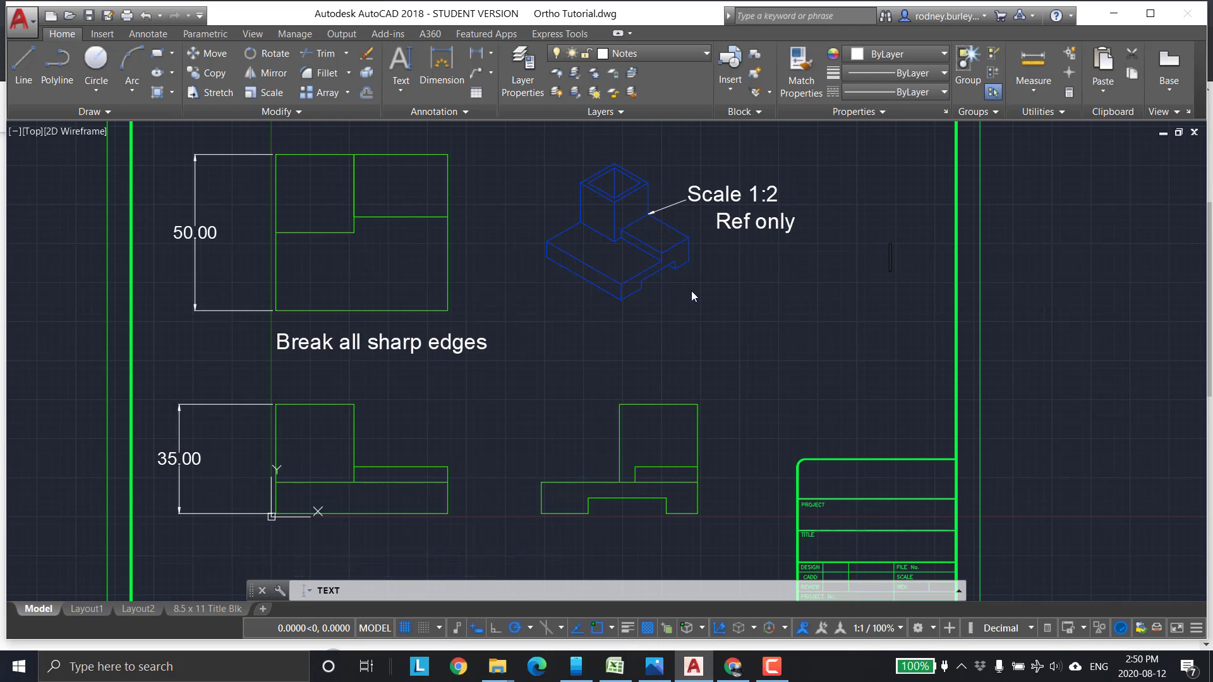
# Review the annotated views within the border and examine the title block's fields up close
pyautogui.scroll(-2, 645, 278)
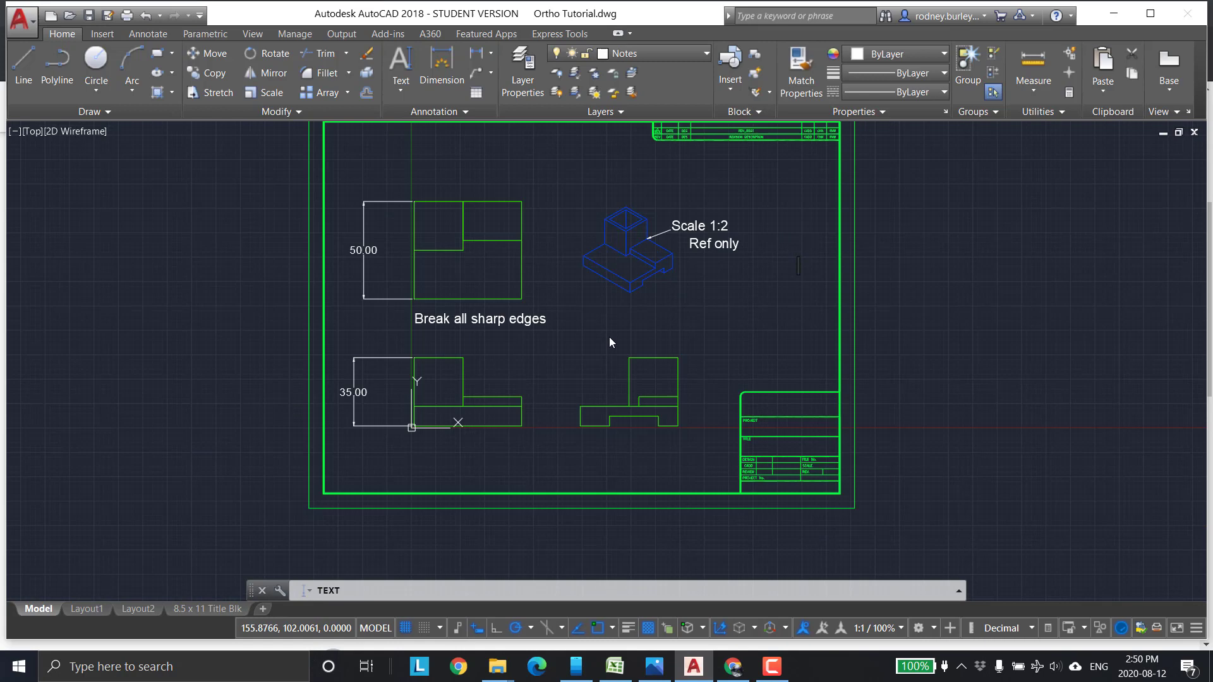
pyautogui.moveTo(661, 341)
pyautogui.mouseDown(button='middle')
pyautogui.moveTo(615, 347)
pyautogui.moveTo(555, 406)
pyautogui.moveTo(626, 360)
pyautogui.moveTo(662, 357)
pyautogui.mouseUp(button='middle')
pyautogui.moveTo(514, 141); pyautogui.dragTo(520, 180, button='middle')
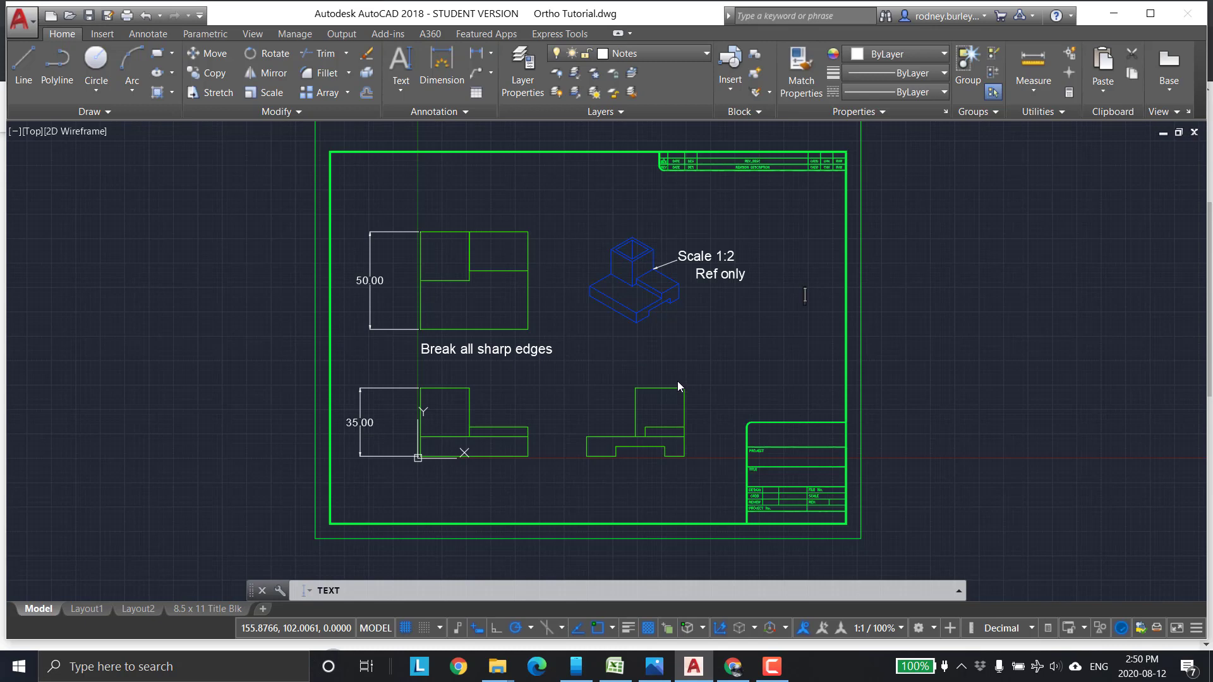
pyautogui.scroll(2, 677, 382)
pyautogui.moveTo(678, 382); pyautogui.dragTo(605, 236, button='middle')
pyautogui.moveTo(626, 305)
pyautogui.mouseDown(button='middle')
pyautogui.moveTo(628, 371)
pyautogui.moveTo(698, 448)
pyautogui.mouseUp(button='middle')
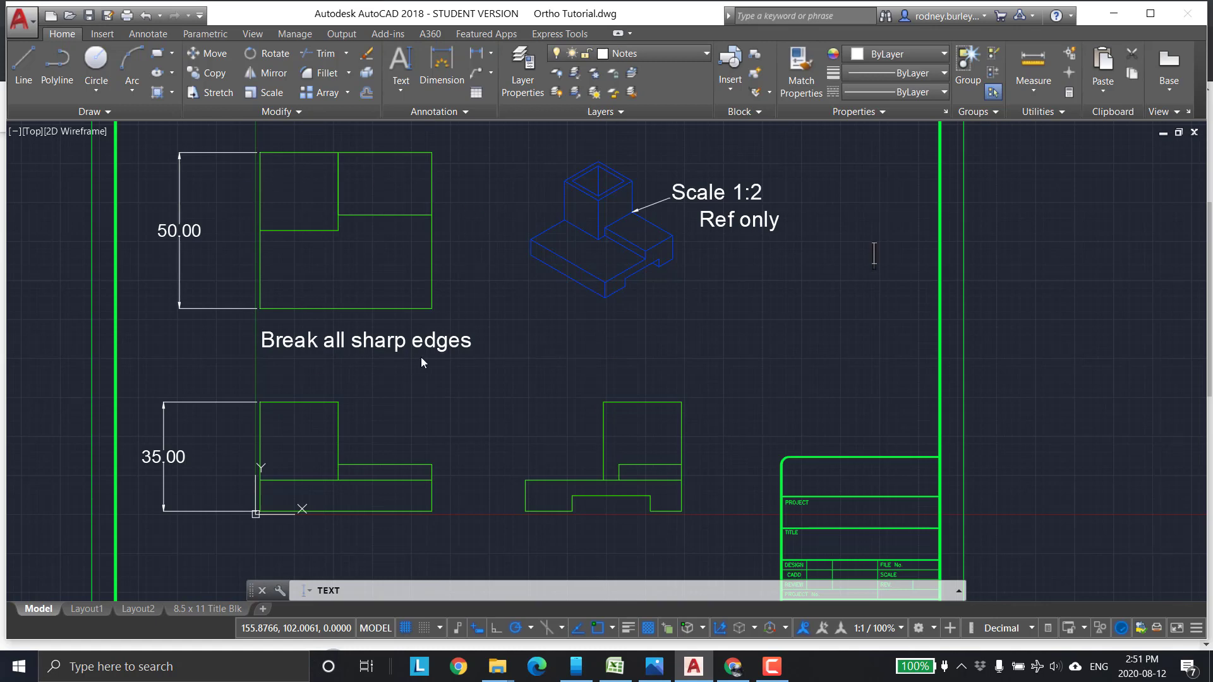
pyautogui.scroll(-3, 423, 362)
pyautogui.scroll(3, 554, 412)
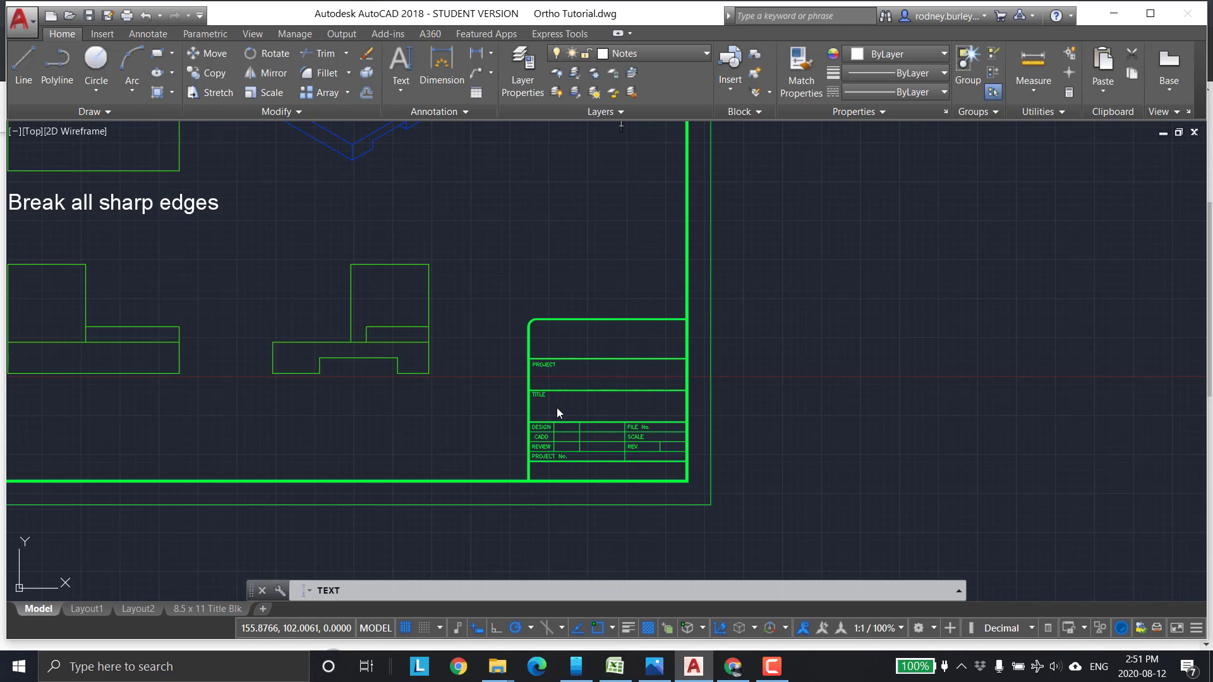
pyautogui.scroll(3, 556, 408)
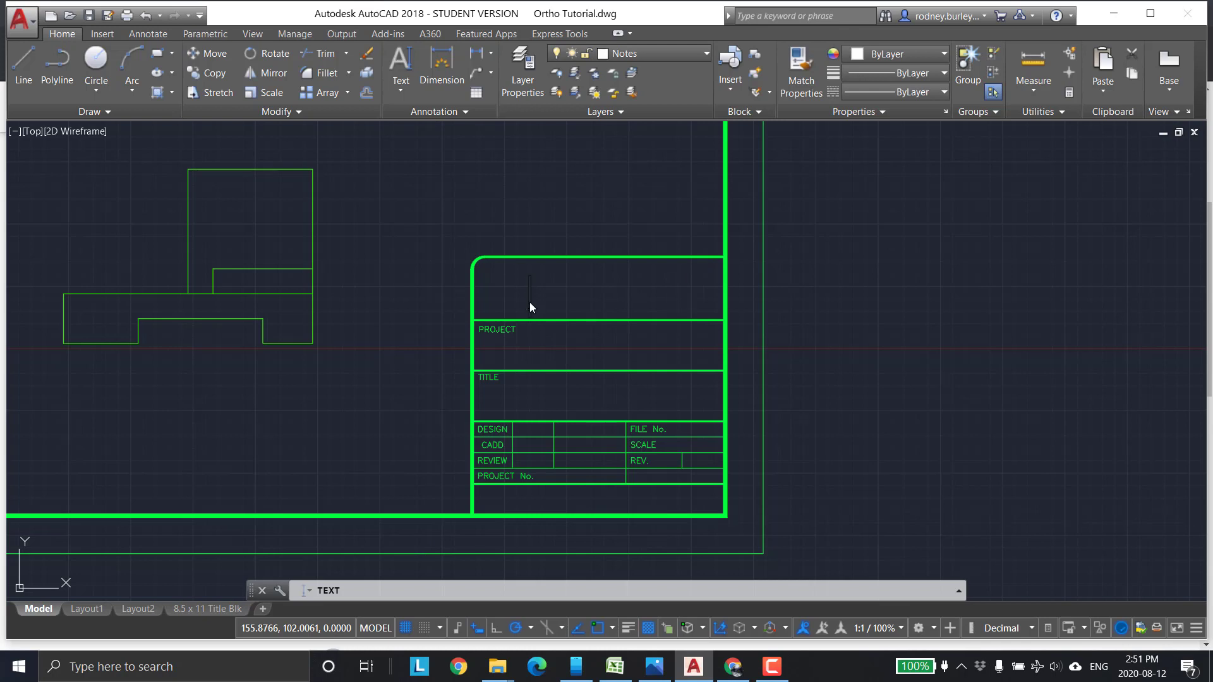
# Enter the single-line text "MAGNA" in the title block's uppermost cell and end the text command
pyautogui.write('MAGNA')
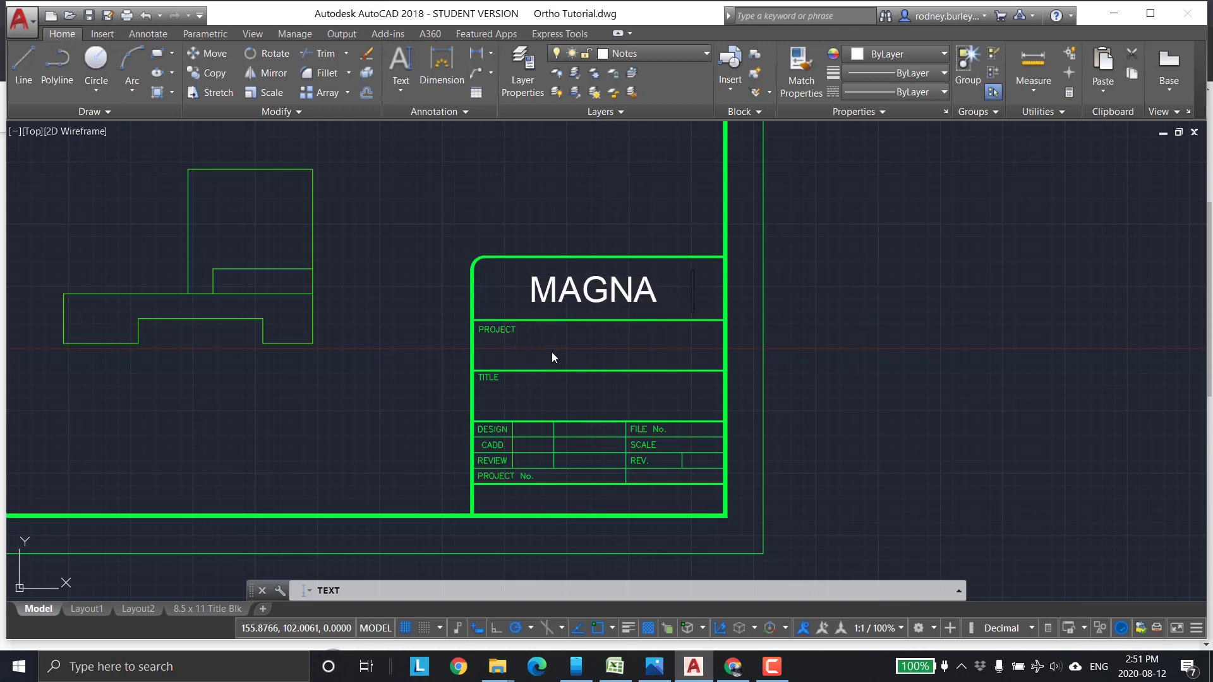
pyautogui.scroll(-2, 409, 265)
pyautogui.scroll(4, 424, 244)
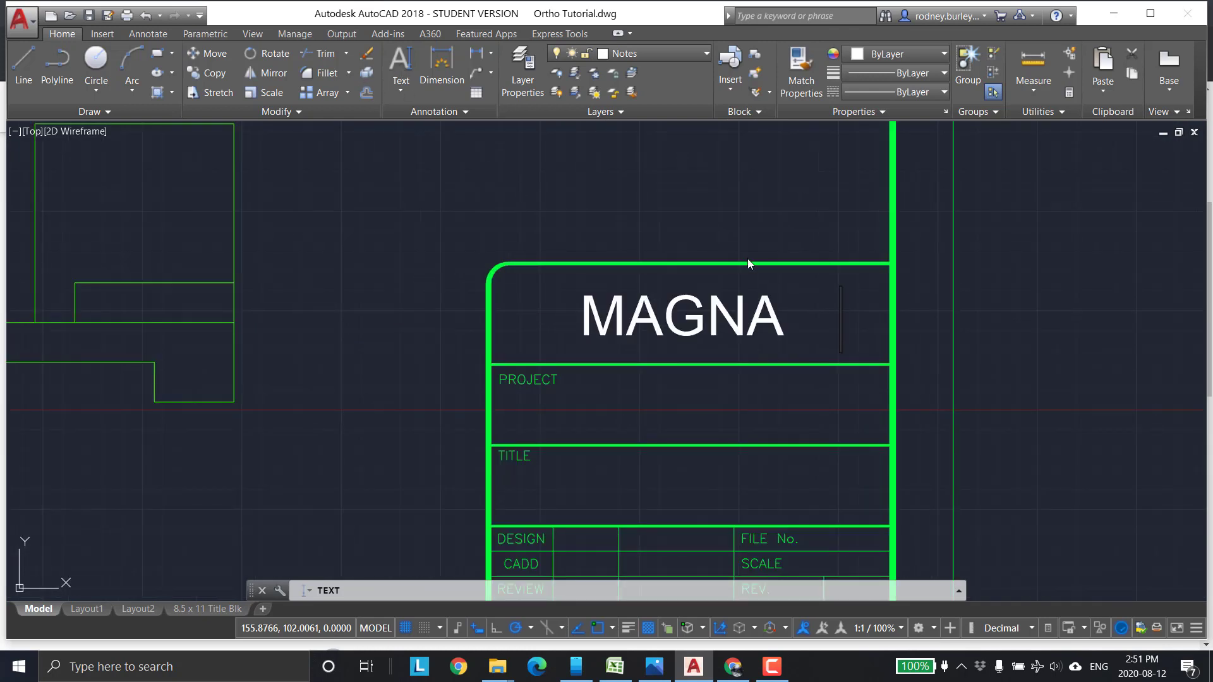
pyautogui.press('Escape')
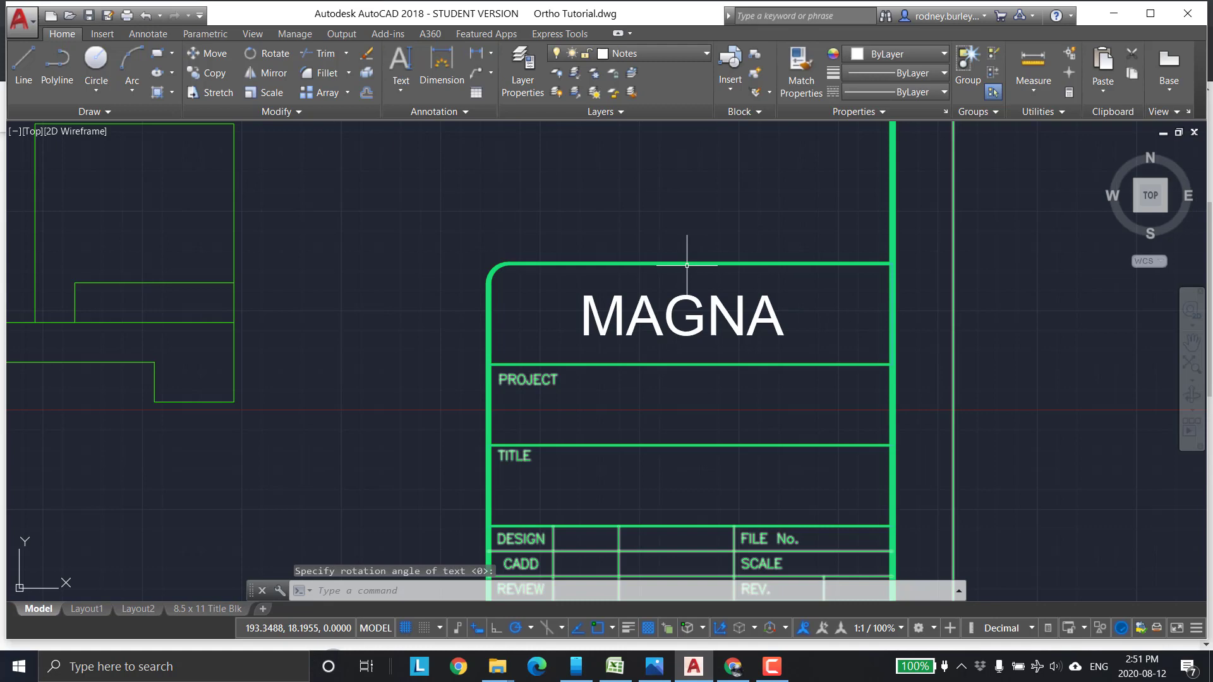
pyautogui.scroll(-2, 717, 342)
pyautogui.scroll(-4, 695, 436)
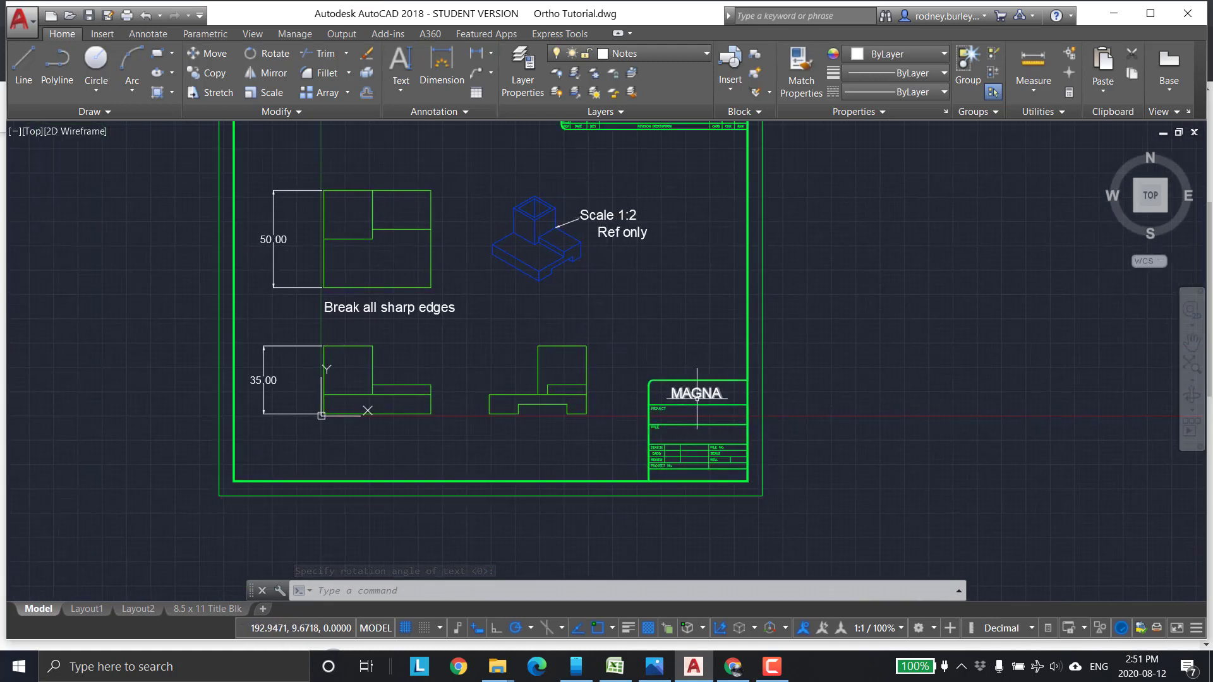
# Set the Standard text style's height to 2 and apply the change
pyautogui.scroll(4, 708, 404)
pyautogui.scroll(2, 683, 493)
pyautogui.moveTo(682, 493); pyautogui.dragTo(664, 306, button='middle')
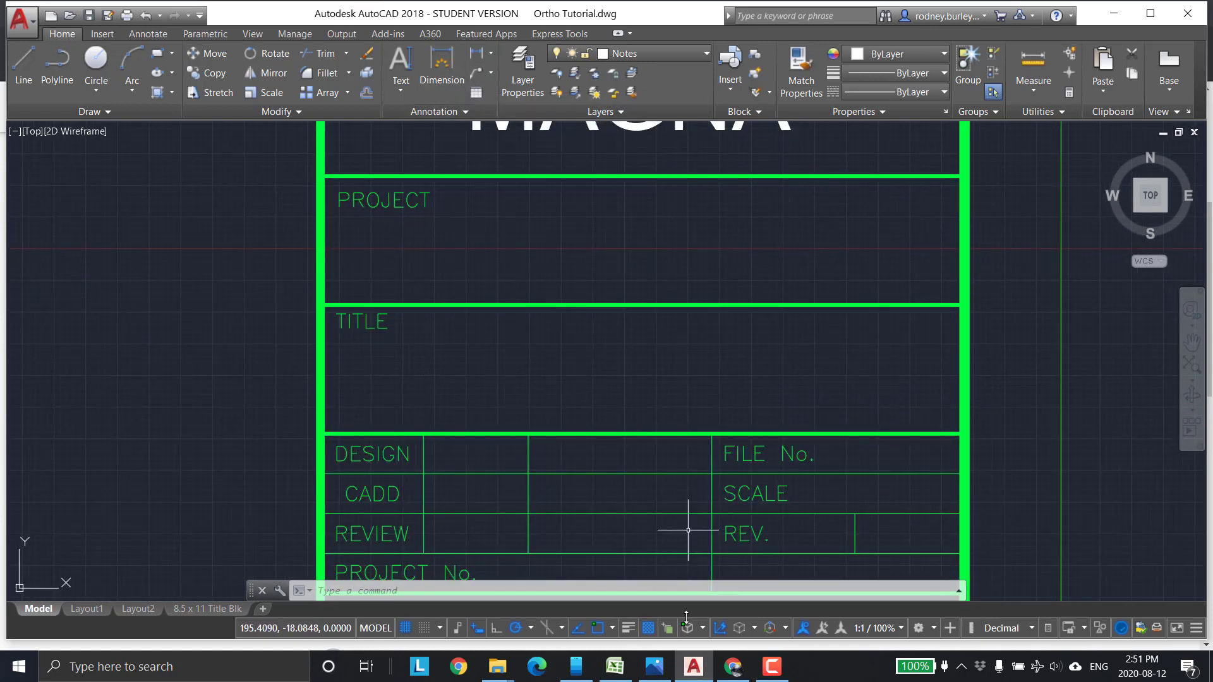
pyautogui.click(765, 674)
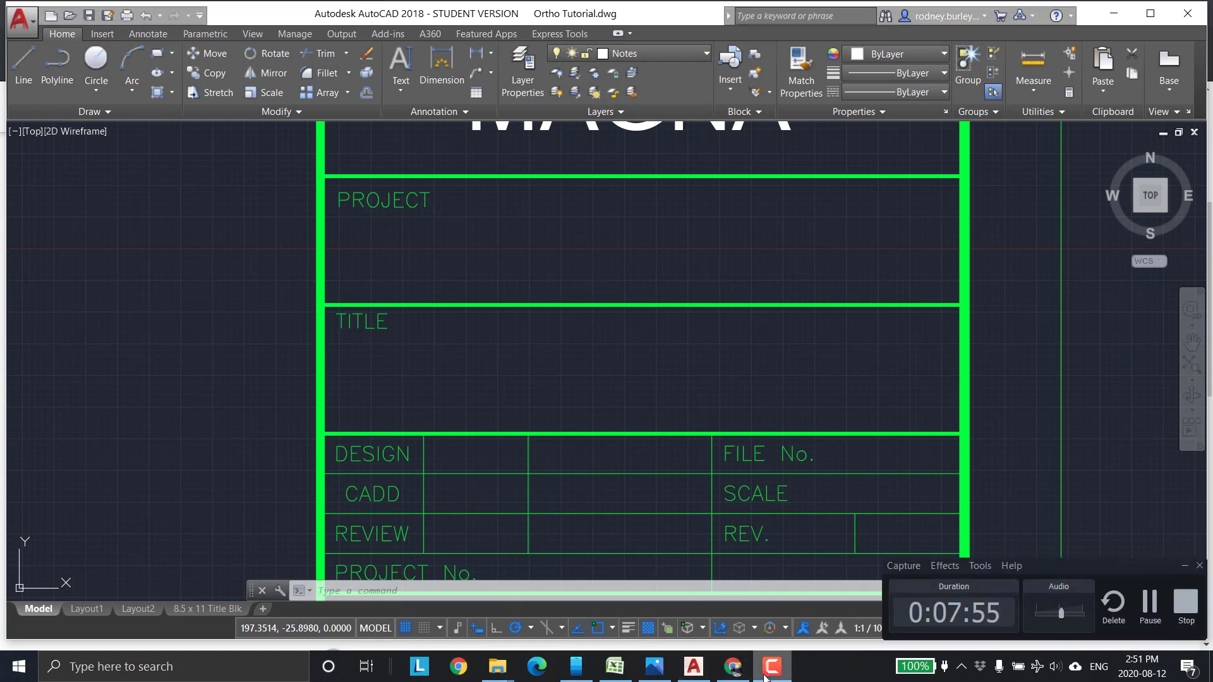
pyautogui.click(765, 675)
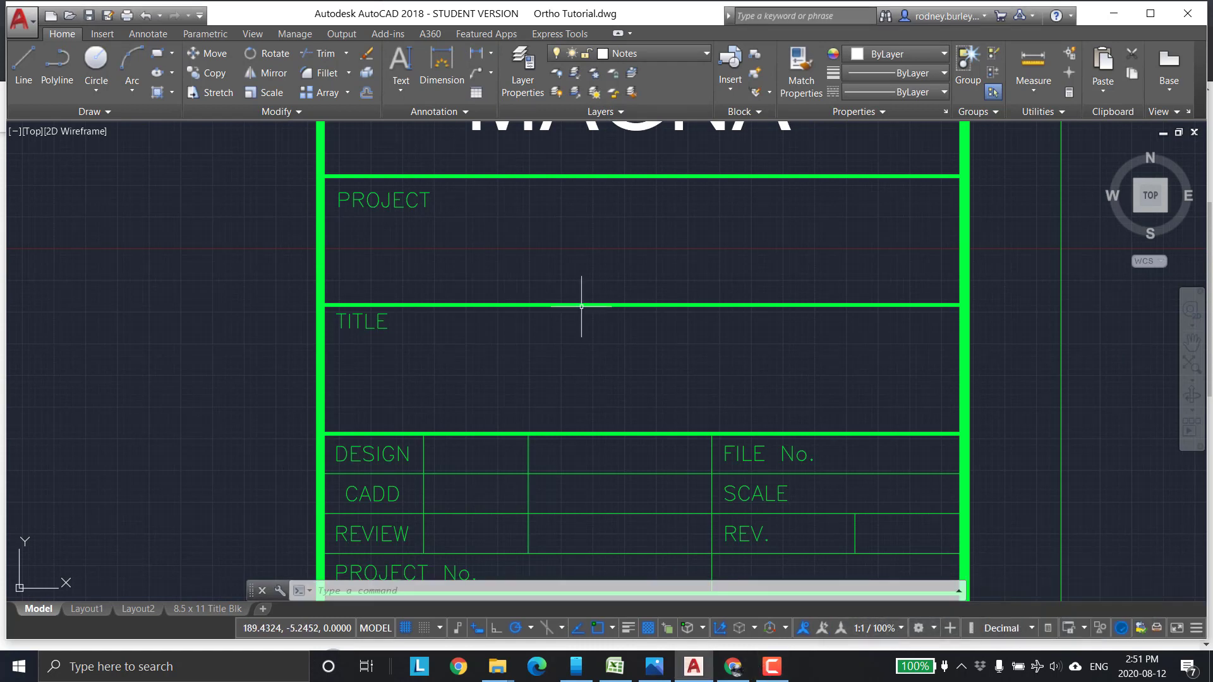
pyautogui.click(445, 111)
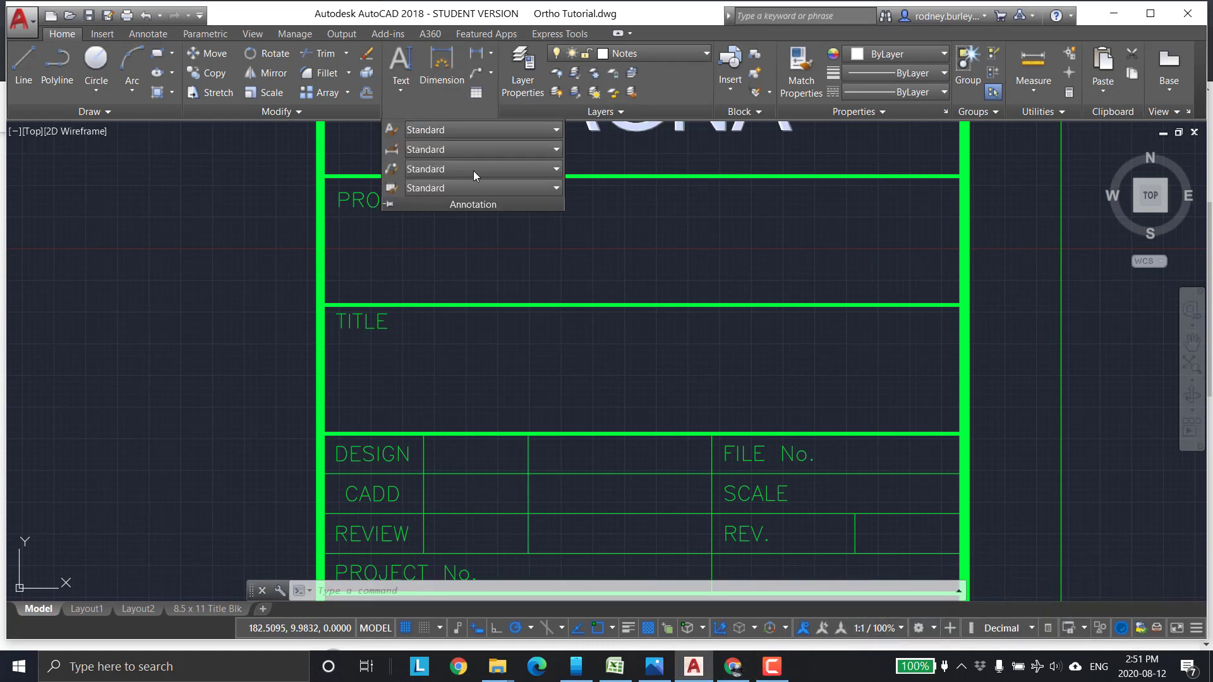
pyautogui.click(438, 131)
pyautogui.click(465, 321)
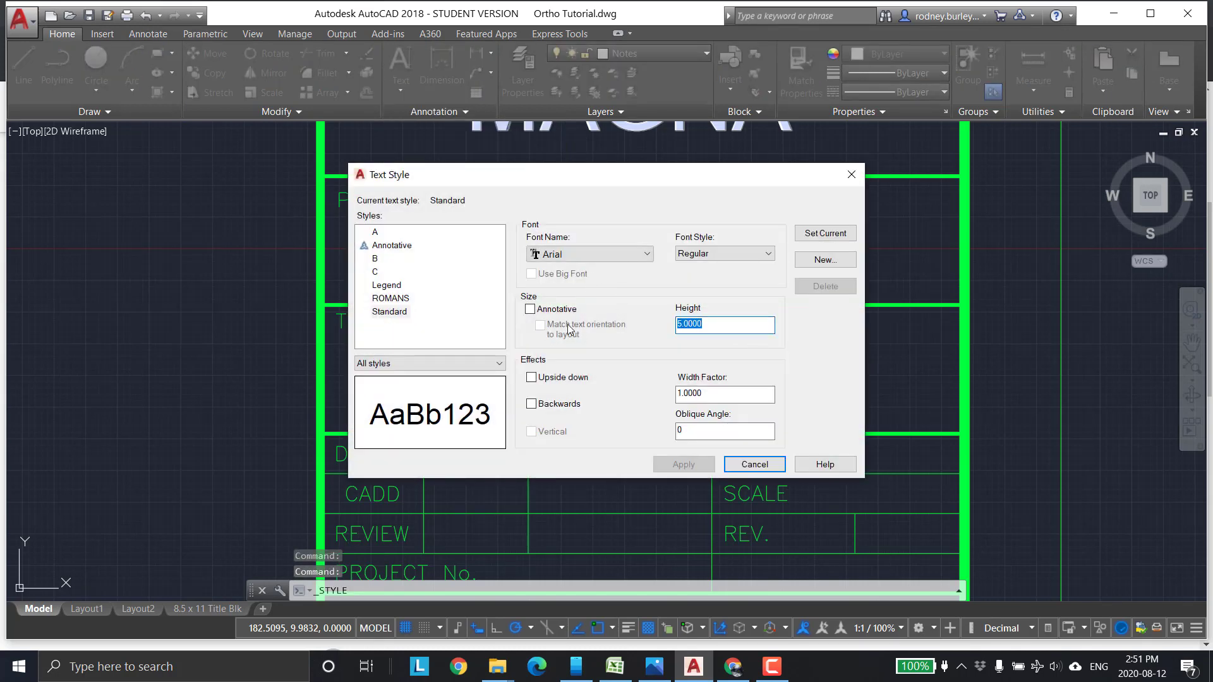
pyautogui.write('2')
pyautogui.click(684, 465)
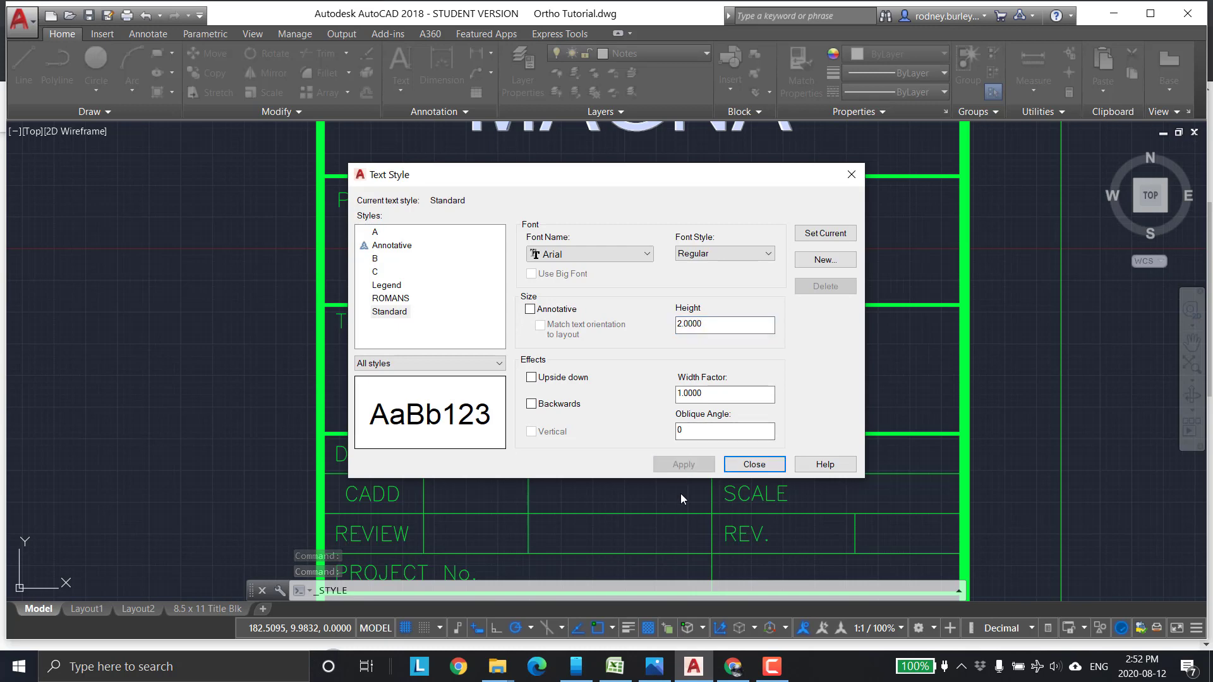
pyautogui.click(753, 465)
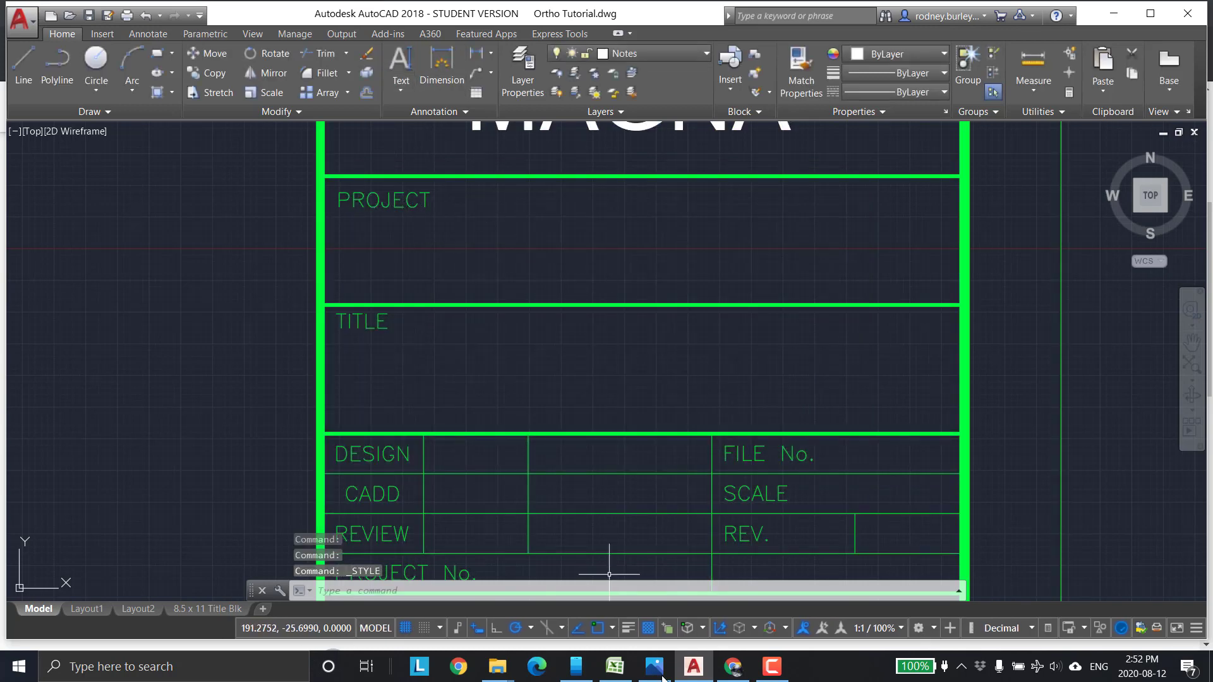
# Check the assignment name in Google Classroom, then place the single-line text "AutoCad C - Projet" at a rotation of 0 in the title block's PROJECT field
pyautogui.click(740, 675)
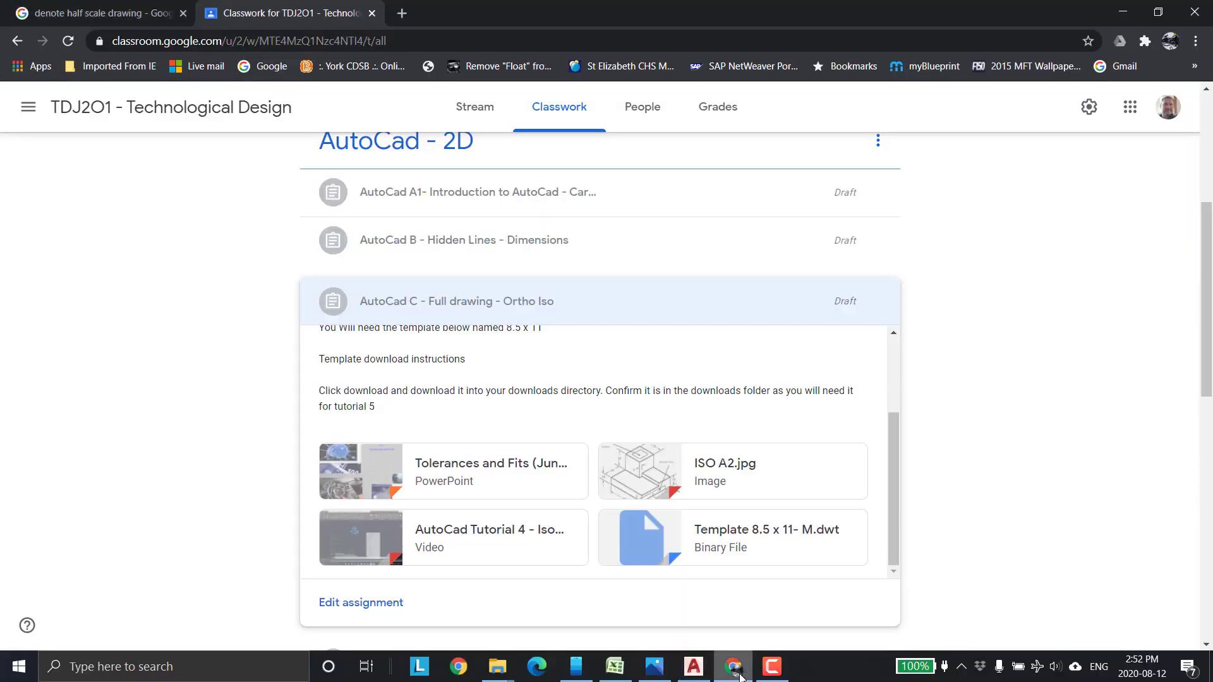
pyautogui.click(734, 669)
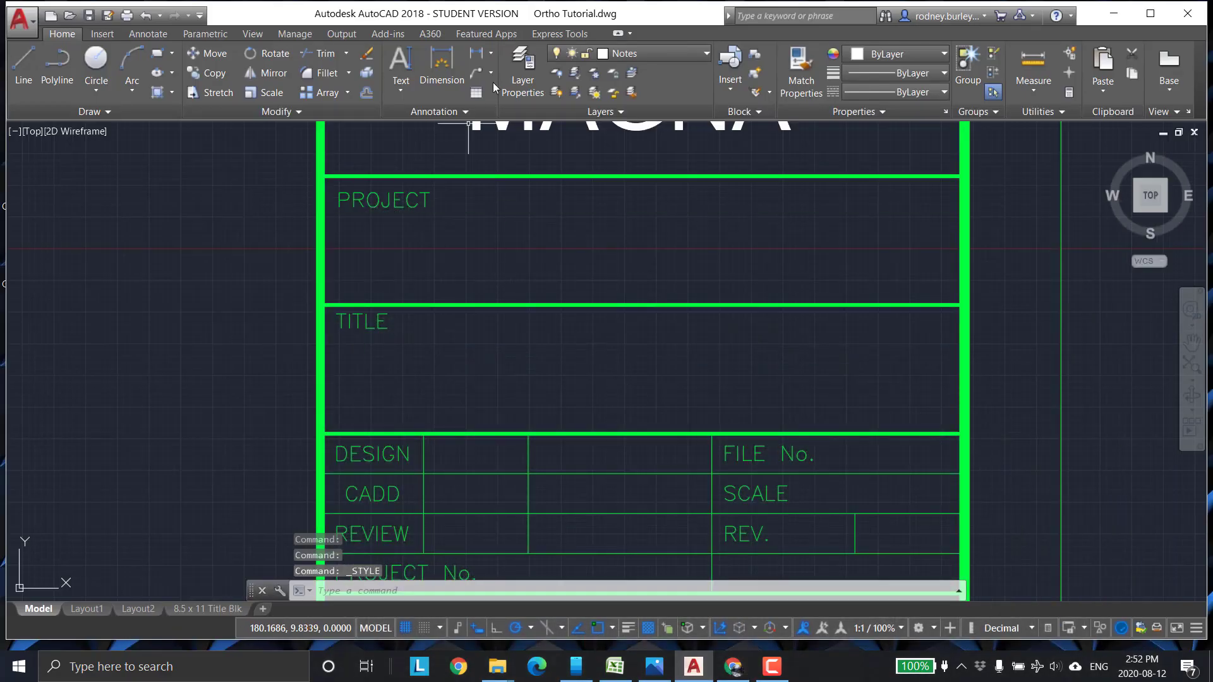
pyautogui.click(401, 62)
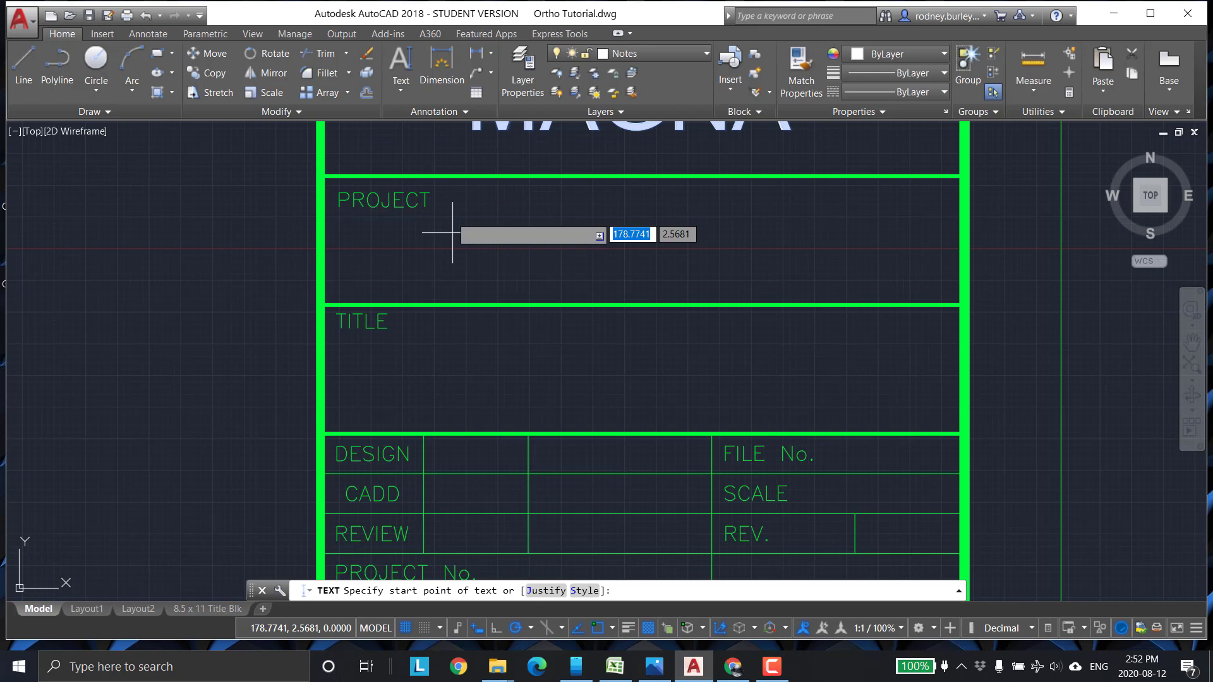
pyautogui.click(477, 265)
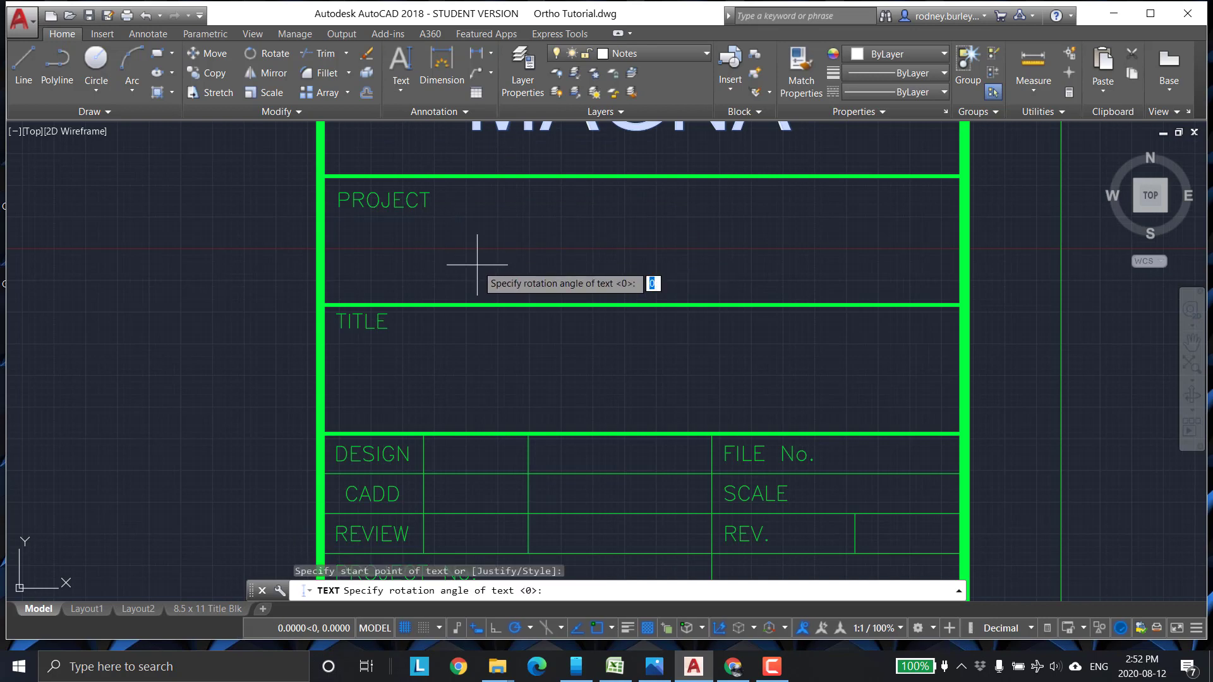
pyautogui.write('A')
pyautogui.press('BackSpace')
pyautogui.press('Return')
pyautogui.write('Auto')
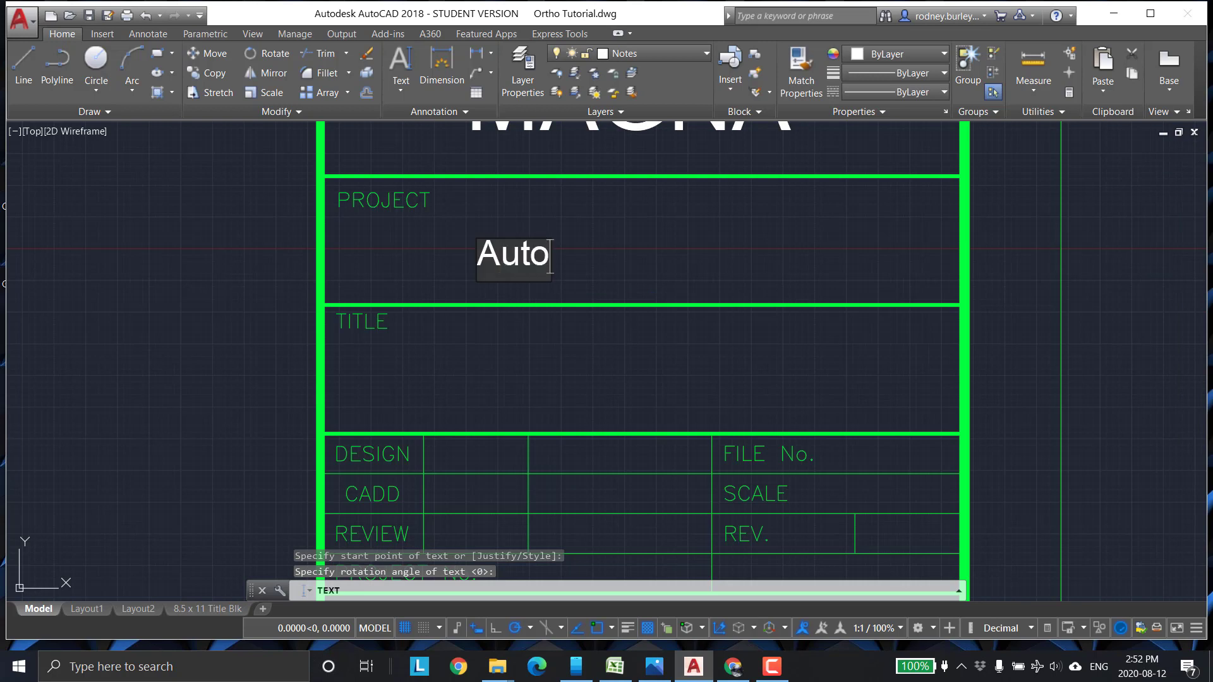
pyautogui.write('Cad')
pyautogui.press('BackSpace')
pyautogui.write('ad')
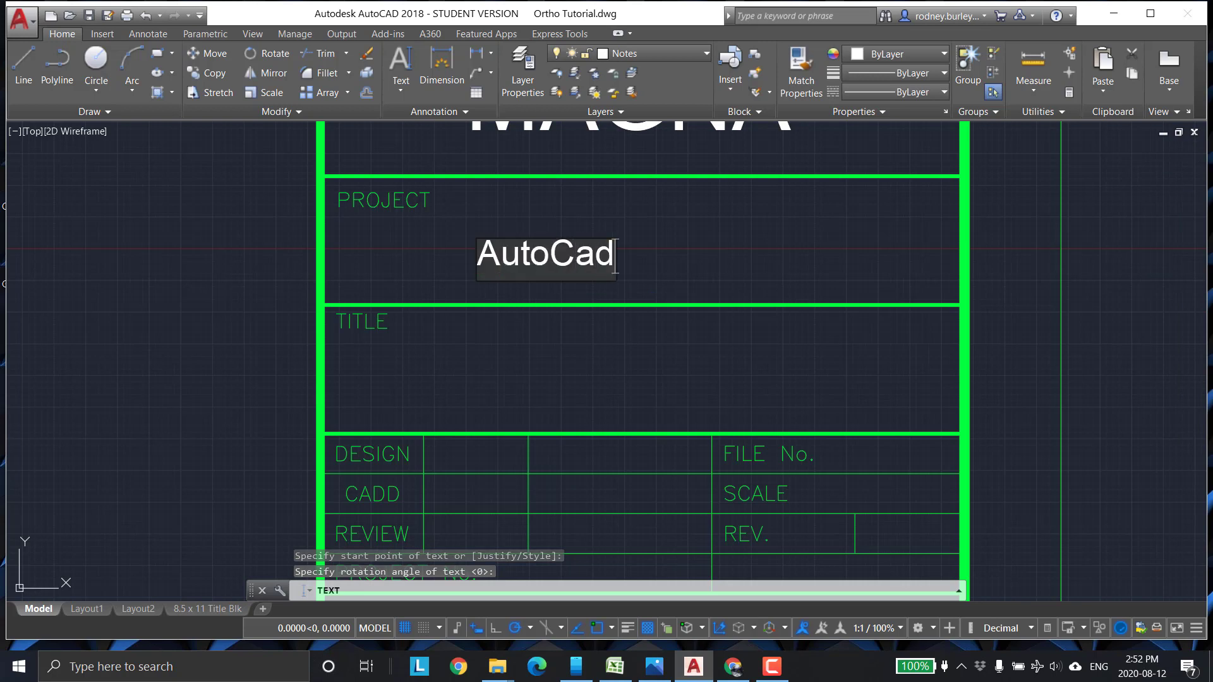
pyautogui.write(' C - Prog')
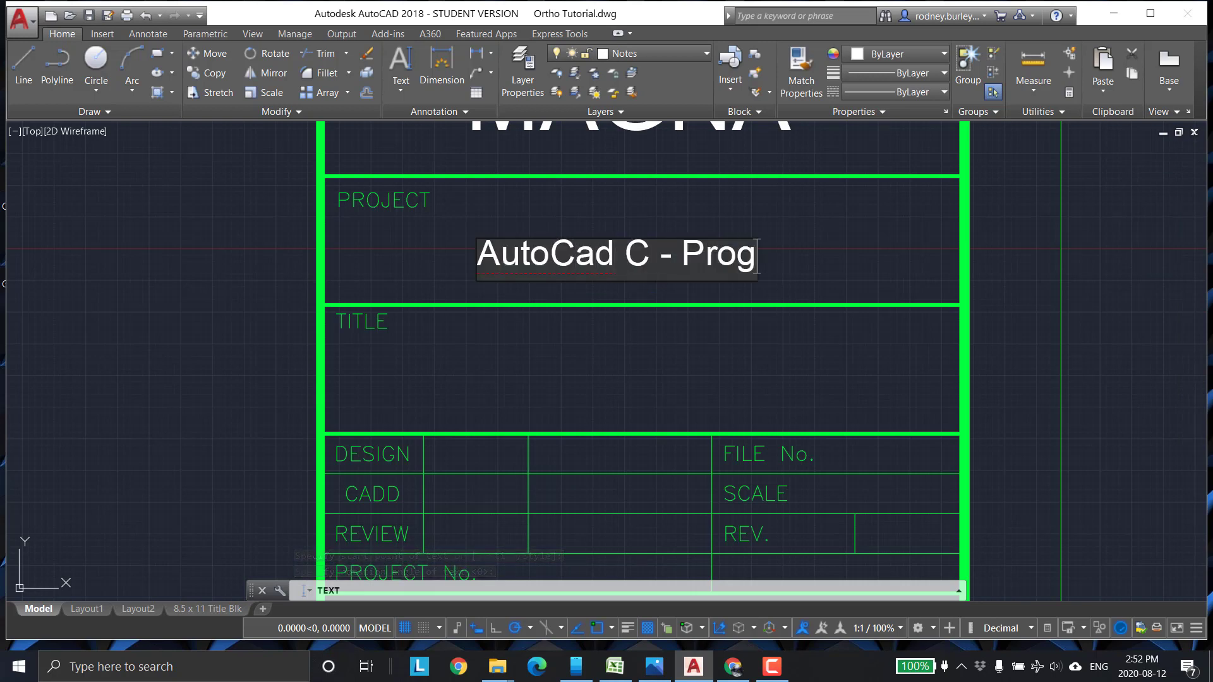
pyautogui.press('BackSpace')
pyautogui.write('jet')
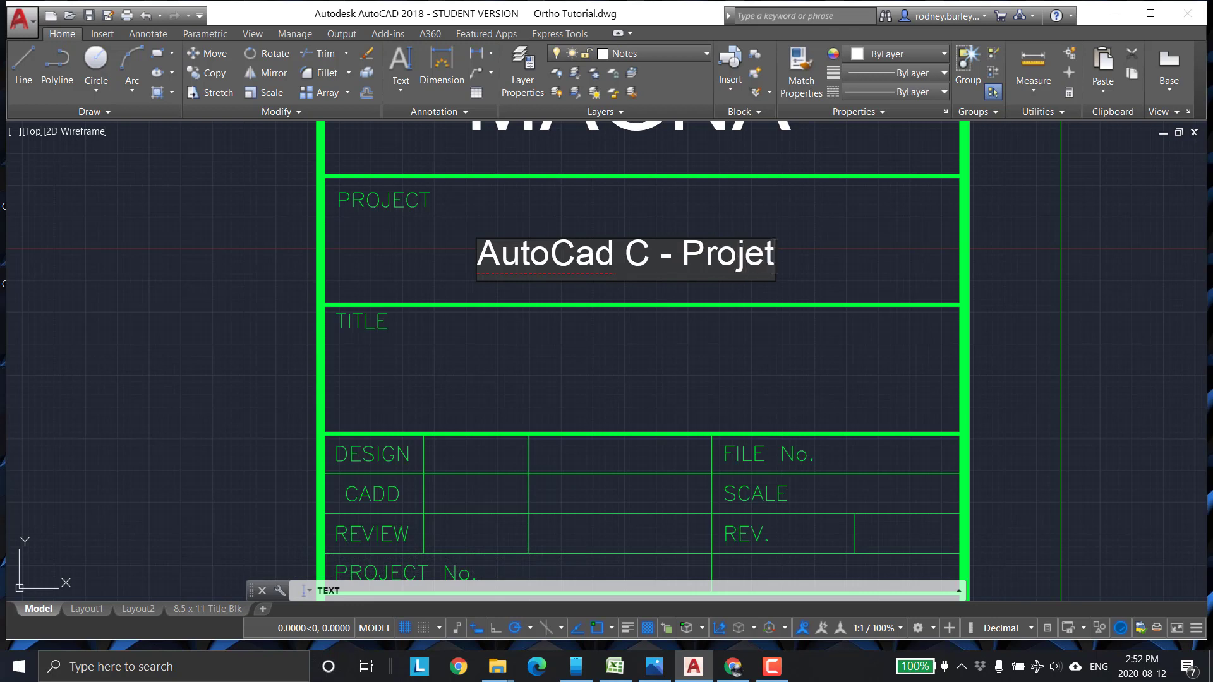
pyautogui.click(826, 232)
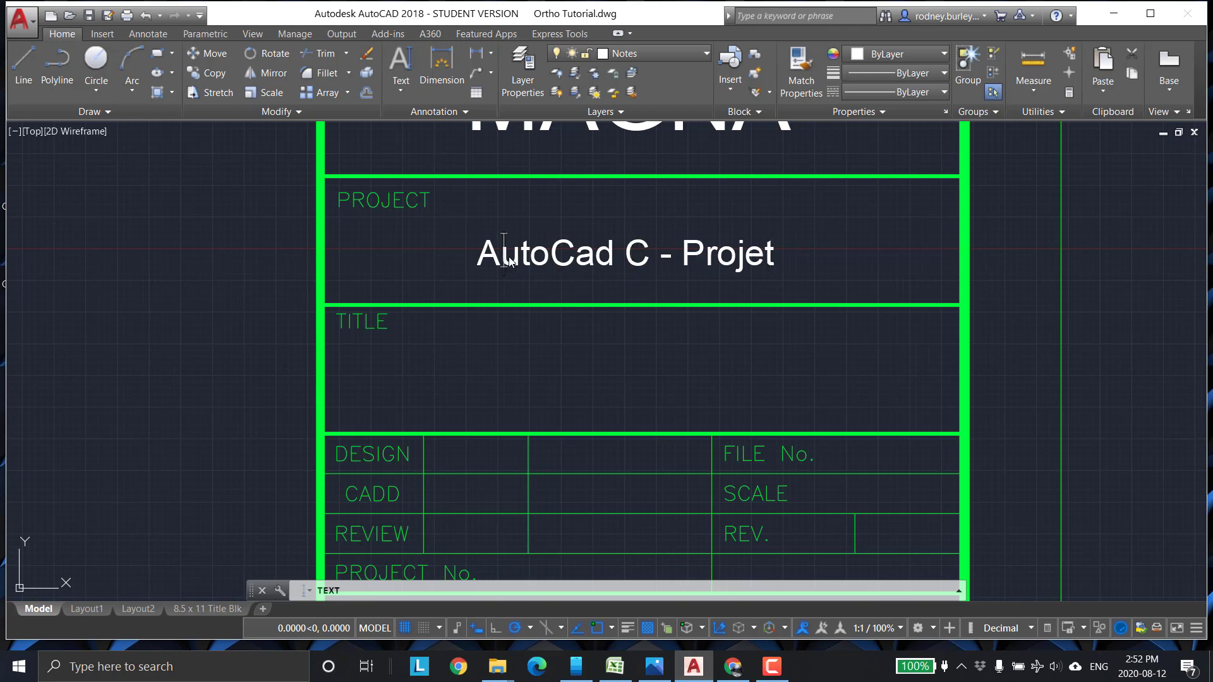
pyautogui.press('Escape')
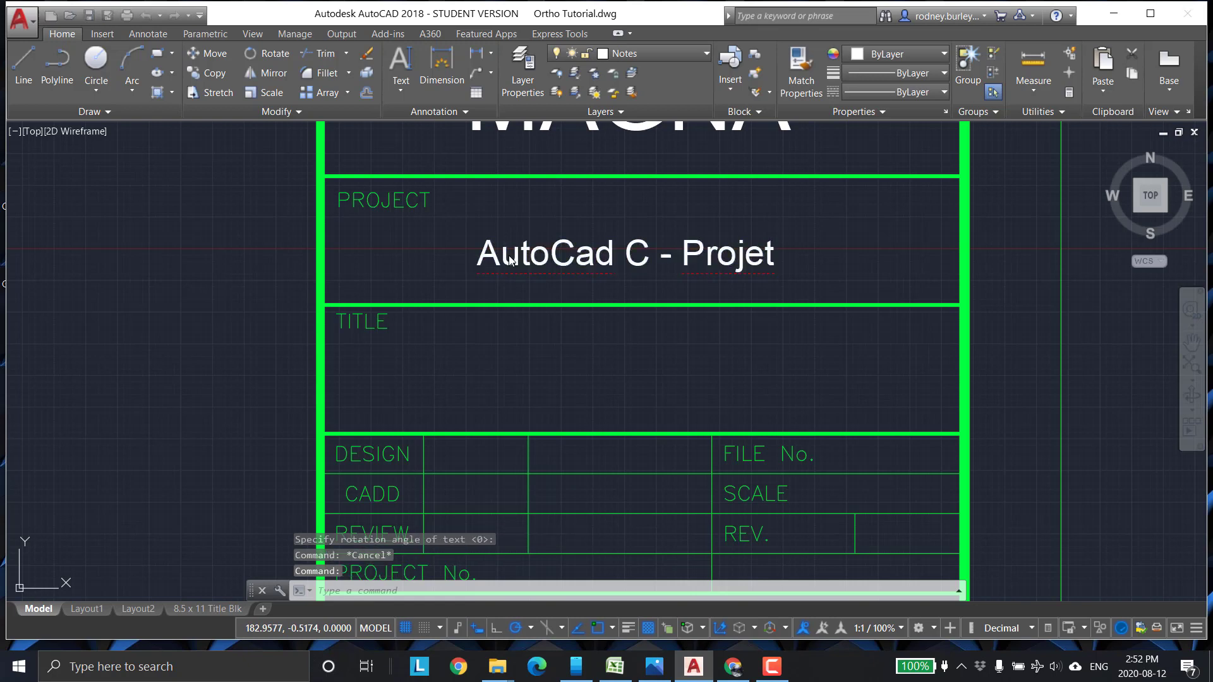
pyautogui.doubleClick(506, 255)
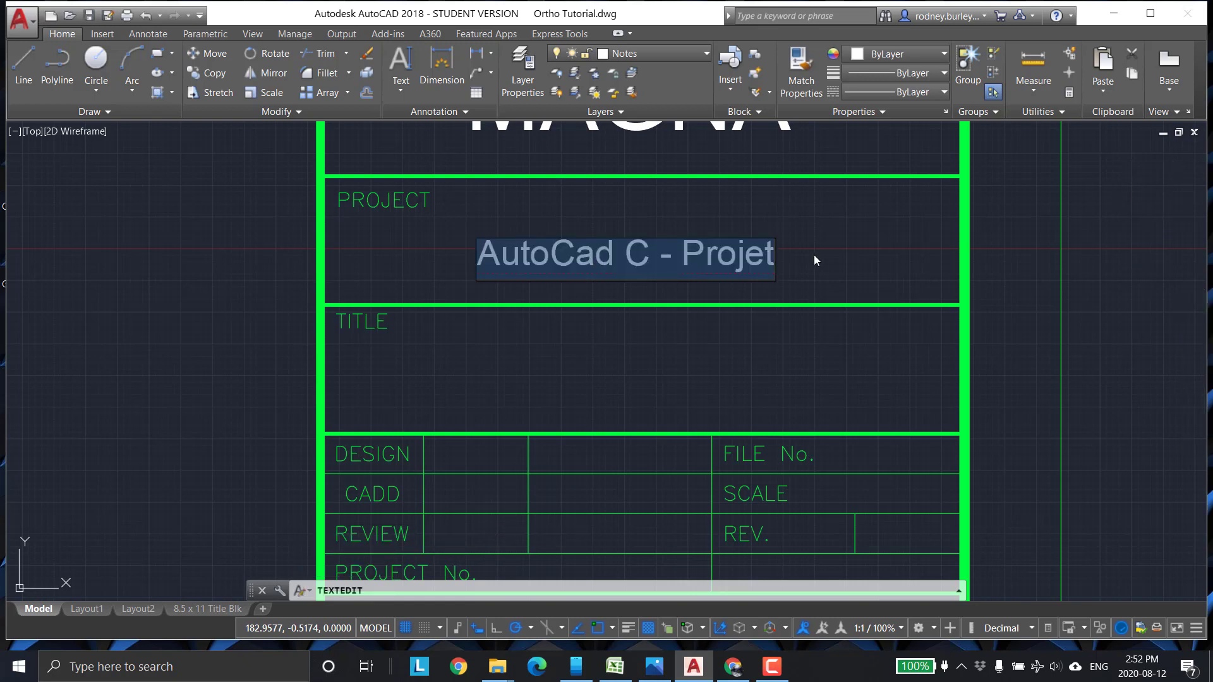
pyautogui.click(729, 287)
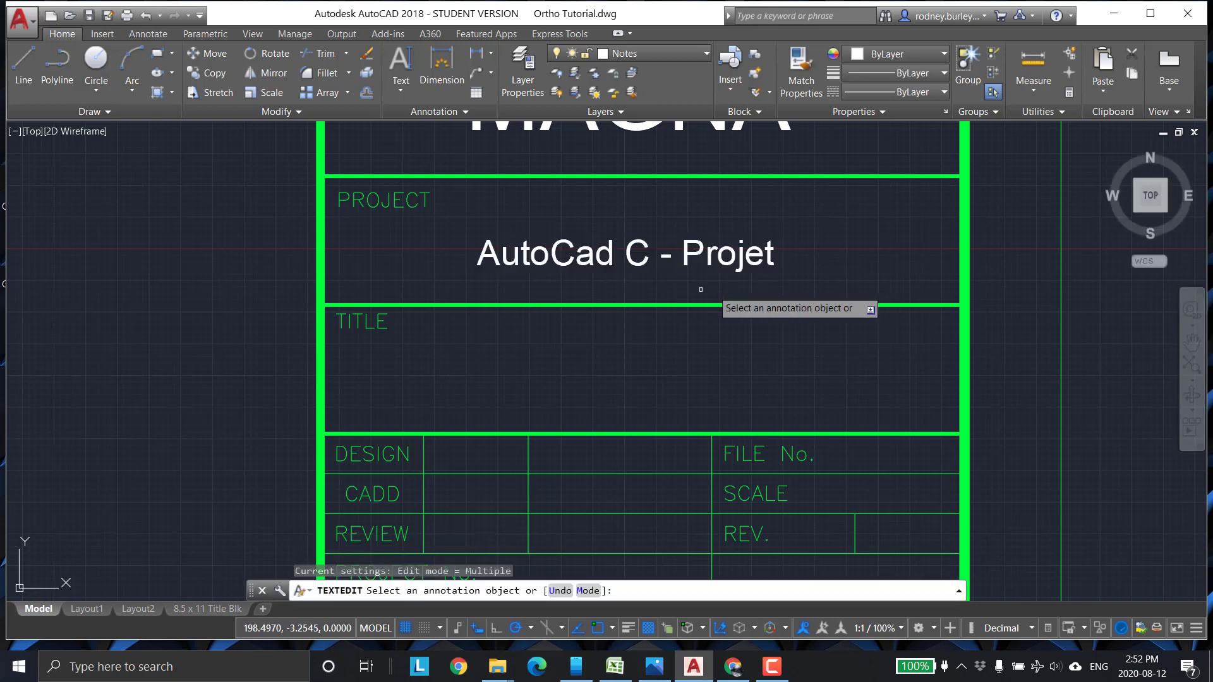
pyautogui.click(514, 264)
pyautogui.press('Return')
pyautogui.click(517, 263)
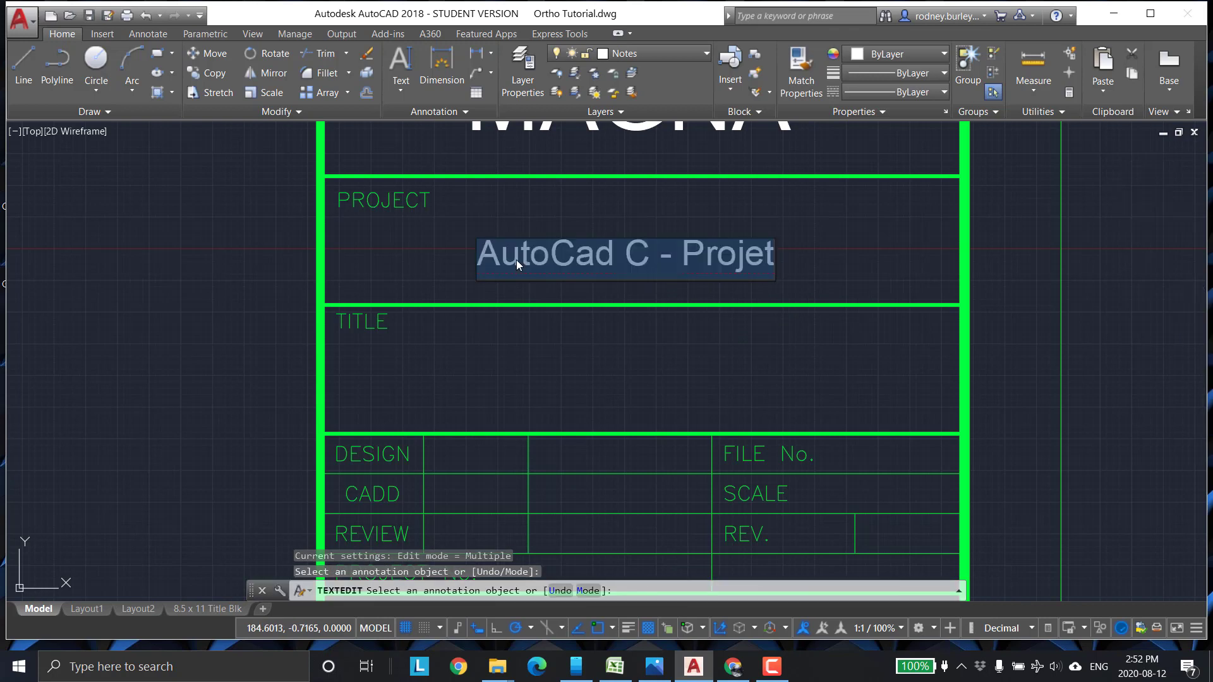
pyautogui.press('Return')
pyautogui.press('Escape')
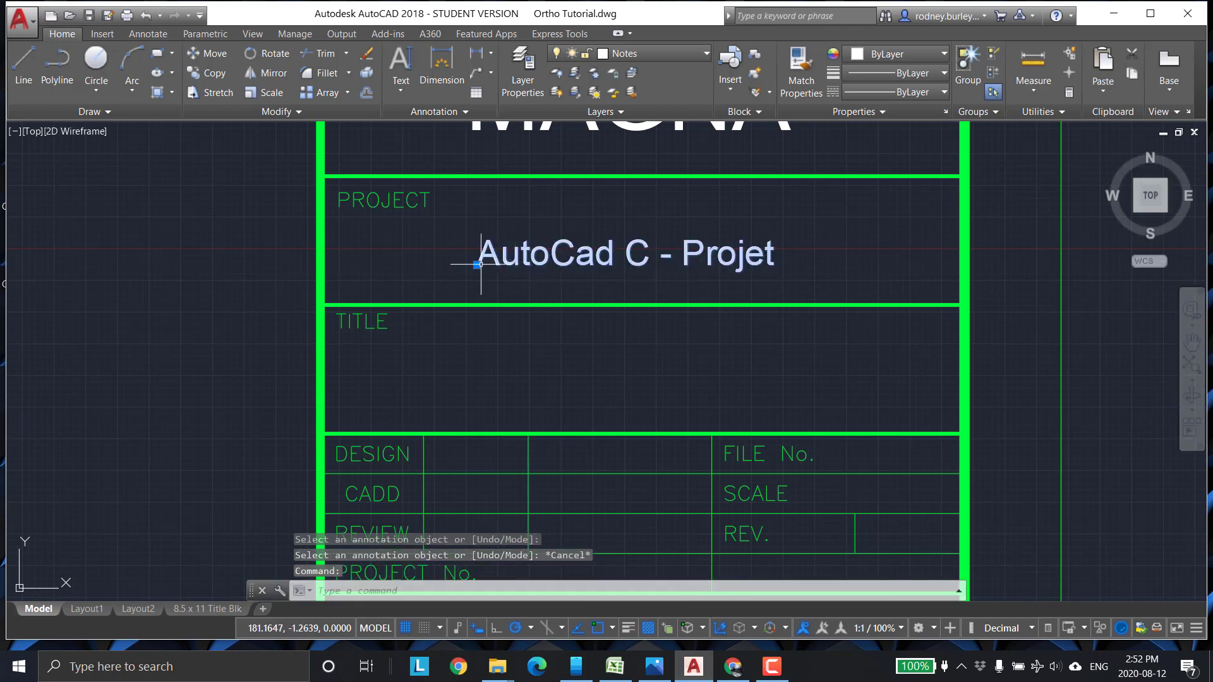
# Nudge the "AutoCad C - Projet" text slightly up and to the left within the PROJECT field
pyautogui.moveTo(479, 264)
pyautogui.mouseDown()
pyautogui.moveTo(459, 264)
pyautogui.moveTo(474, 257)
pyautogui.mouseUp()
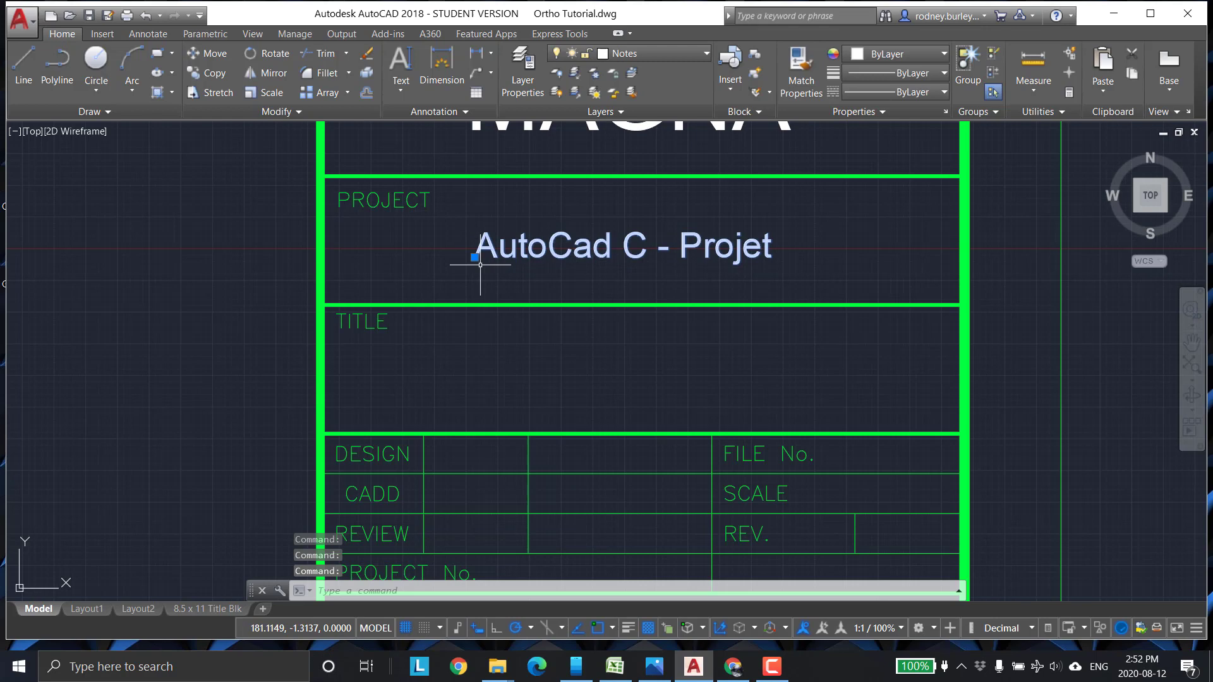
pyautogui.press('Escape')
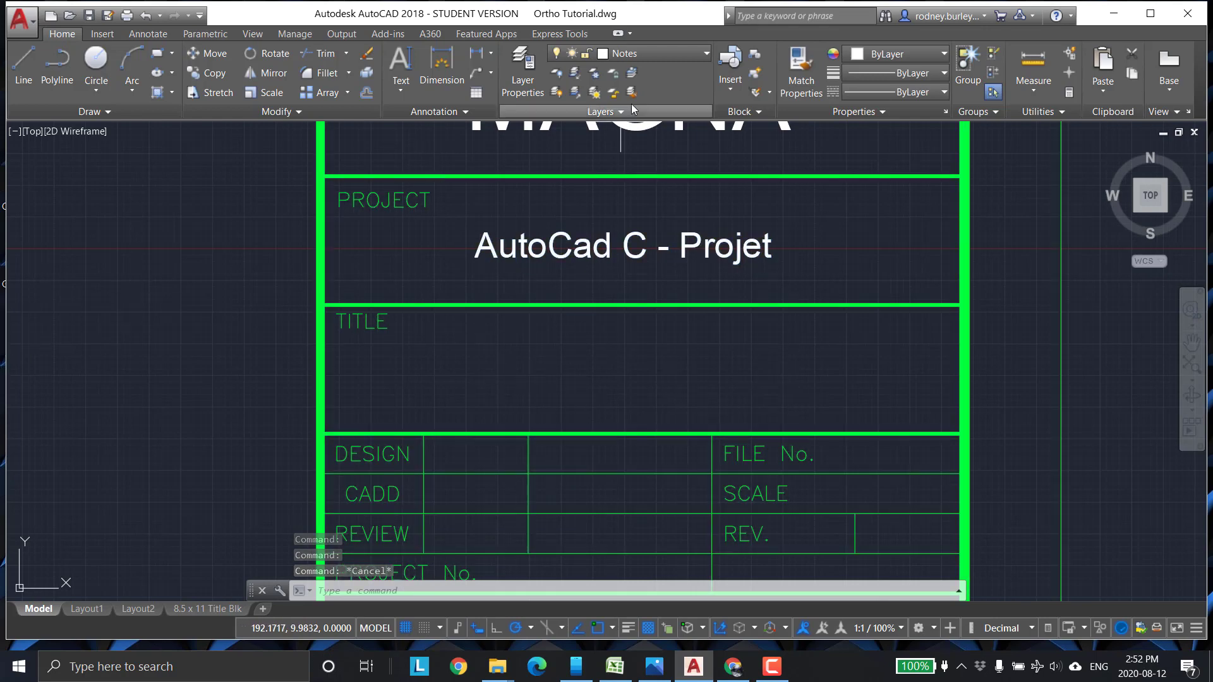
# Place the single-line text "Widget" at a rotation of 0 in the title block's TITLE field
pyautogui.click(402, 58)
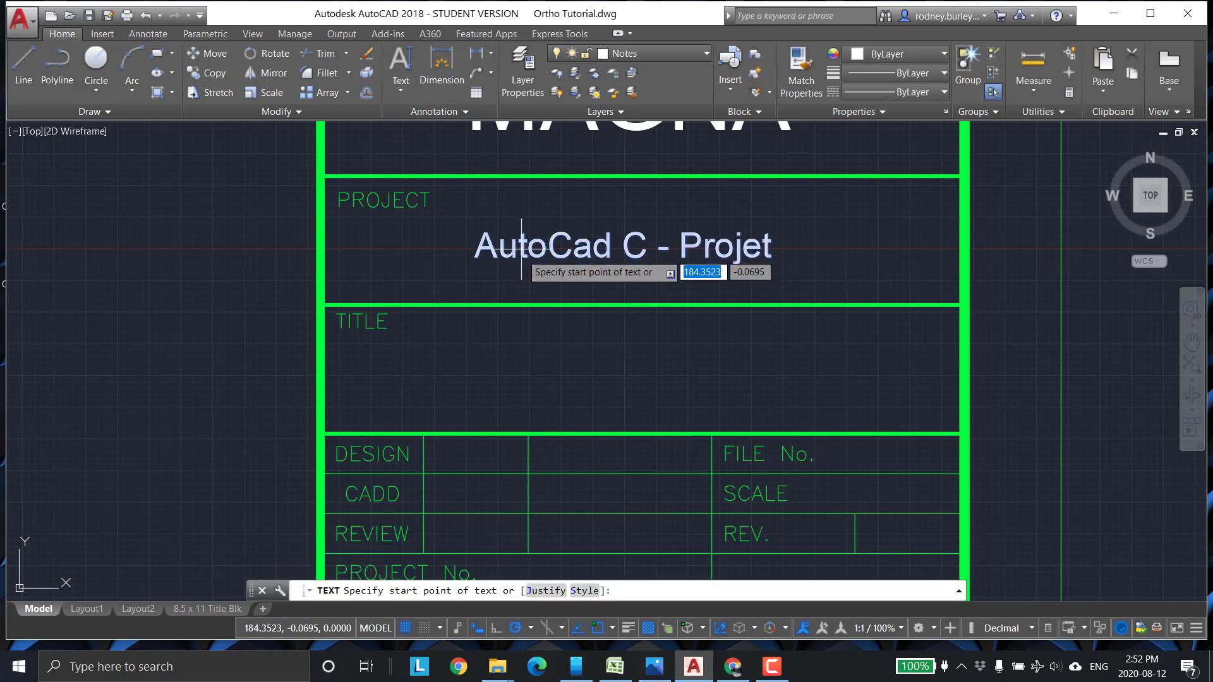
pyautogui.click(487, 381)
pyautogui.press('Return')
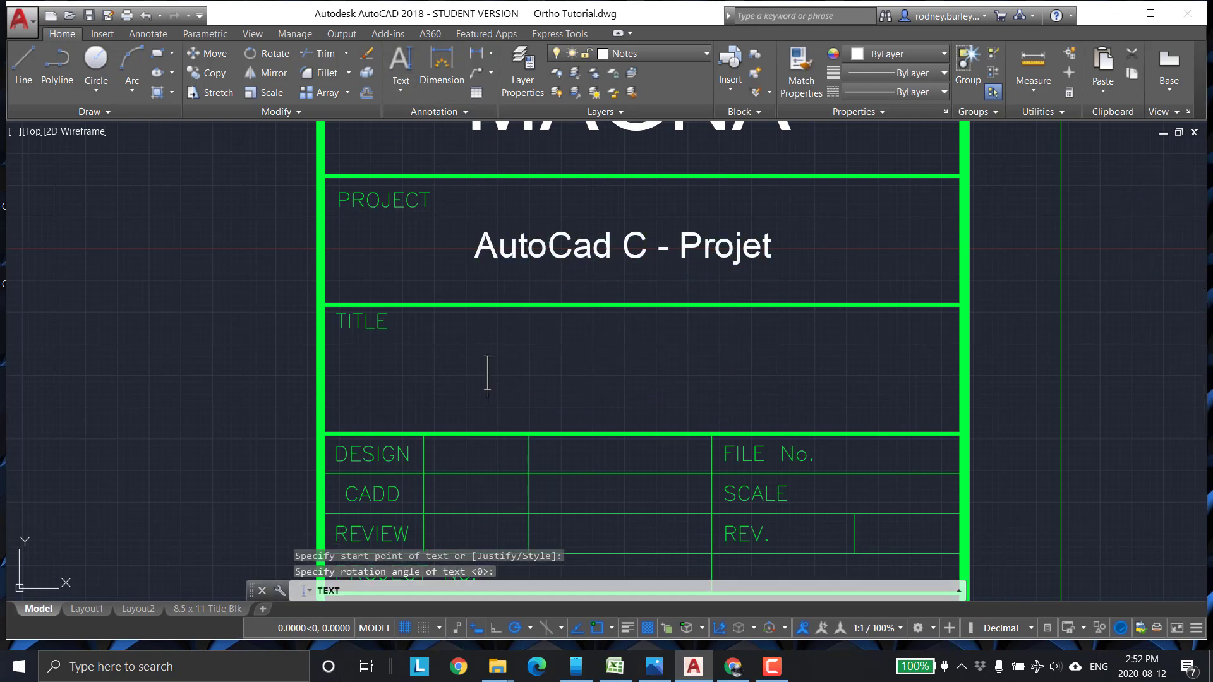
pyautogui.write('Whi')
pyautogui.press('BackSpace')
pyautogui.press('BackSpace')
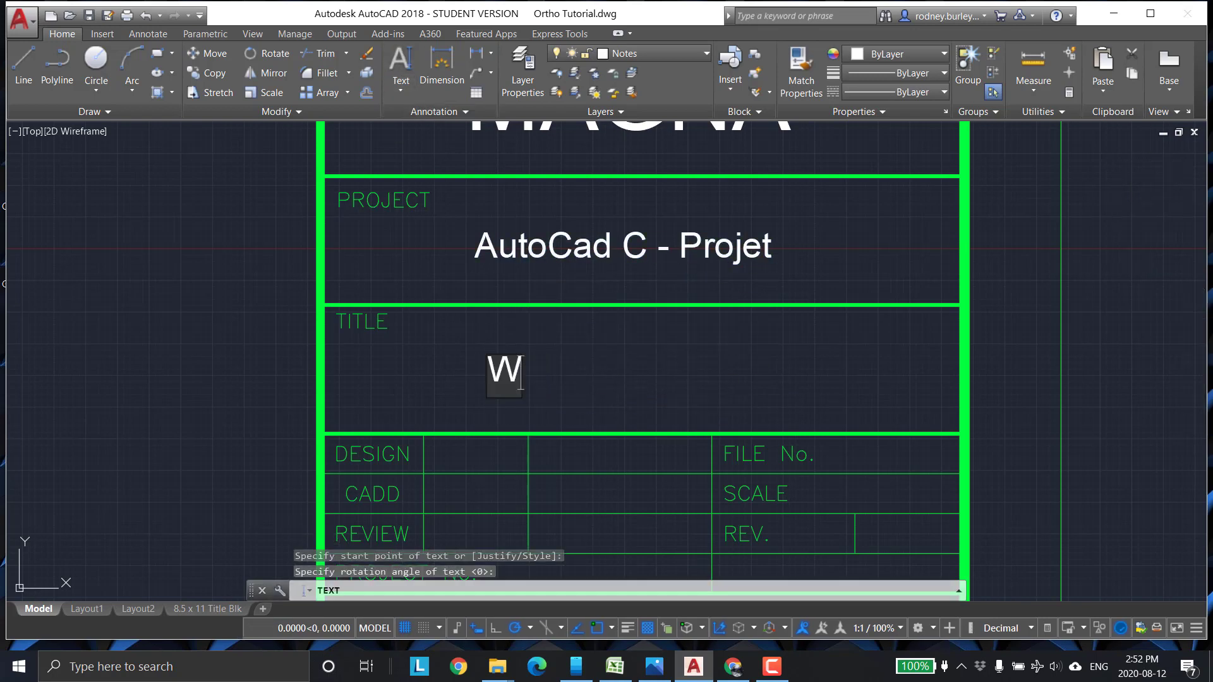
pyautogui.write('idget')
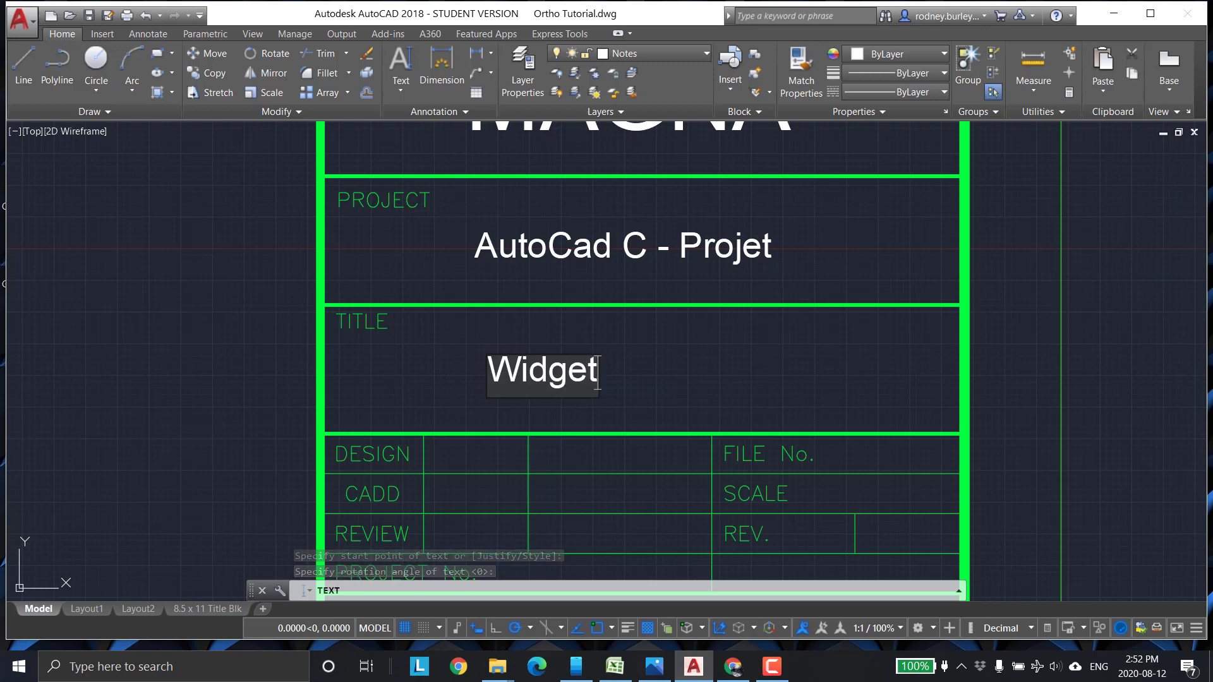
pyautogui.press('Return')
pyautogui.press('Return')
# Examine the filled title block and its design, CADD, review, file number, scale and revision fields
pyautogui.scroll(-3, 771, 388)
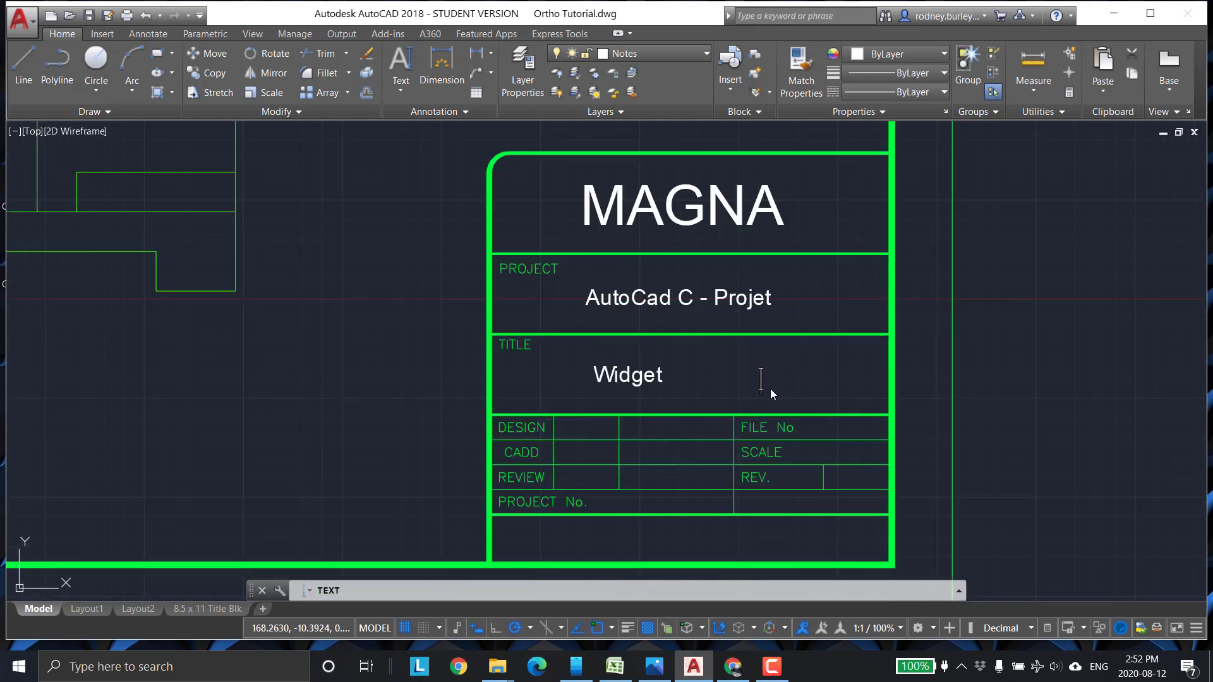
pyautogui.scroll(3, 760, 428)
pyautogui.scroll(-2, 683, 387)
pyautogui.scroll(2, 563, 357)
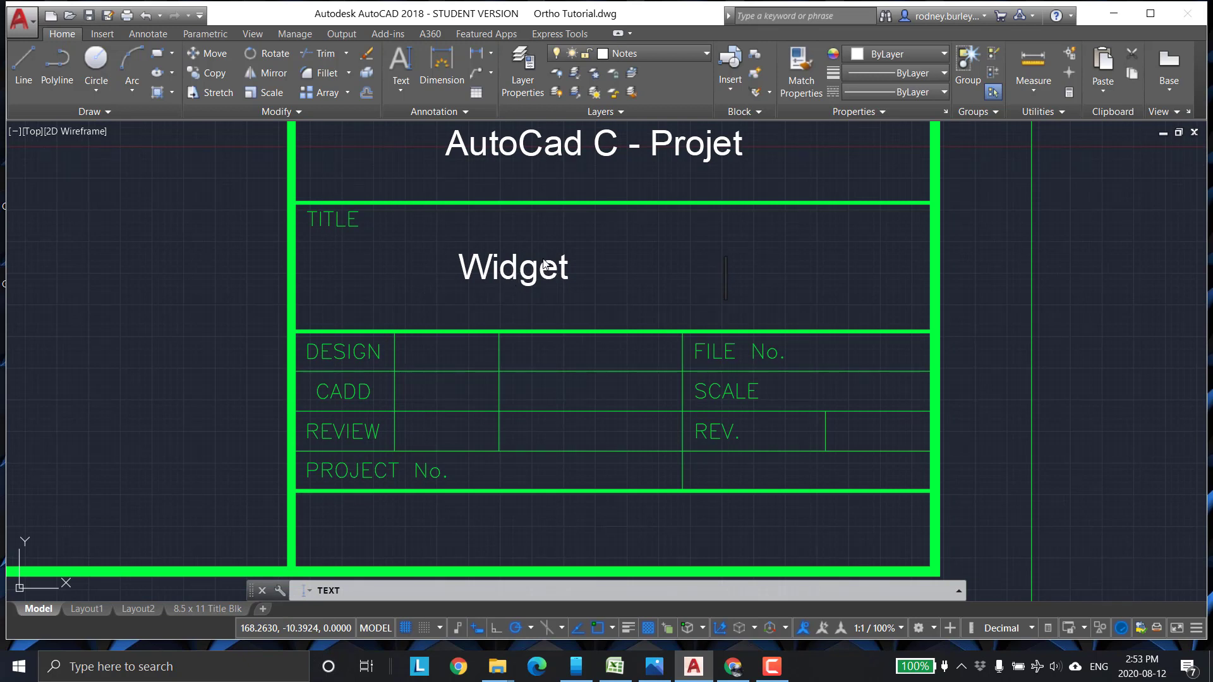
pyautogui.scroll(-2, 559, 278)
pyautogui.scroll(-2, 632, 195)
pyautogui.scroll(2, 628, 253)
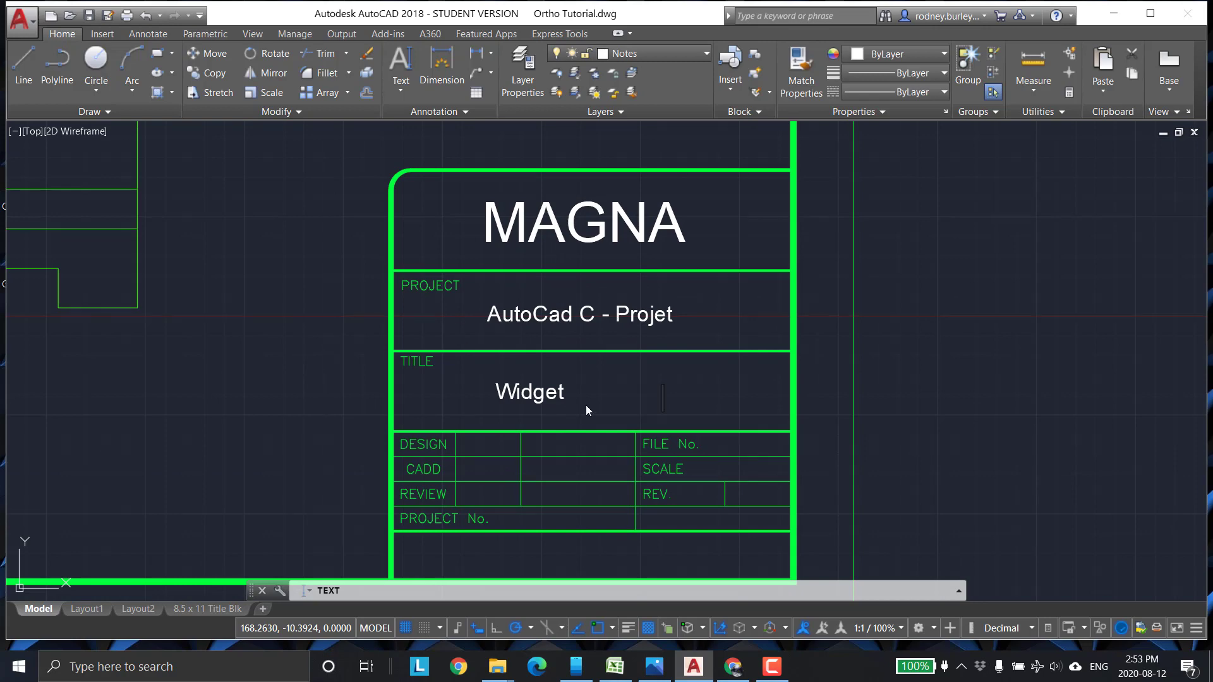
pyautogui.scroll(-2, 591, 392)
pyautogui.scroll(2, 588, 404)
pyautogui.moveTo(570, 403); pyautogui.dragTo(572, 347, button='middle')
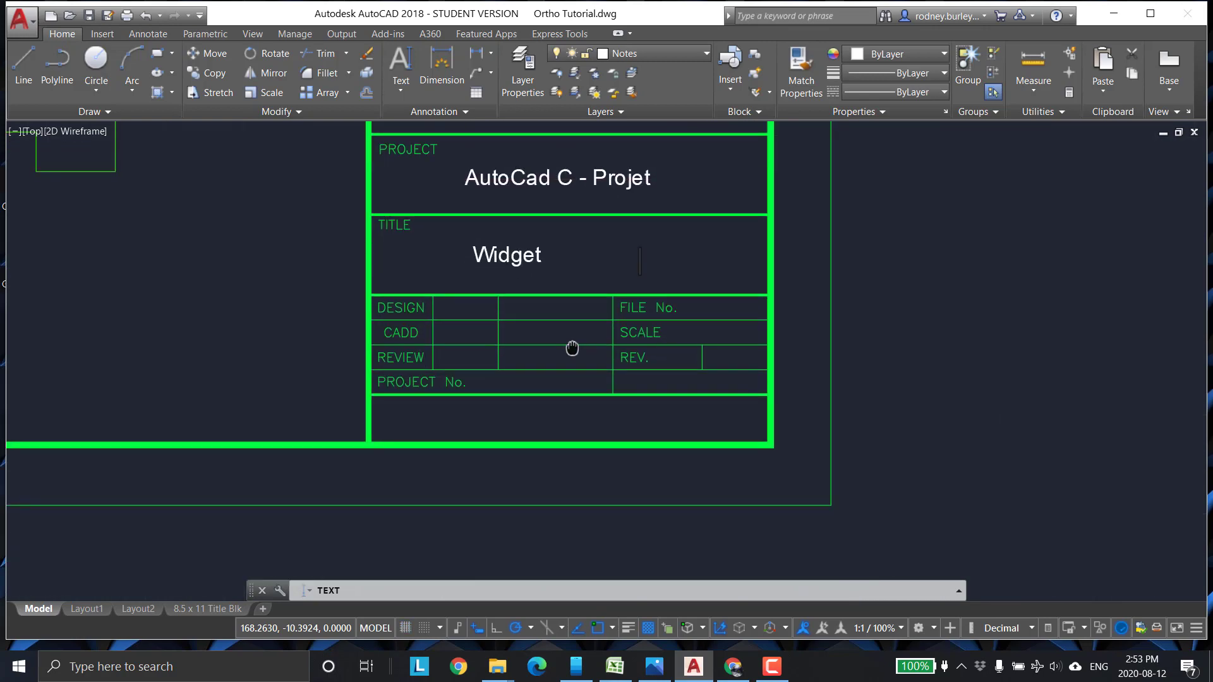
# Set the Standard text style's height to 1 and apply the change
pyautogui.scroll(2, 552, 347)
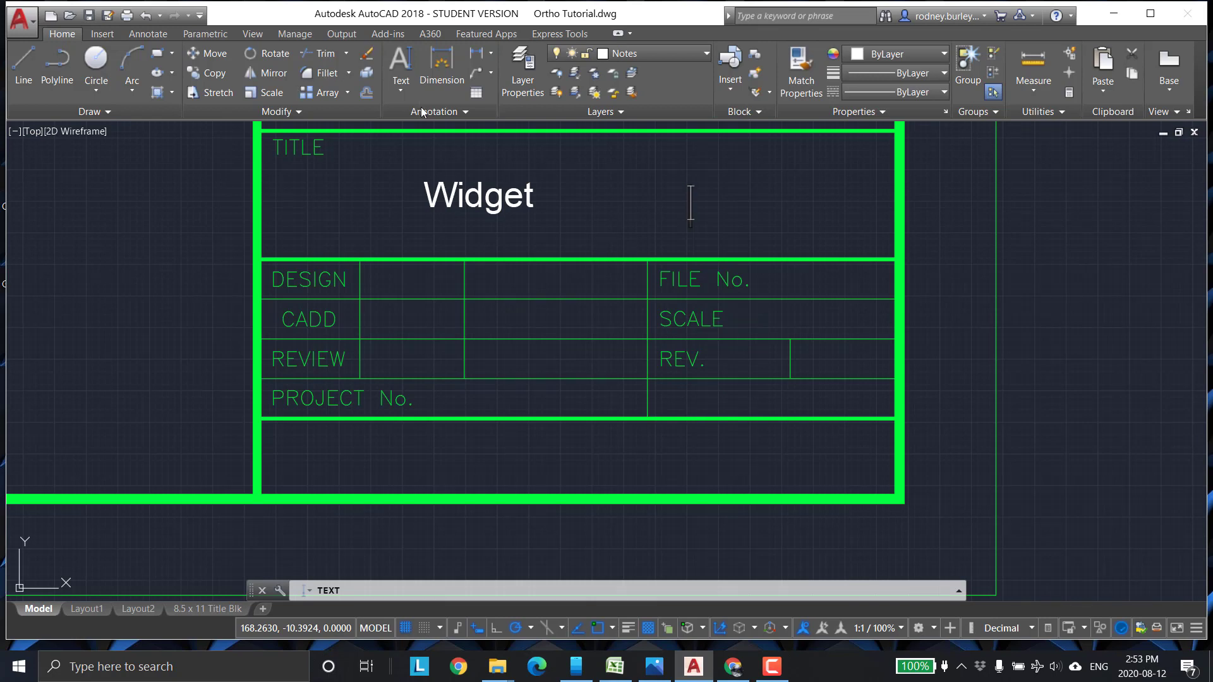
pyautogui.press('Escape')
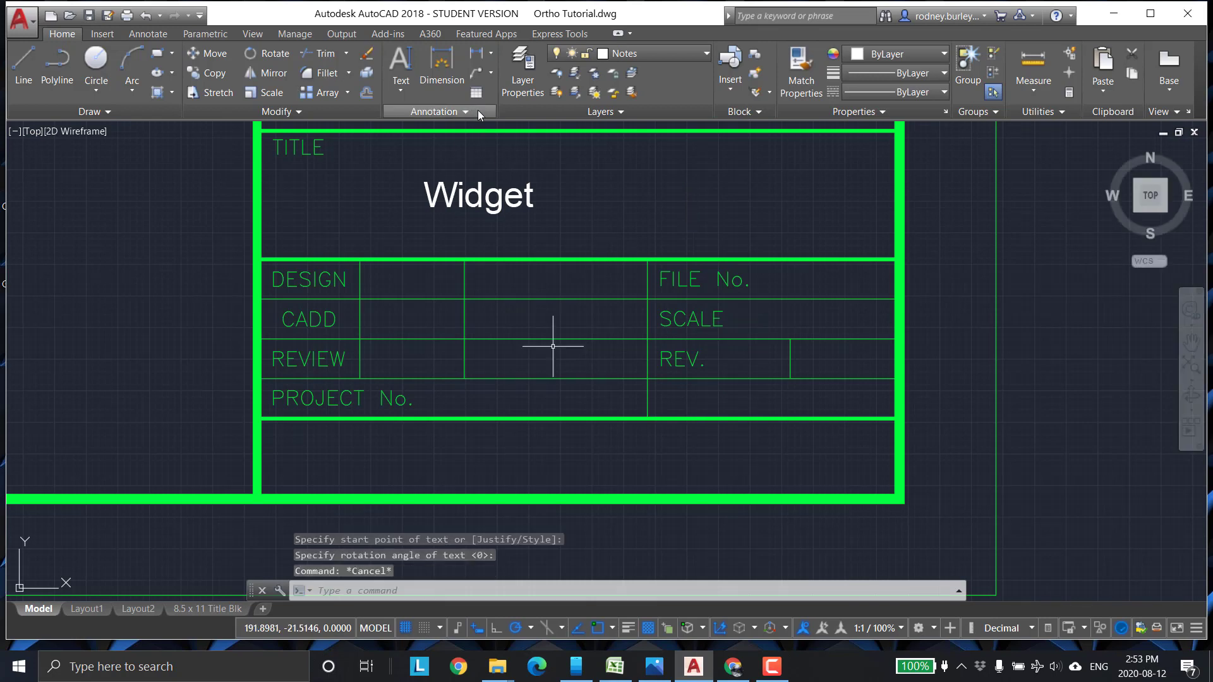
pyautogui.click(468, 108)
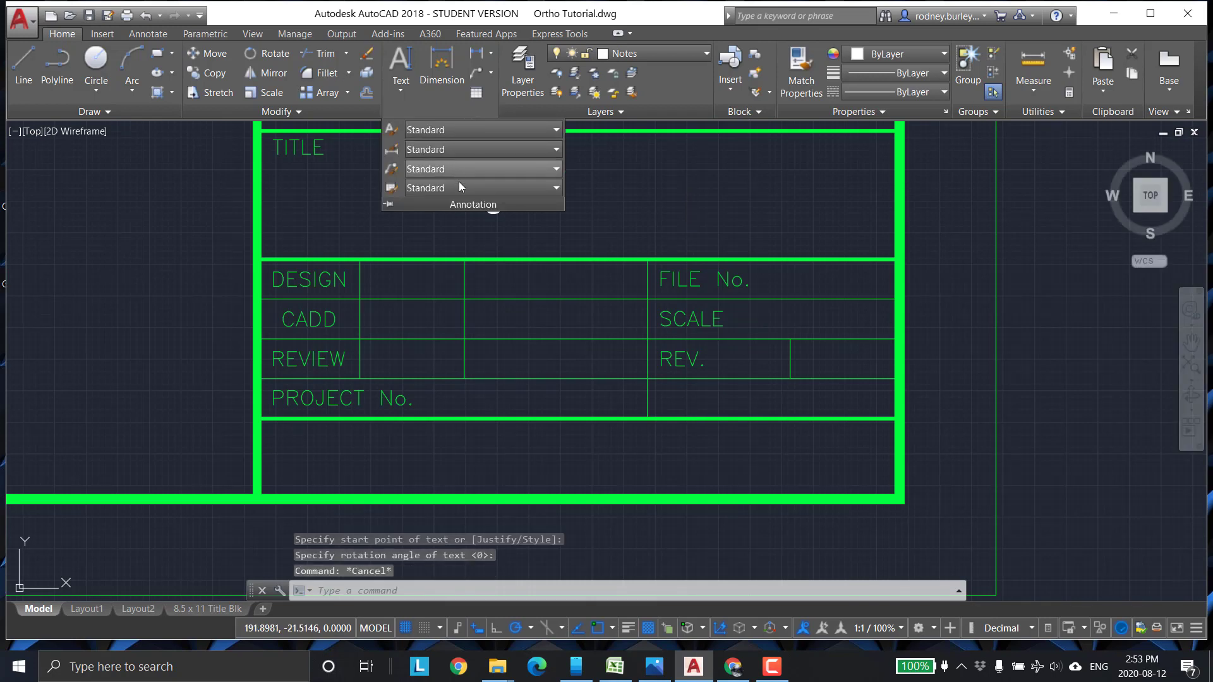
pyautogui.click(431, 130)
pyautogui.click(430, 321)
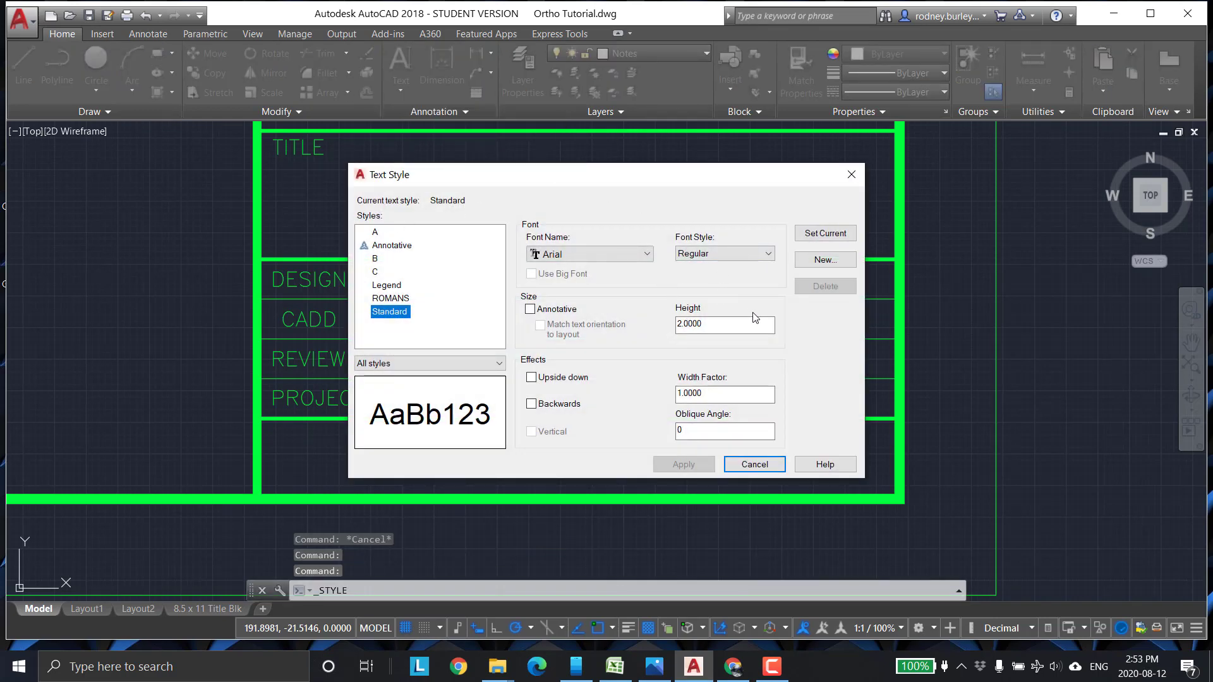
pyautogui.doubleClick(756, 323)
pyautogui.write('1')
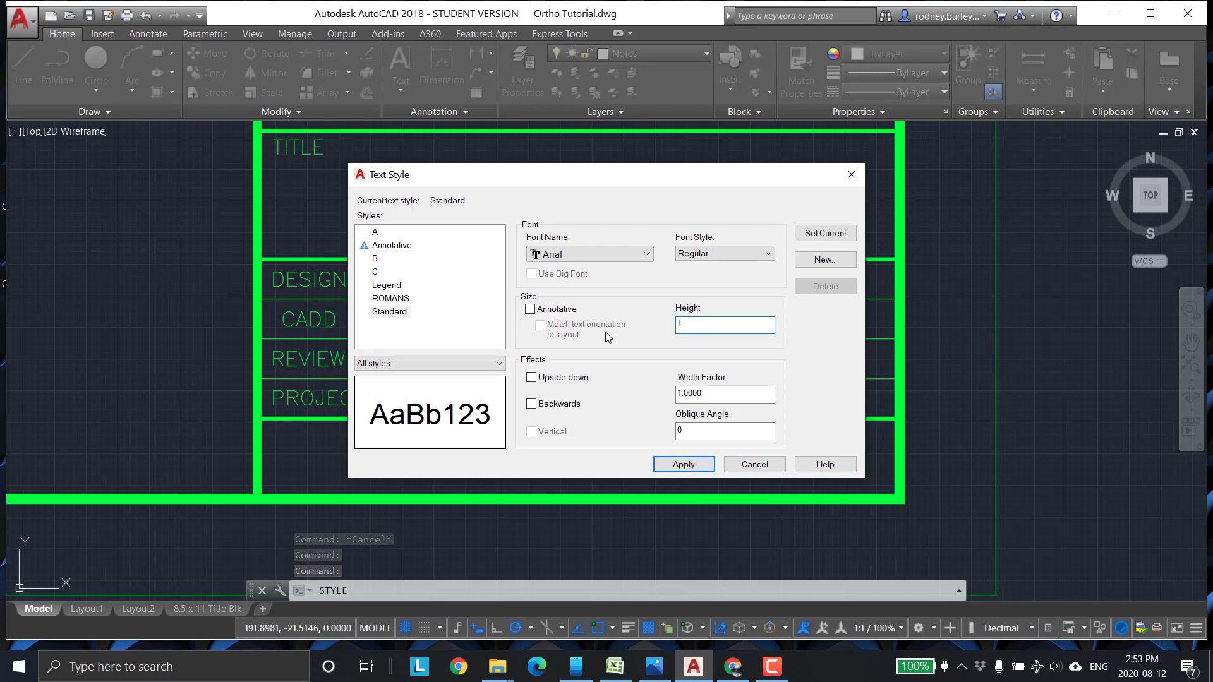
pyautogui.click(684, 464)
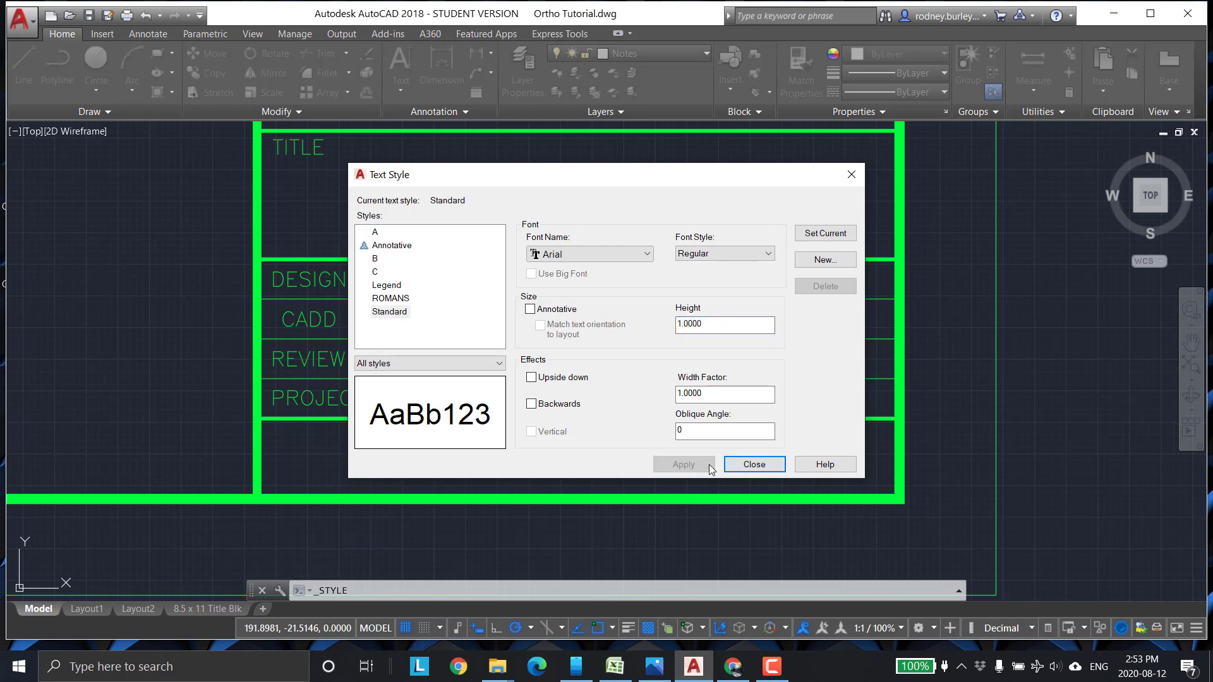
pyautogui.click(753, 464)
# Place the designer's initials as single-line text at a rotation of 0 in the title block's DESIGN field
pyautogui.scroll(2, 447, 319)
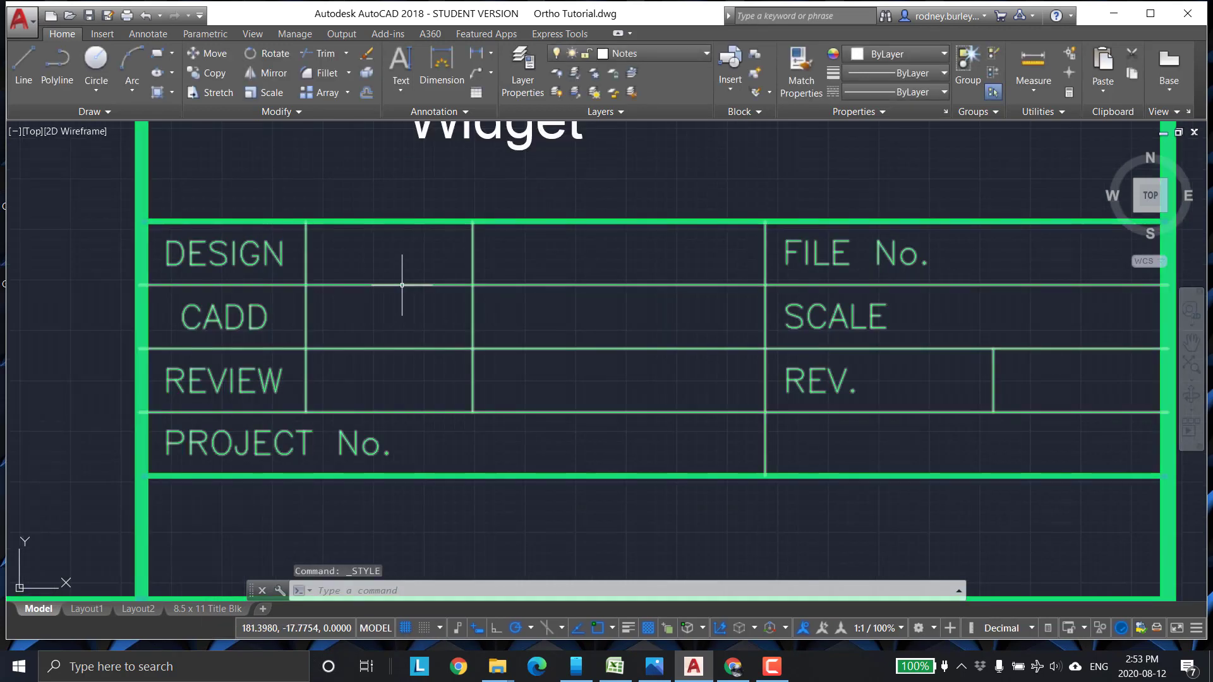
pyautogui.moveTo(406, 285)
pyautogui.mouseDown(button='middle')
pyautogui.moveTo(412, 249)
pyautogui.moveTo(400, 260)
pyautogui.mouseUp(button='middle')
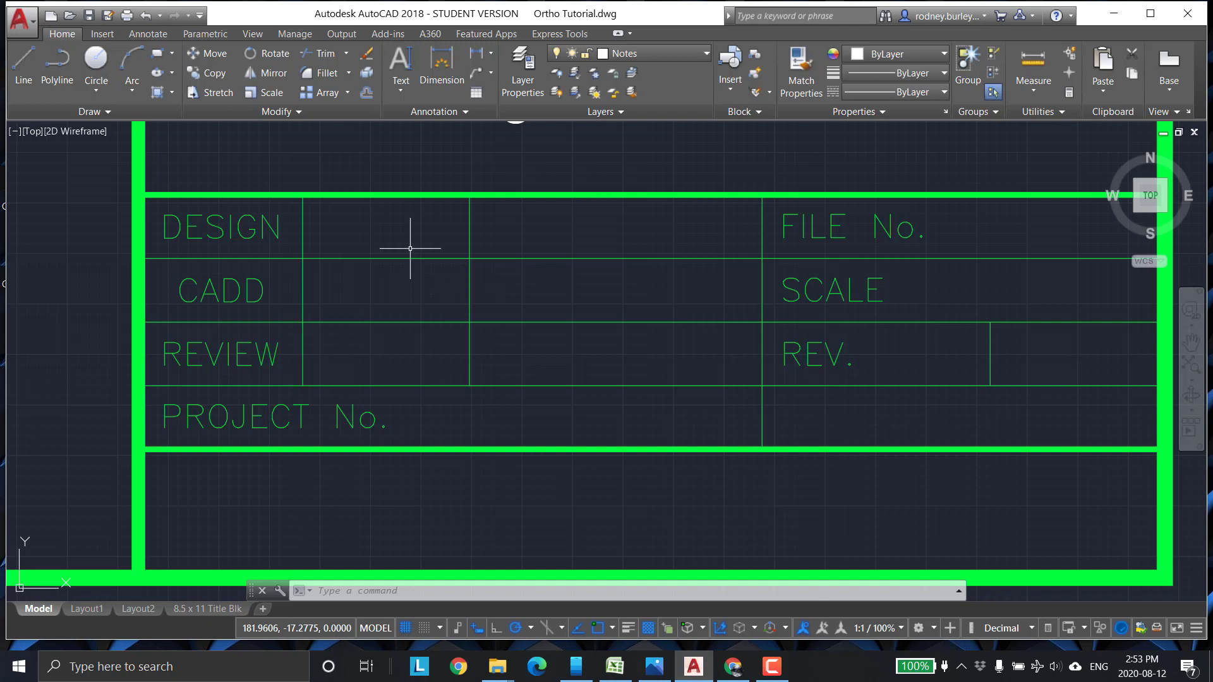
pyautogui.click(401, 63)
pyautogui.click(336, 242)
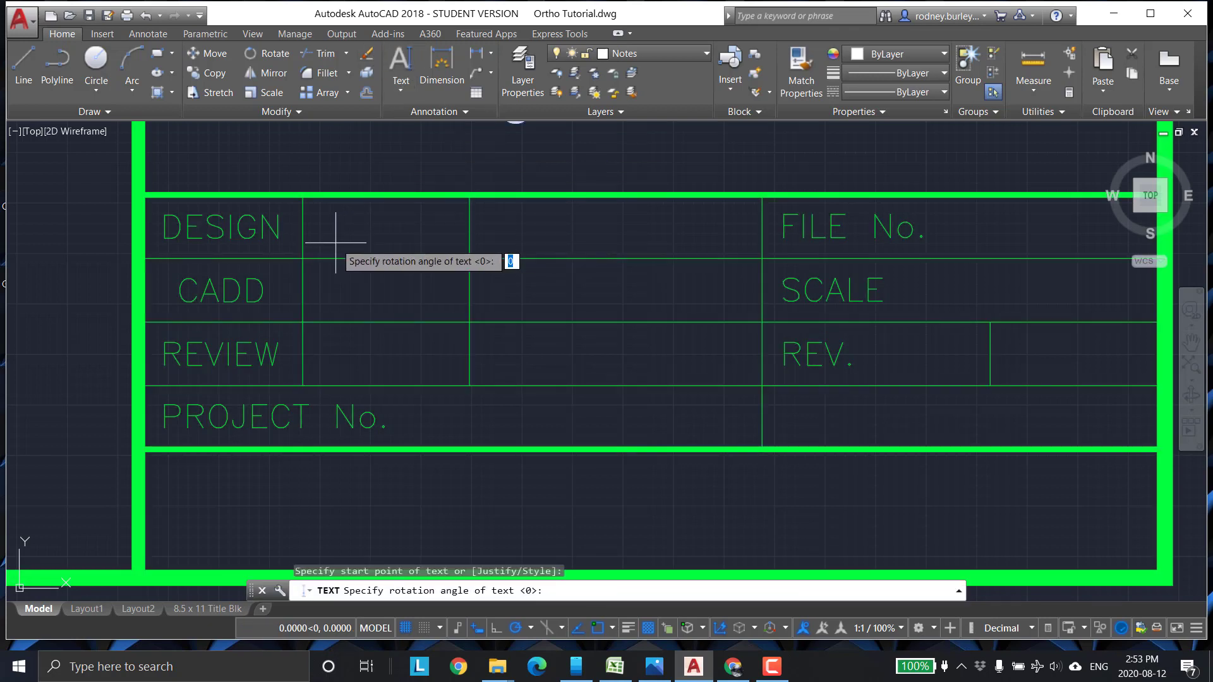
pyautogui.press('Return')
pyautogui.write('RHD')
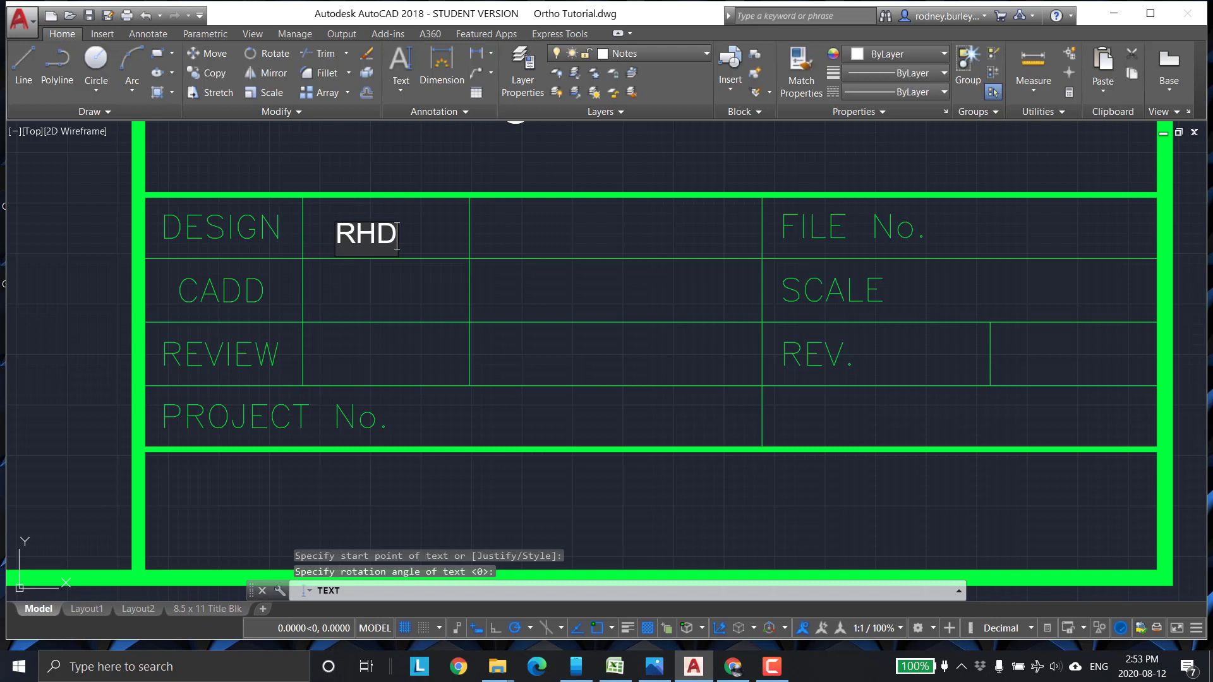
pyautogui.press('BackSpace')
pyautogui.write('B')
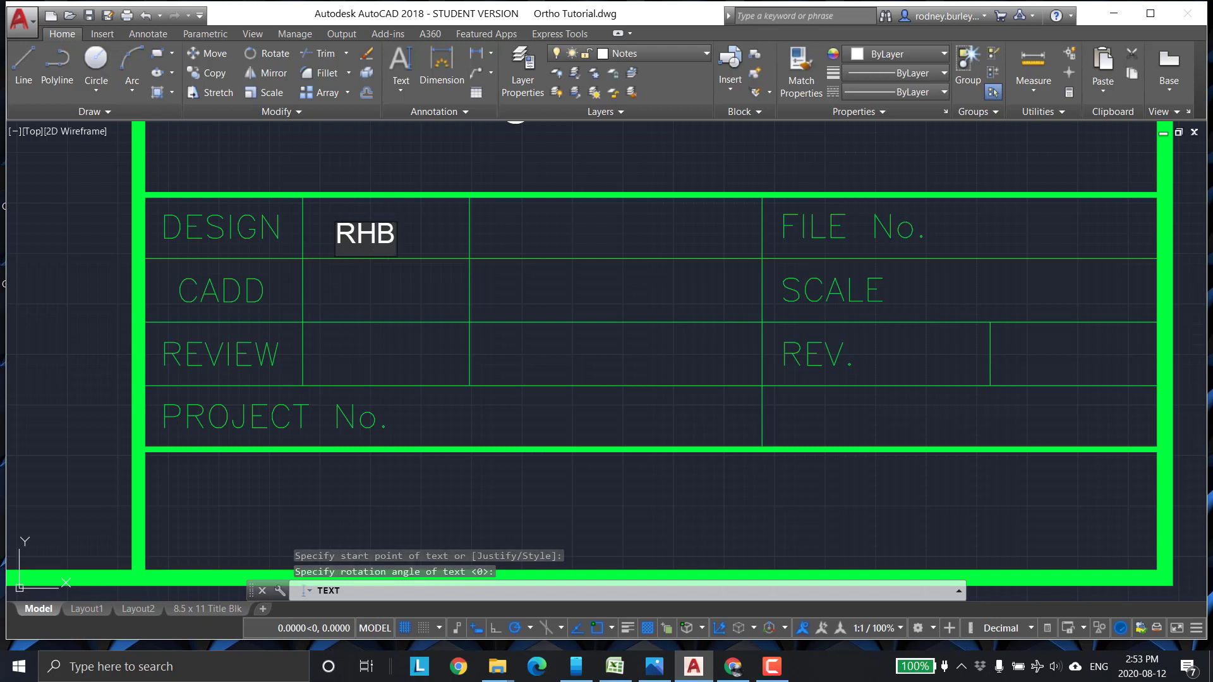
pyautogui.click(606, 241)
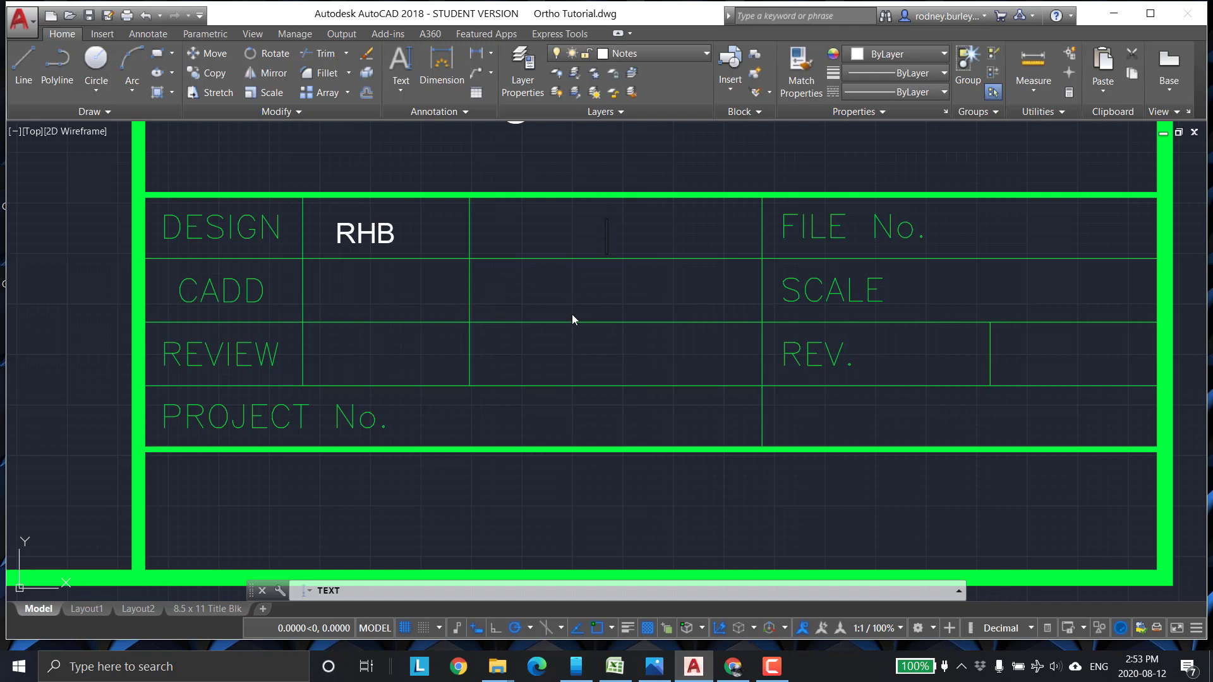
pyautogui.press('Escape')
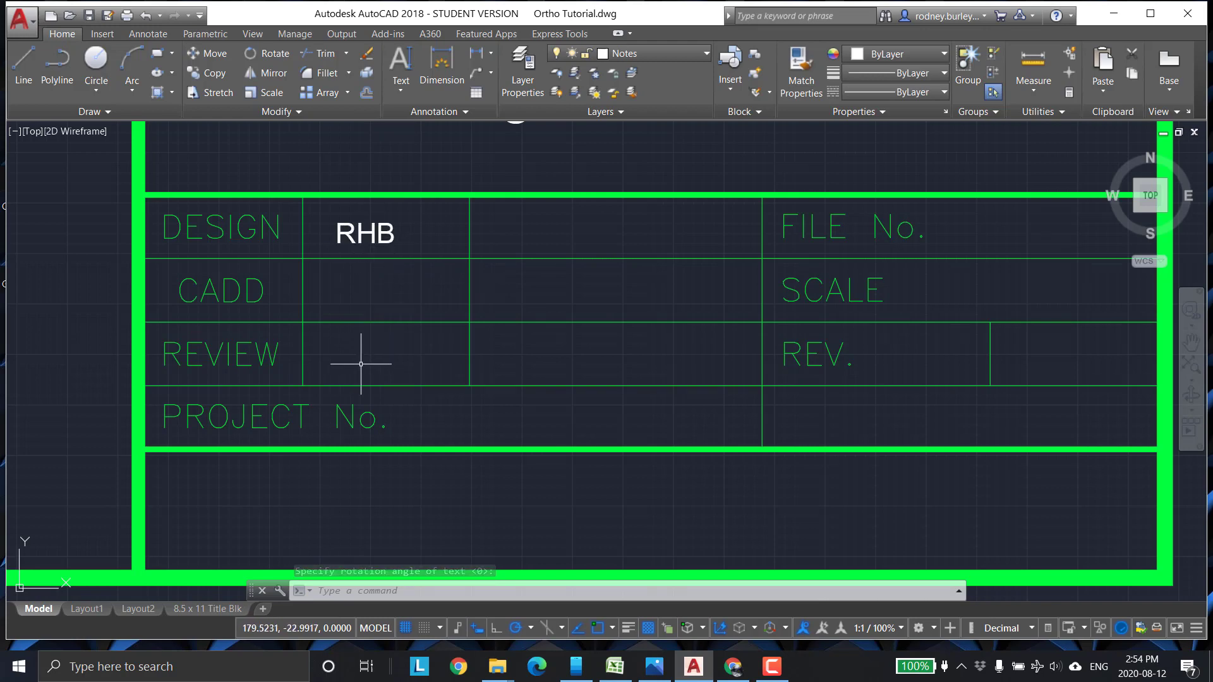
pyautogui.click(400, 63)
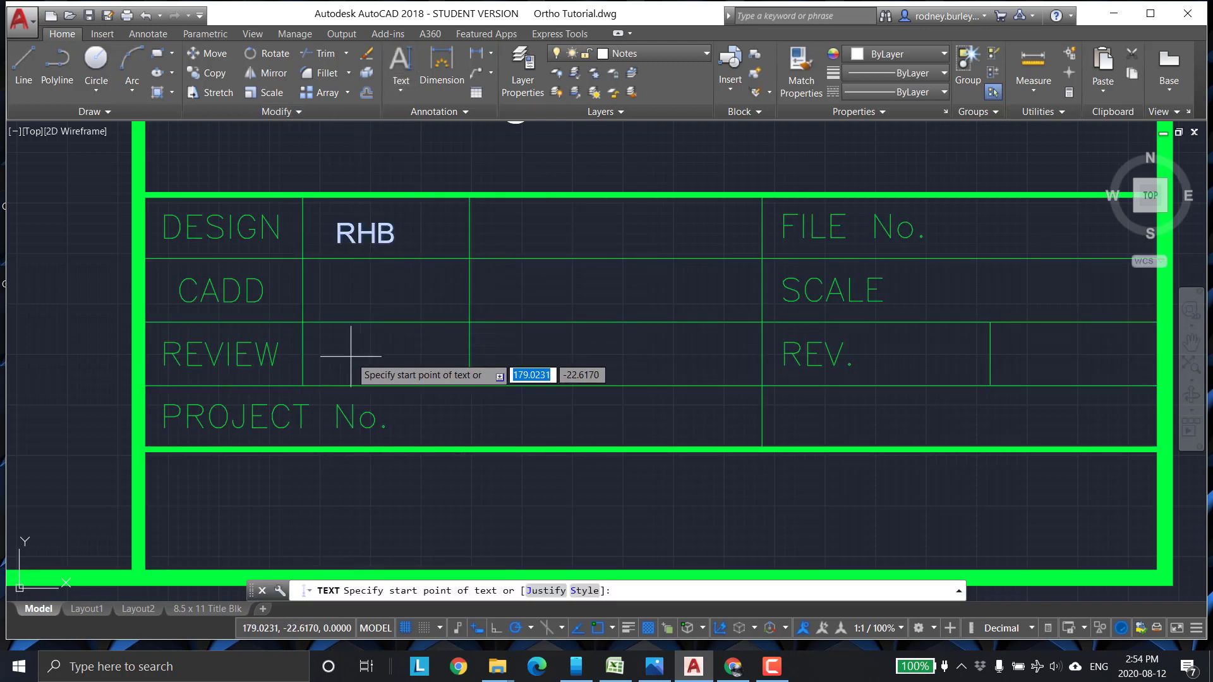
pyautogui.press('Escape')
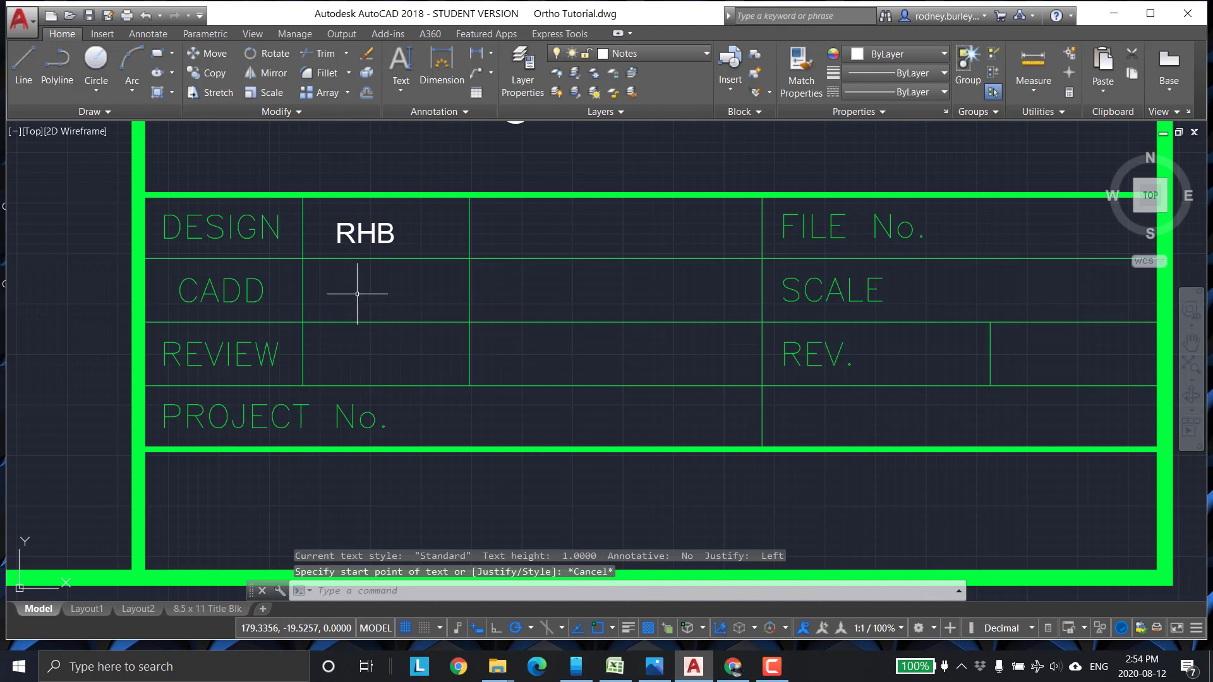
pyautogui.click(405, 70)
pyautogui.click(335, 357)
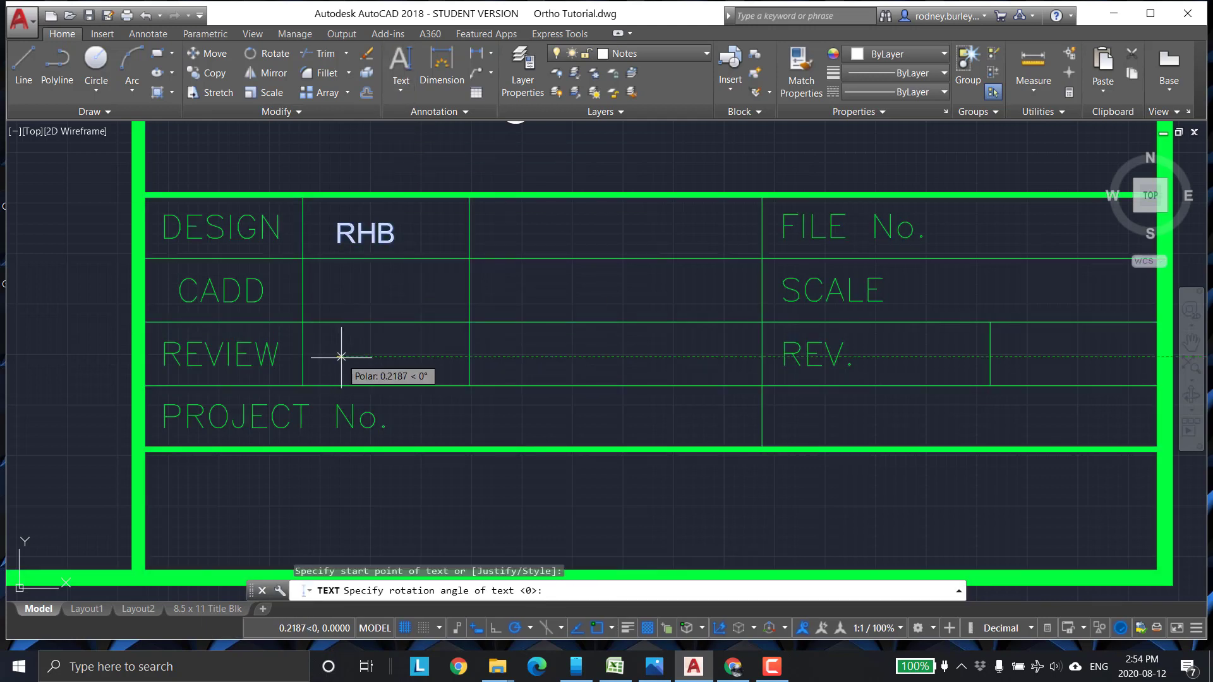
pyautogui.press('F8')
pyautogui.write('XYZ')
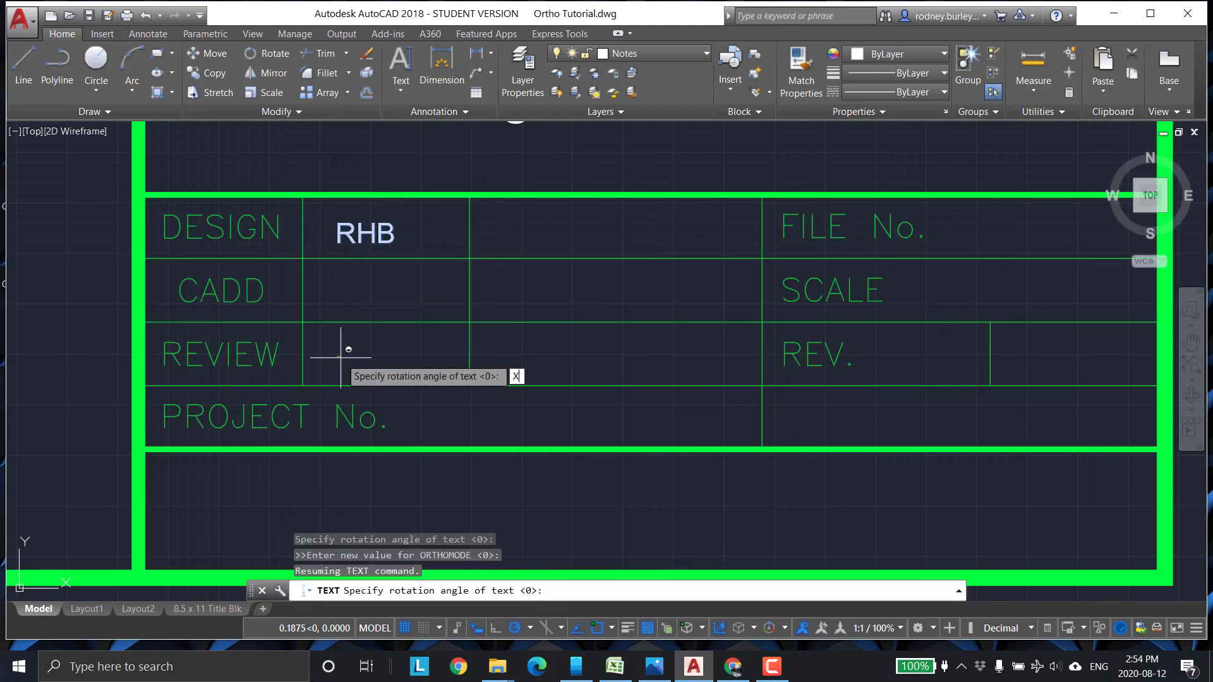
pyautogui.press('BackSpace')
pyautogui.press('BackSpace')
pyautogui.press('BackSpace')
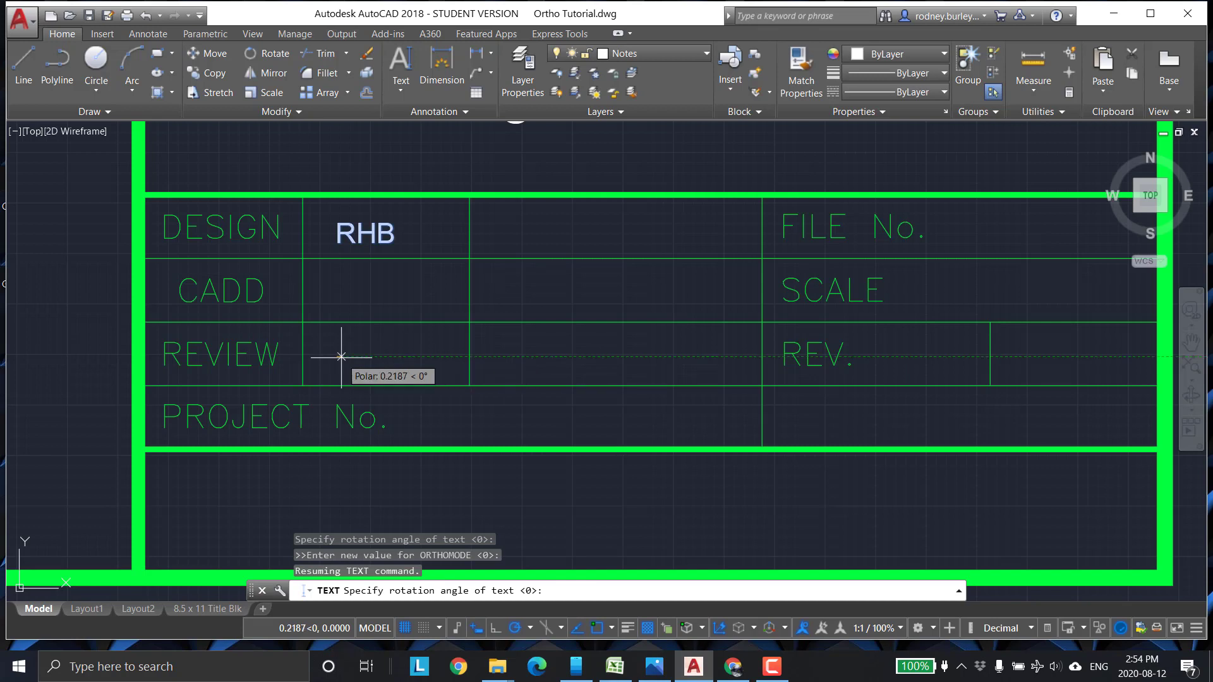
pyautogui.write('XYZ')
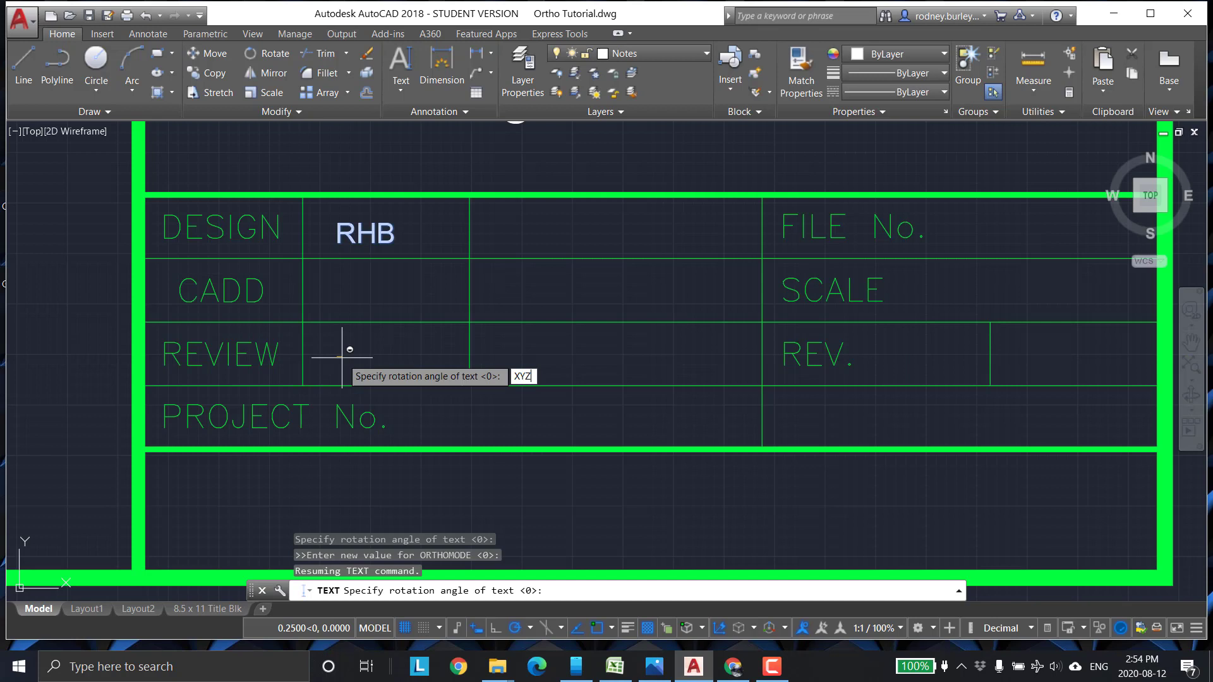
pyautogui.press('Escape')
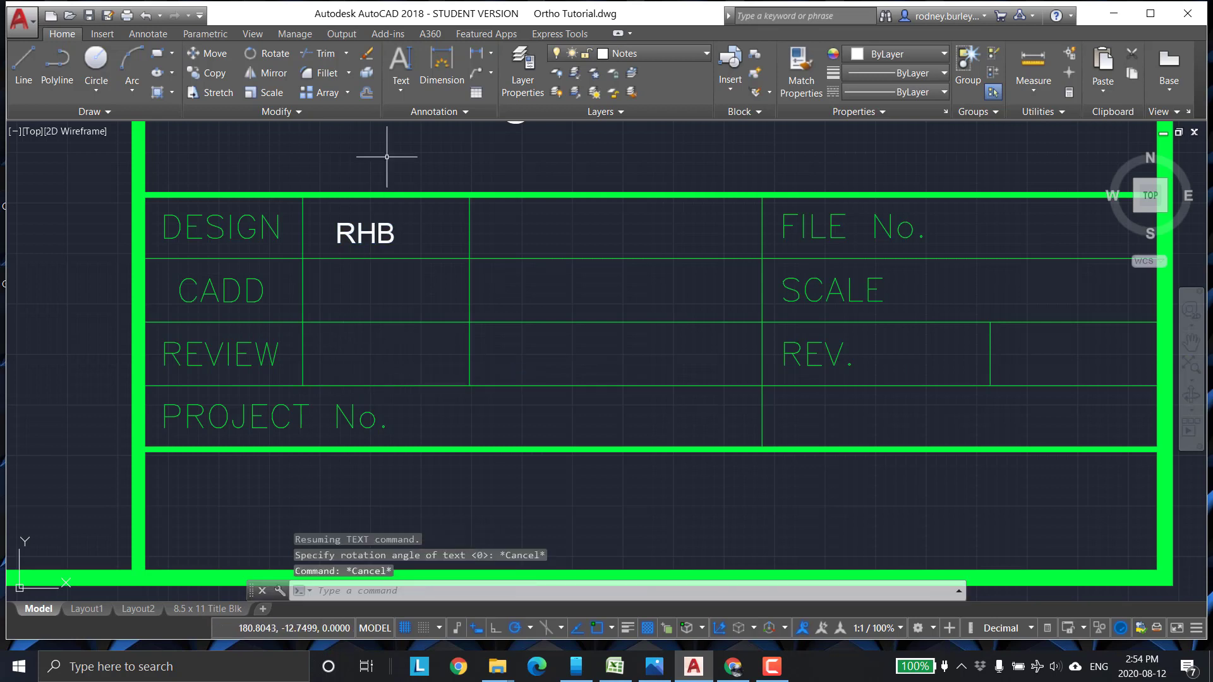
# Place the single-line text "XYZ" at a rotation of 0 in the title block's REVIEW field
pyautogui.click(411, 58)
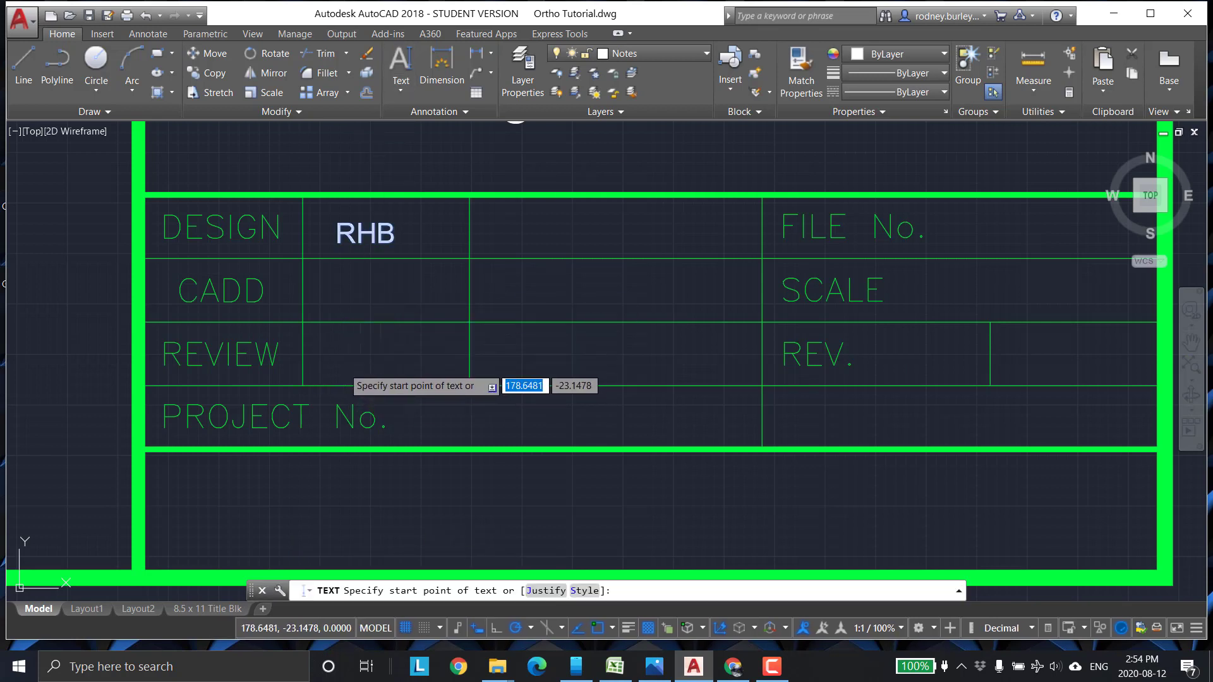
pyautogui.click(342, 346)
pyautogui.press('Return')
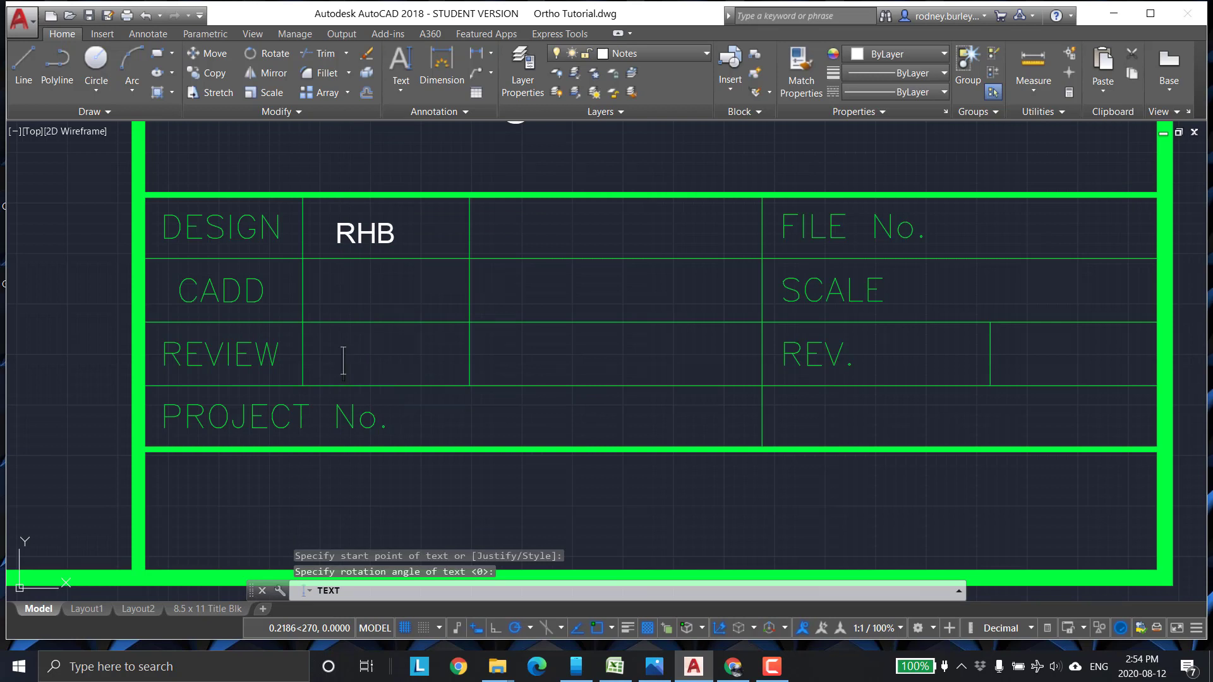
pyautogui.write('XYZ')
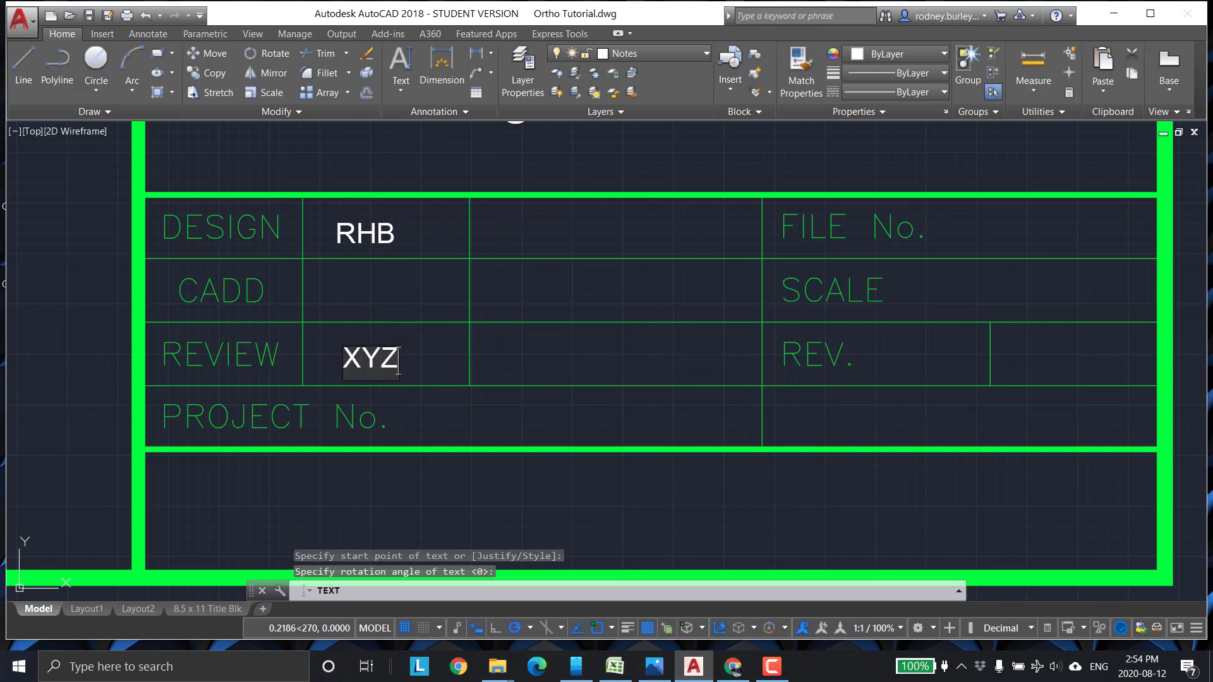
pyautogui.click(601, 345)
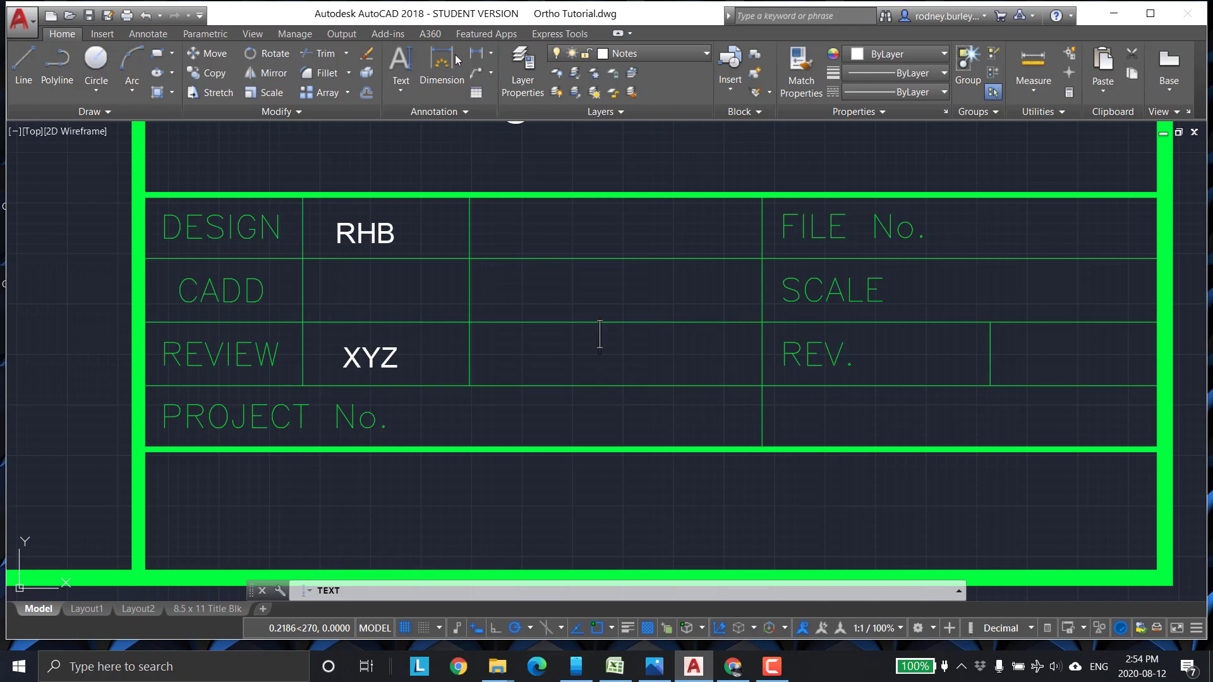
pyautogui.press('Escape')
pyautogui.click(400, 70)
pyautogui.write('1`')
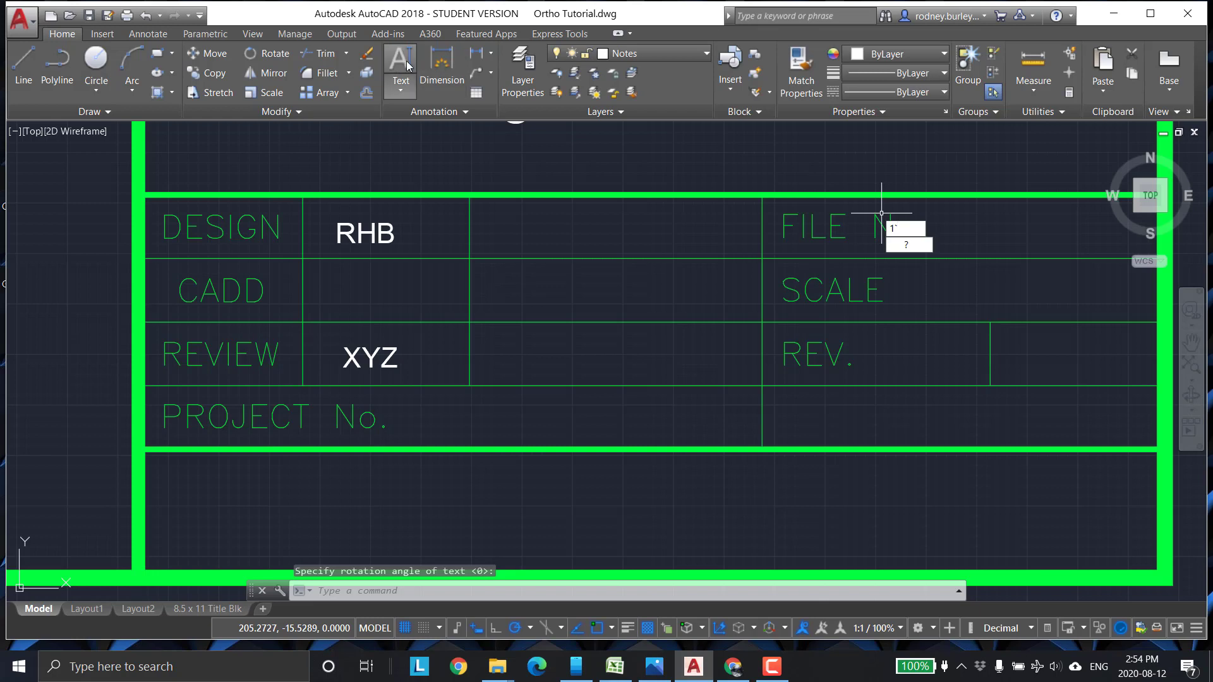
pyautogui.press('Escape')
pyautogui.click(967, 234)
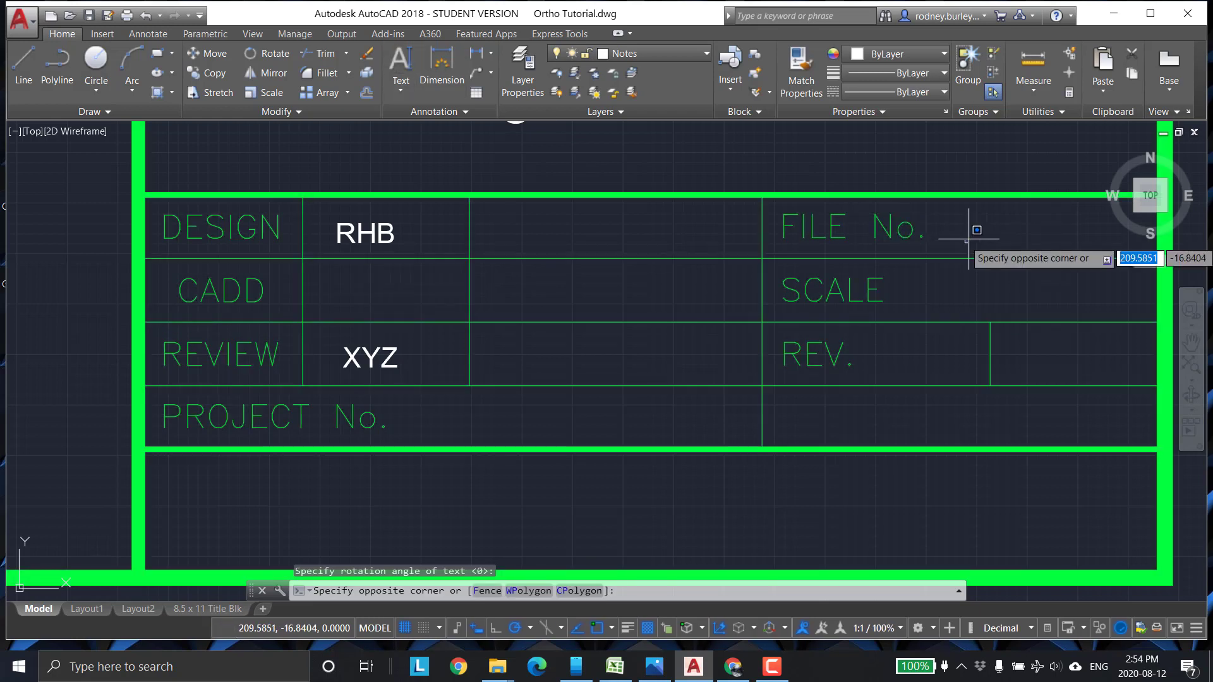
pyautogui.press('Escape')
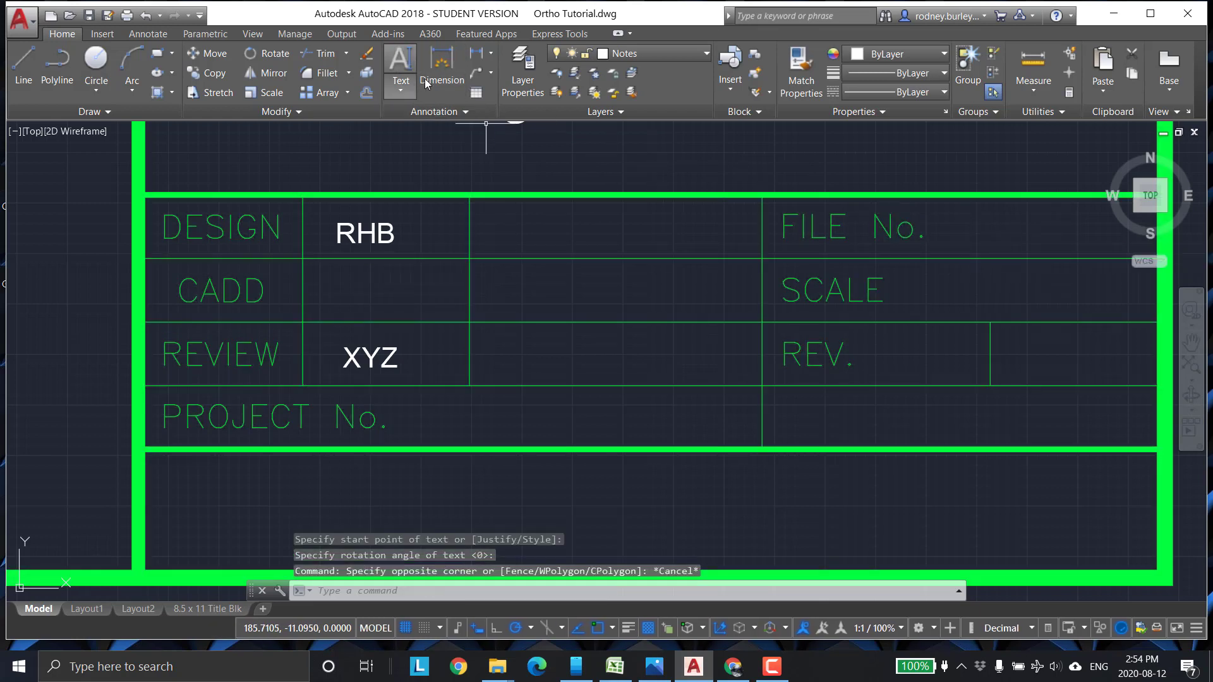
# Place the single-line text "8675309" at a rotation of 0 in the title block's FILE No. field
pyautogui.click(403, 58)
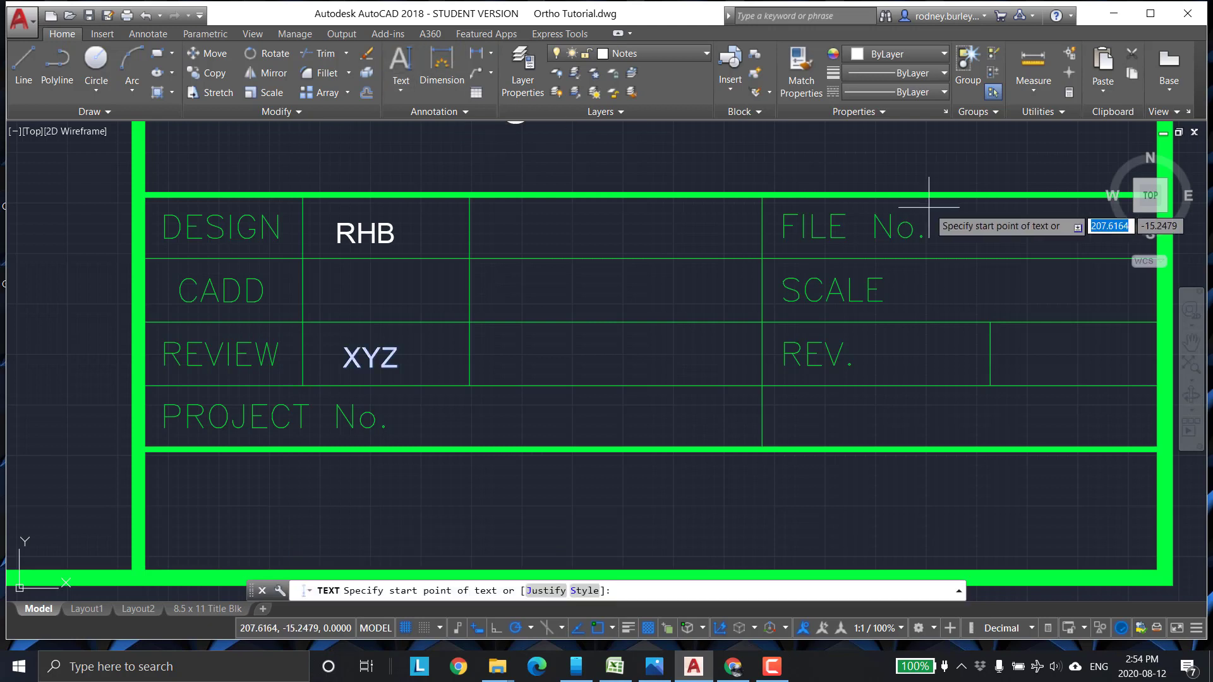
pyautogui.click(966, 245)
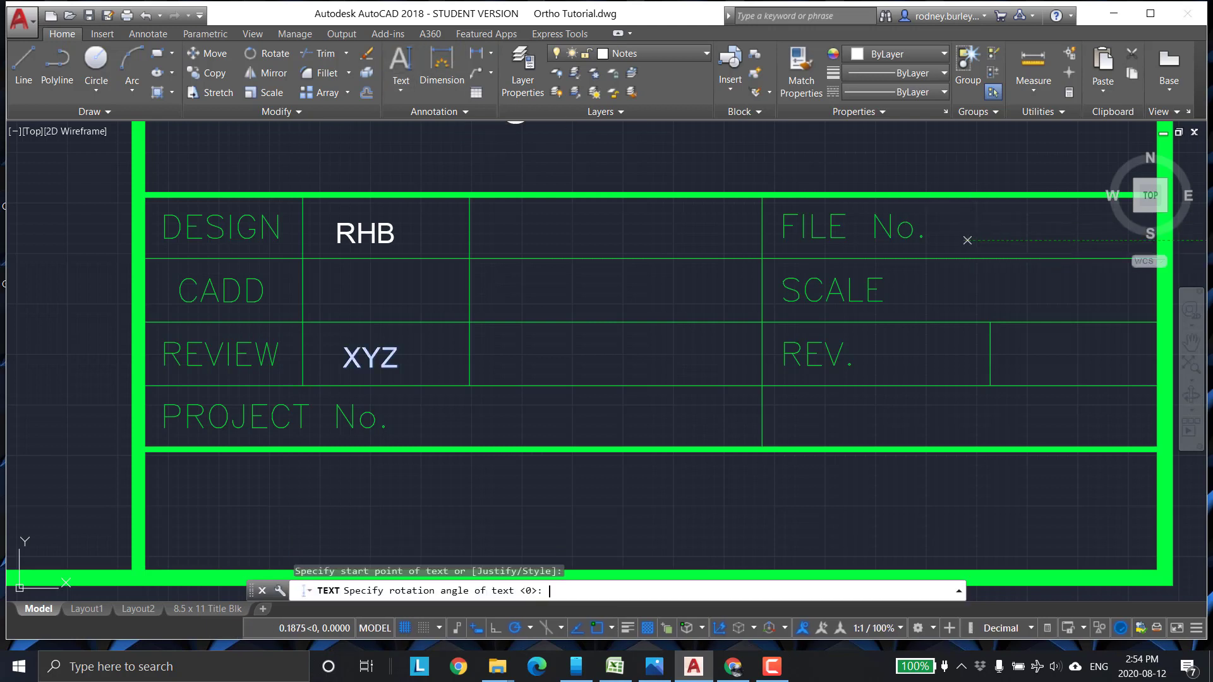
pyautogui.press('Return')
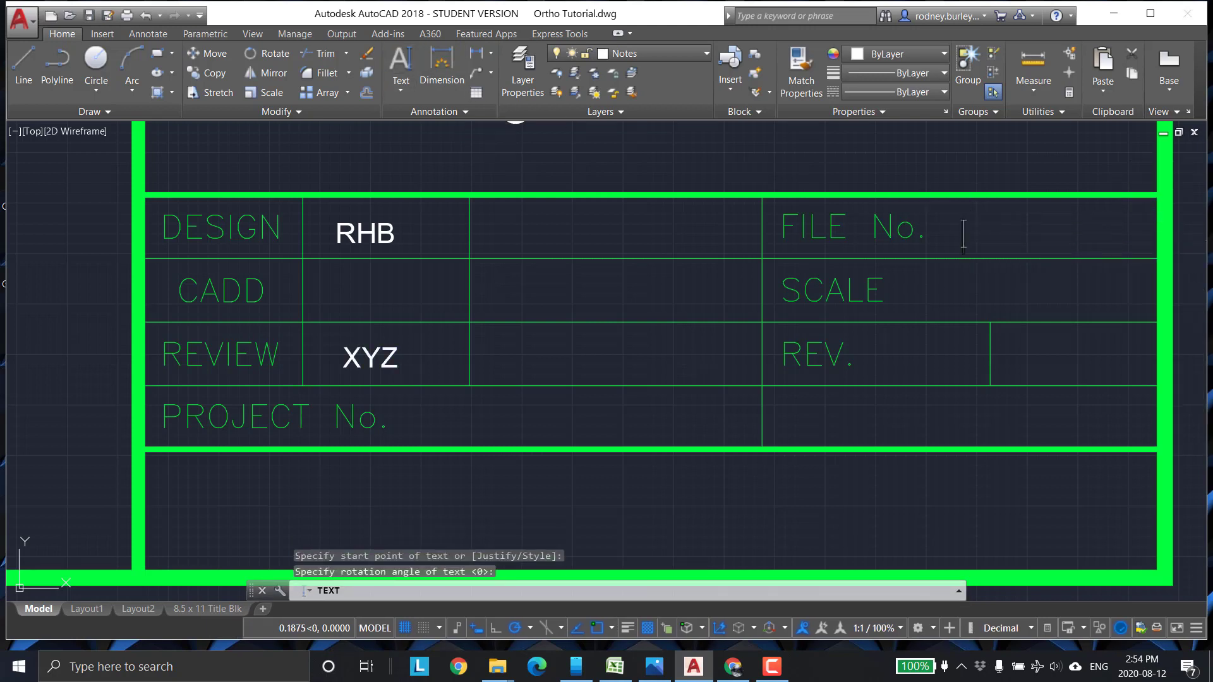
pyautogui.write('867')
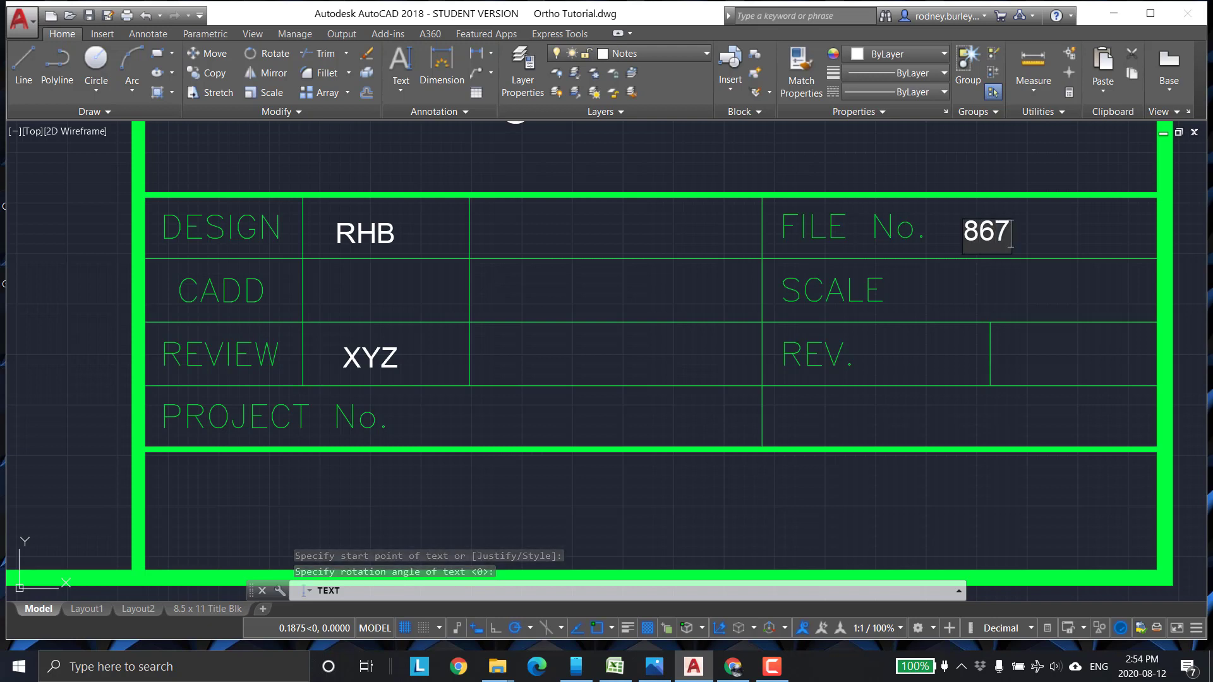
pyautogui.write('5309')
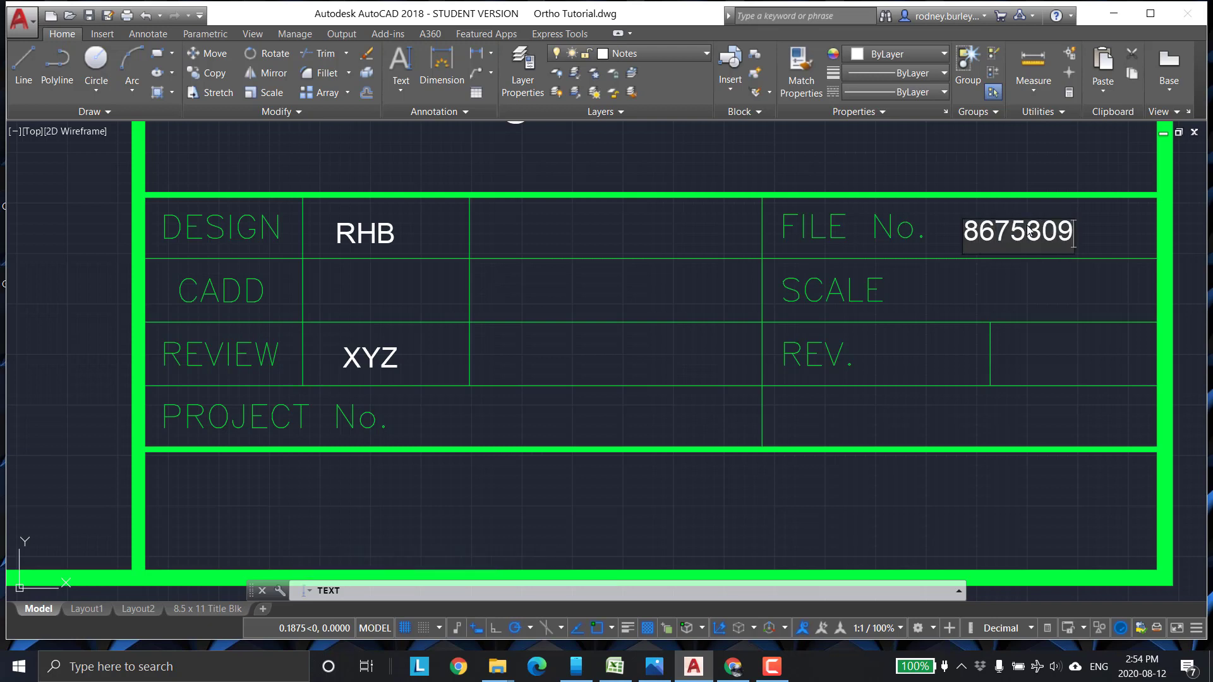
pyautogui.click(983, 296)
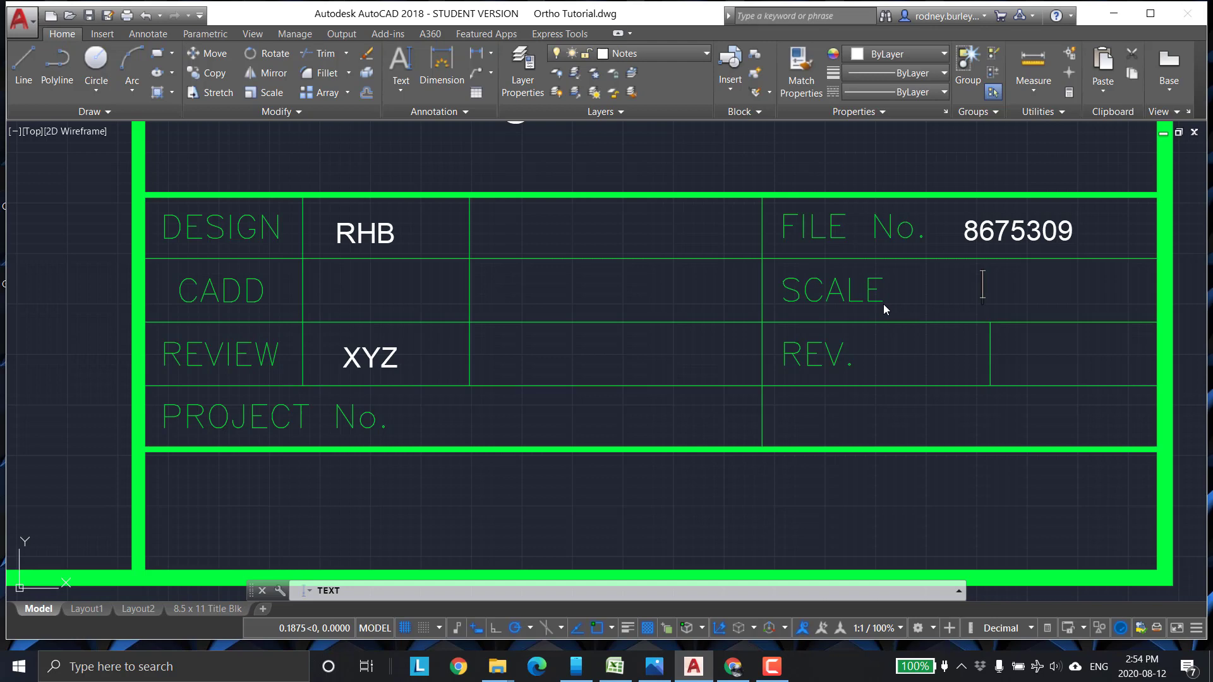
pyautogui.scroll(-6, 920, 307)
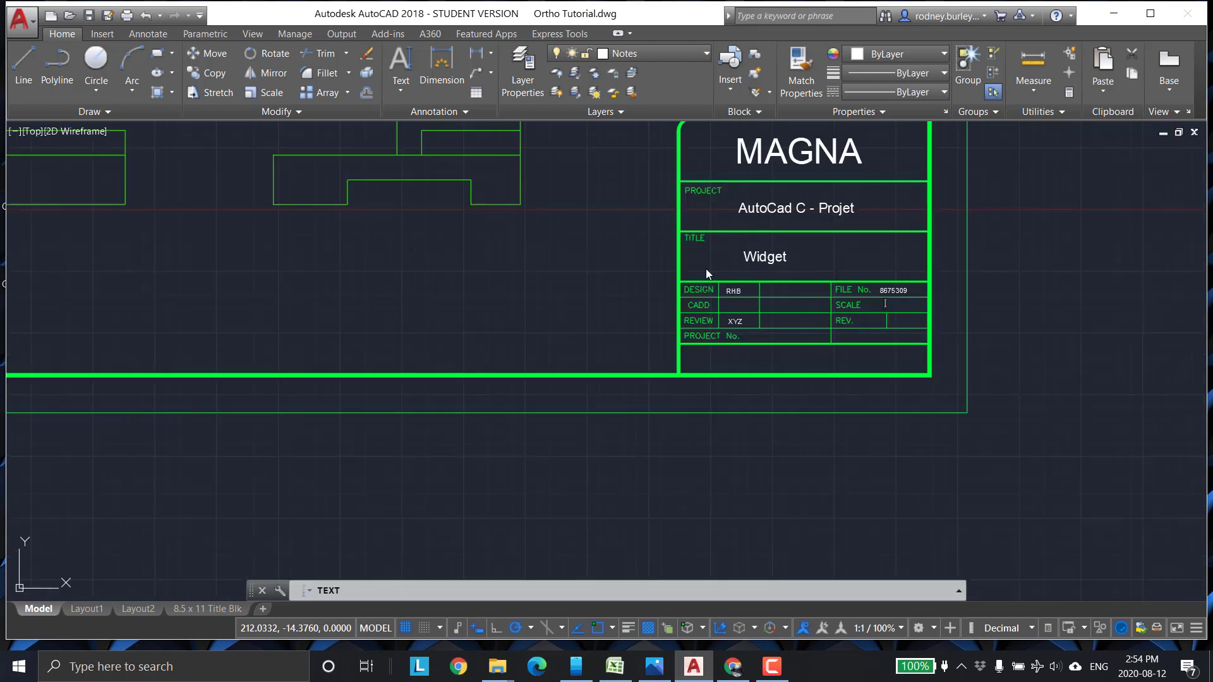
pyautogui.scroll(-5, 654, 364)
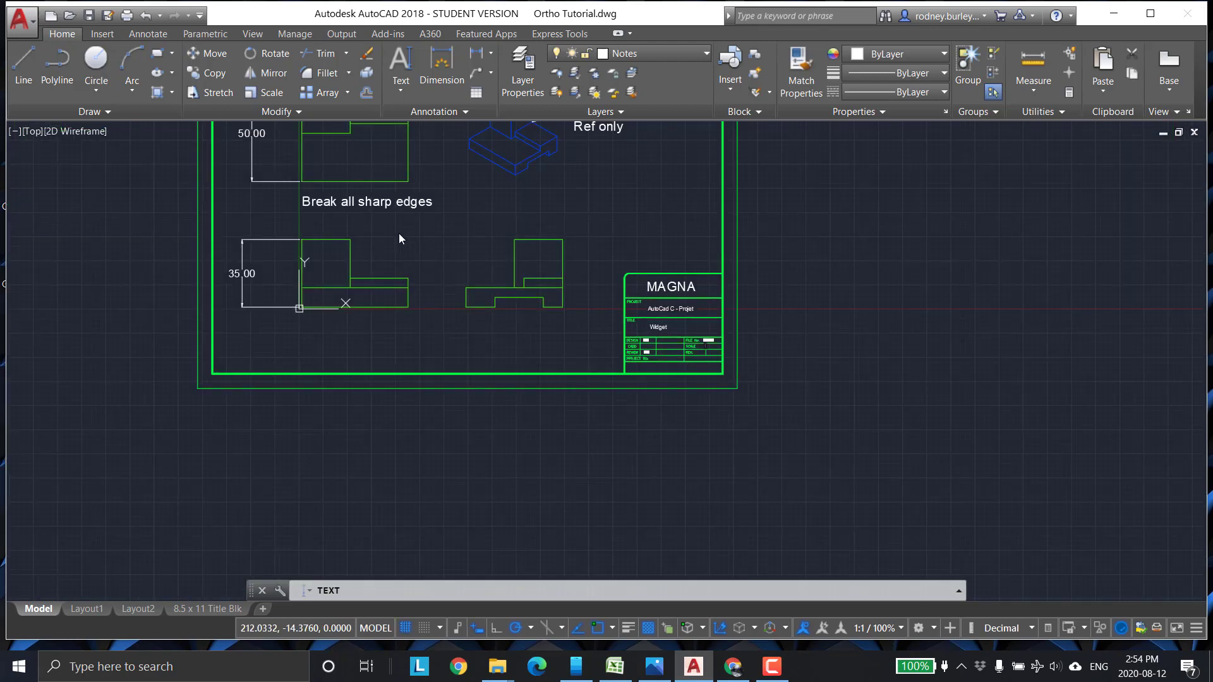
# Examine the orthographic views, the scaled isometric reference view and the title block across the drawing sheet
pyautogui.moveTo(400, 238)
pyautogui.mouseDown(button='middle')
pyautogui.moveTo(498, 306)
pyautogui.moveTo(503, 332)
pyautogui.mouseUp(button='middle')
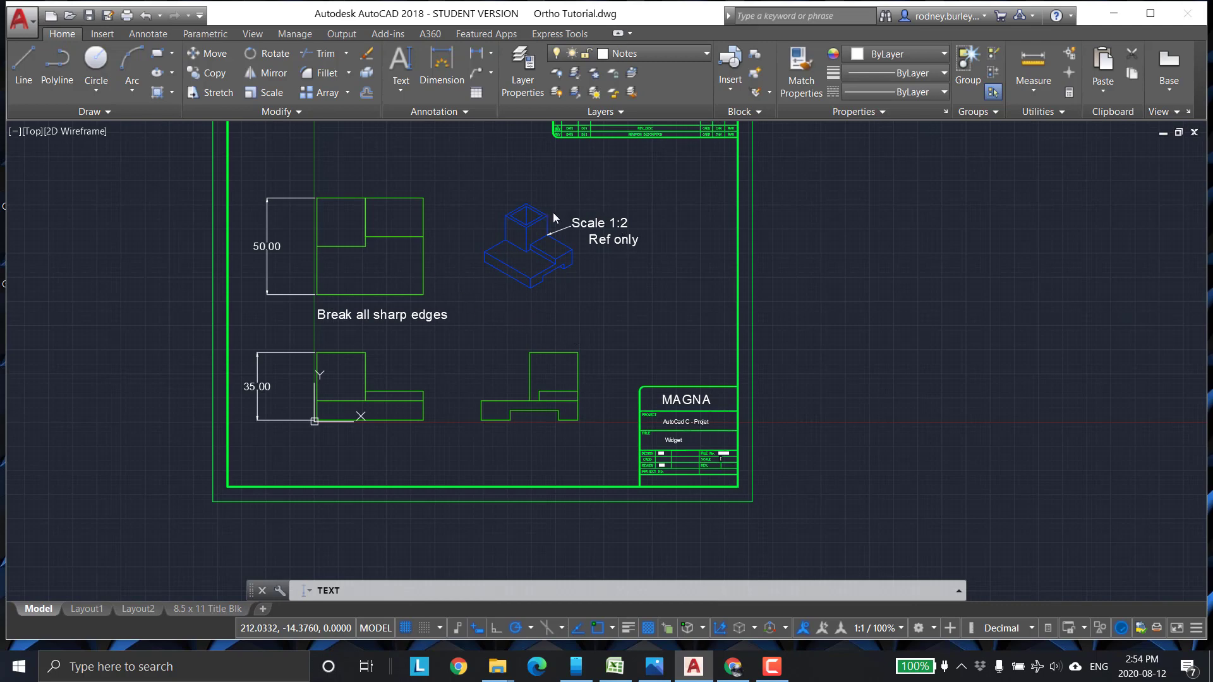
pyautogui.scroll(4, 563, 333)
pyautogui.scroll(-2, 430, 347)
pyautogui.moveTo(429, 348)
pyautogui.mouseDown(button='middle')
pyautogui.moveTo(559, 313)
pyautogui.moveTo(665, 350)
pyautogui.moveTo(600, 333)
pyautogui.mouseUp(button='middle')
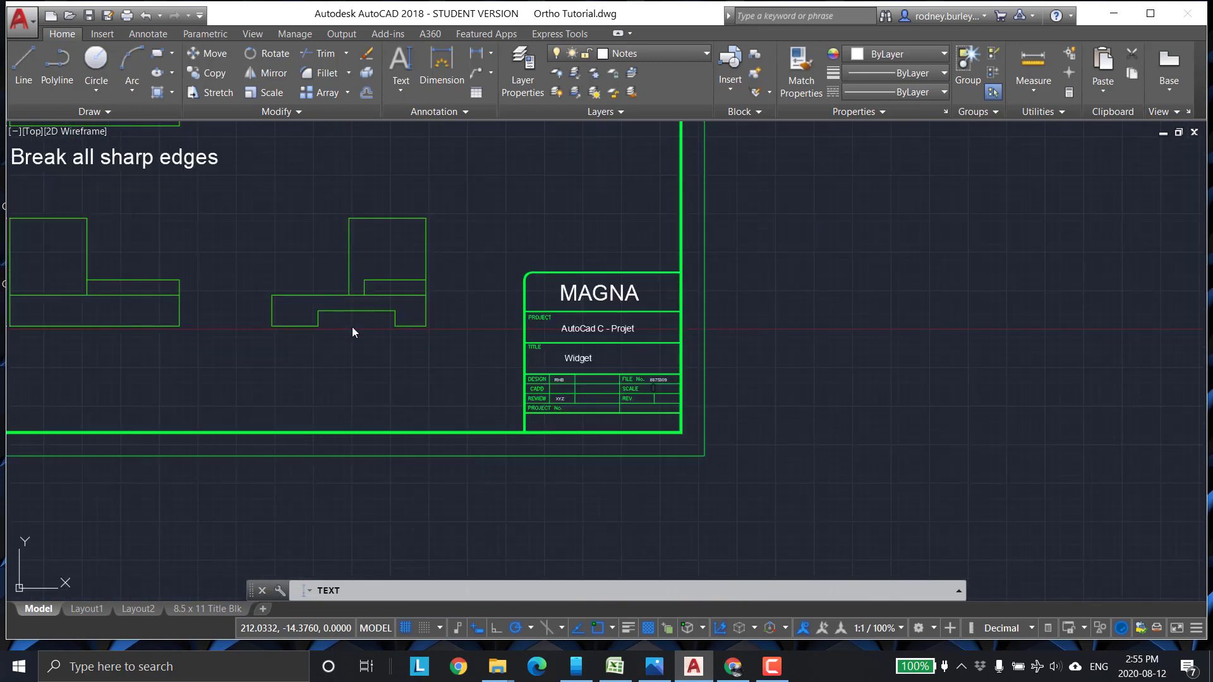
pyautogui.scroll(-2, 282, 324)
pyautogui.moveTo(369, 255); pyautogui.dragTo(430, 338, button='middle')
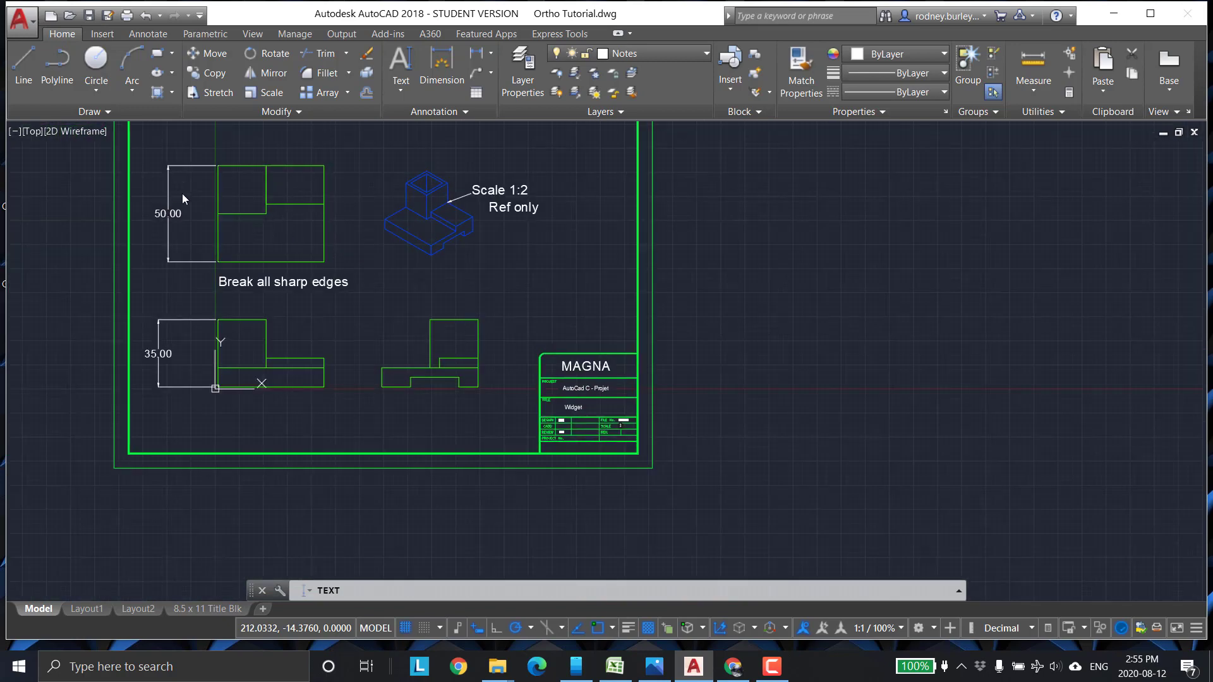
pyautogui.scroll(-2, 407, 313)
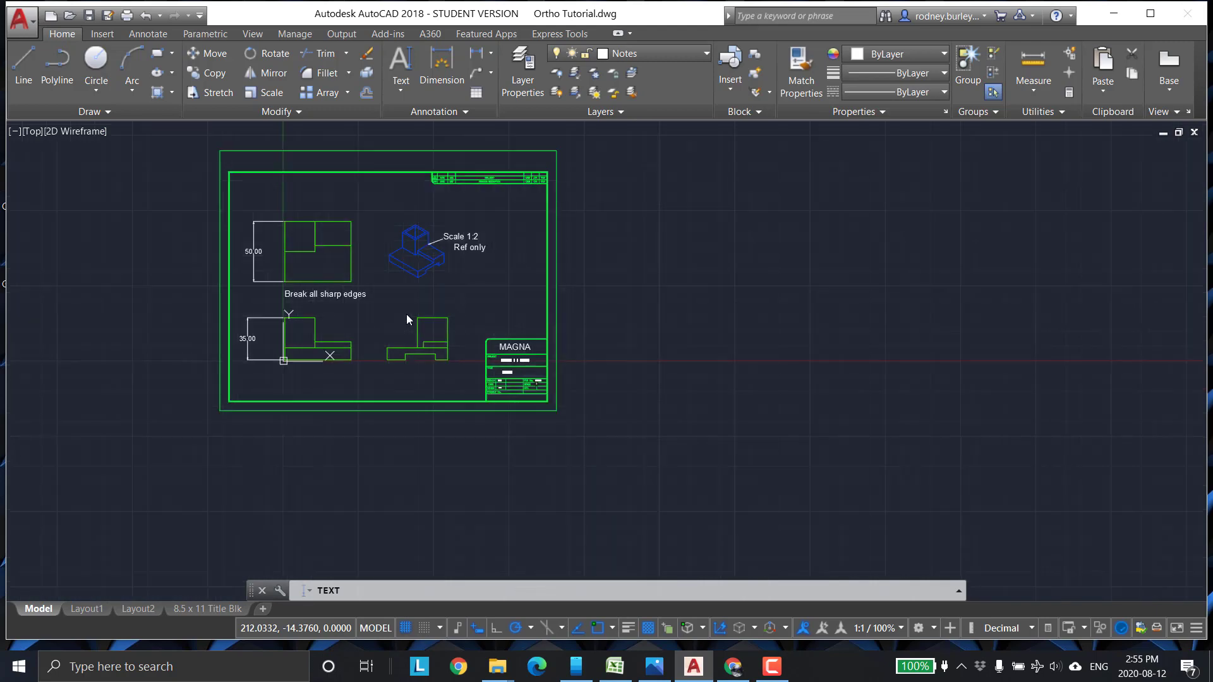
# Enter the single-line text "1:1" in the title block's SCALE field
pyautogui.scroll(6, 434, 313)
pyautogui.moveTo(462, 339); pyautogui.dragTo(352, 173, button='middle')
pyautogui.scroll(2, 553, 309)
pyautogui.moveTo(438, 332); pyautogui.dragTo(405, 203, button='middle')
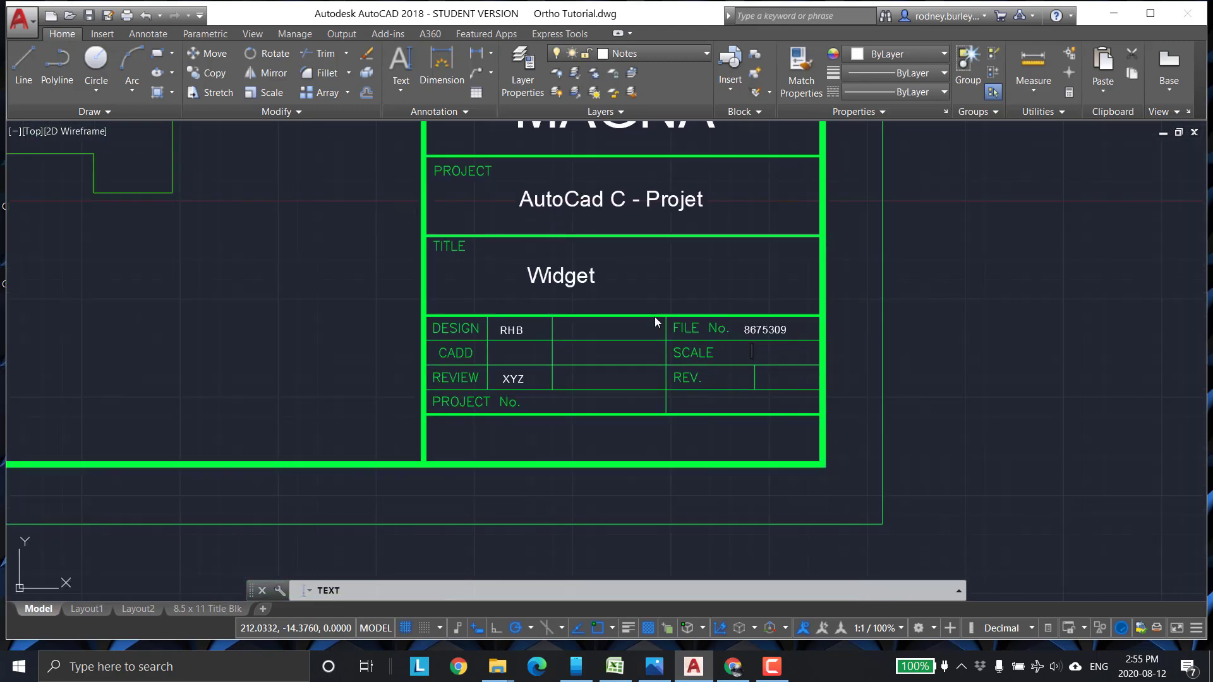
pyautogui.scroll(6, 777, 335)
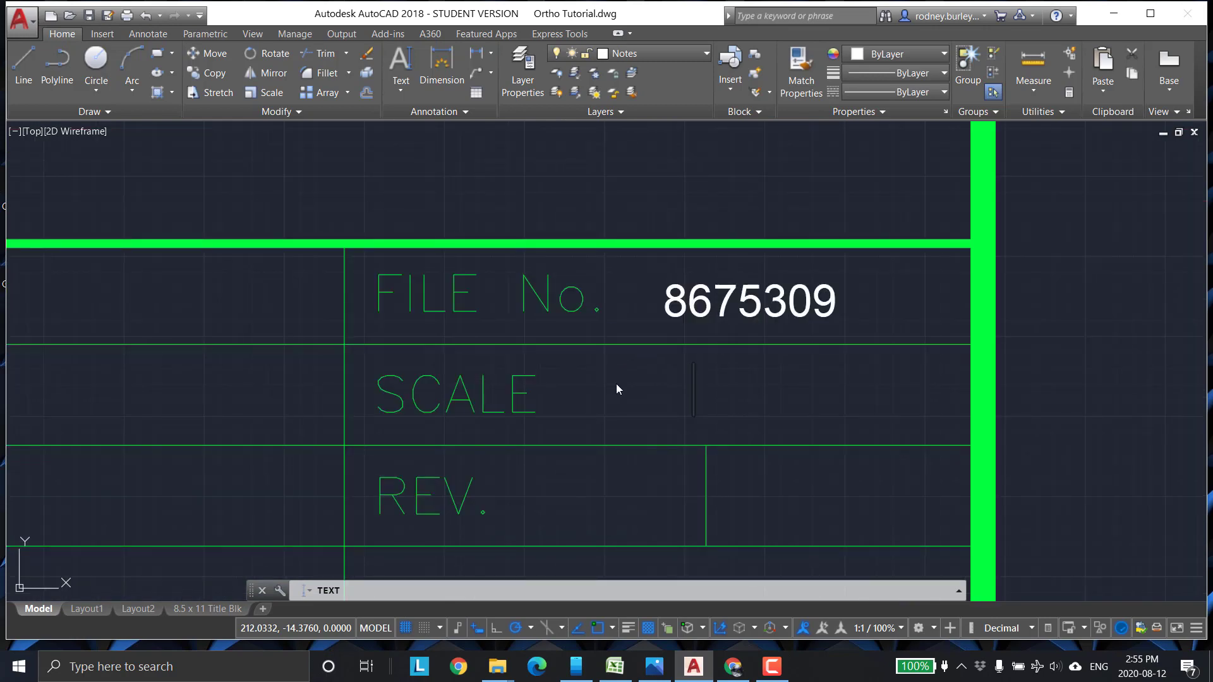
pyautogui.write('1:1')
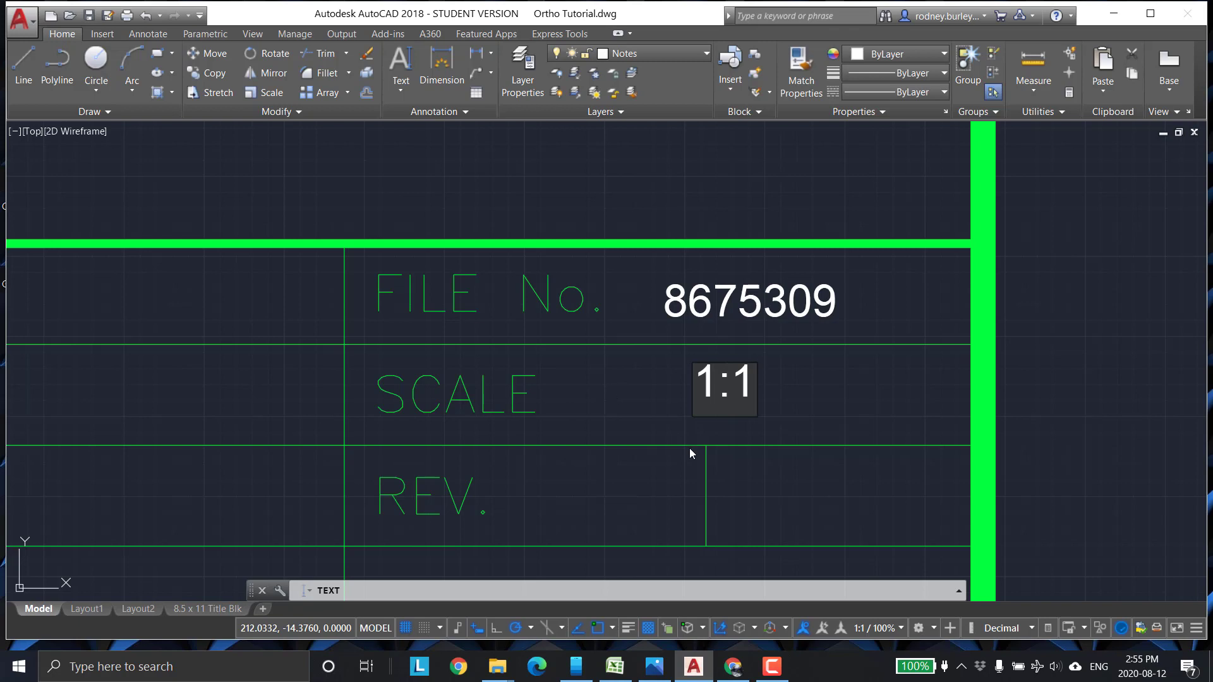
# Place the single-line text "A" in the title block's REV. field and end the text command
pyautogui.click(544, 500)
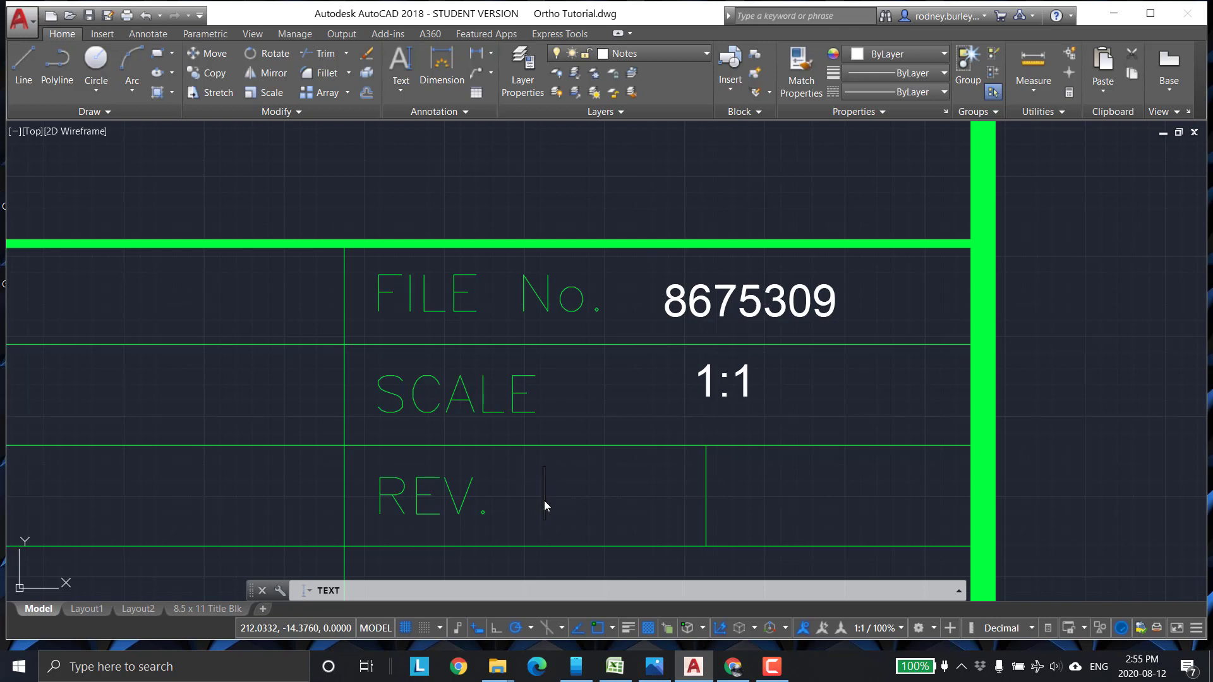
pyautogui.write('A')
pyautogui.click(773, 502)
pyautogui.click(549, 500)
pyautogui.press('Escape')
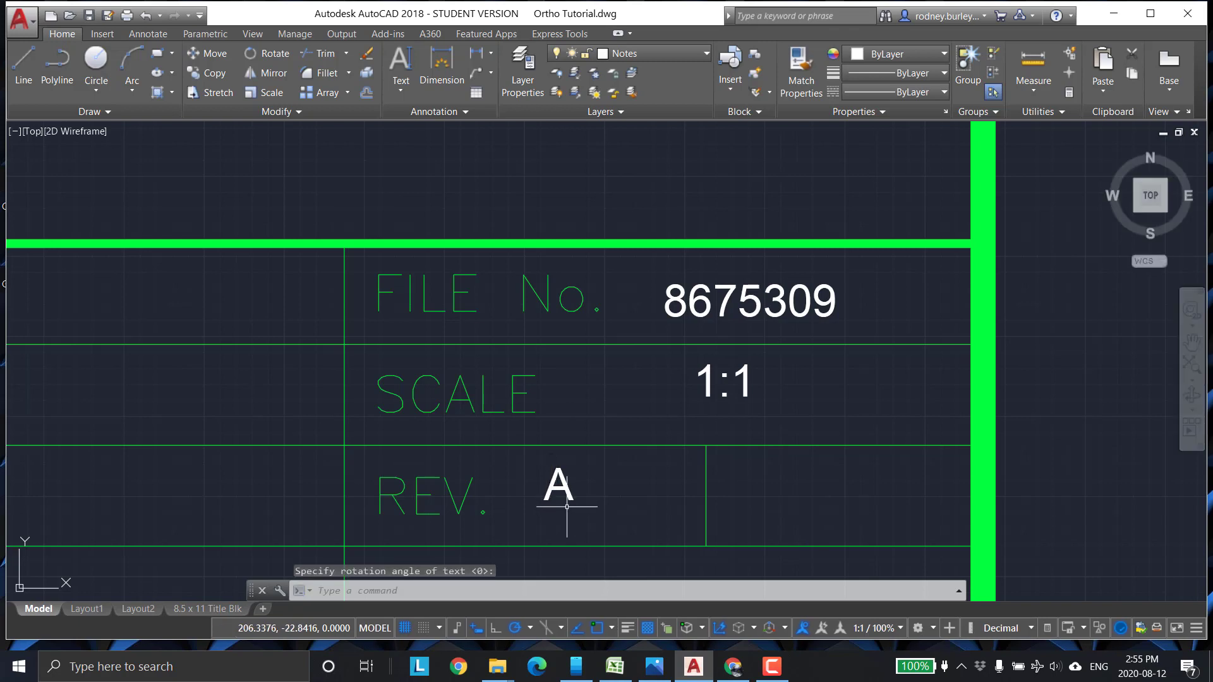
# Move the revision letter slightly down and closer to the REV. label
pyautogui.click(559, 493)
pyautogui.click(544, 500)
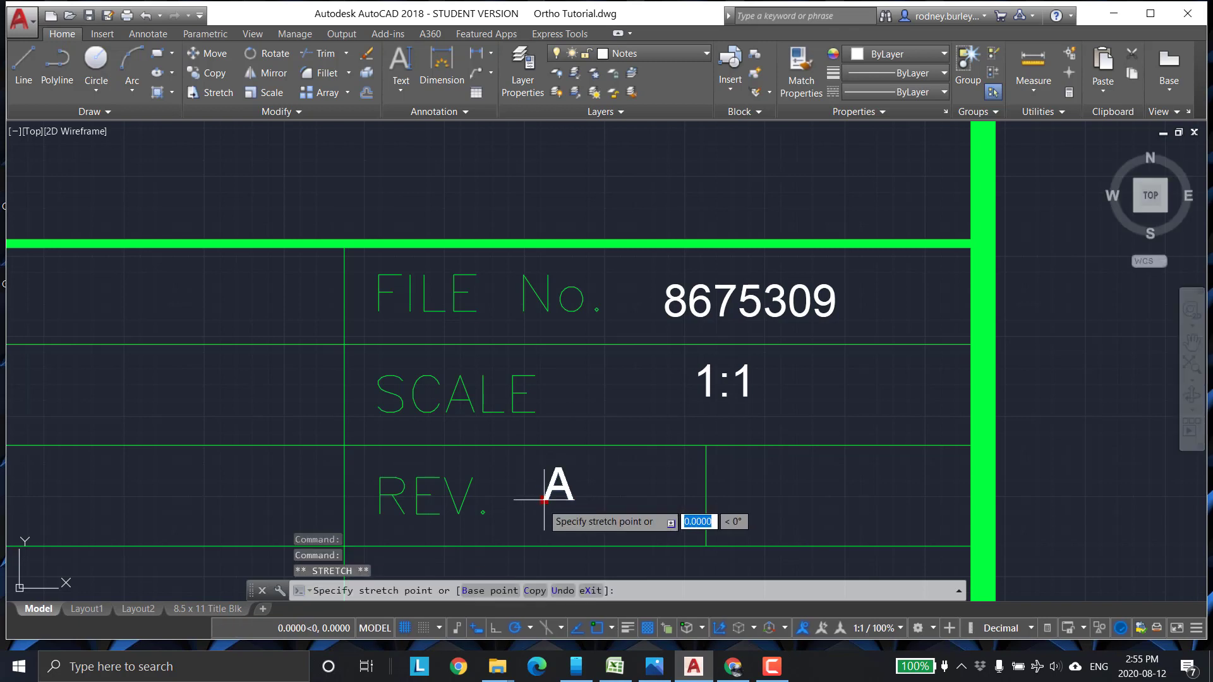
pyautogui.click(530, 513)
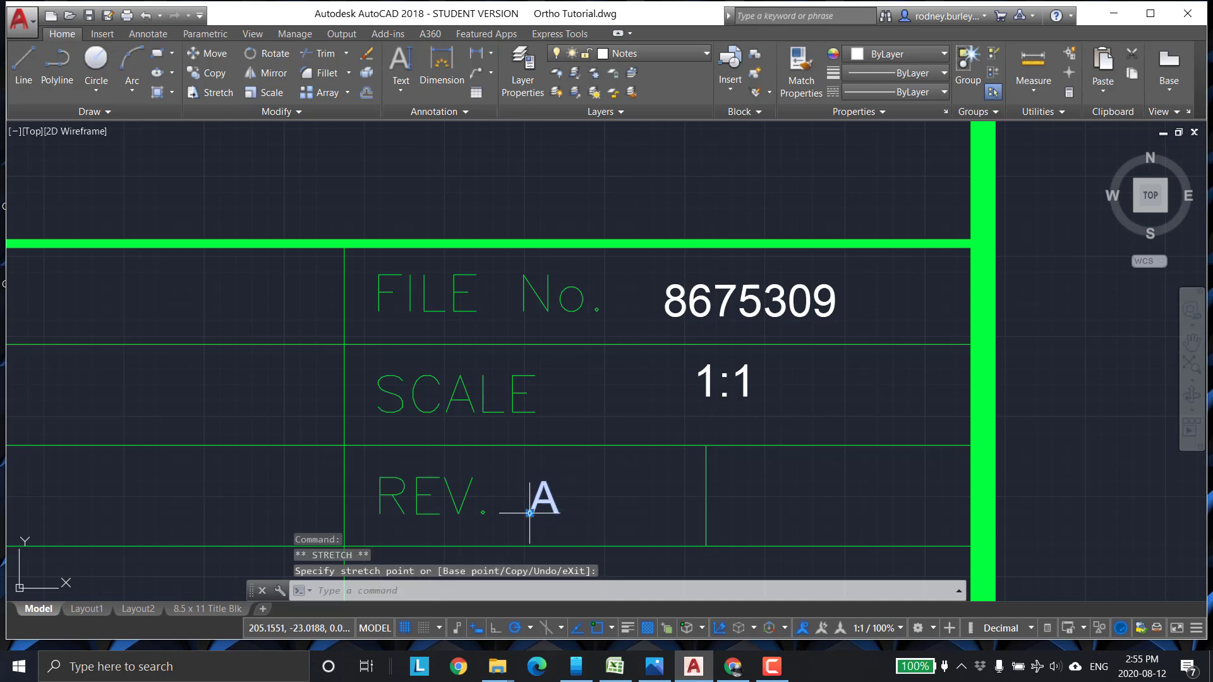
pyautogui.scroll(-2, 644, 499)
pyautogui.scroll(2, 658, 498)
pyautogui.scroll(-2, 772, 407)
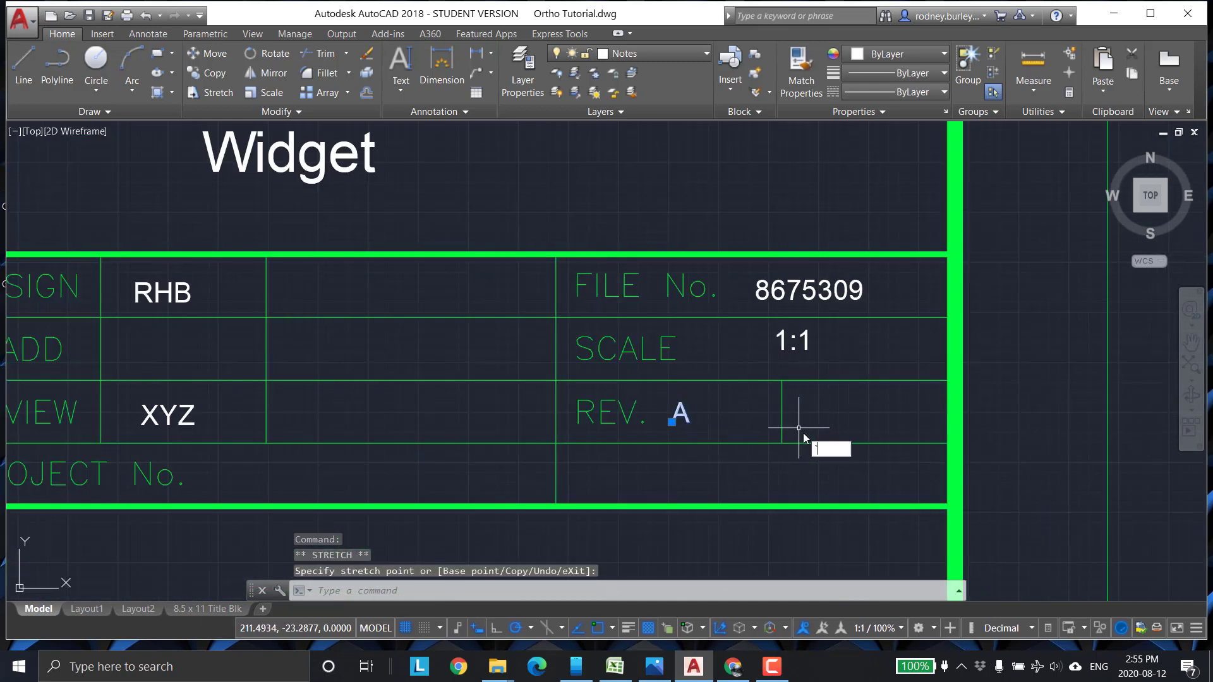
pyautogui.scroll(-2, 903, 408)
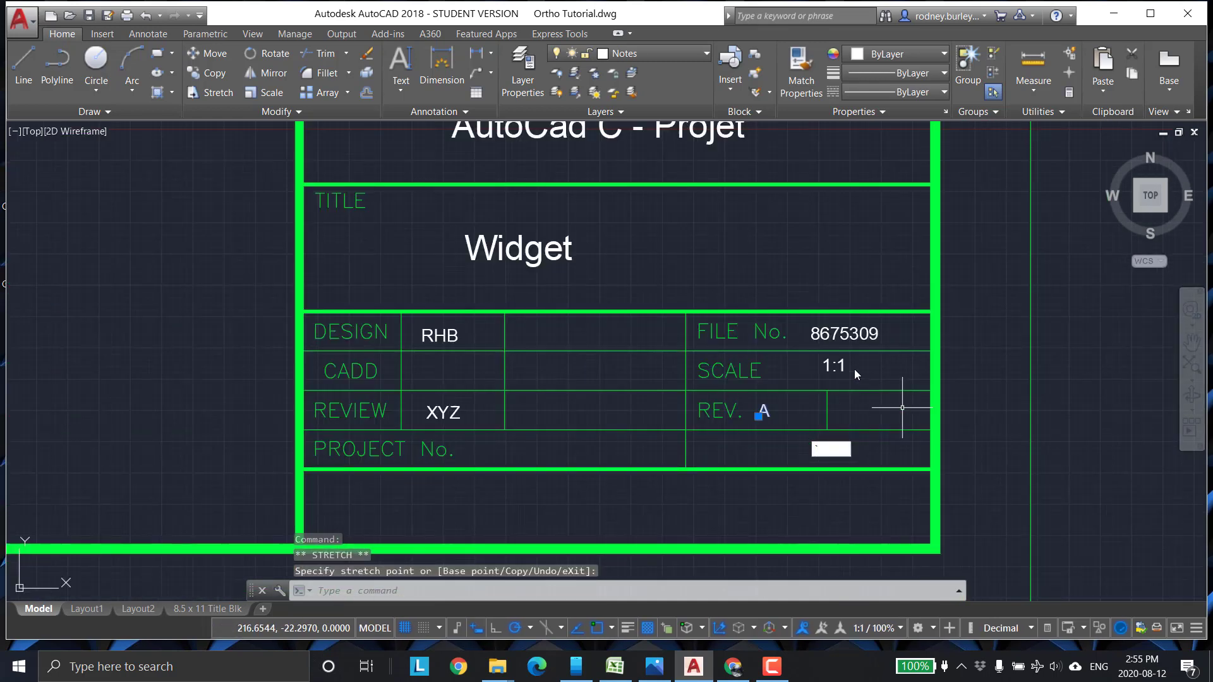
pyautogui.click(988, 412)
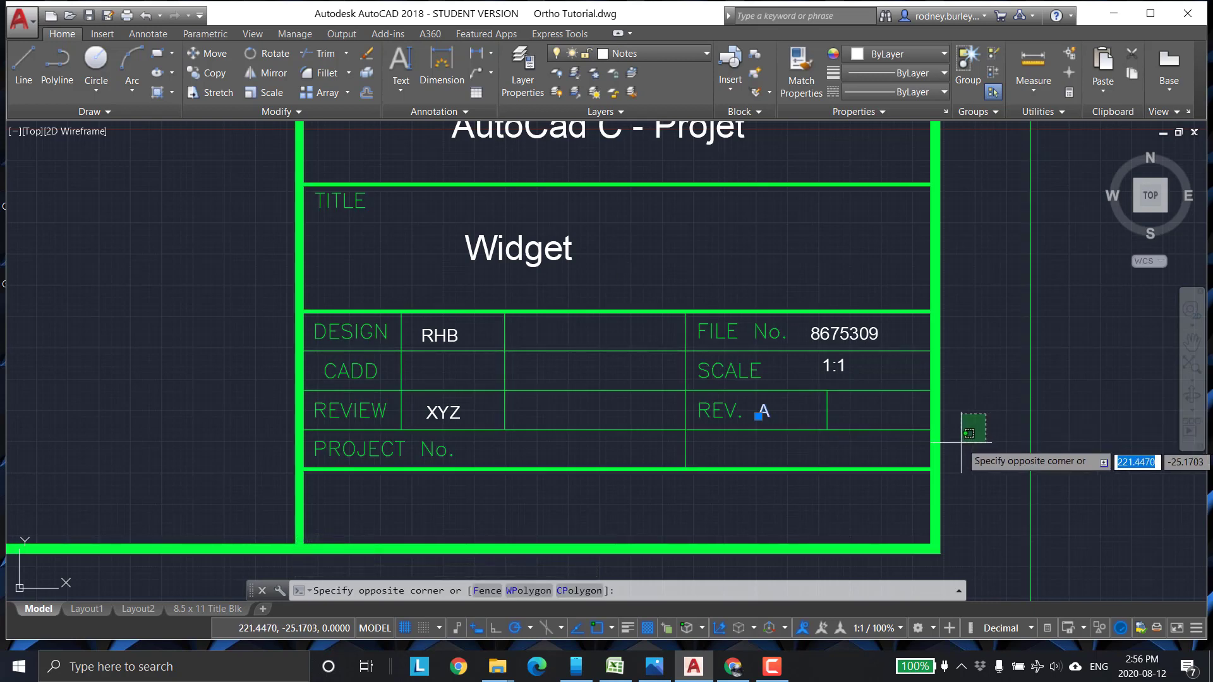
pyautogui.press('Escape')
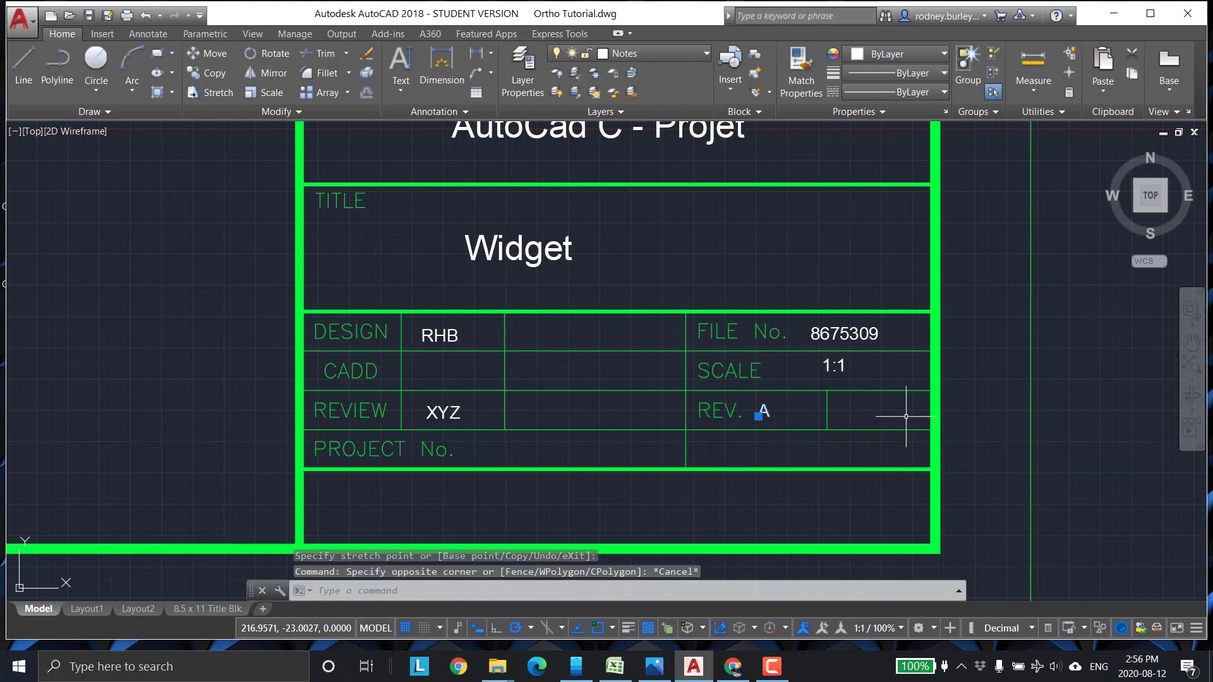
pyautogui.click(888, 412)
pyautogui.click(997, 411)
pyautogui.press('Escape')
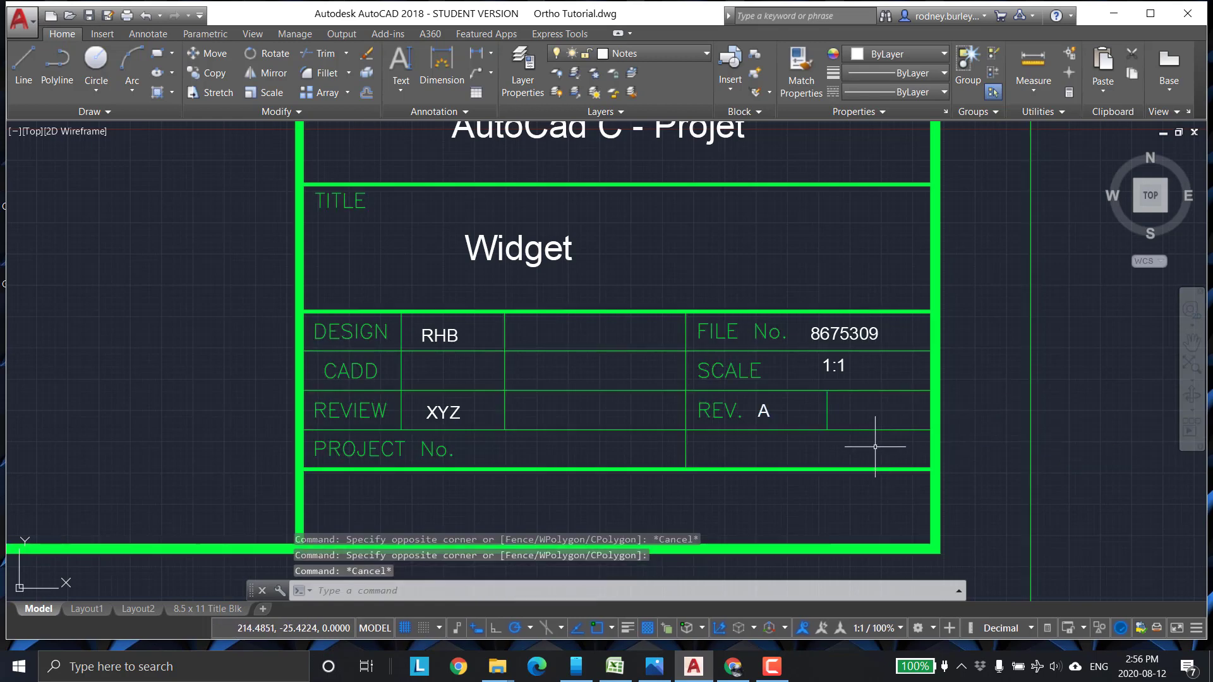
# Change the revision text in the title block's REV. field to "AA"
pyautogui.scroll(2, 865, 443)
pyautogui.doubleClick(703, 392)
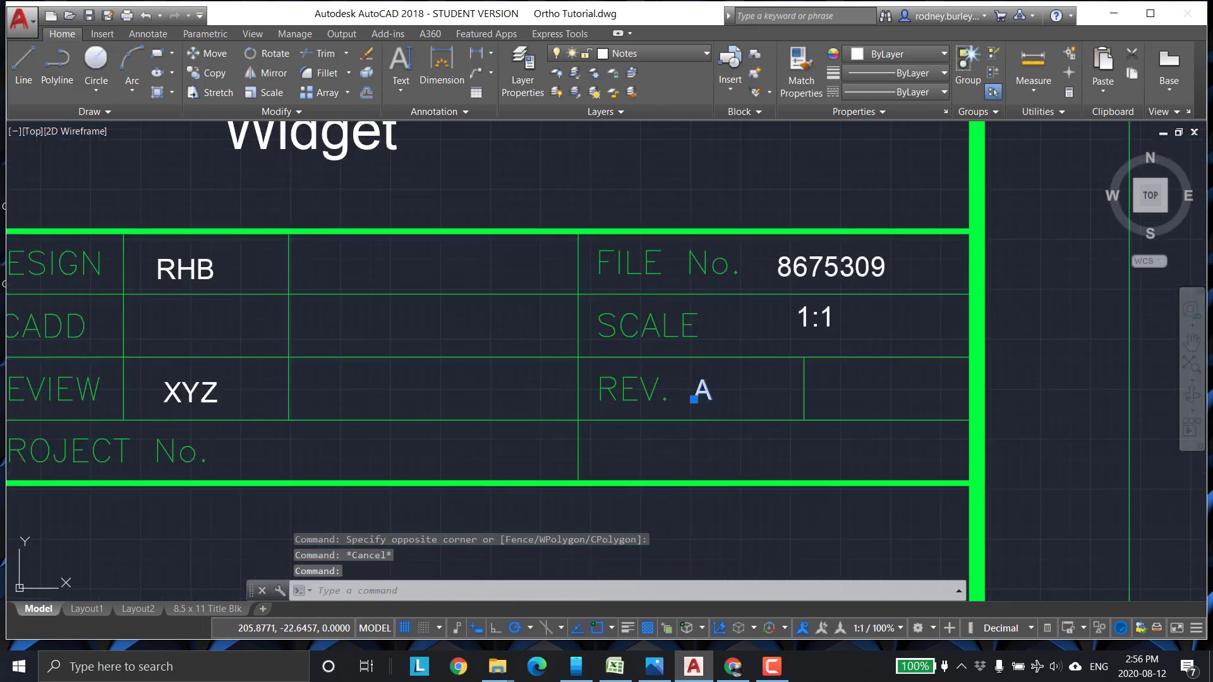
pyautogui.write('AA')
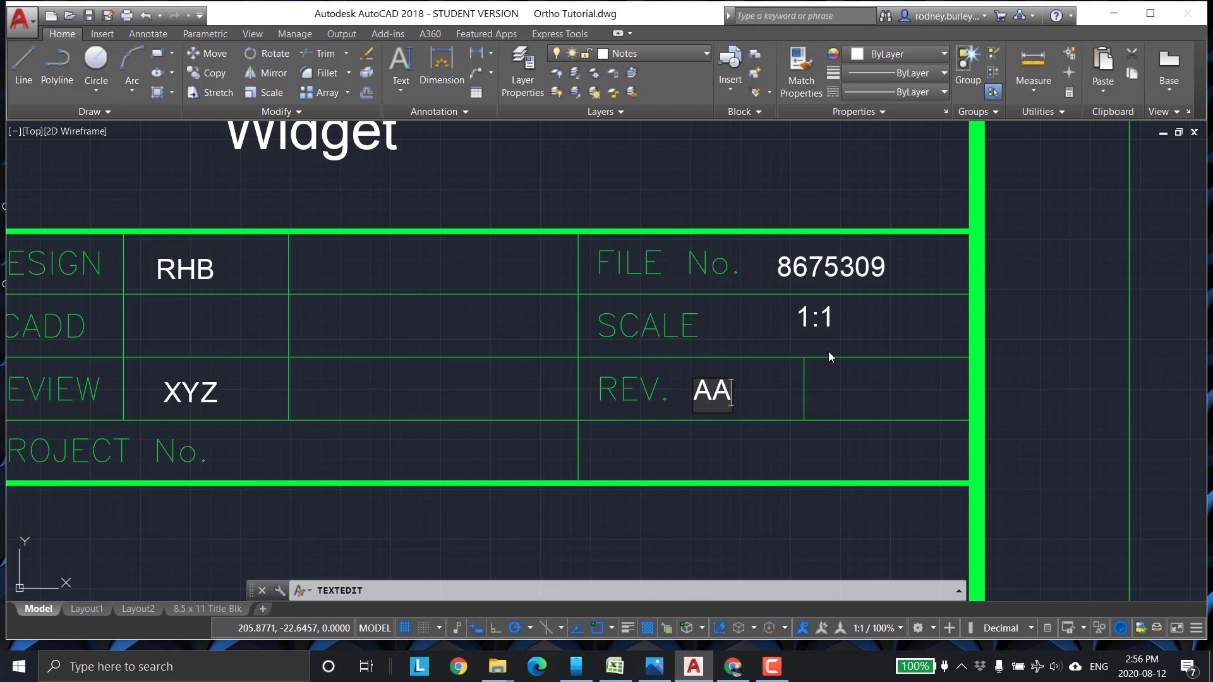
pyautogui.click(831, 381)
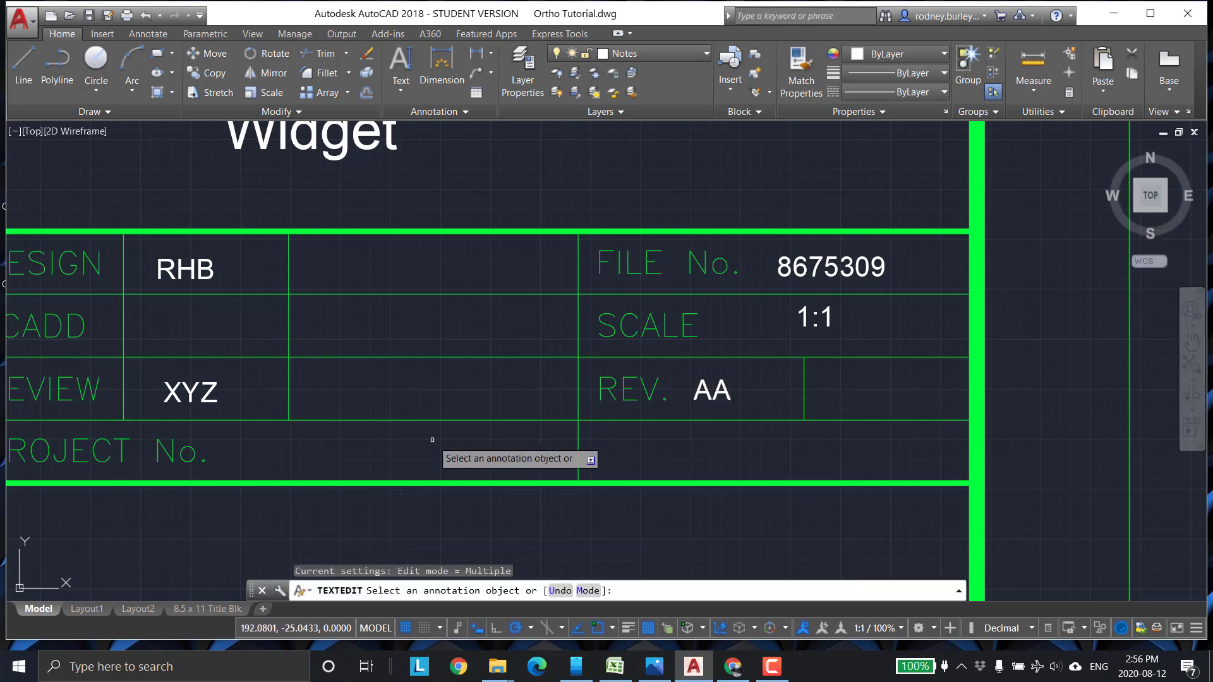
pyautogui.moveTo(328, 460); pyautogui.dragTo(477, 425, button='middle')
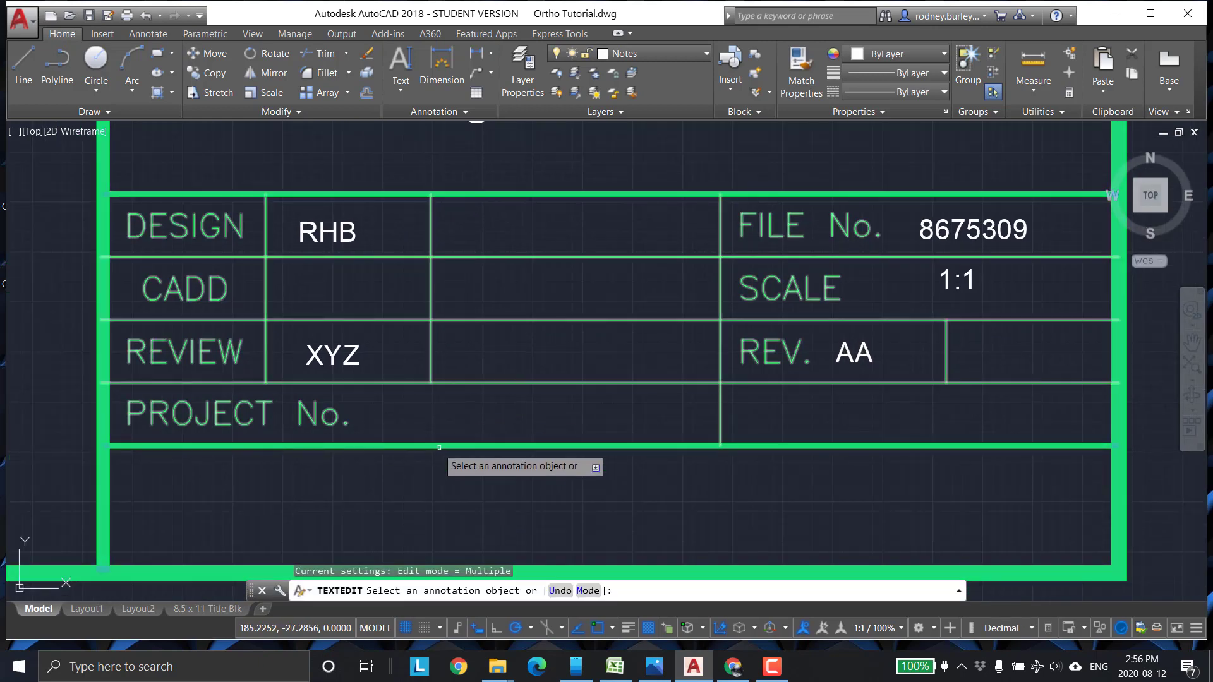
pyautogui.click(399, 61)
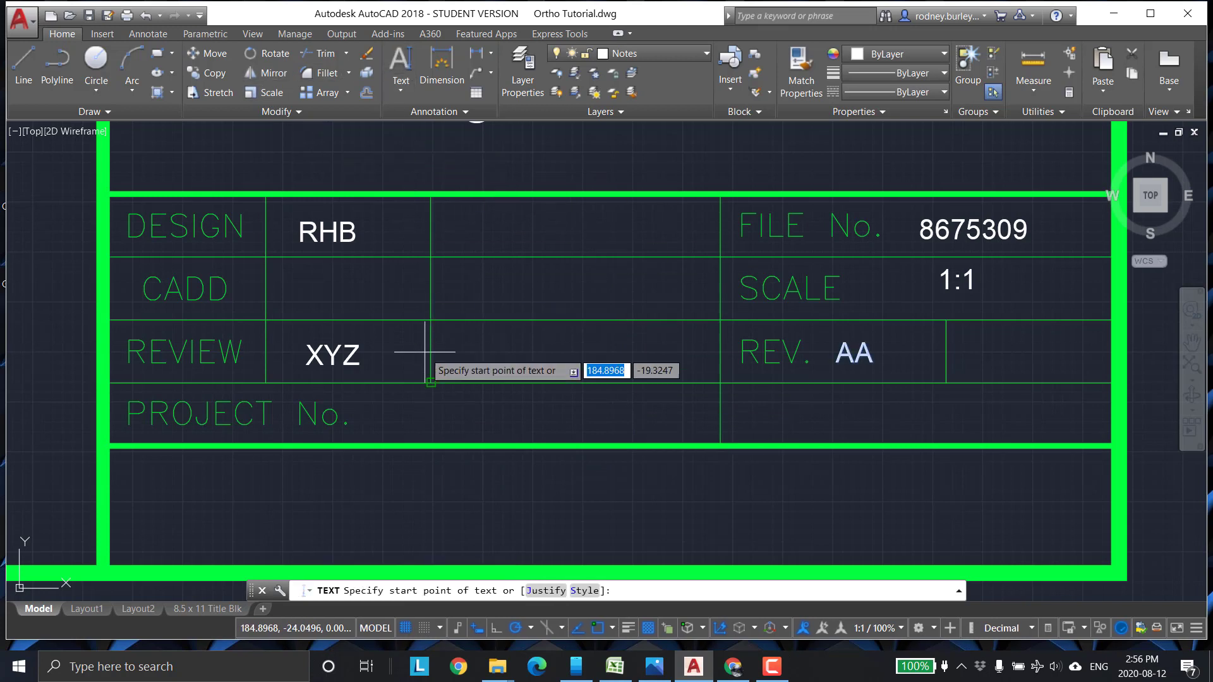
pyautogui.click(420, 427)
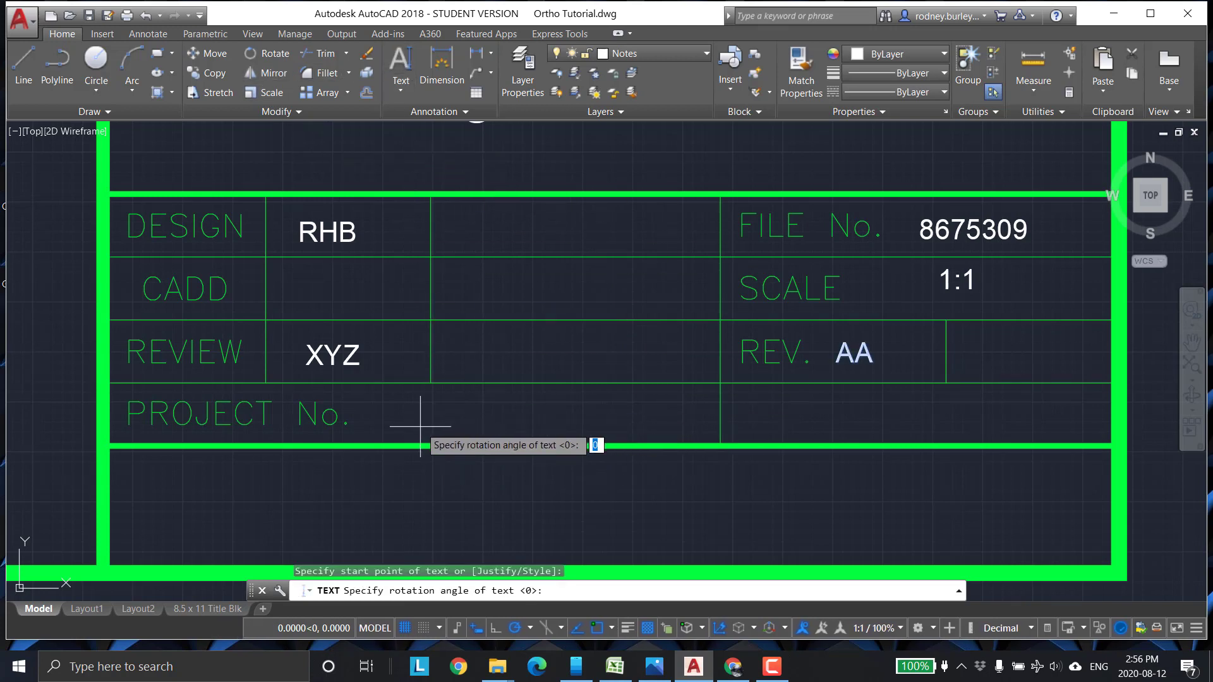
pyautogui.press('Escape')
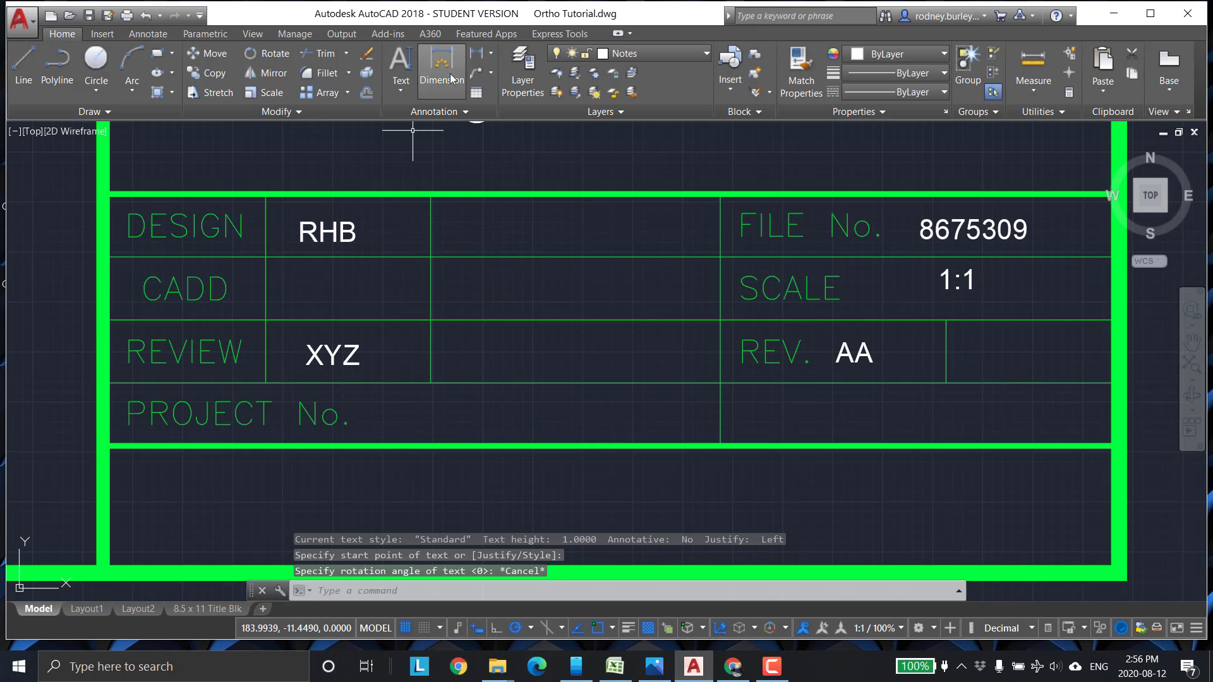
pyautogui.click(399, 61)
pyautogui.click(414, 425)
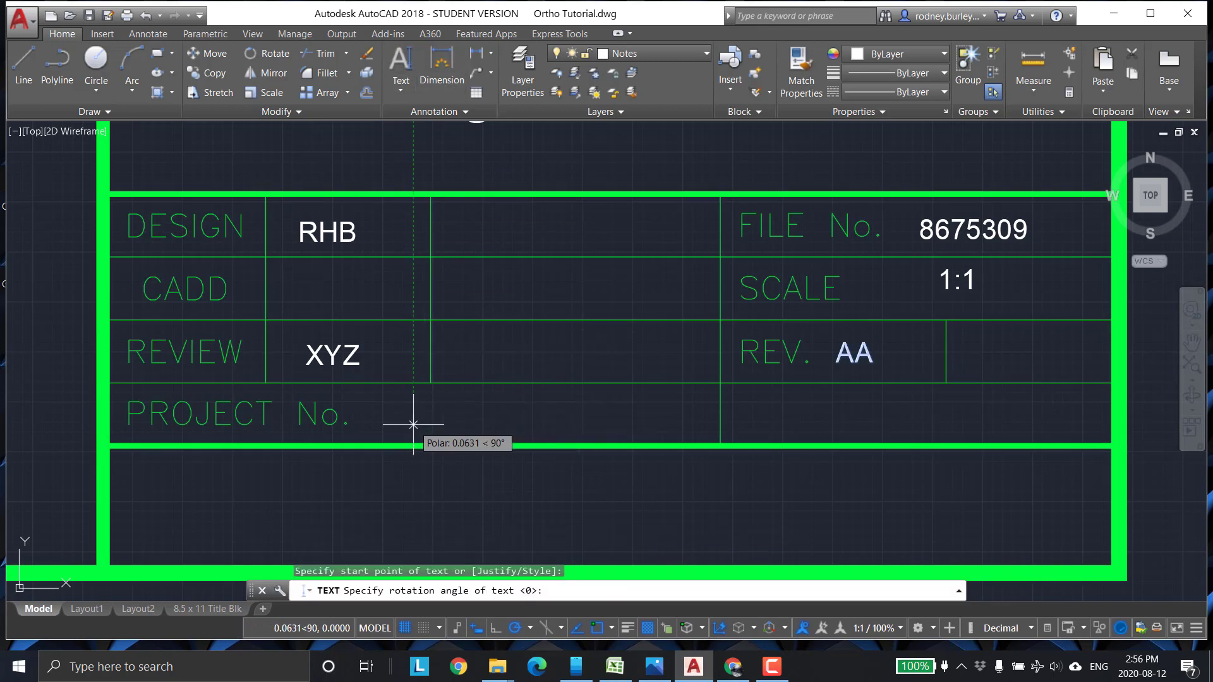
pyautogui.write('0987')
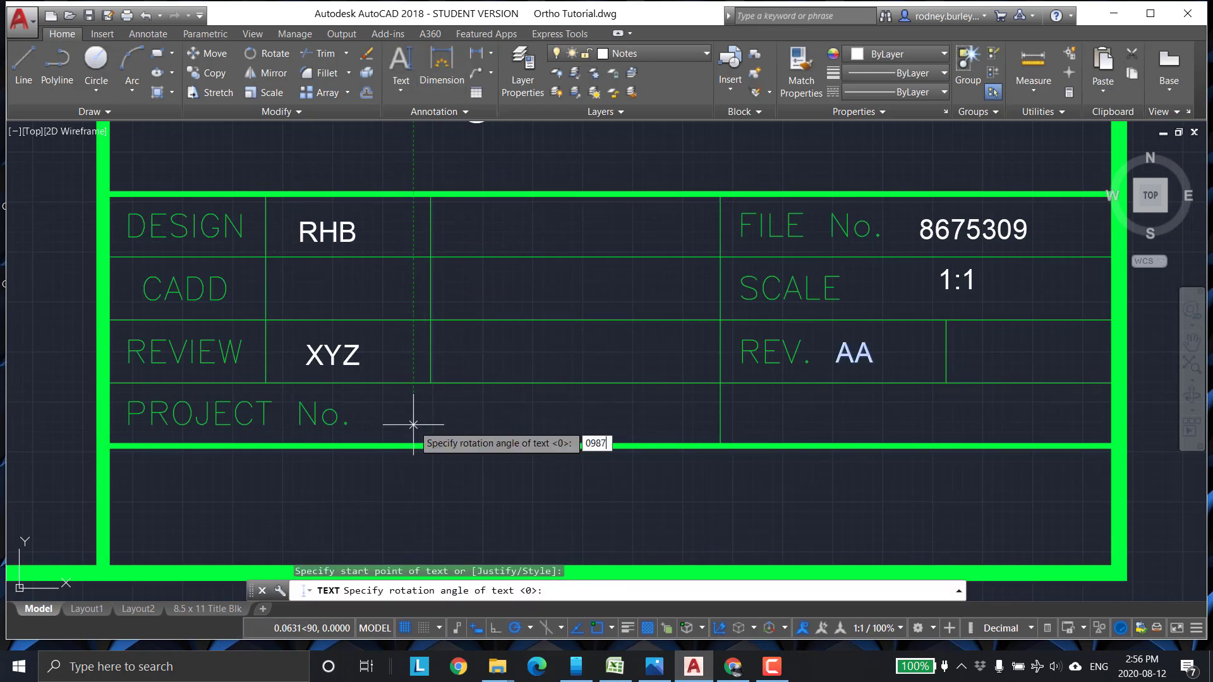
pyautogui.write('654321')
pyautogui.press('Escape')
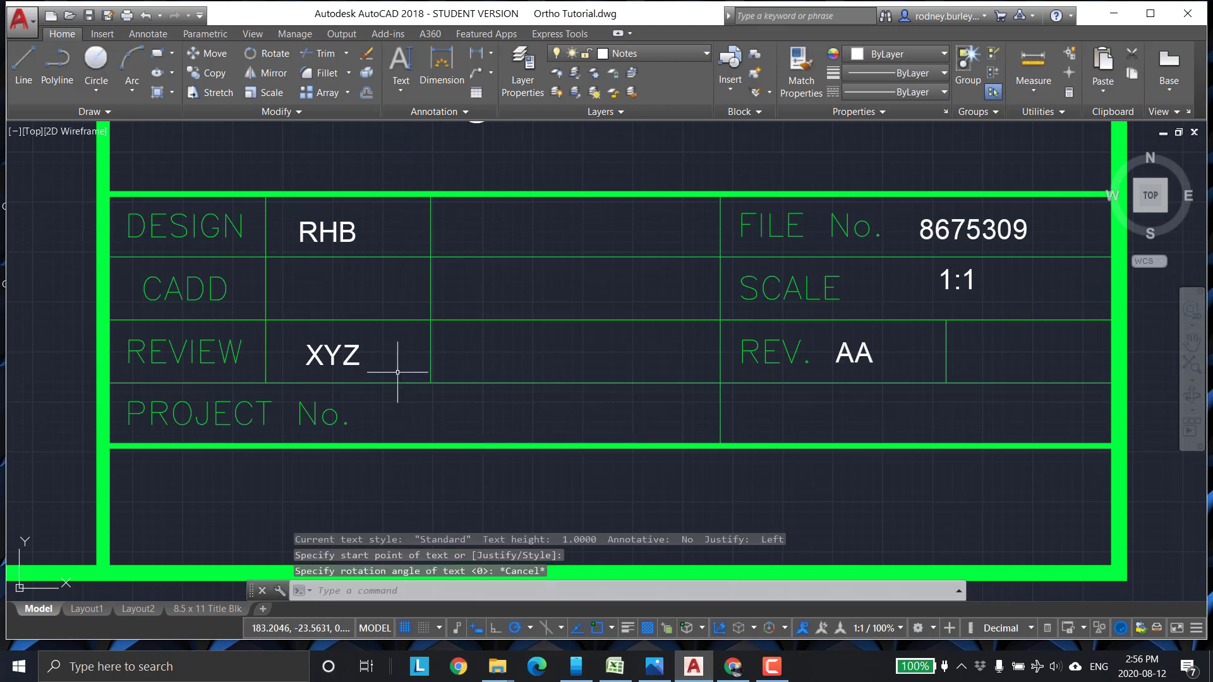
pyautogui.click(390, 90)
pyautogui.click(416, 425)
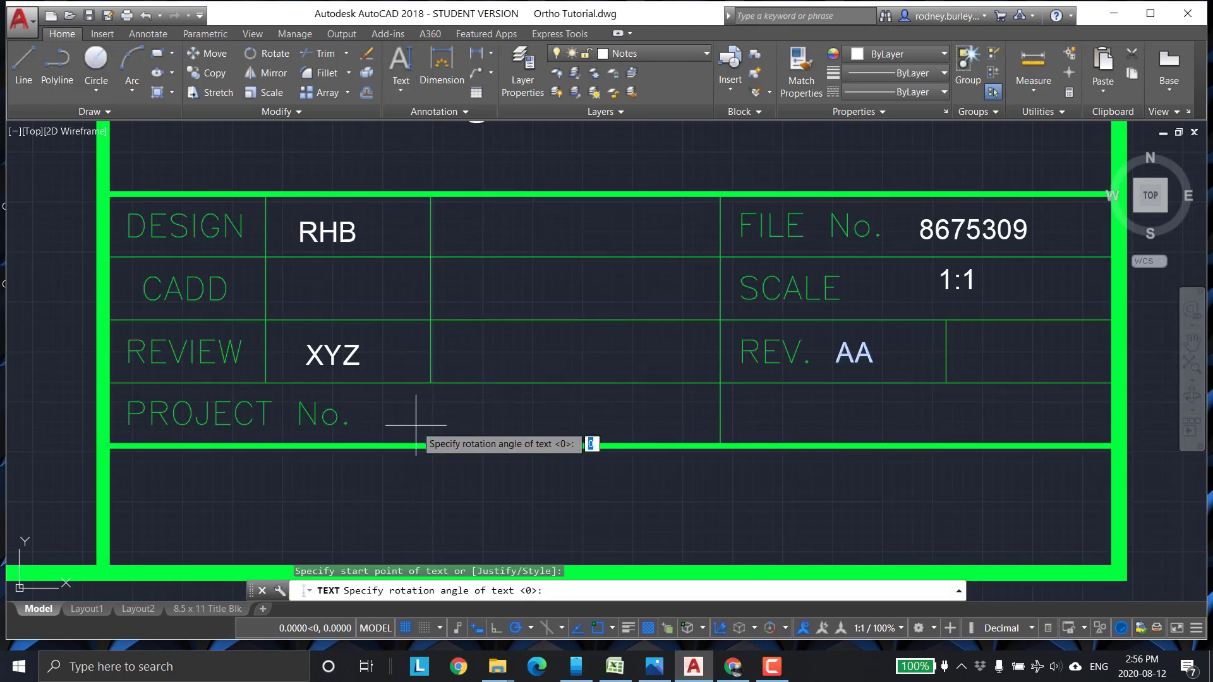
pyautogui.press('Return')
pyautogui.write('098')
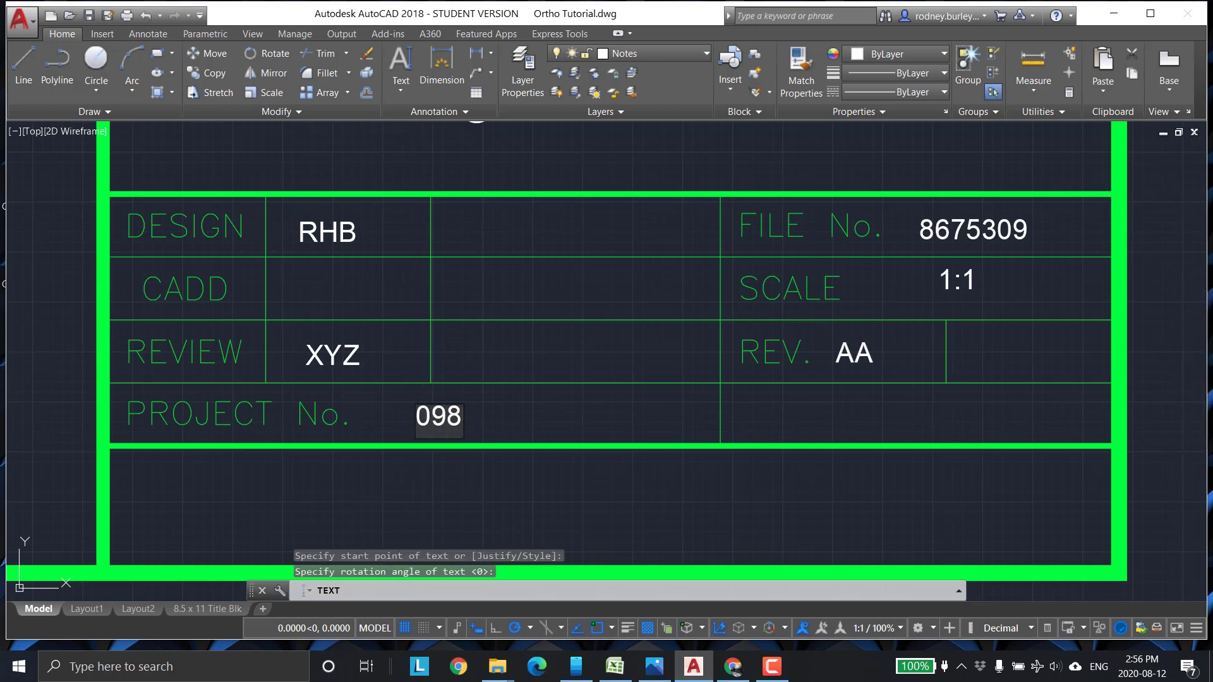
pyautogui.write('7654321')
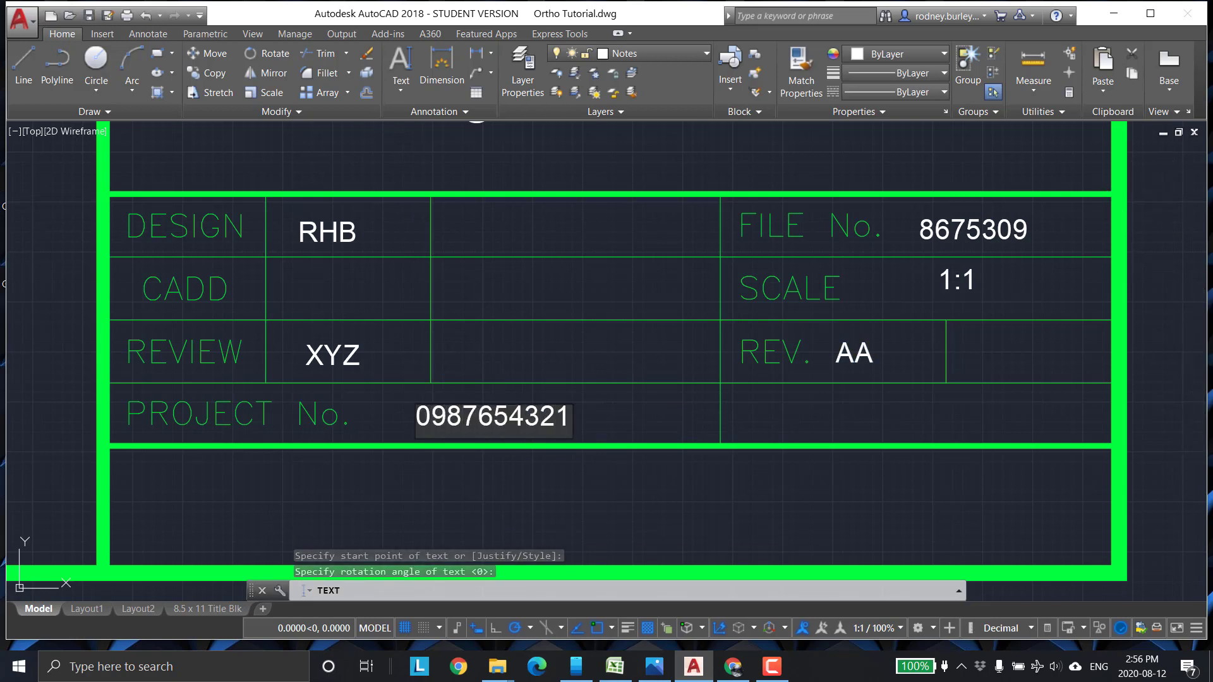
pyautogui.click(576, 372)
# Examine the filled-in title block fields, the empty strip beneath them and the nearby views
pyautogui.scroll(-2, 733, 348)
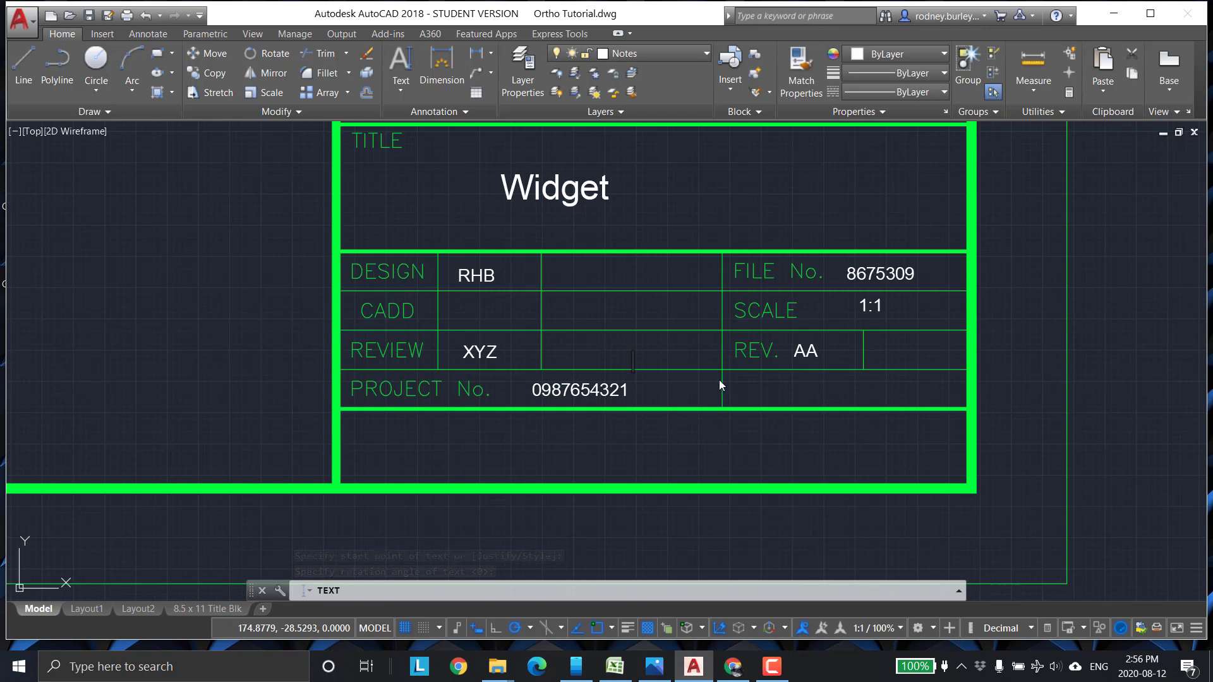
pyautogui.scroll(-2, 719, 381)
pyautogui.scroll(4, 535, 424)
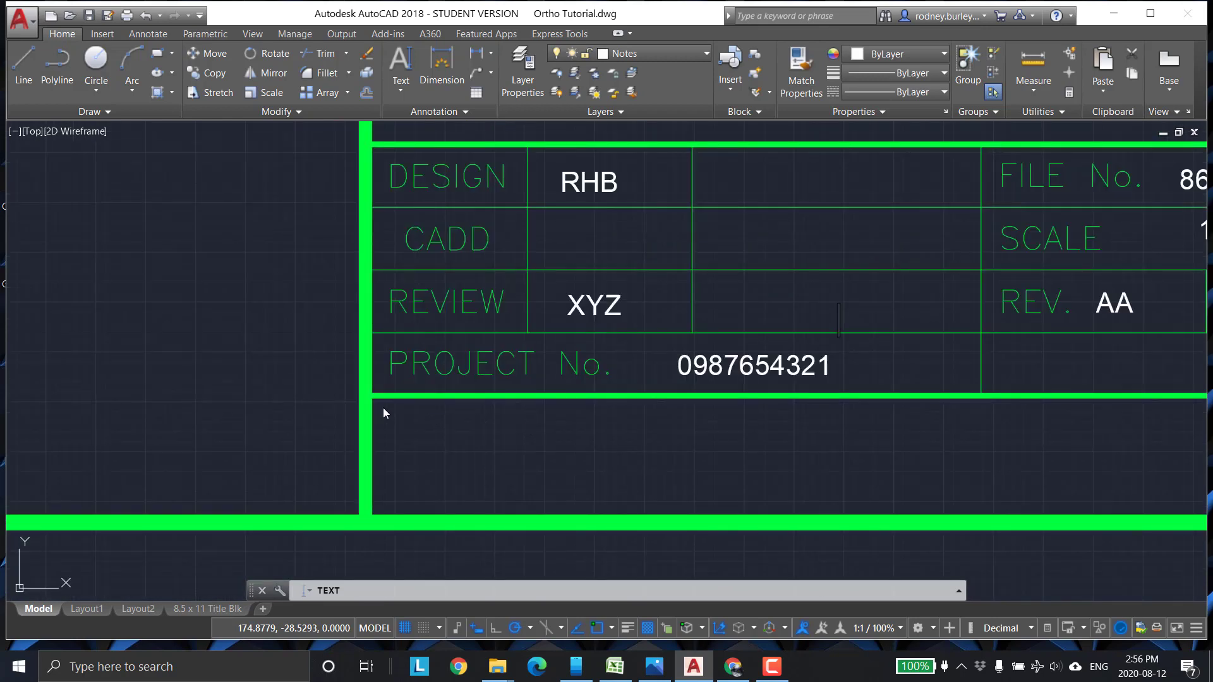
pyautogui.moveTo(547, 412); pyautogui.dragTo(496, 360, button='middle')
pyautogui.moveTo(610, 408); pyautogui.dragTo(540, 410, button='middle')
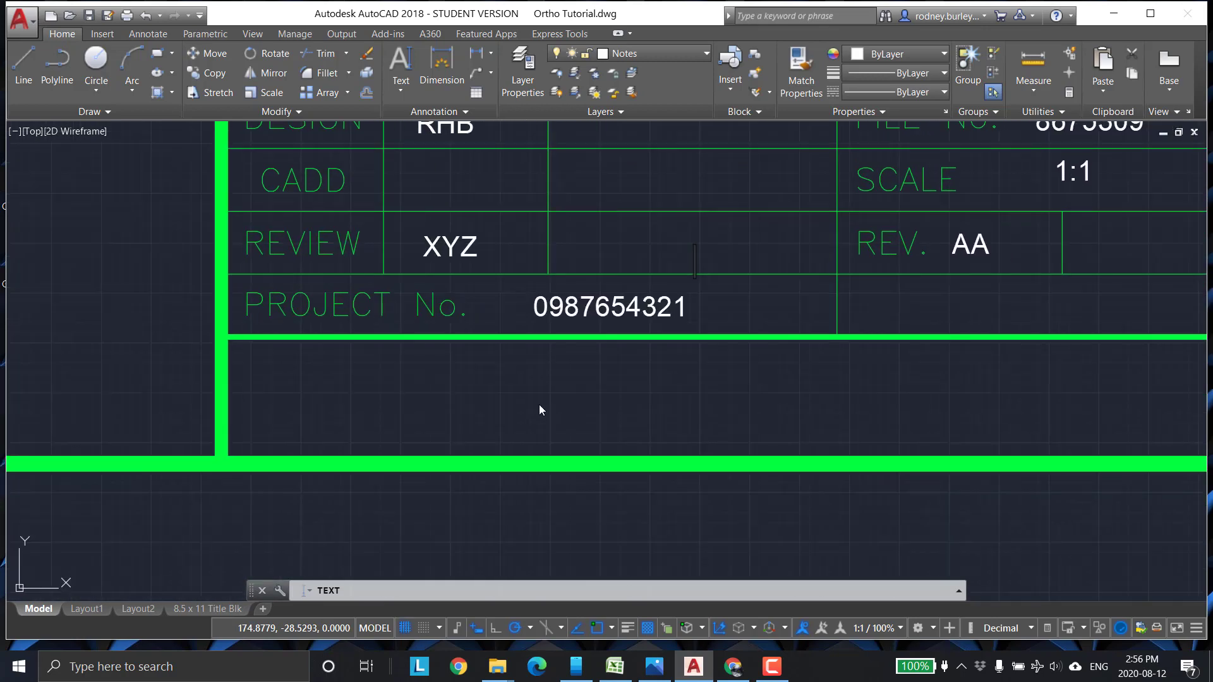
pyautogui.scroll(-2, 540, 410)
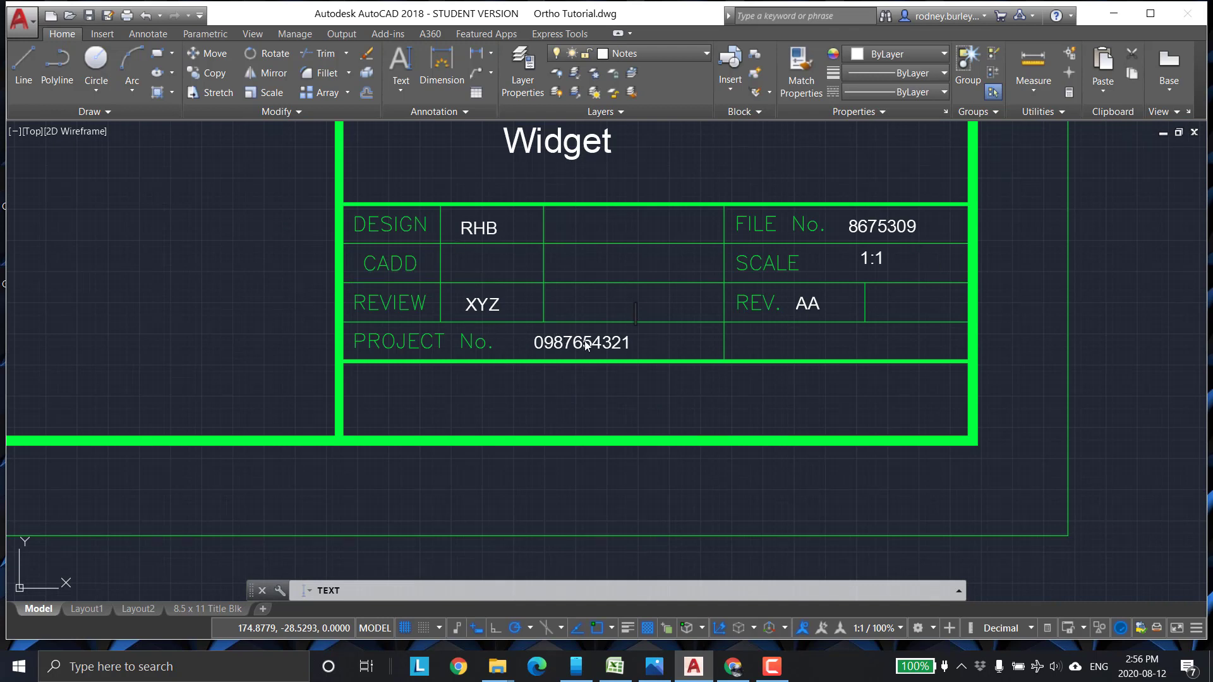
pyautogui.scroll(-1, 542, 405)
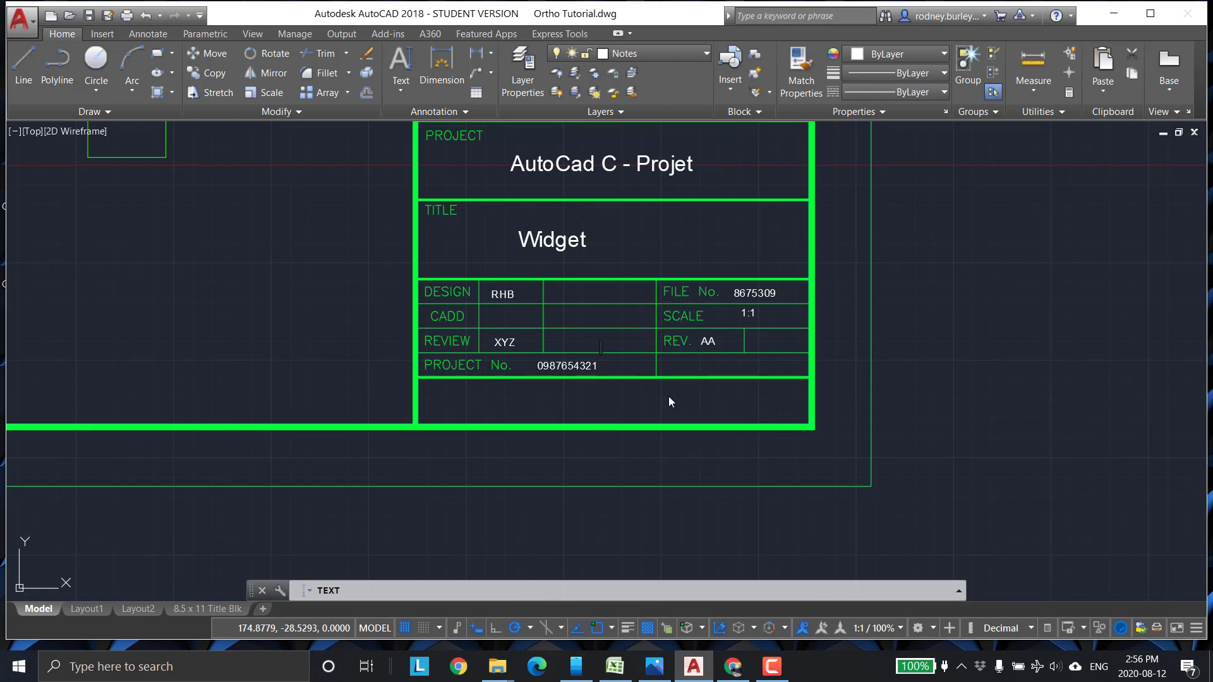
pyautogui.scroll(-4, 671, 402)
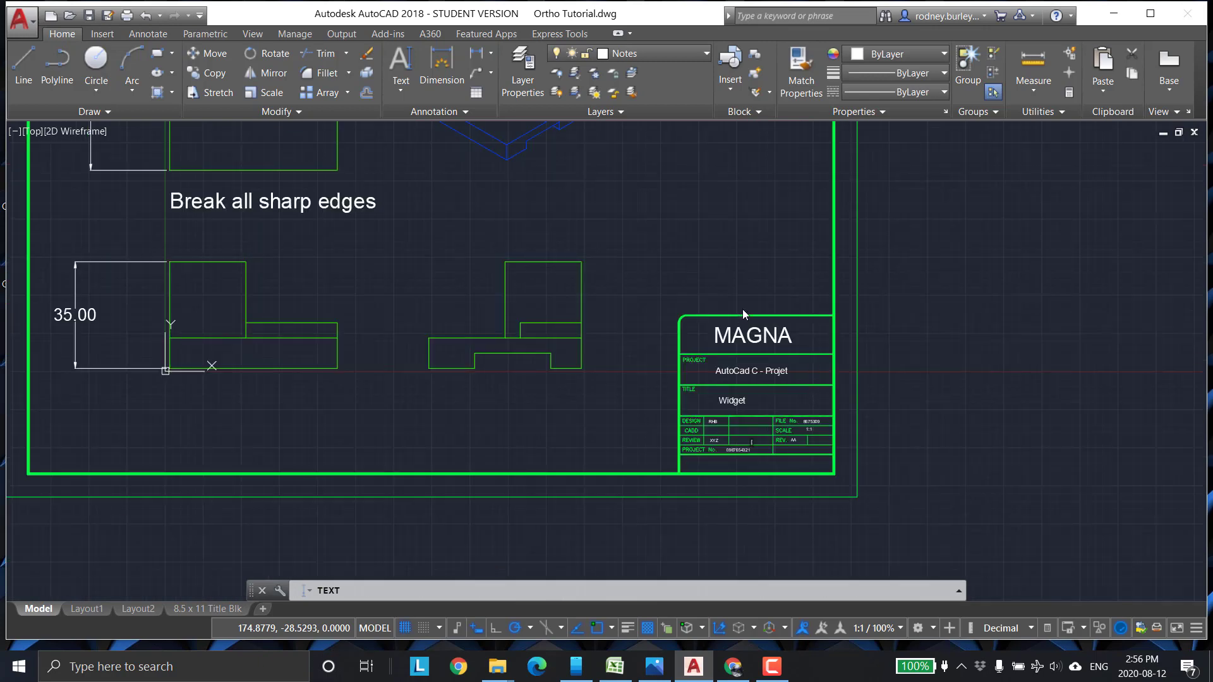
# Set up a single-sheet plot of the model using the AutoCAD PDF (General Documentation).pc3 plotter
pyautogui.scroll(-2, 743, 312)
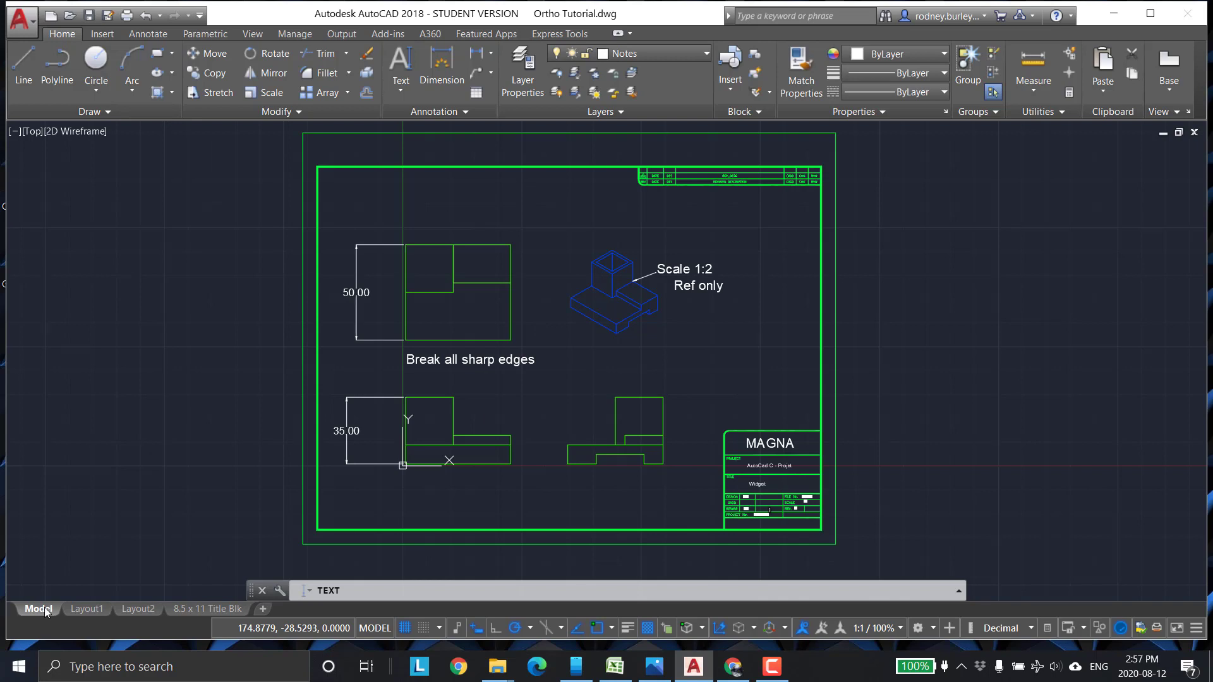
pyautogui.press('Return')
pyautogui.click(717, 378)
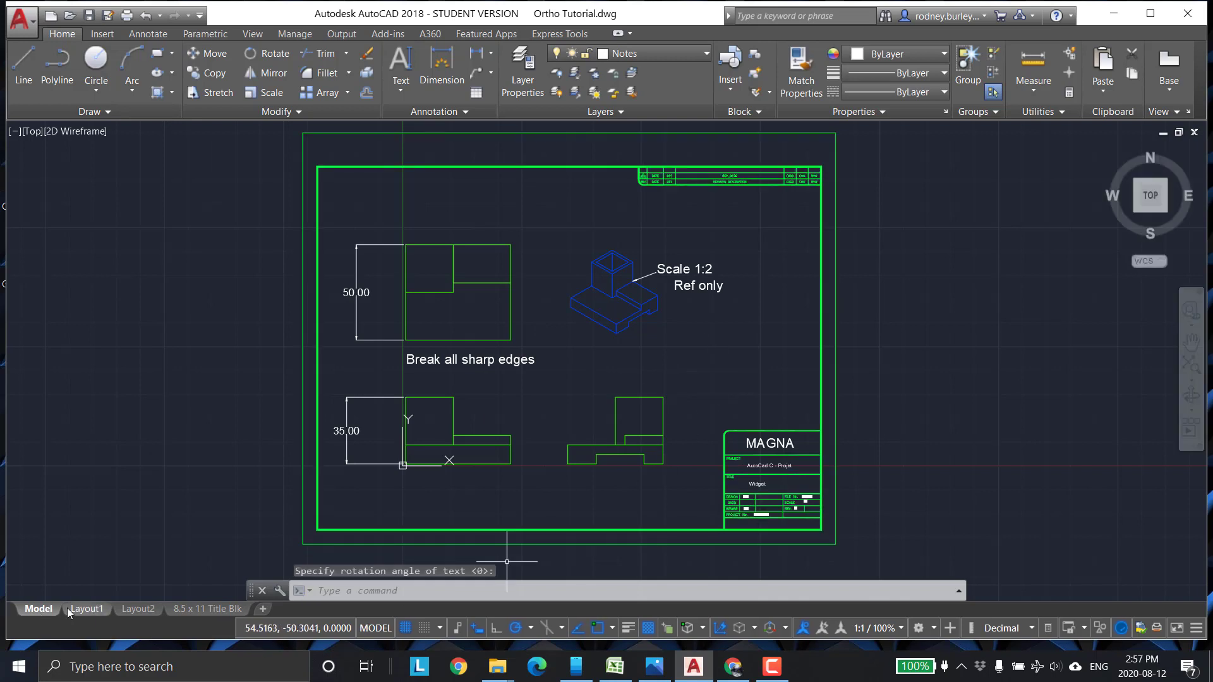
pyautogui.click(104, 561)
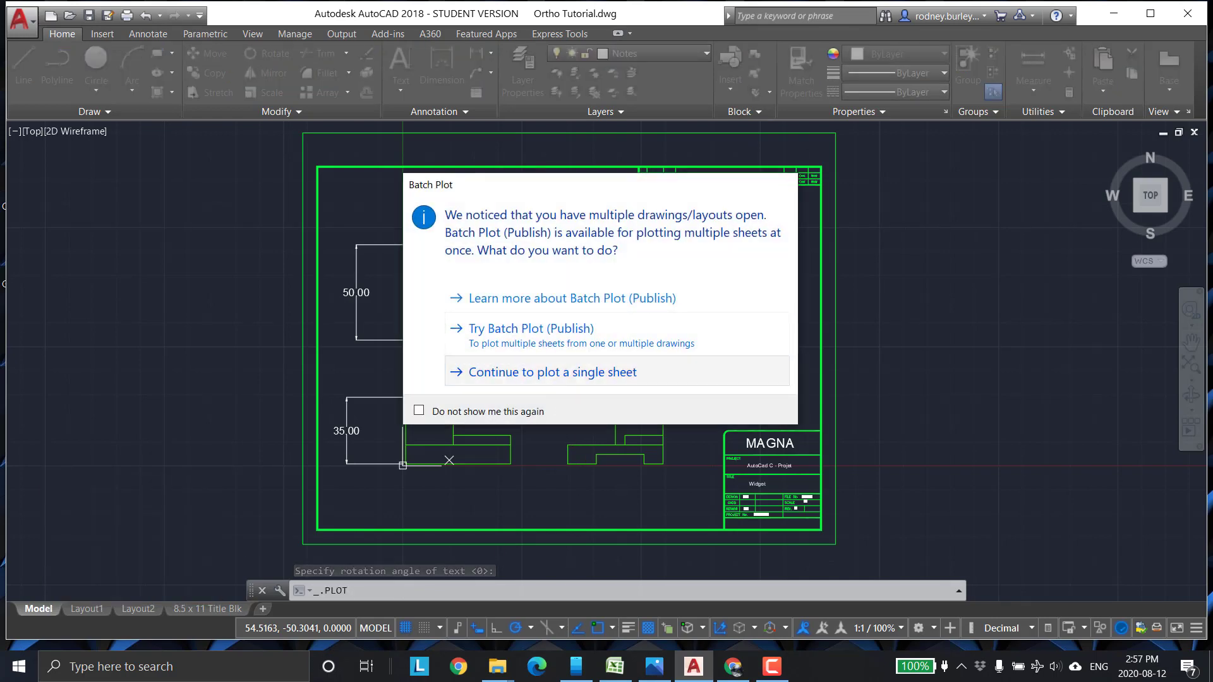
pyautogui.click(544, 375)
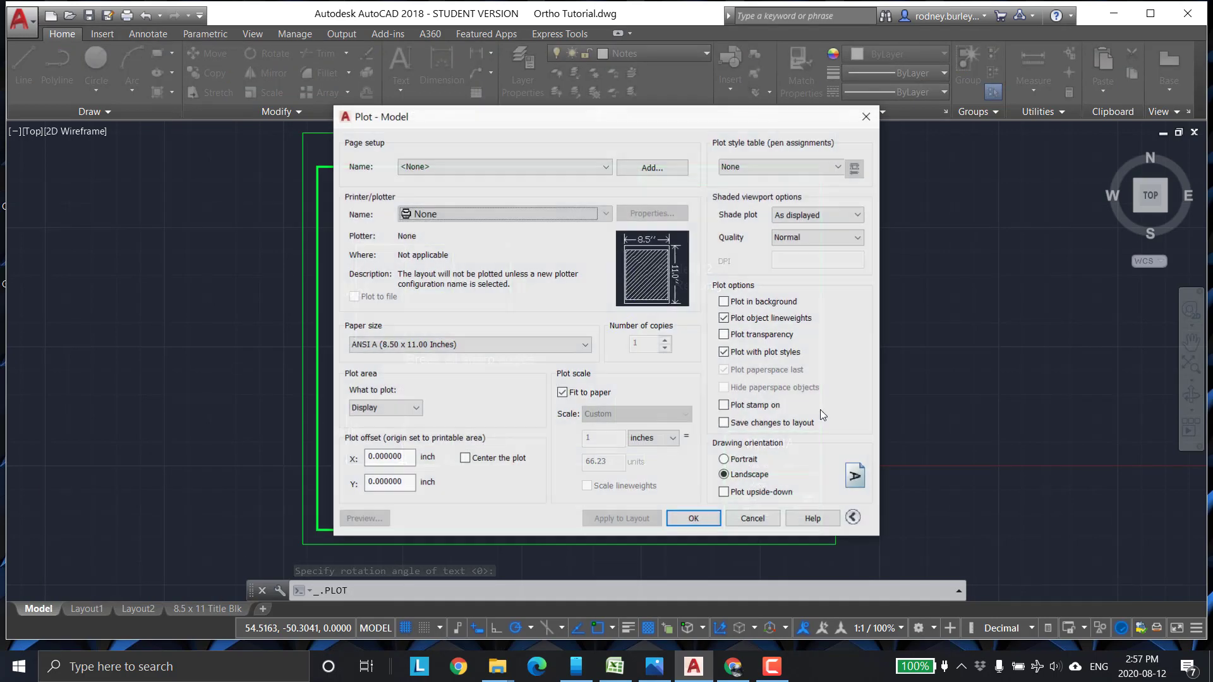
pyautogui.click(606, 215)
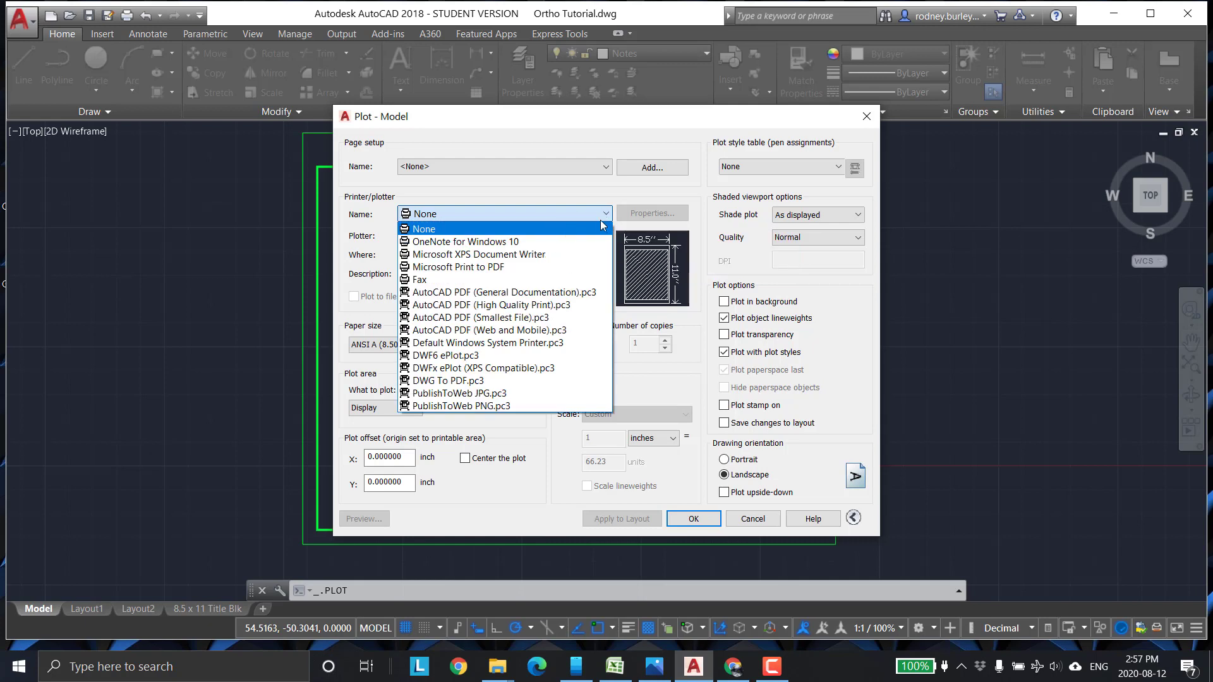
pyautogui.click(602, 228)
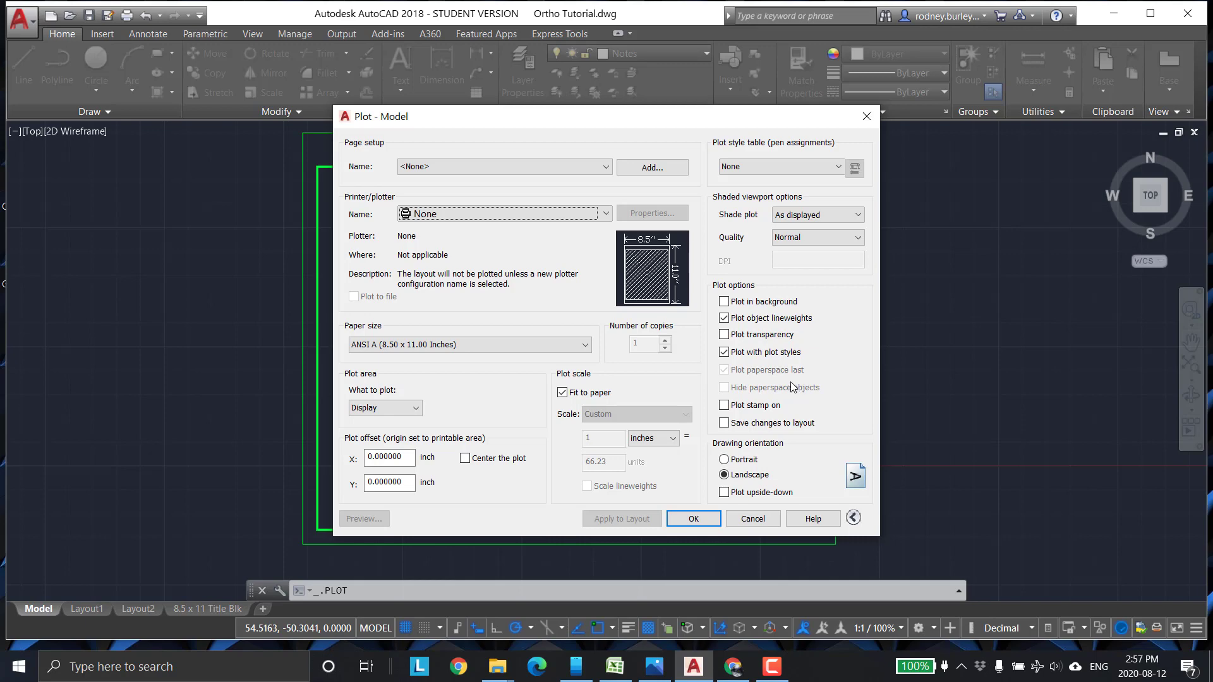
pyautogui.click(608, 214)
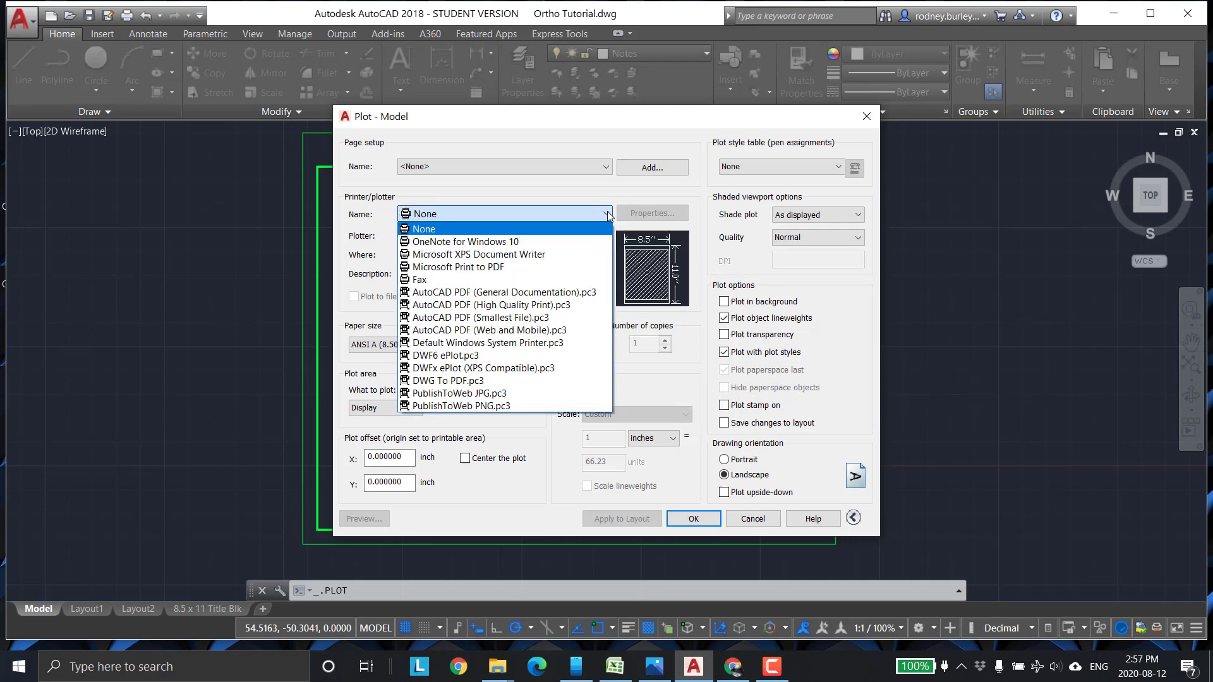
pyautogui.click(503, 294)
pyautogui.moveTo(670, 282)
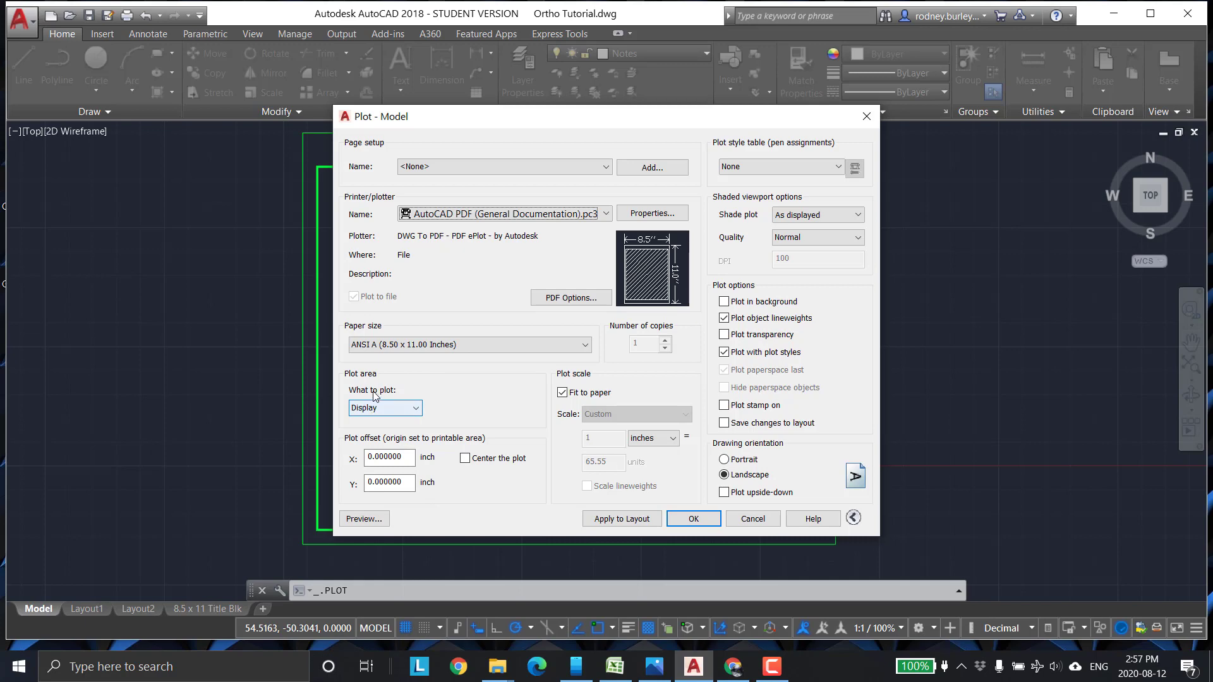
# Set the plot area to a window spanning opposite corners of the sheet's thin outer border
pyautogui.click(412, 409)
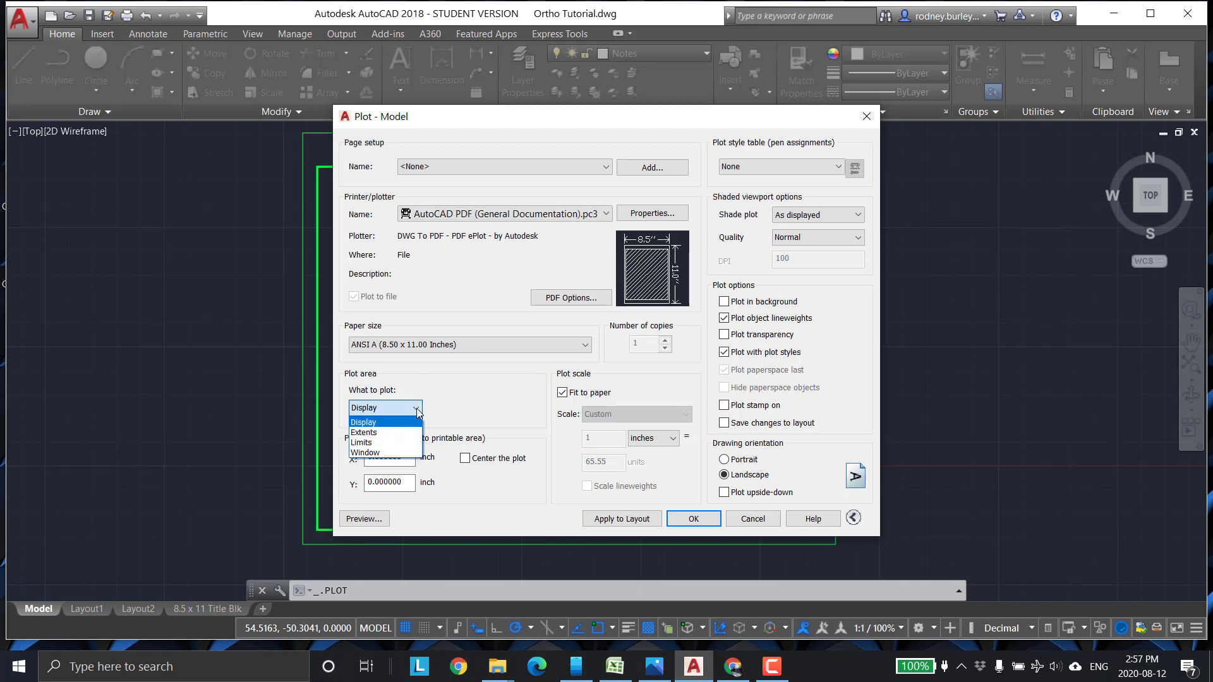
pyautogui.click(373, 454)
pyautogui.scroll(-2, 319, 466)
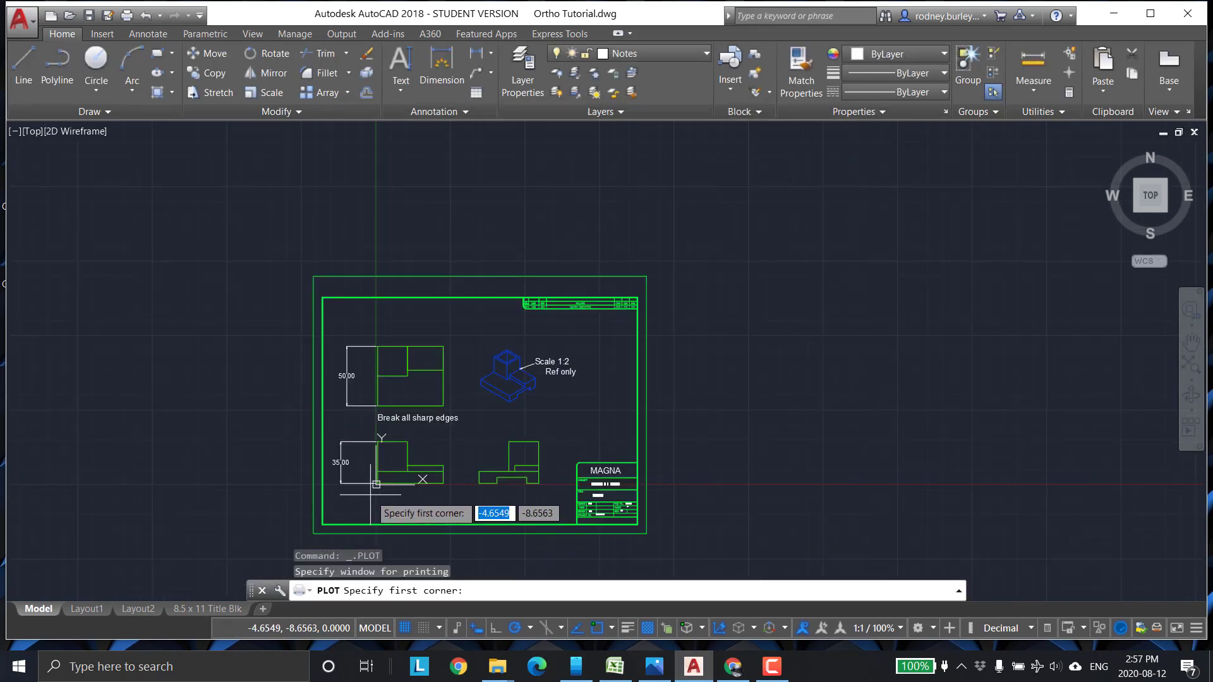
pyautogui.moveTo(371, 495); pyautogui.dragTo(409, 391, button='middle')
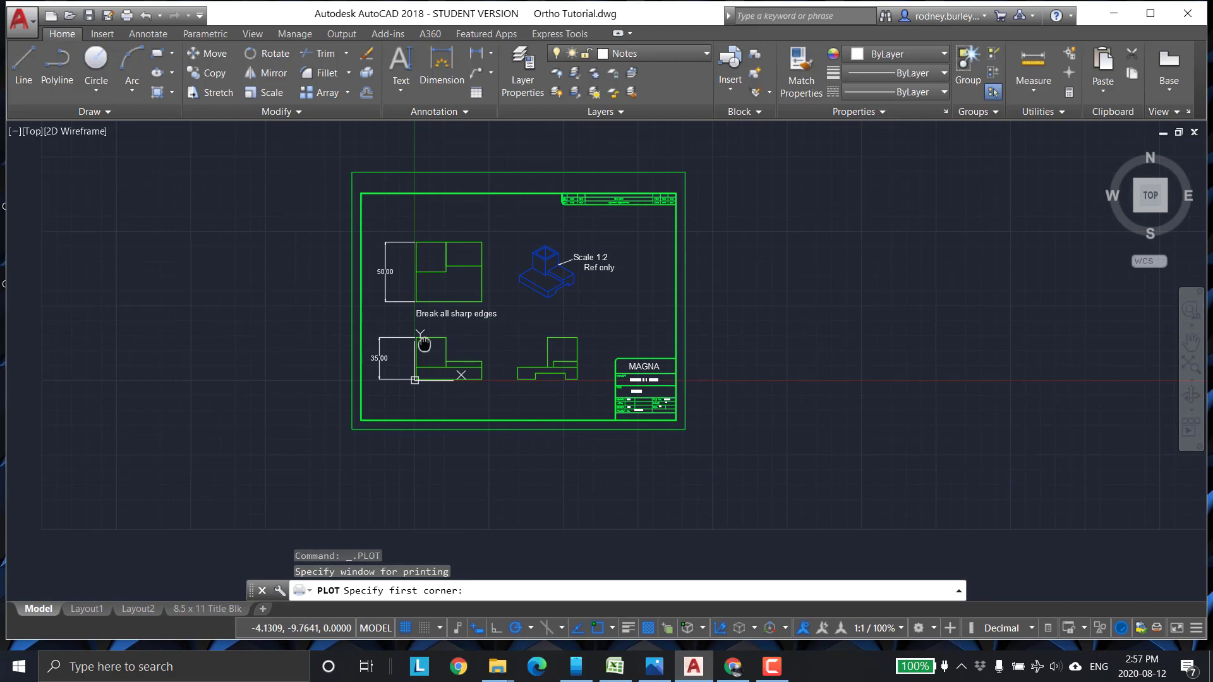
pyautogui.click(351, 429)
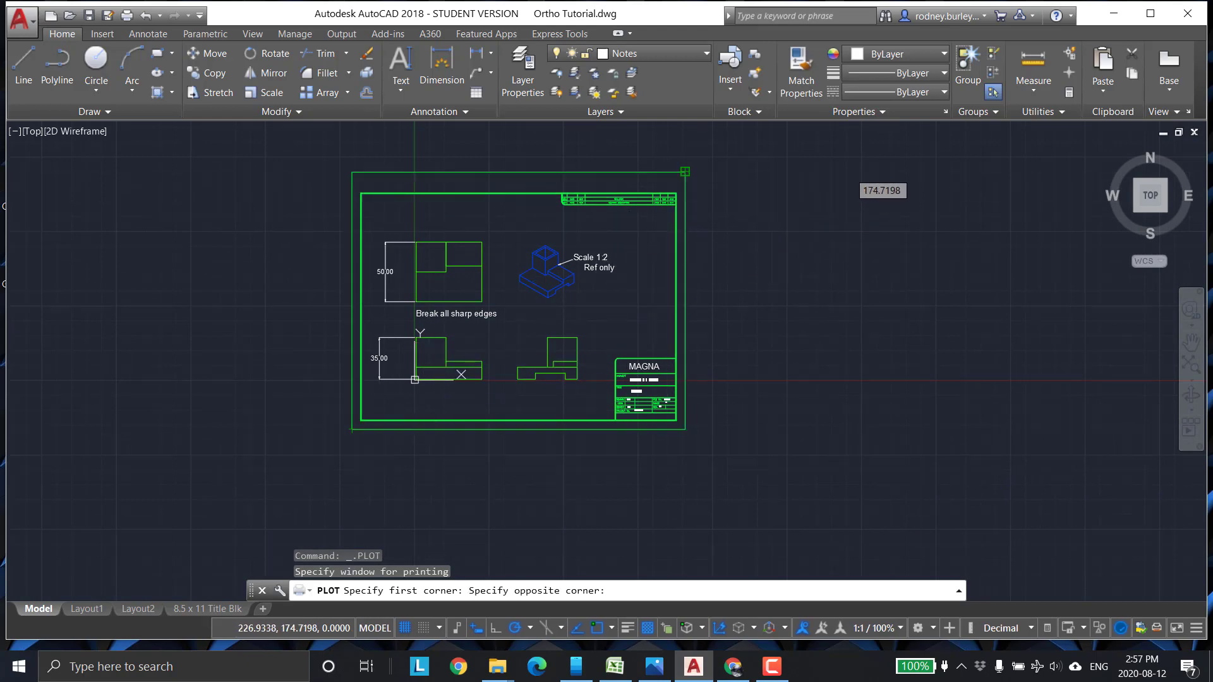
pyautogui.click(685, 171)
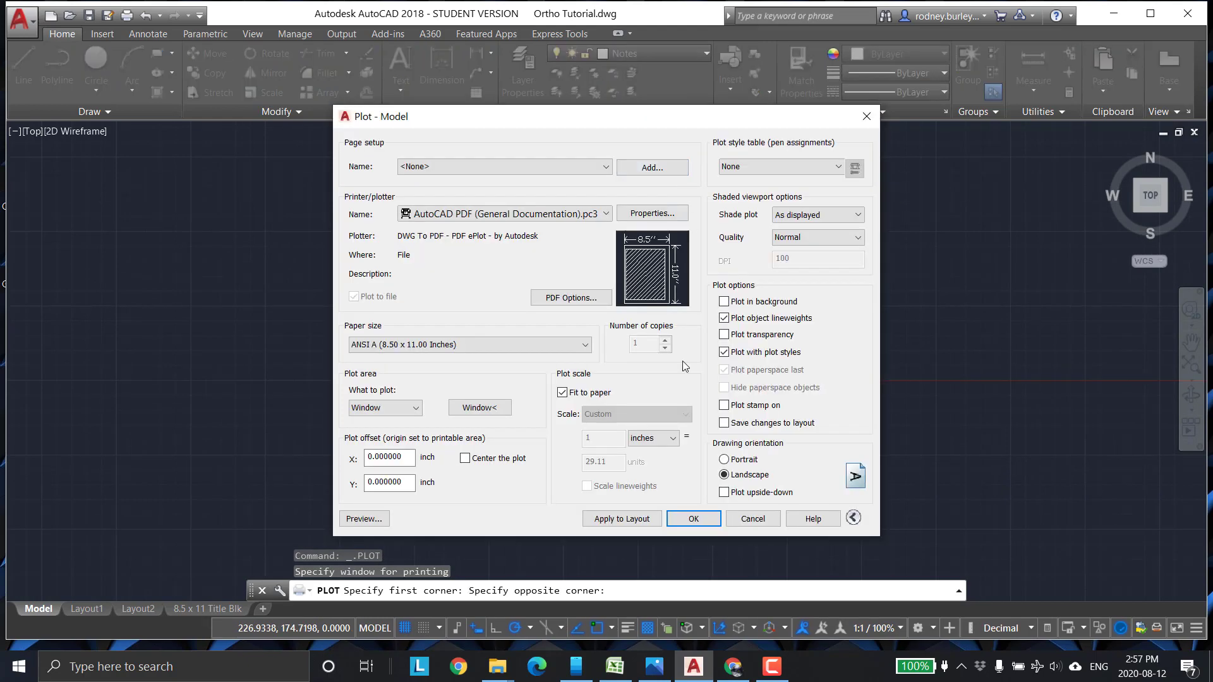
# Plot the sheet to a PDF on the Desktop named "Widet 1 Rev AA"
pyautogui.click(699, 520)
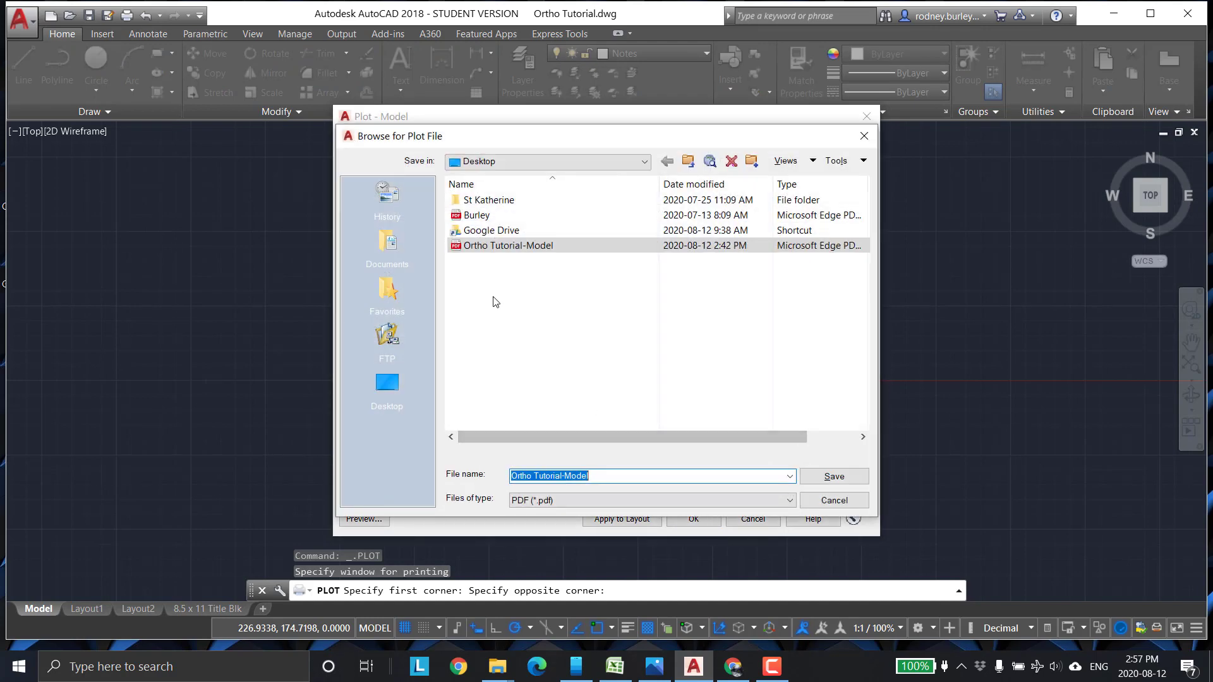
pyautogui.write('TEst 1')
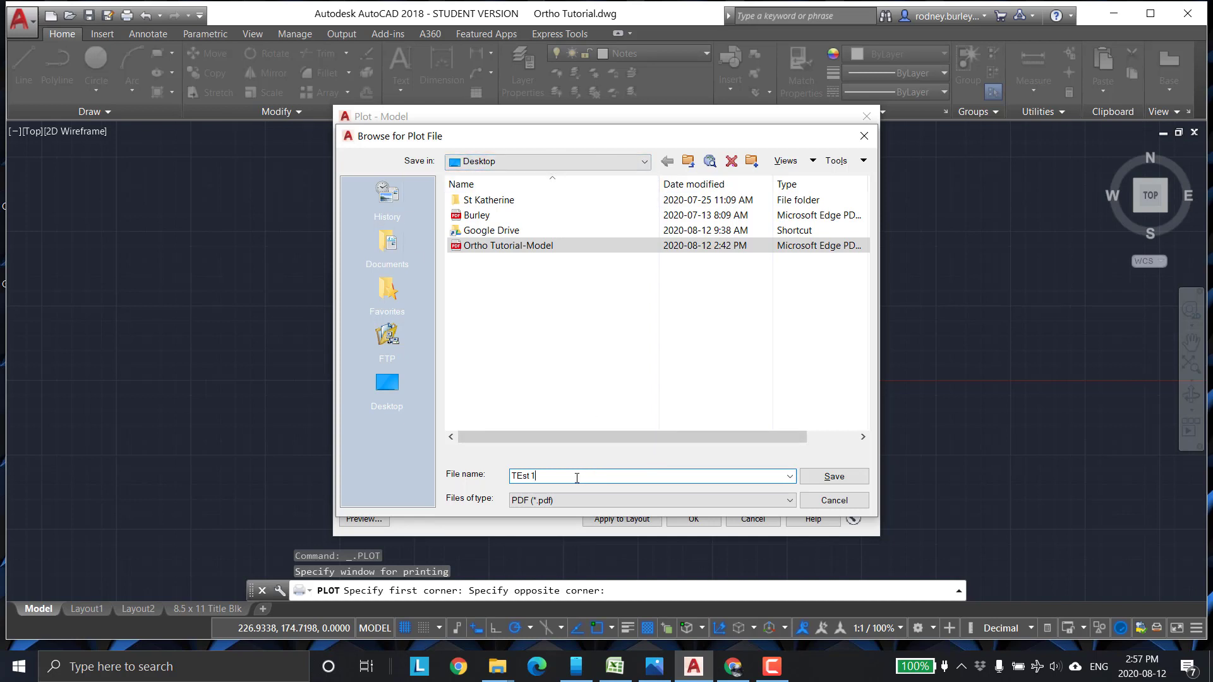
pyautogui.moveTo(538, 476); pyautogui.dragTo(374, 482)
pyautogui.write('Widet 1 Rev AA')
pyautogui.click(835, 477)
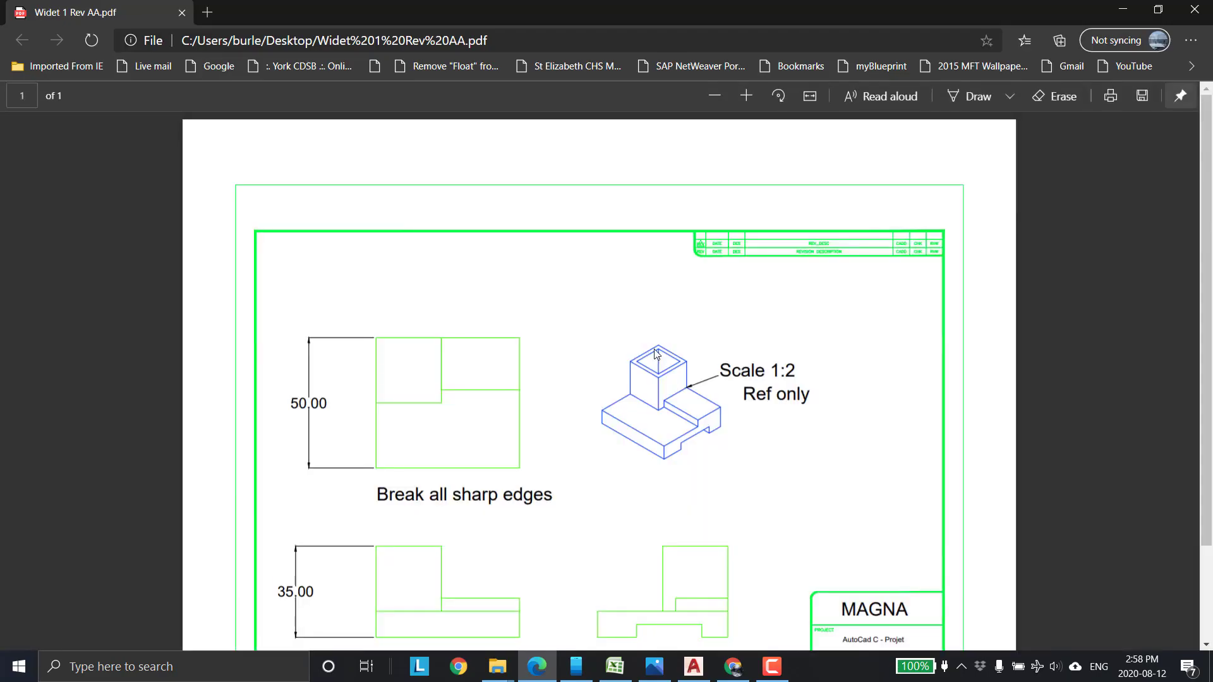
# Examine the plotted PDF from the revision table down to the title block
pyautogui.scroll(-2, 689, 373)
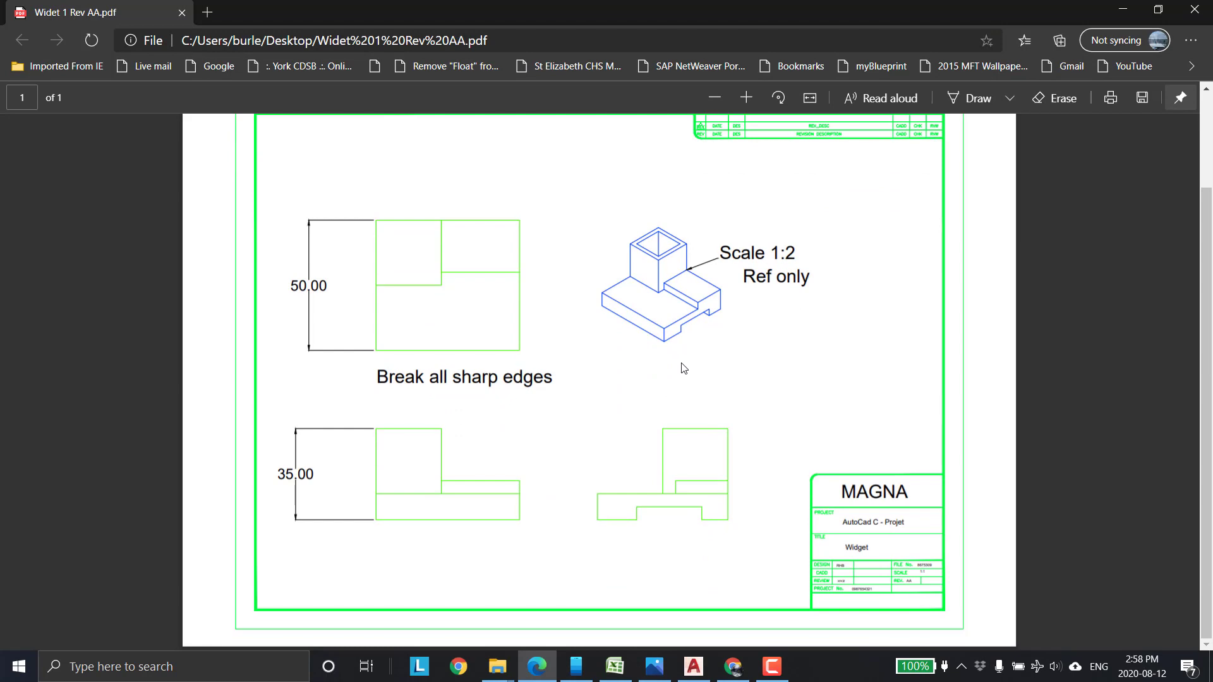
pyautogui.scroll(2, 682, 368)
pyautogui.scroll(-2, 684, 313)
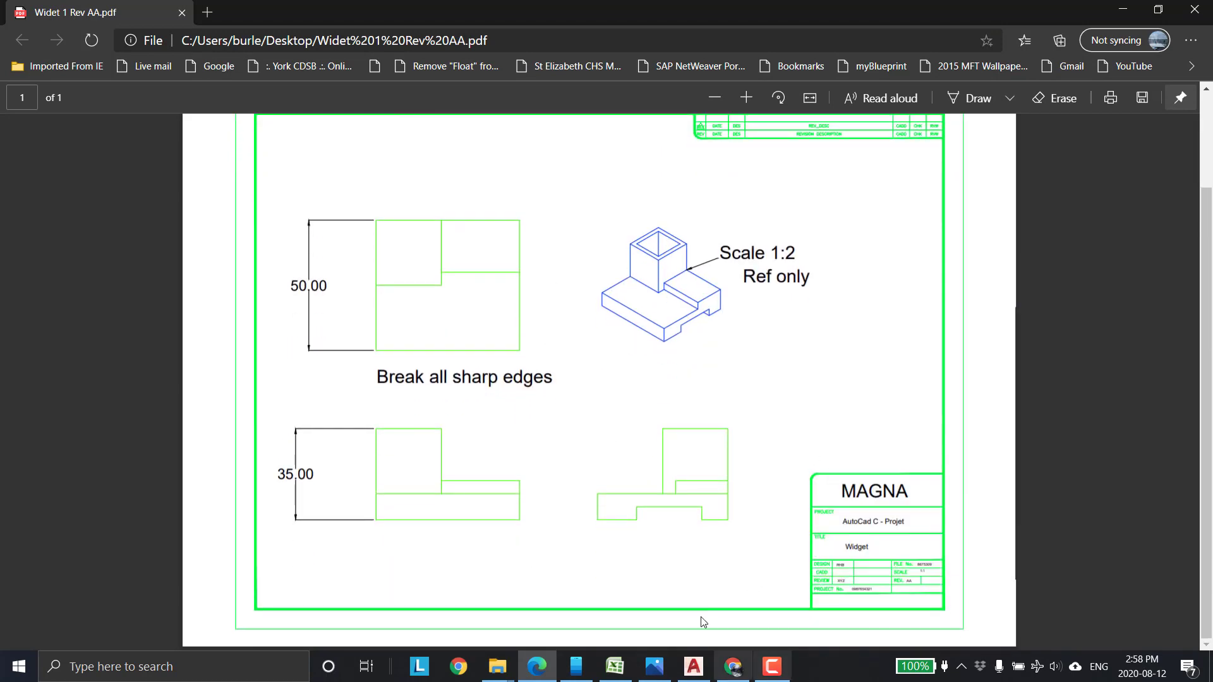
pyautogui.scroll(1, 794, 371)
pyautogui.scroll(-1, 767, 550)
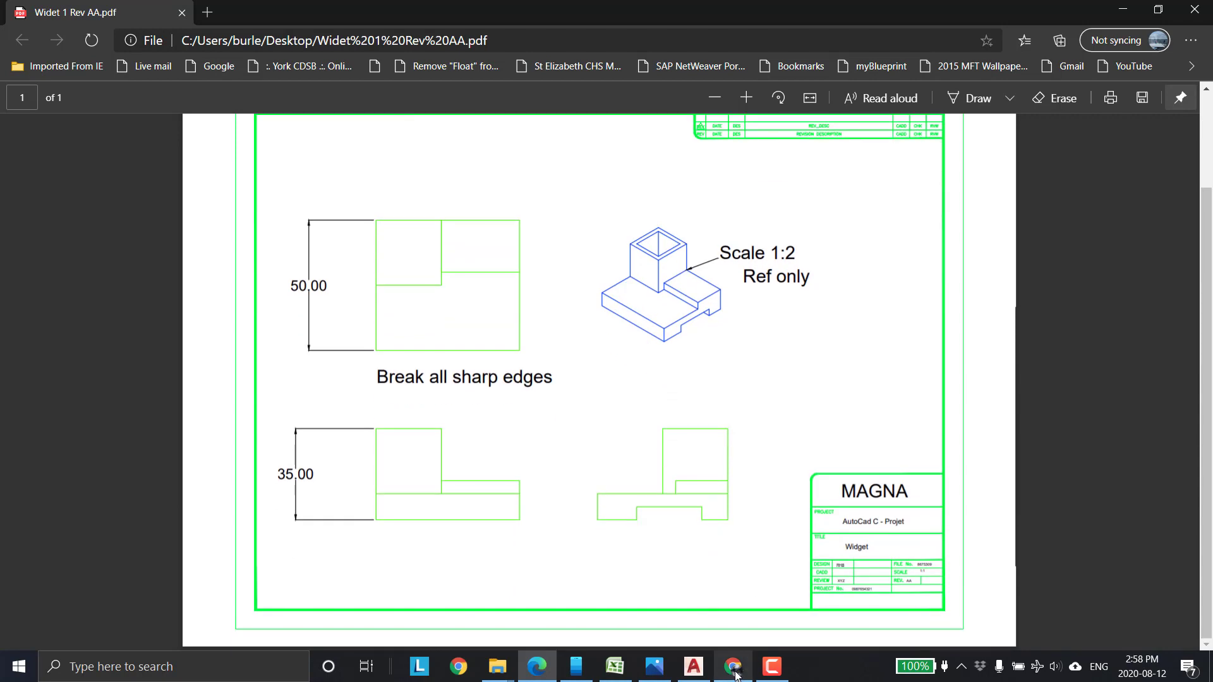
# Switch back to AutoCAD and examine the title block's lower fields around the SCALE and REV. entries
pyautogui.click(701, 674)
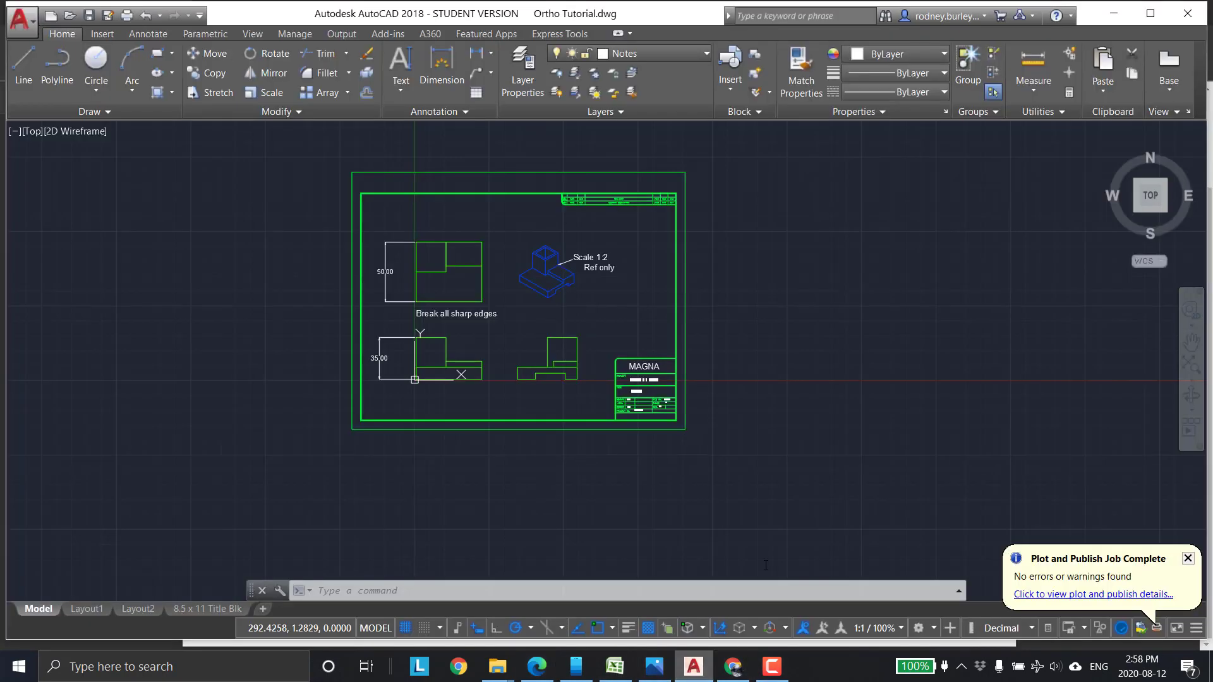
pyautogui.scroll(6, 923, 414)
pyautogui.scroll(5, 711, 382)
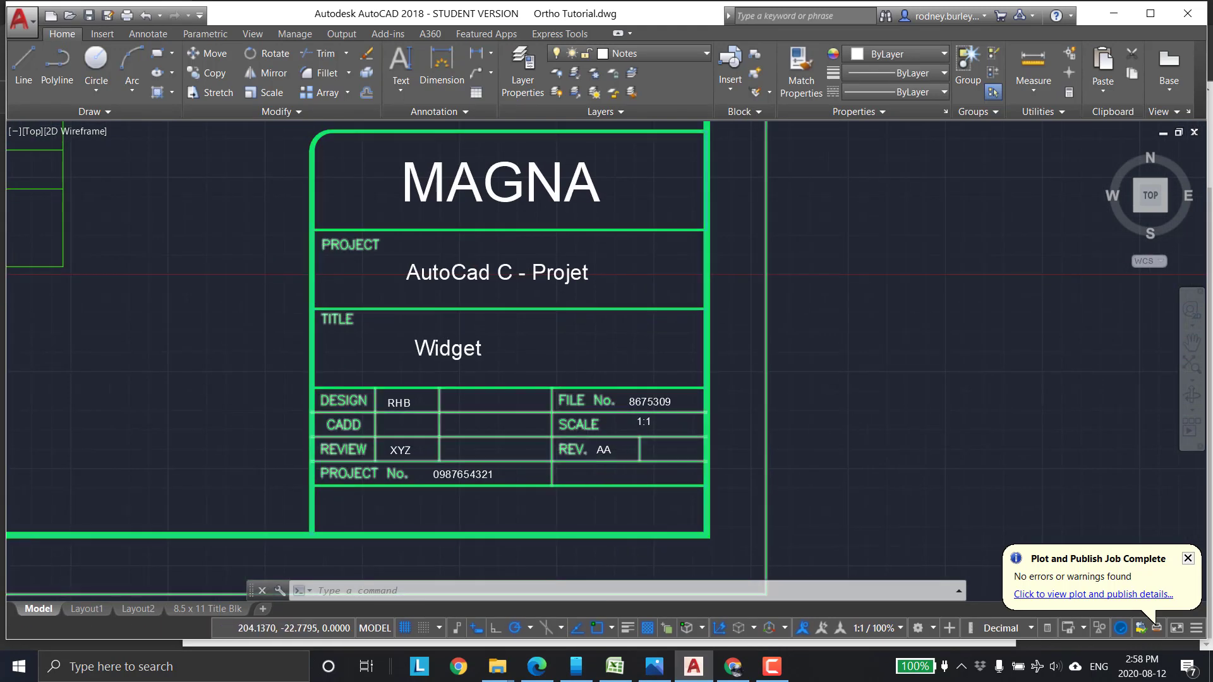
pyautogui.scroll(4, 608, 465)
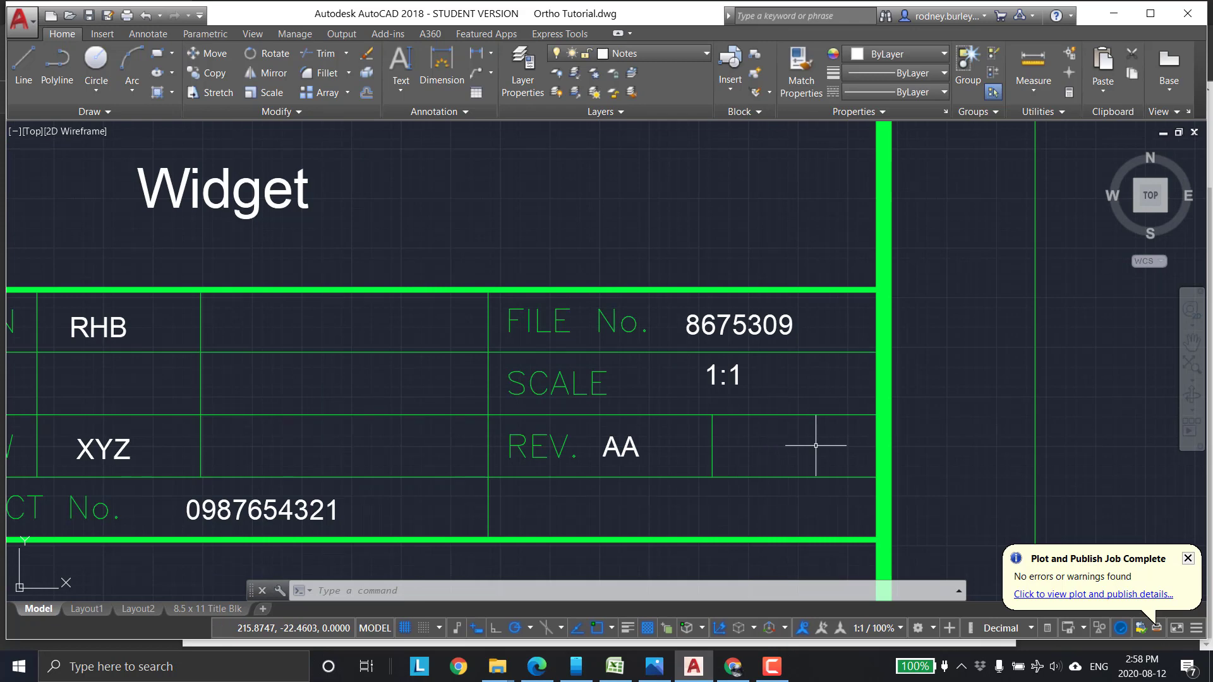
pyautogui.scroll(-2, 780, 417)
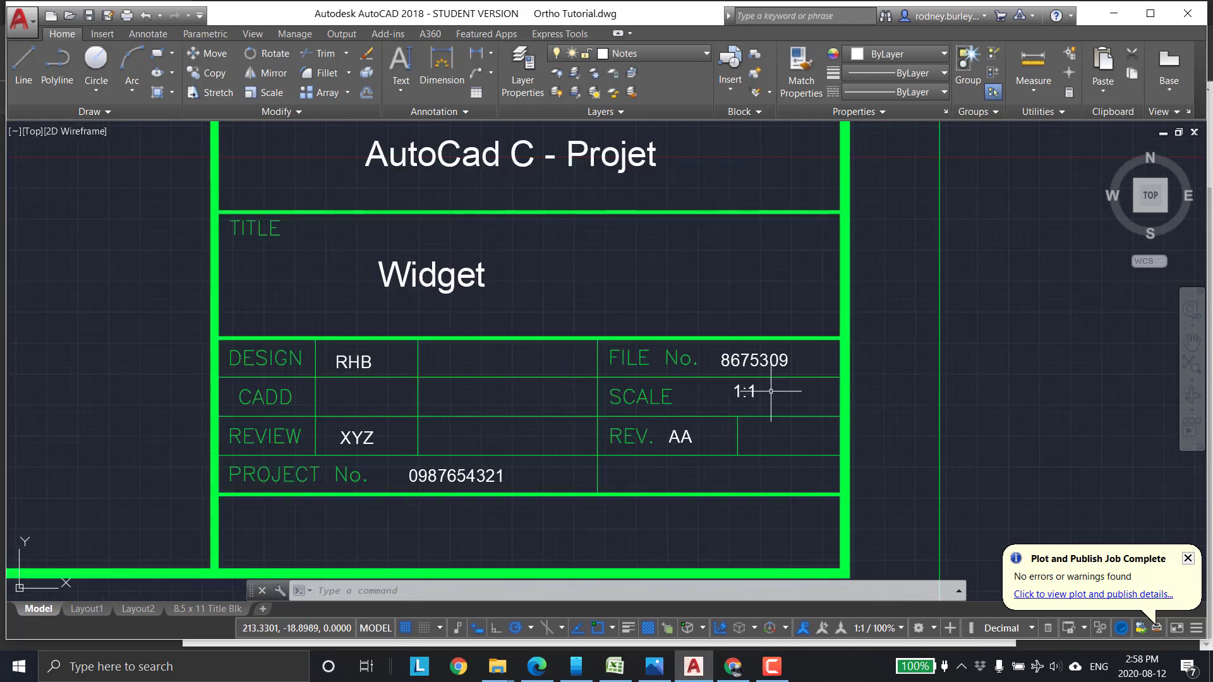
pyautogui.scroll(2, 767, 387)
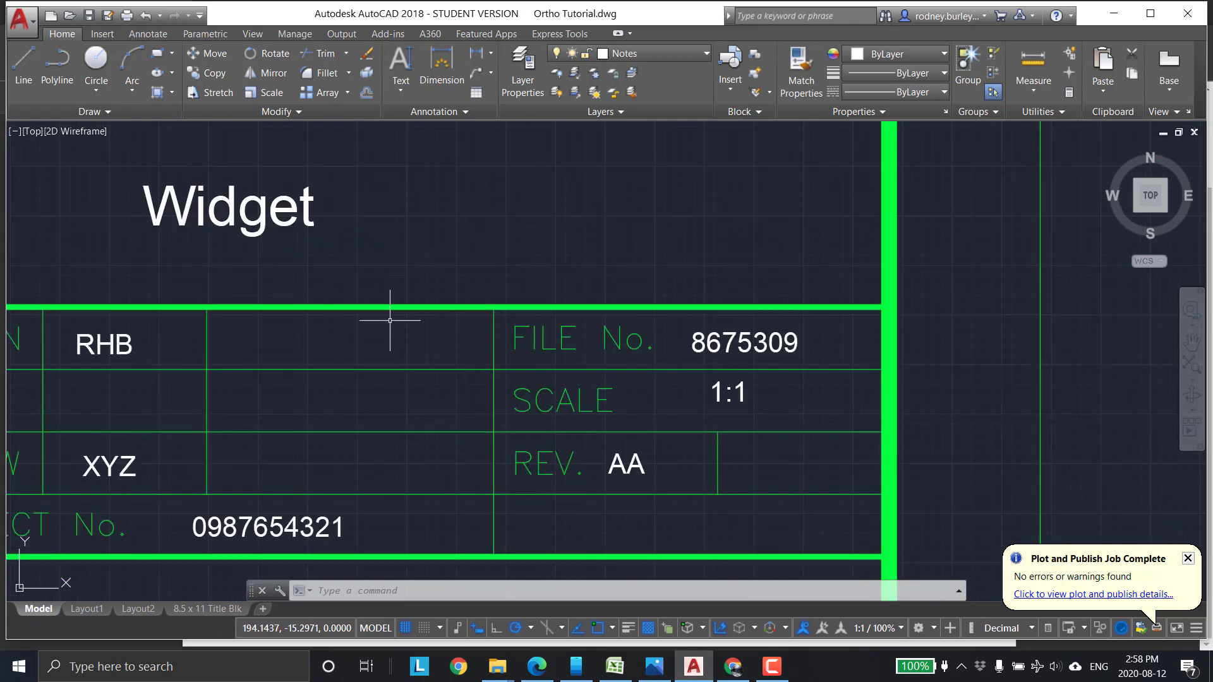
pyautogui.scroll(-2, 489, 328)
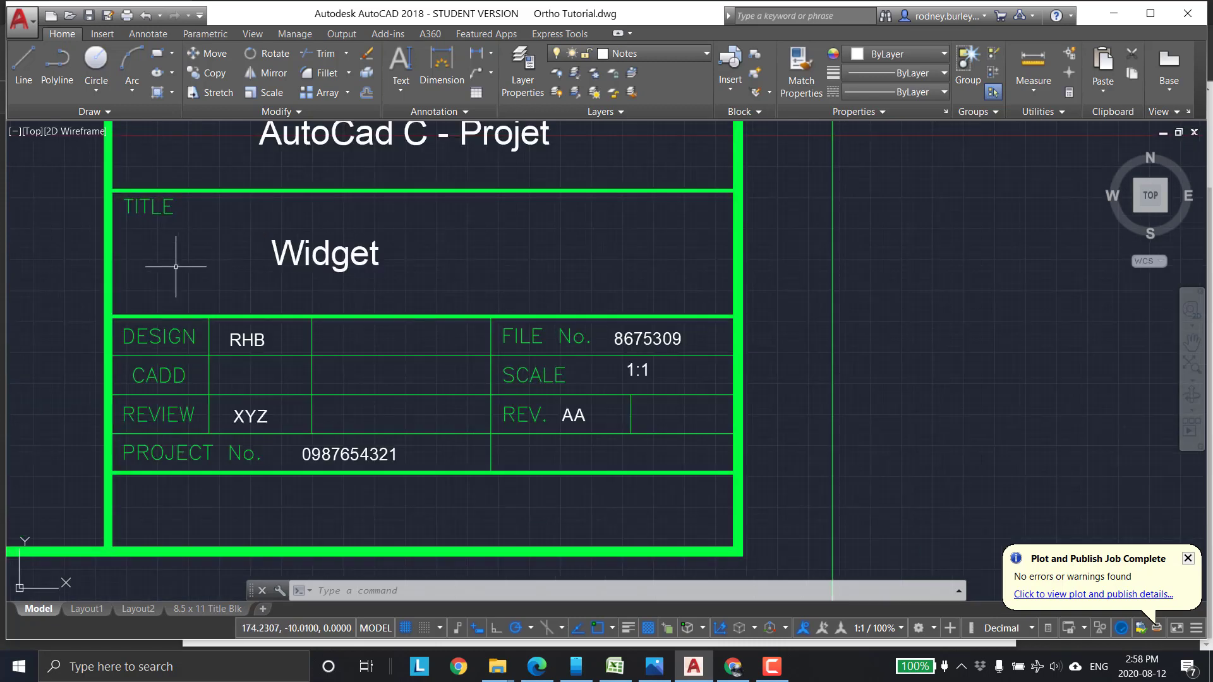
pyautogui.moveTo(595, 253); pyautogui.dragTo(638, 270, button='middle')
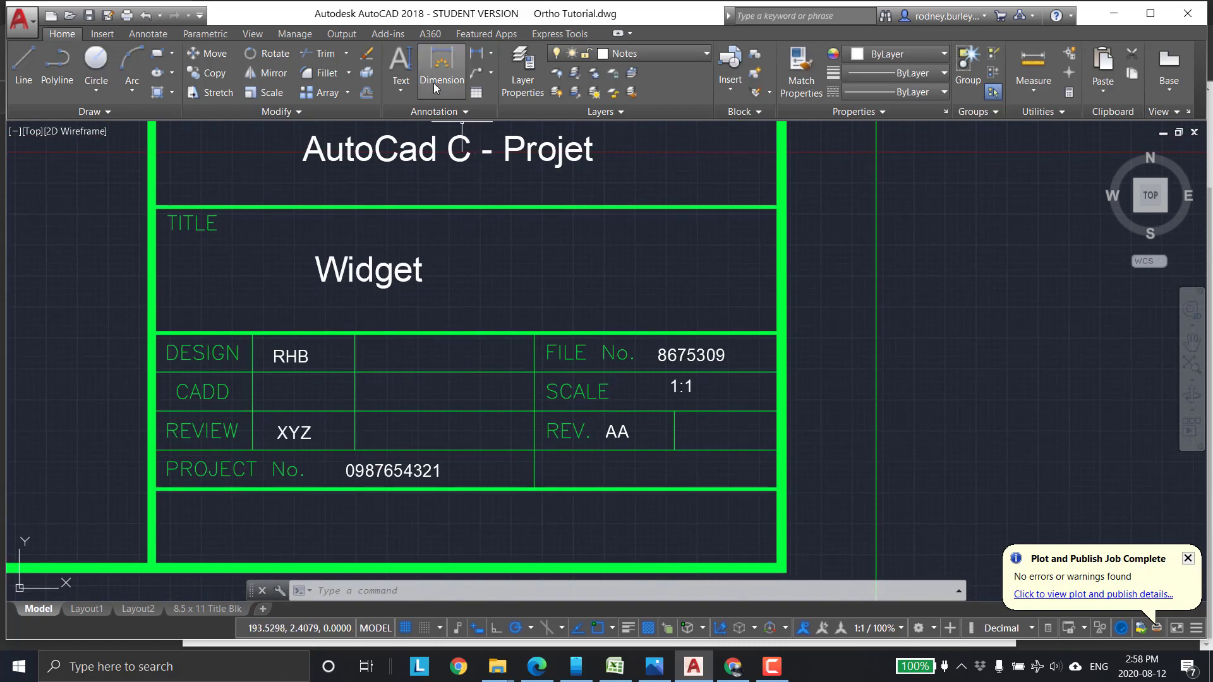
pyautogui.click(400, 63)
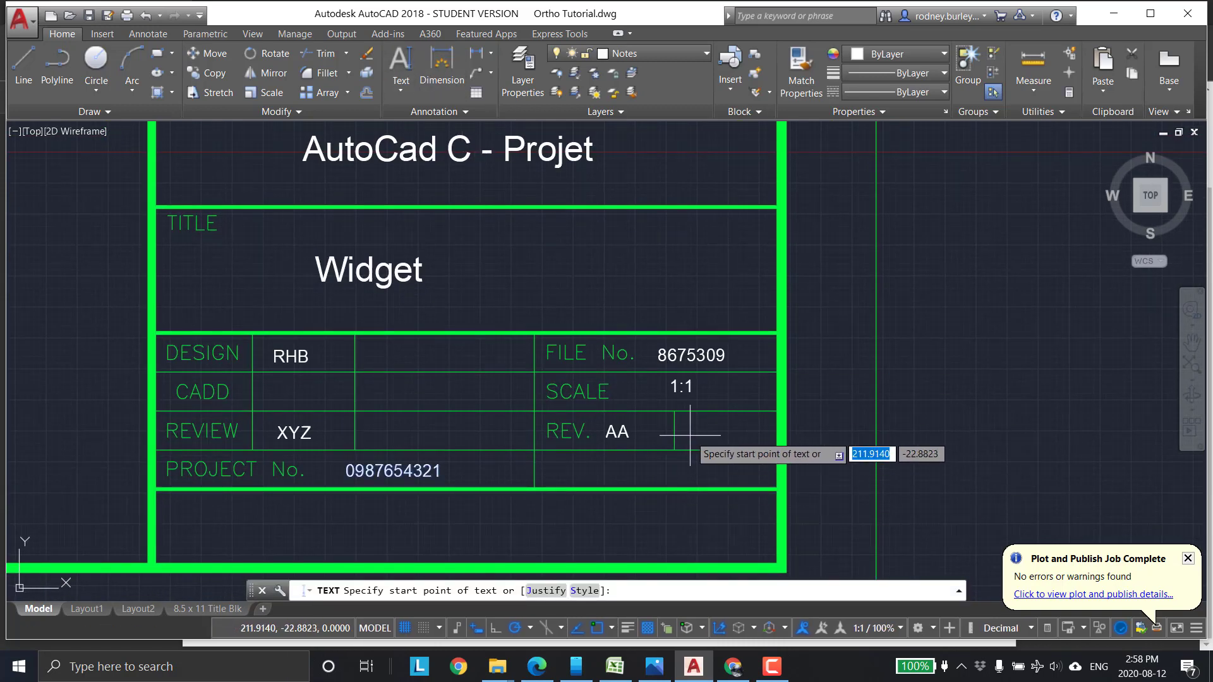
pyautogui.write('0')
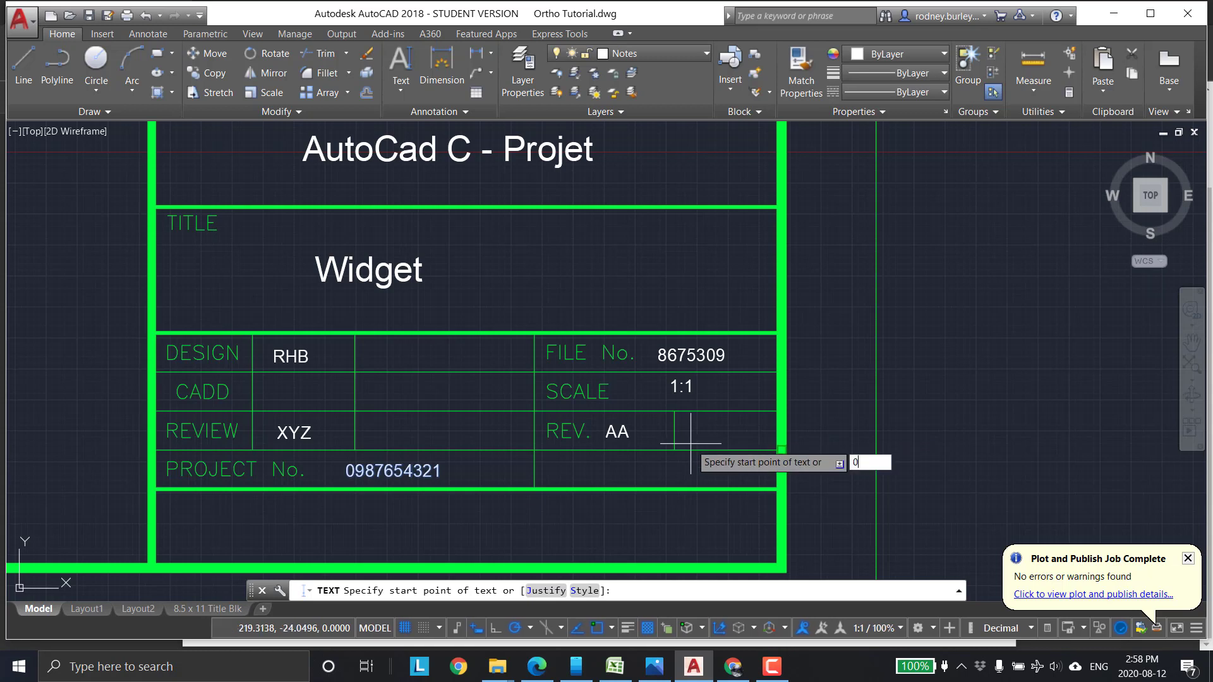
pyautogui.press('Return')
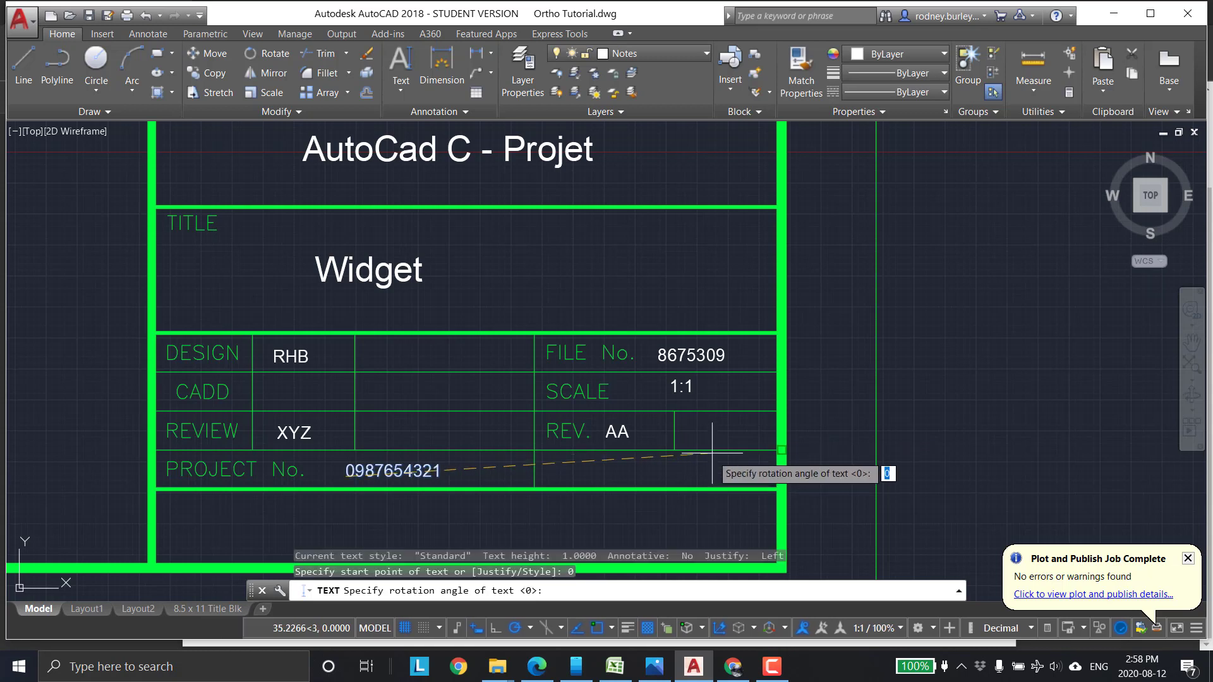
pyautogui.press('Escape')
# Place the single-line text "Aug 12-20" at the default rotation of 0 in the empty cell beside the REV. entry
pyautogui.click(398, 66)
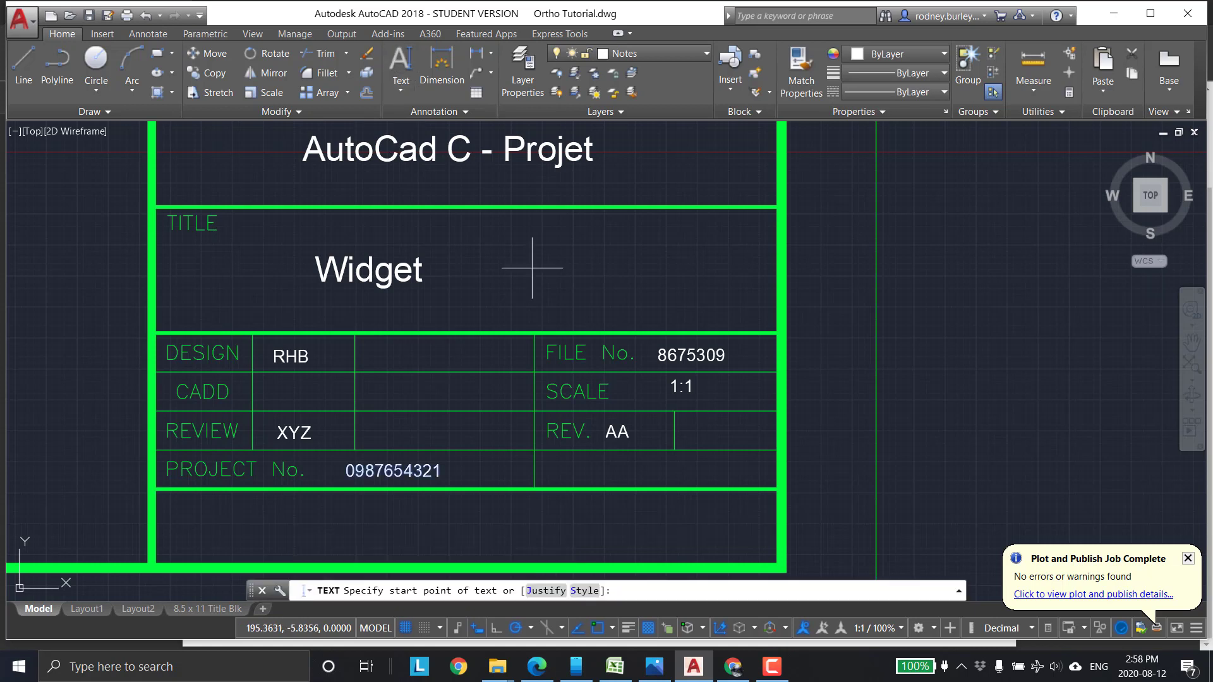
pyautogui.click(698, 450)
pyautogui.press('Return')
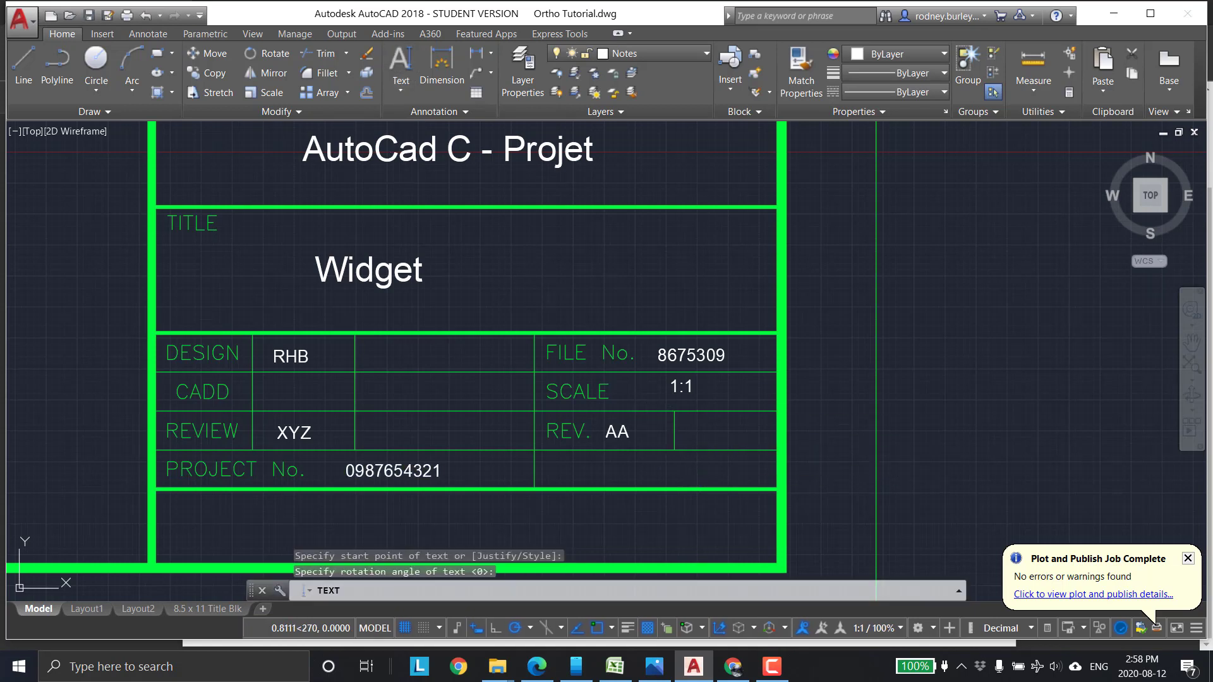
pyautogui.write('Aug')
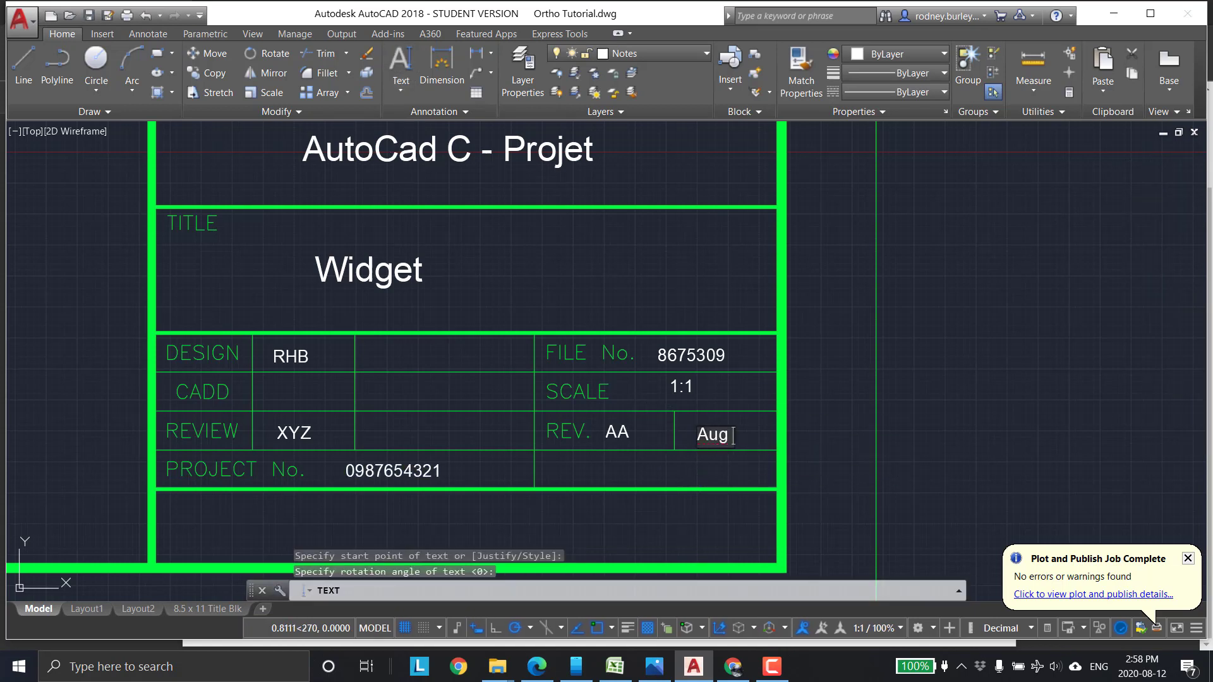
pyautogui.write(' 1`2')
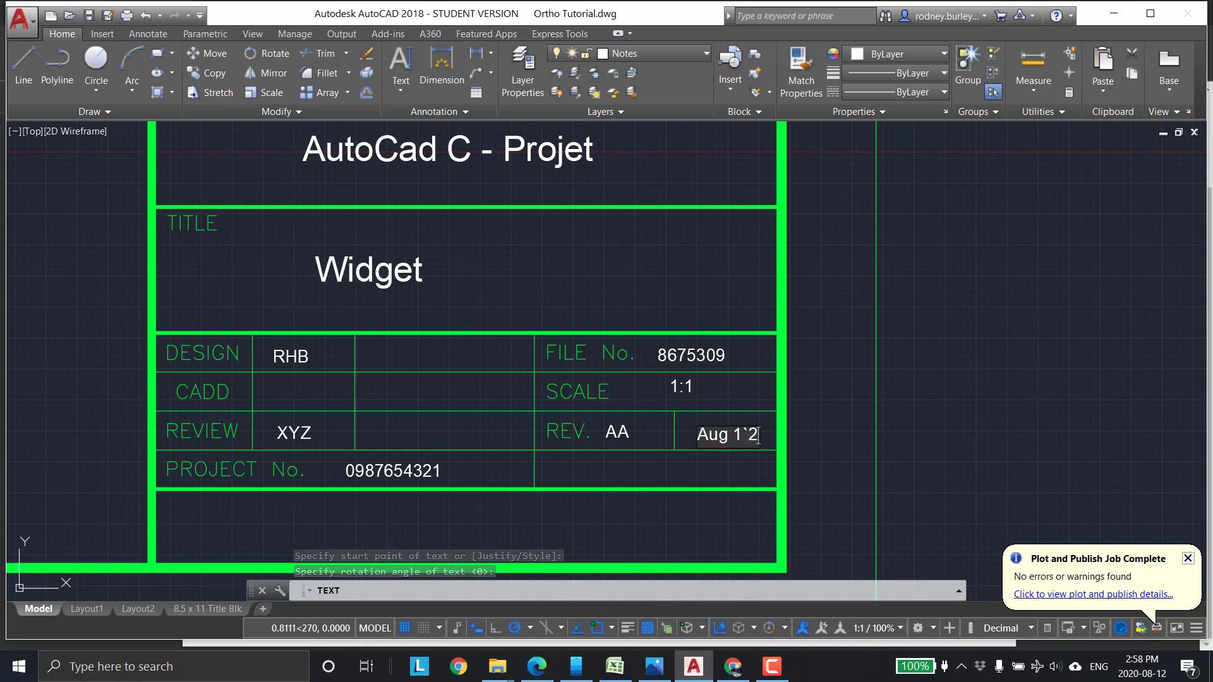
pyautogui.press('BackSpace')
pyautogui.press('BackSpace')
pyautogui.write('2')
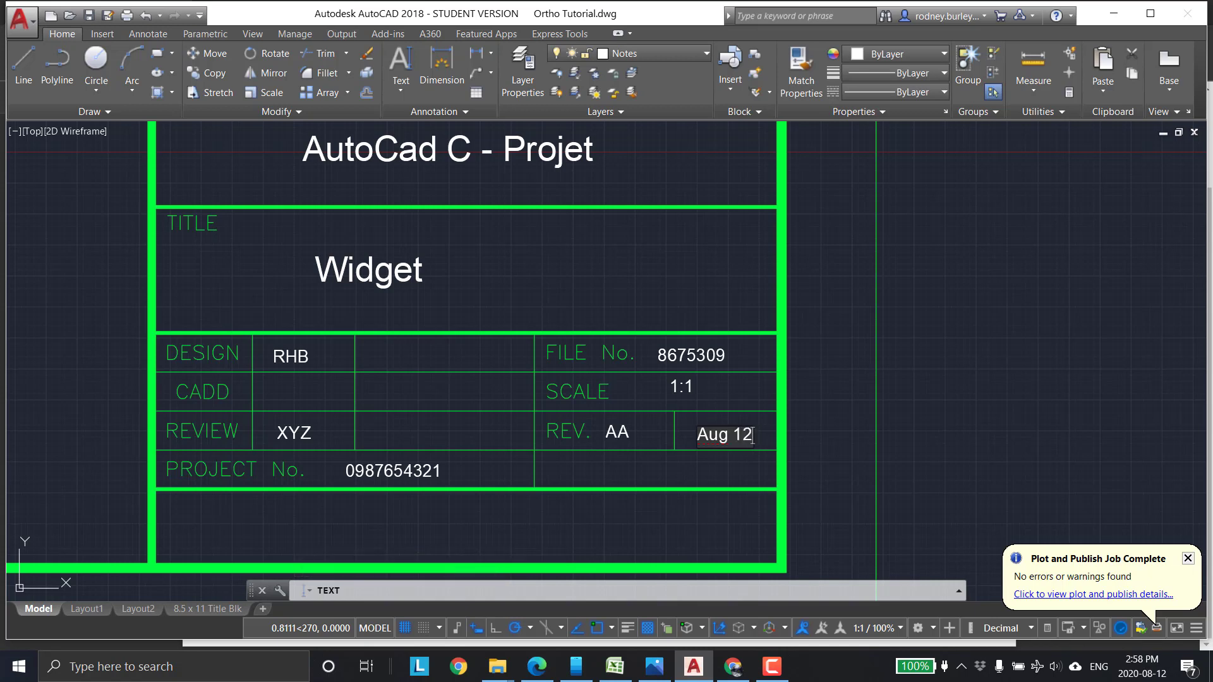
pyautogui.write('-20')
pyautogui.click(853, 399)
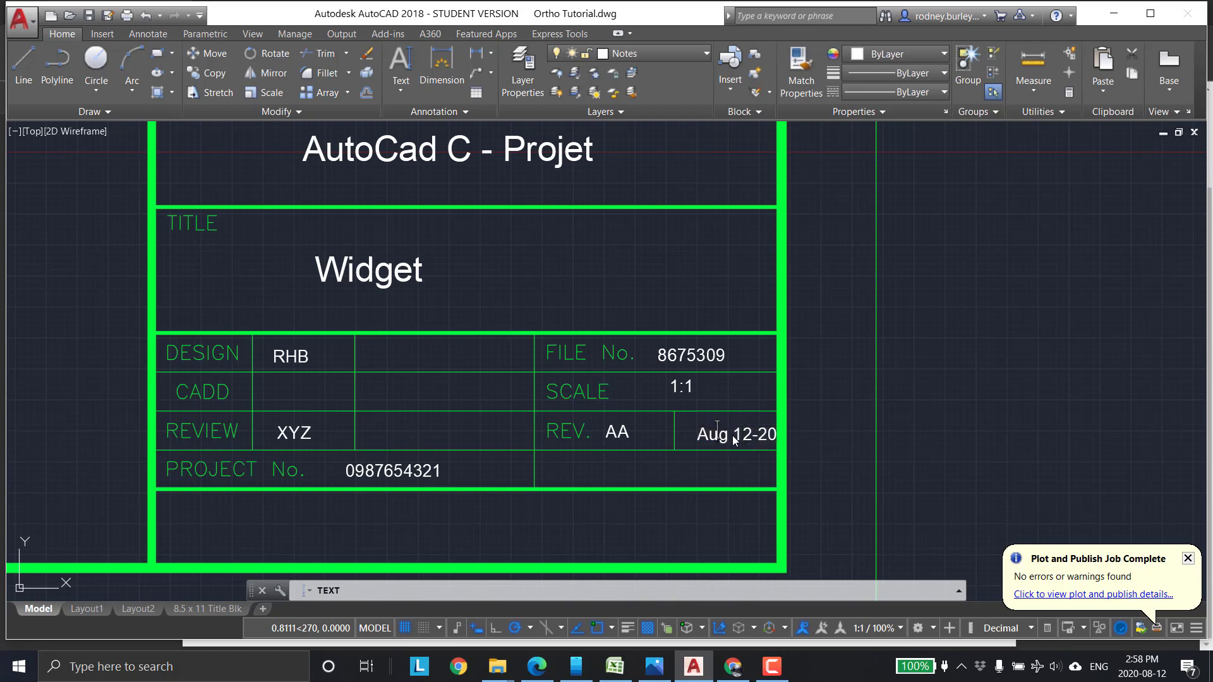
# Move the "Aug 12-20" text about 0.74 units up and to the left so it fits inside the cell beside the REV. entry
pyautogui.scroll(6, 733, 438)
pyautogui.press('Escape')
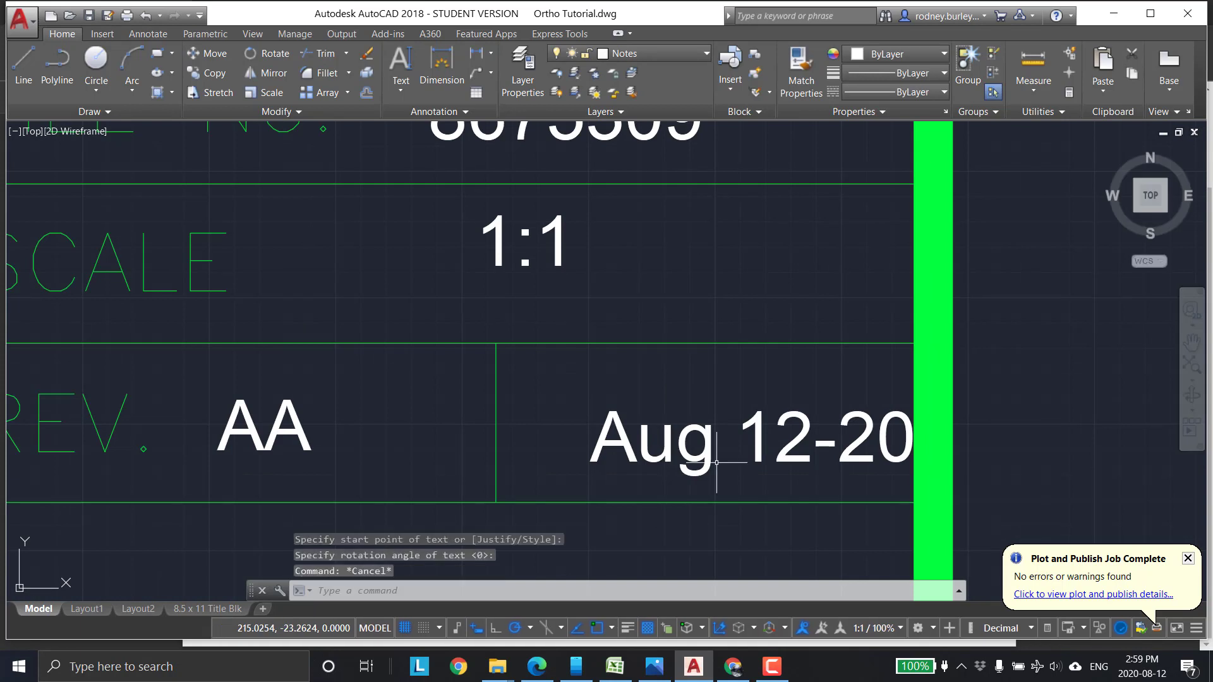
pyautogui.click(718, 464)
pyautogui.press('Escape')
pyautogui.click(707, 464)
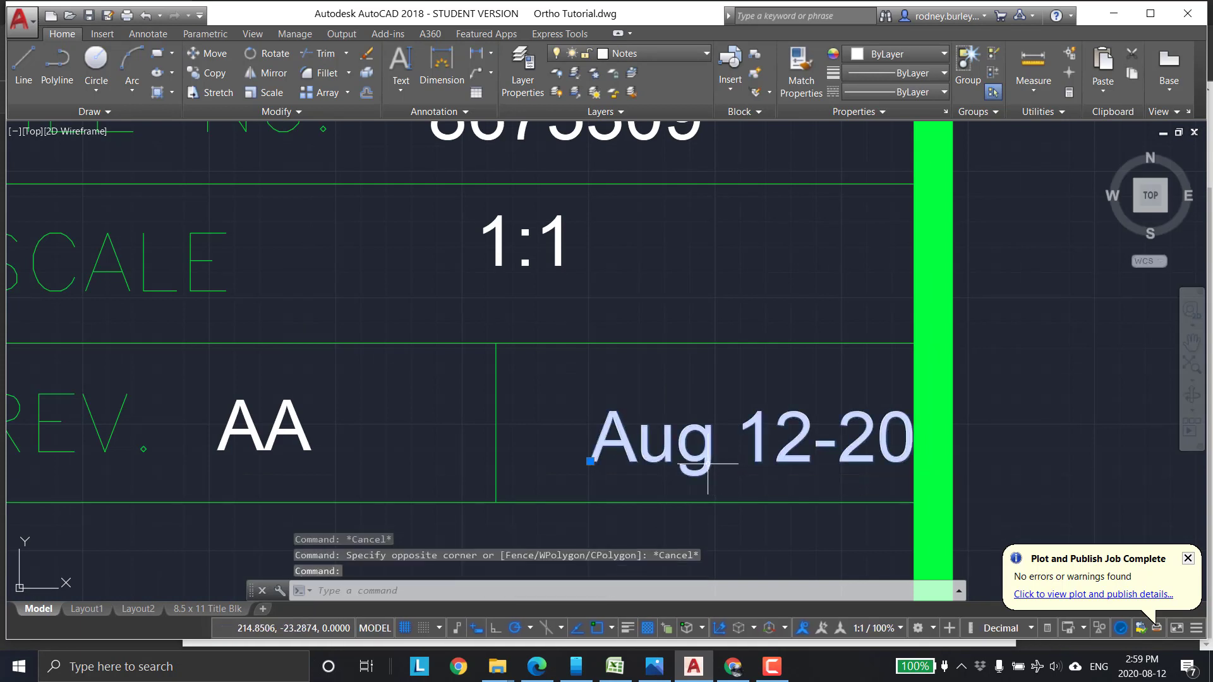
pyautogui.click(590, 461)
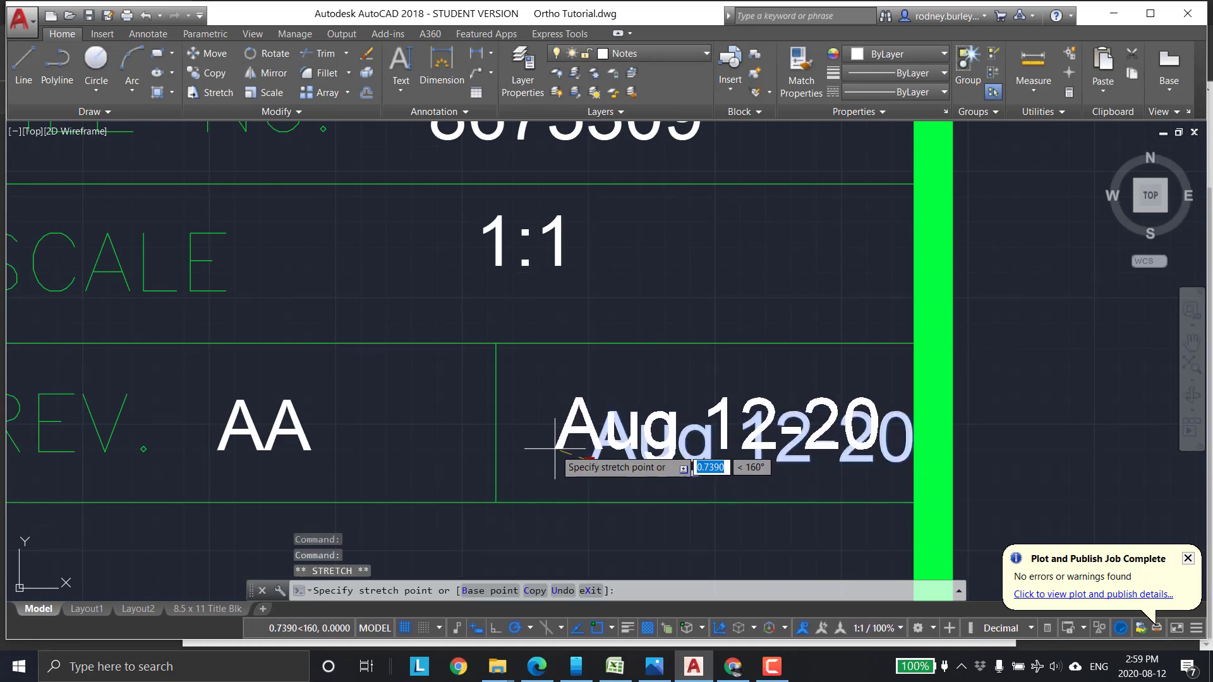
pyautogui.press('Escape')
pyautogui.scroll(-3, 970, 391)
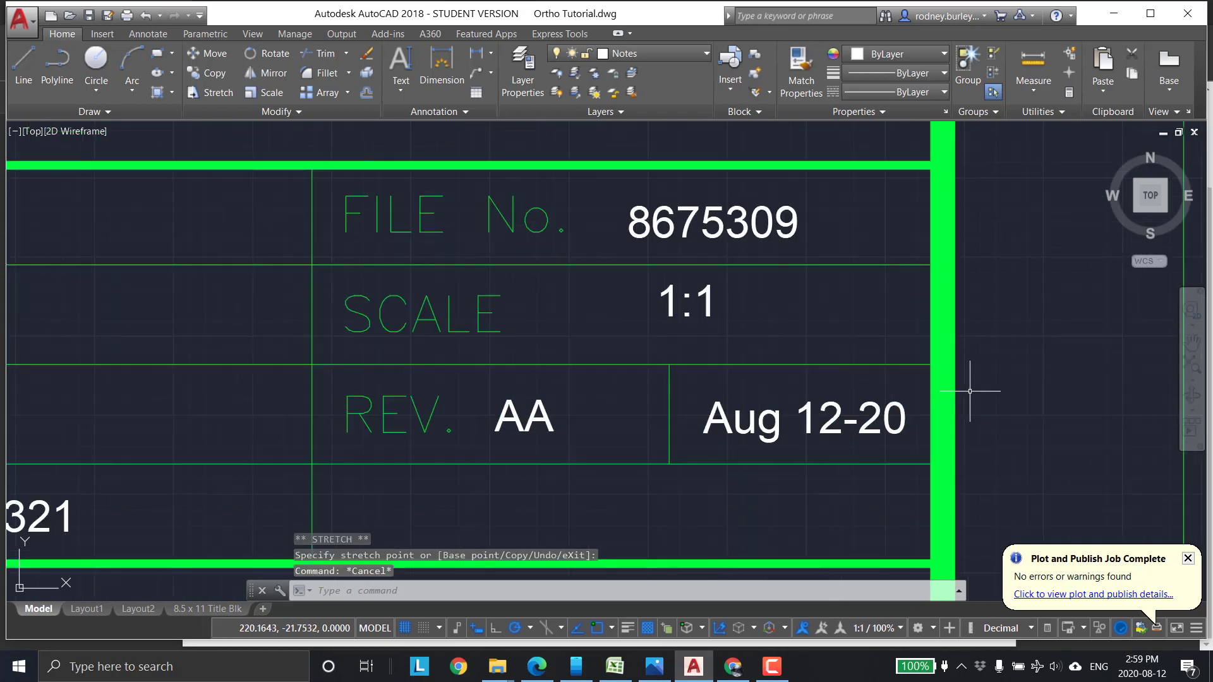
pyautogui.scroll(-6, 970, 392)
pyautogui.moveTo(701, 321); pyautogui.dragTo(654, 403, button='middle')
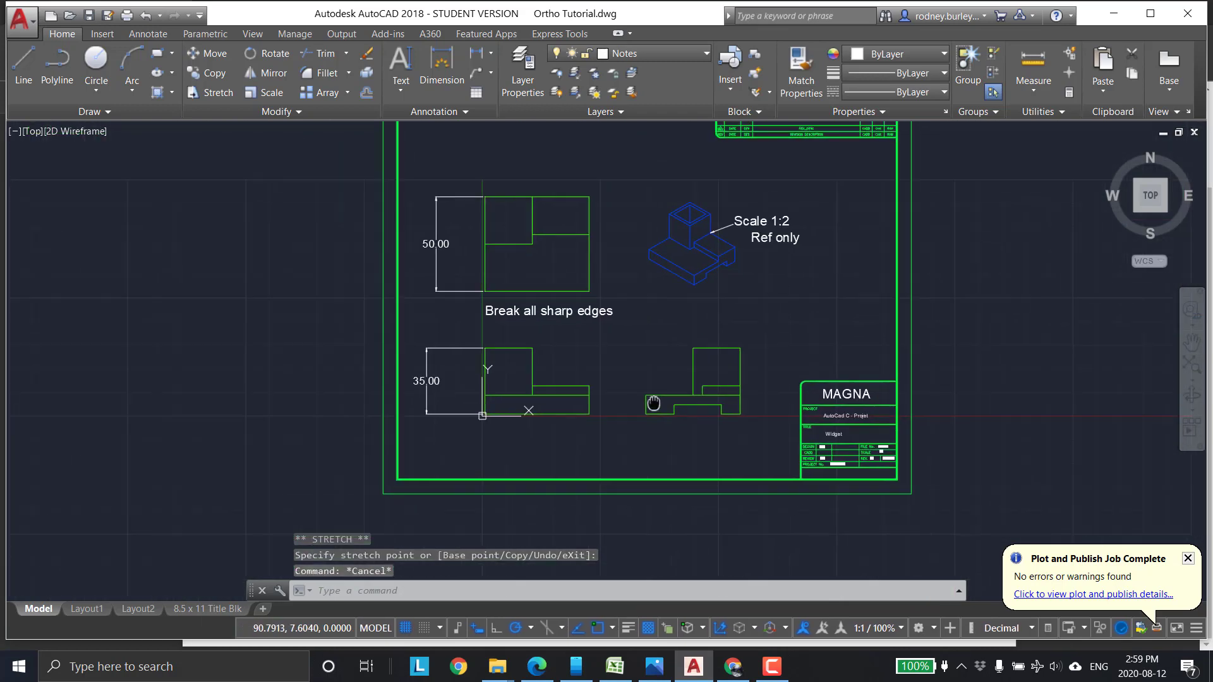
pyautogui.scroll(-2, 654, 403)
pyautogui.moveTo(669, 351); pyautogui.dragTo(656, 366, button='middle')
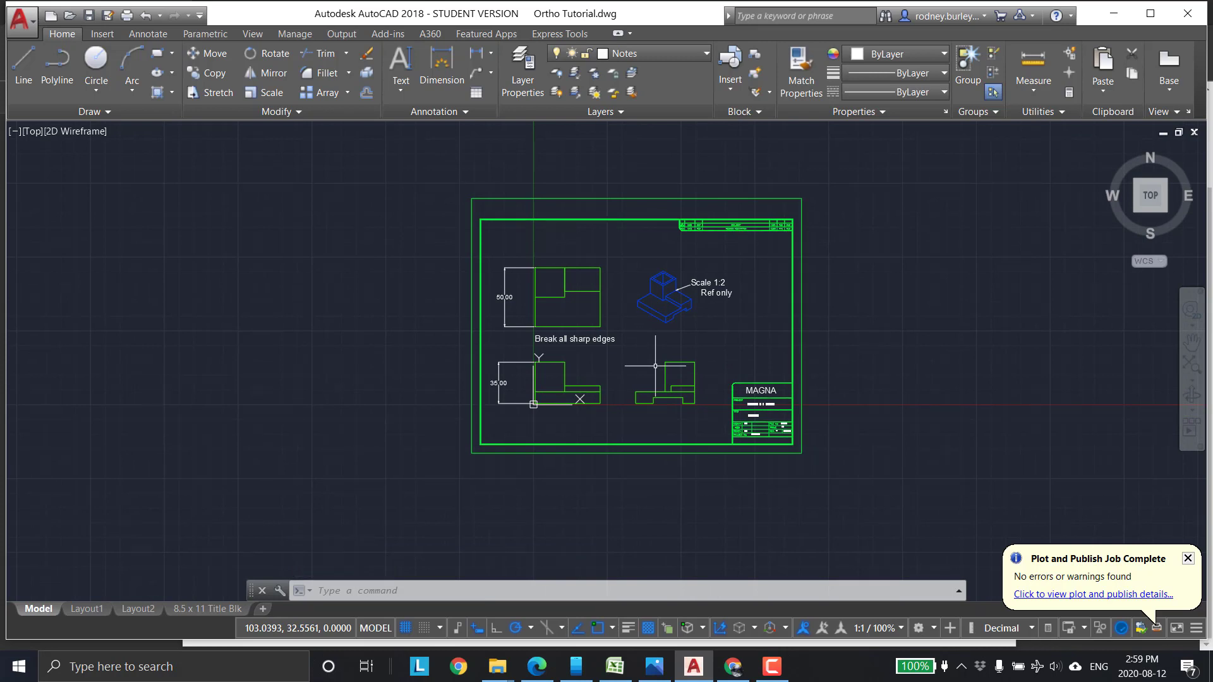
pyautogui.click(773, 669)
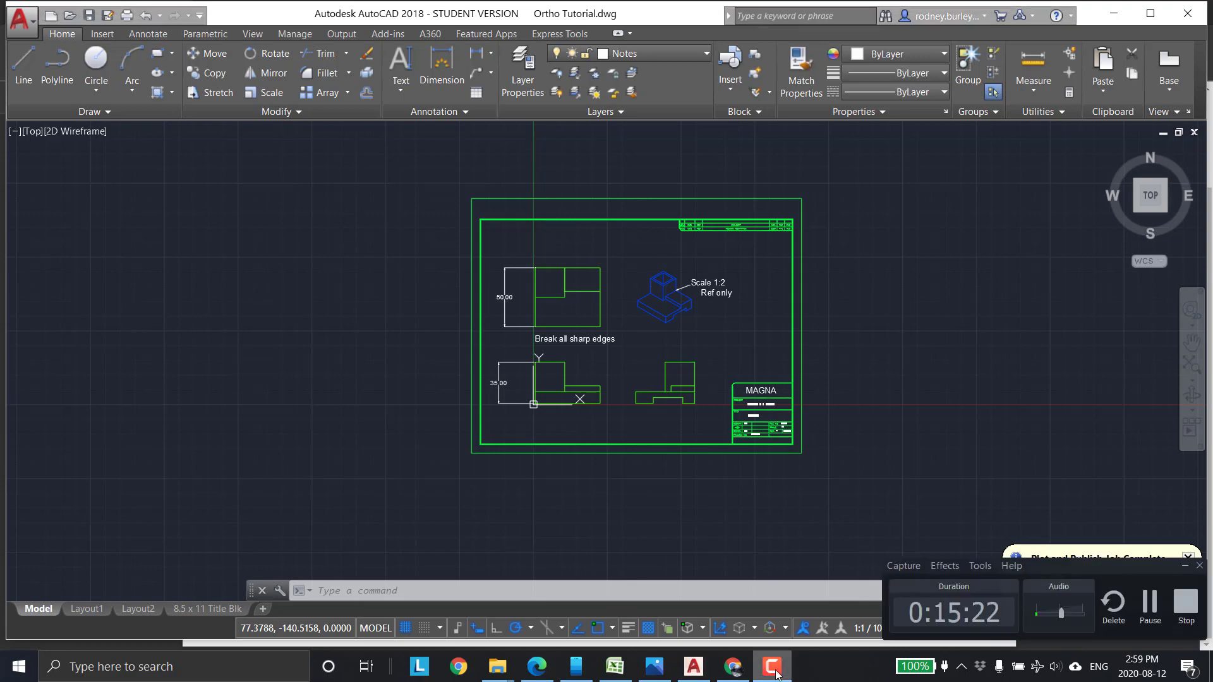